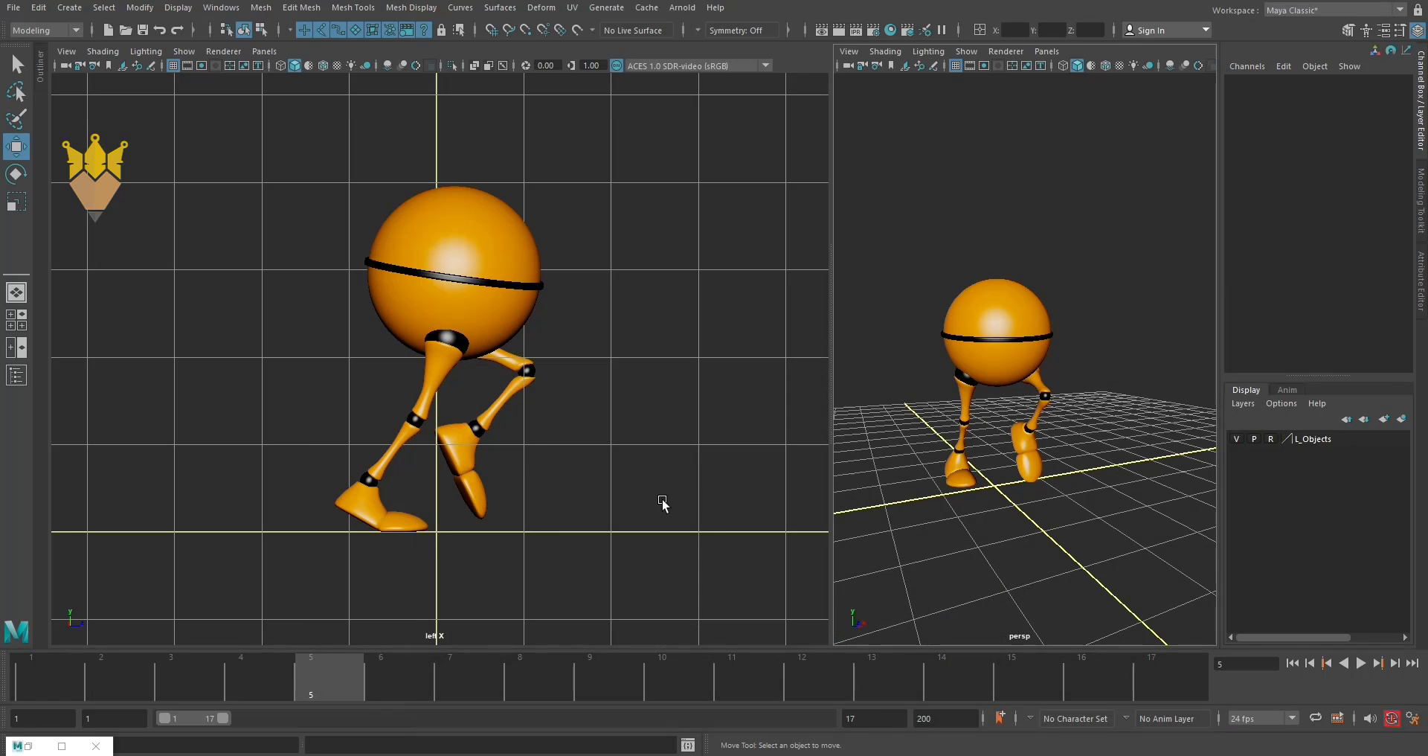
Play the run cycle, widen the view panel and maximise the side view.
click(1361, 664)
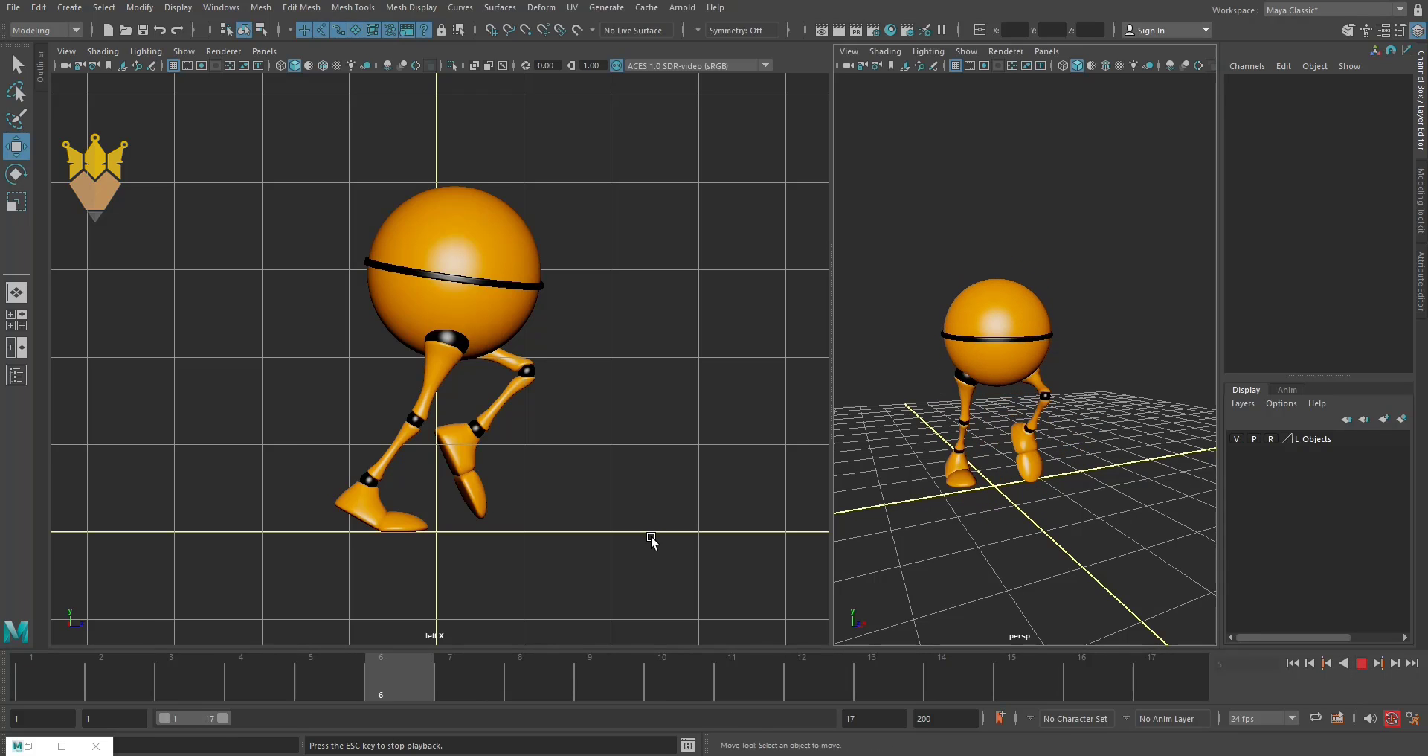
click(436, 476)
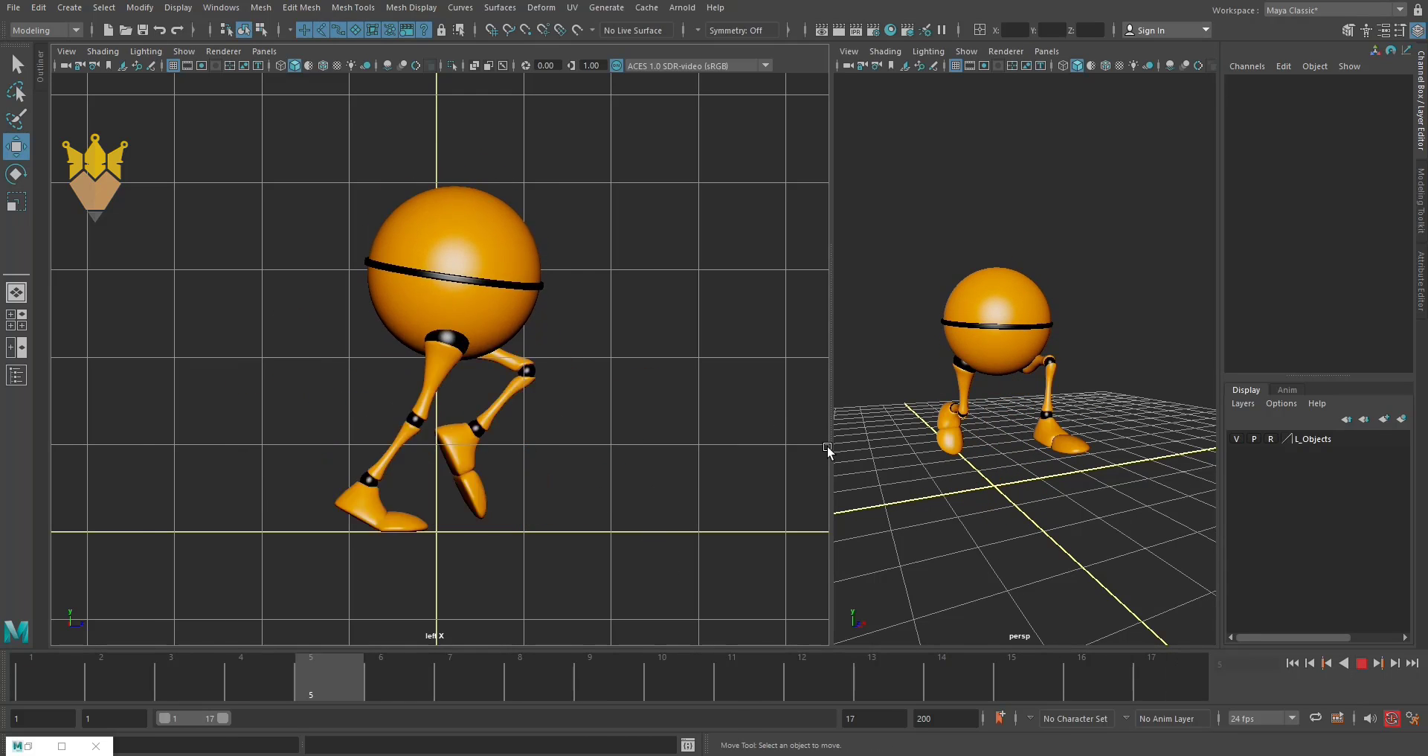
drag(831, 447, 672, 459)
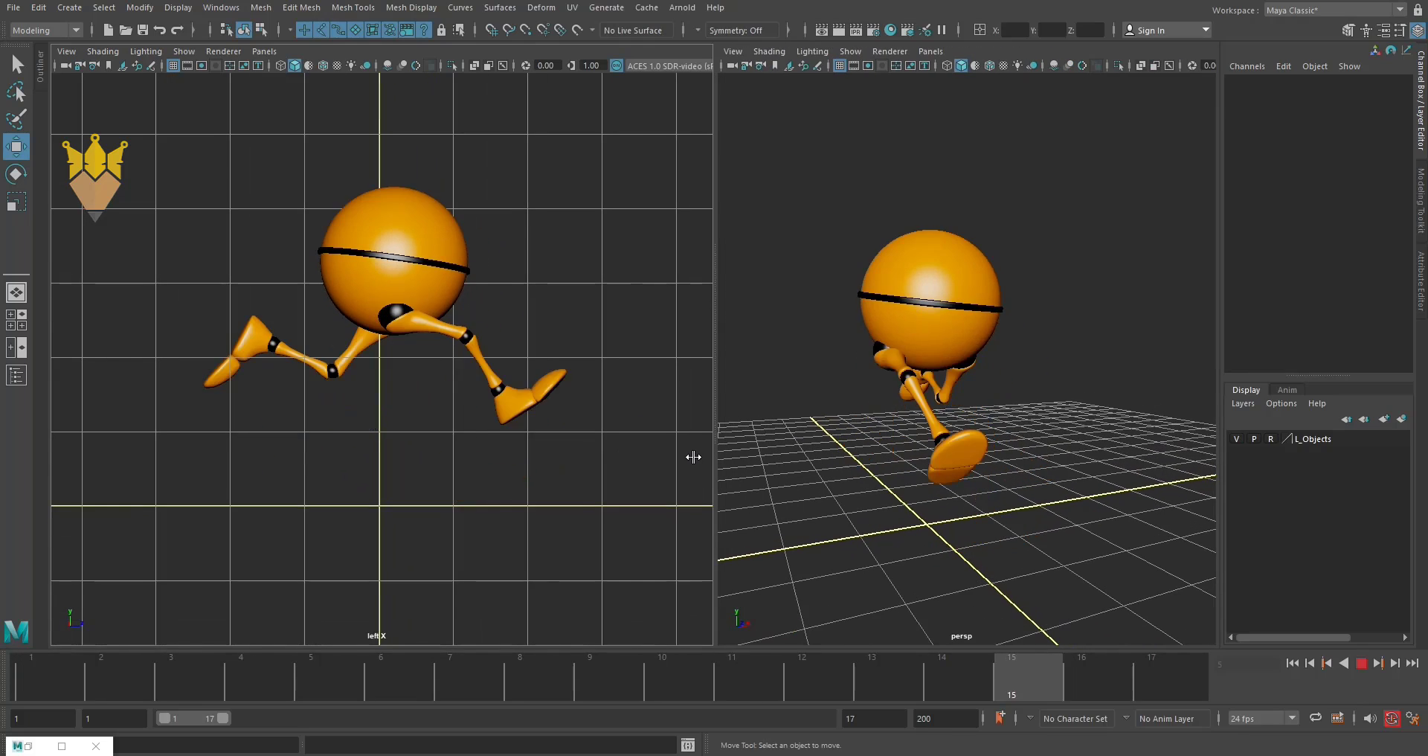
key(space)
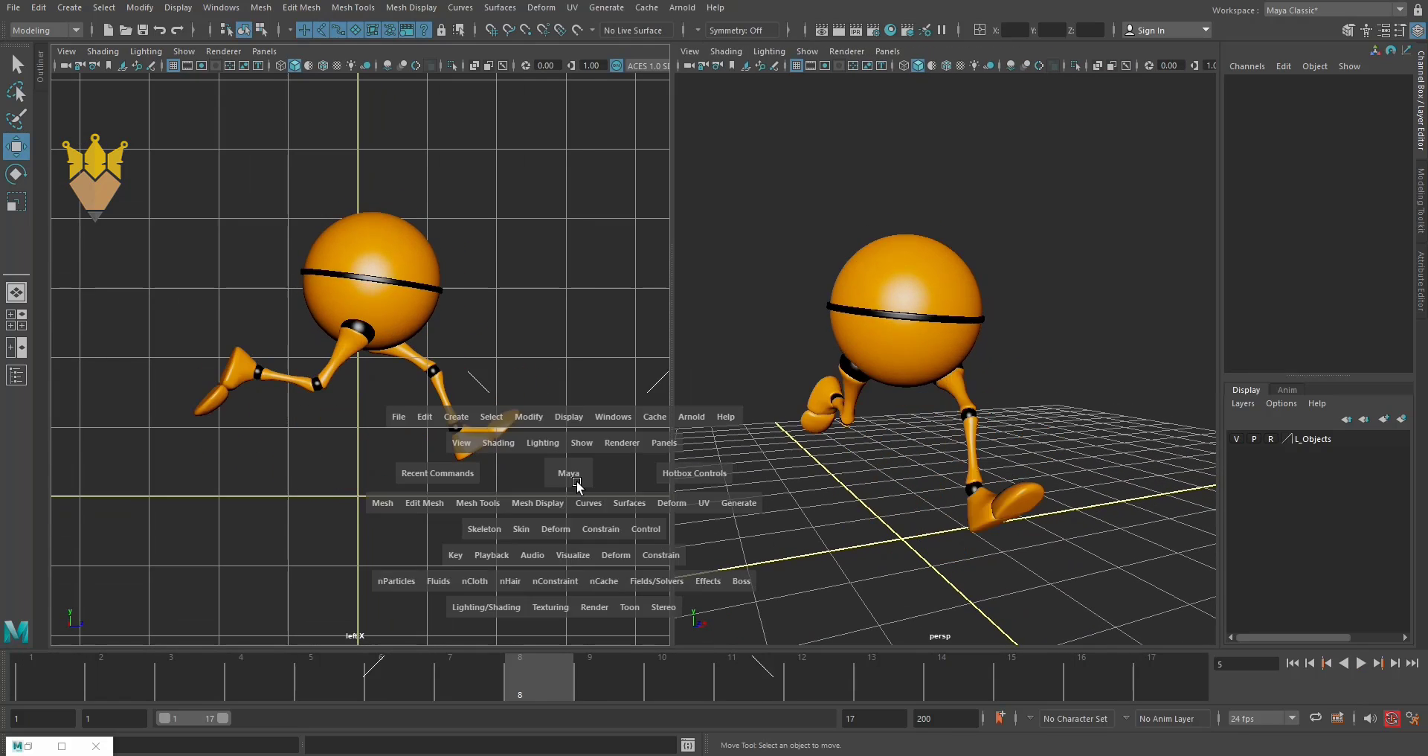
alt+right_drag(728, 496, 739, 500)
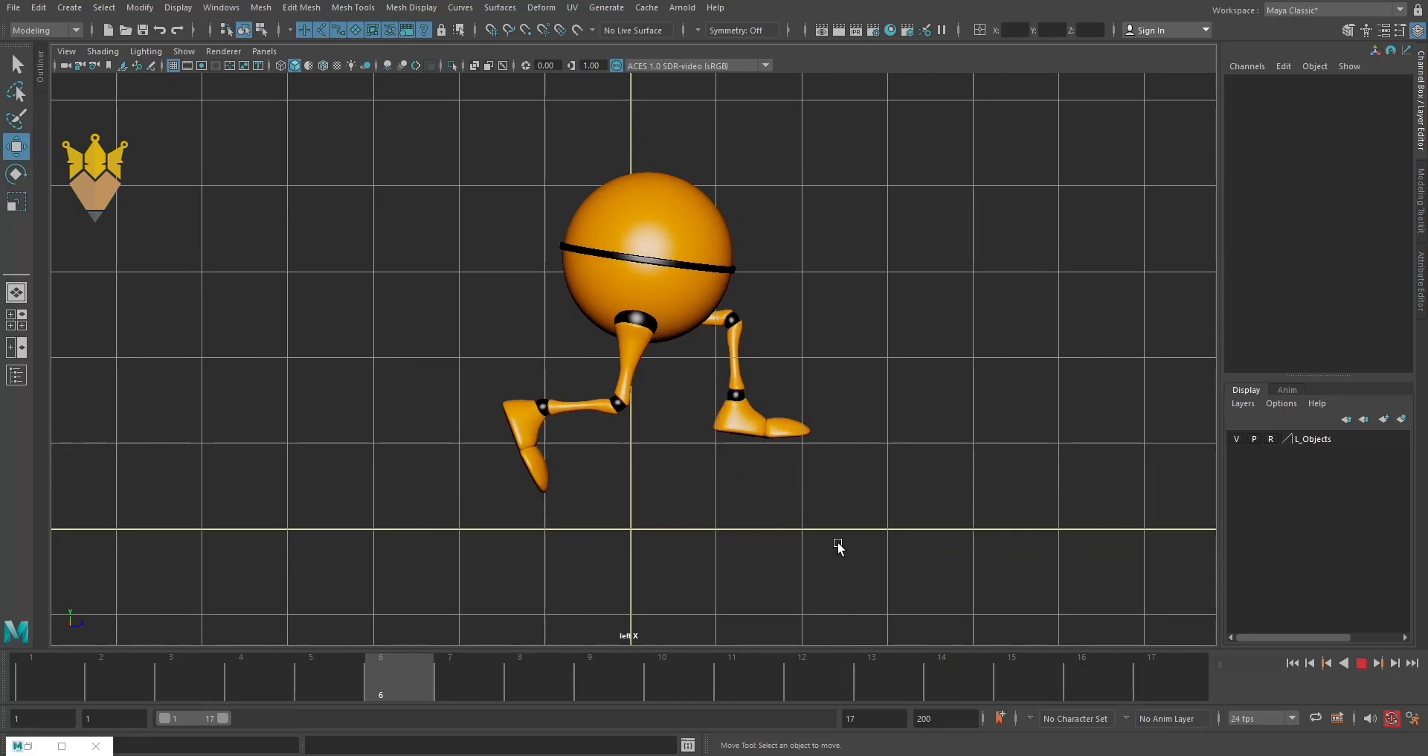
Switch to a full-size perspective view and orbit and zoom to frame the running character.
key(space)
key(space)
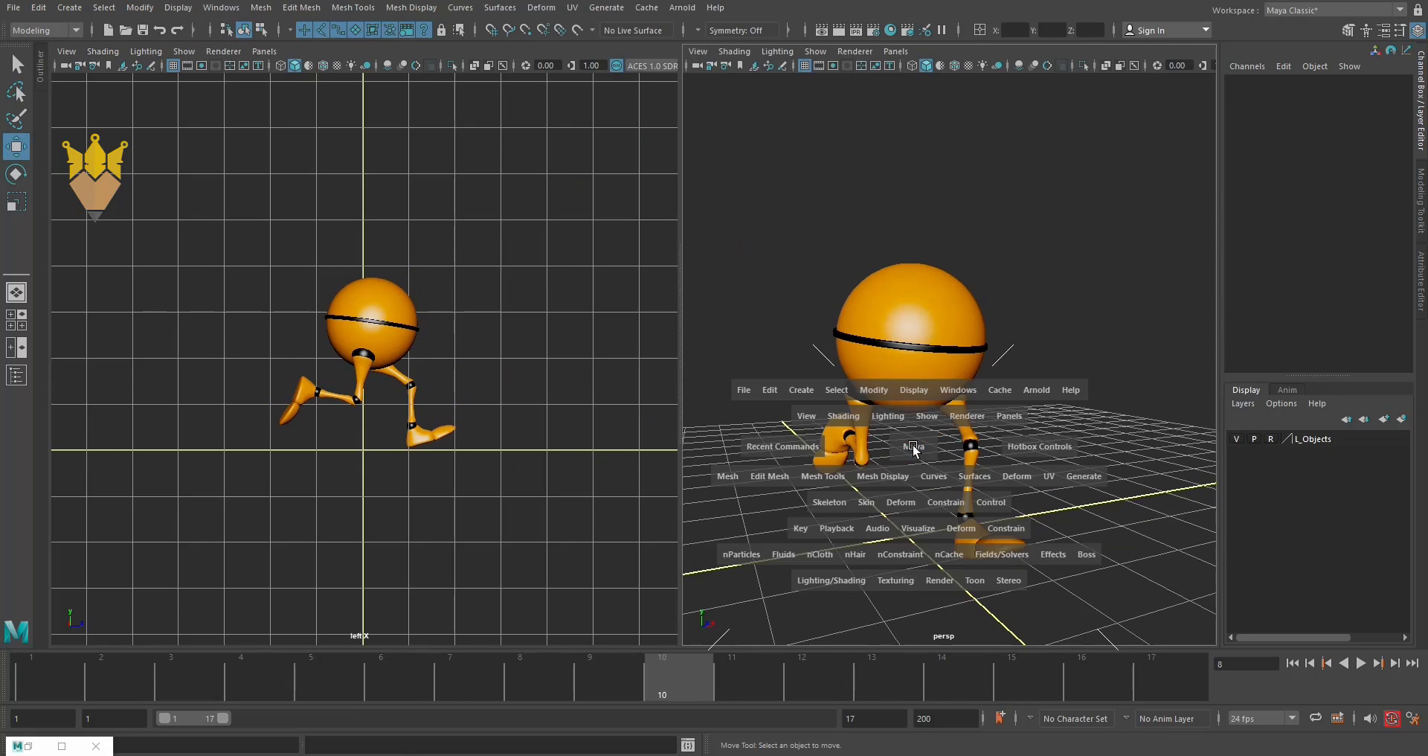
alt+right_drag(909, 450, 534, 489)
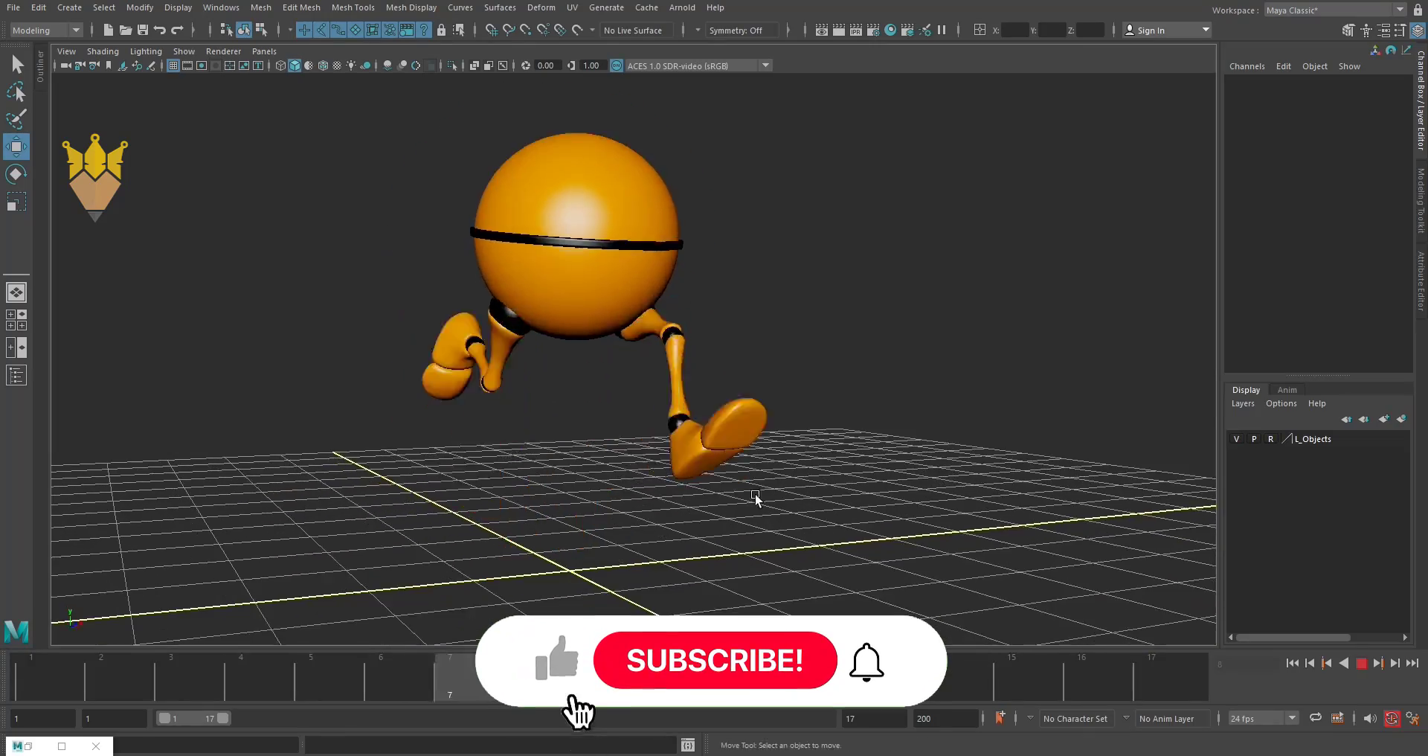
mouse_move(695, 488)
alt+mouse_down()
mouse_move(614, 504)
mouse_move(587, 494)
mouse_move(743, 491)
mouse_move(568, 466)
mouse_move(692, 456)
alt+mouse_up()
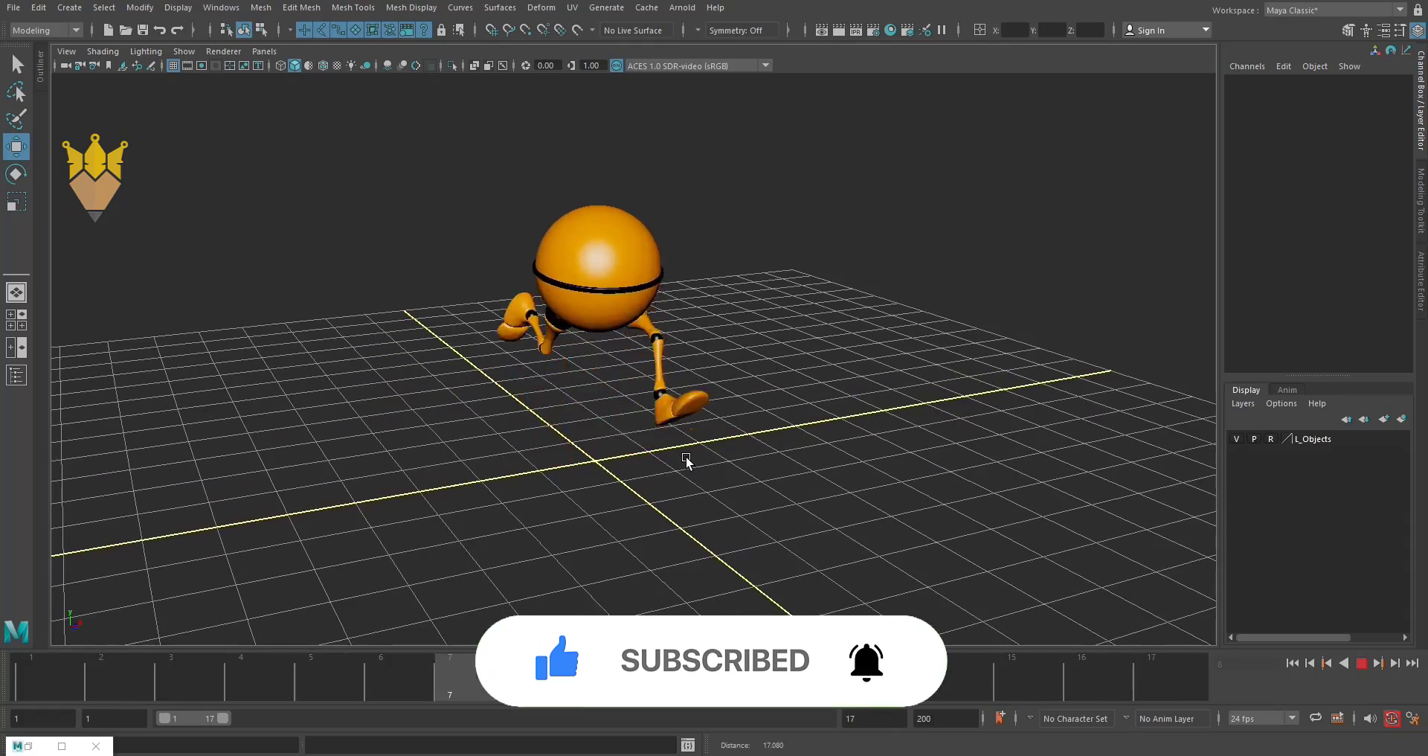
alt+right_drag(692, 456, 679, 461)
mouse_move(679, 453)
alt+mouse_down()
mouse_move(471, 472)
mouse_move(499, 473)
alt+mouse_up()
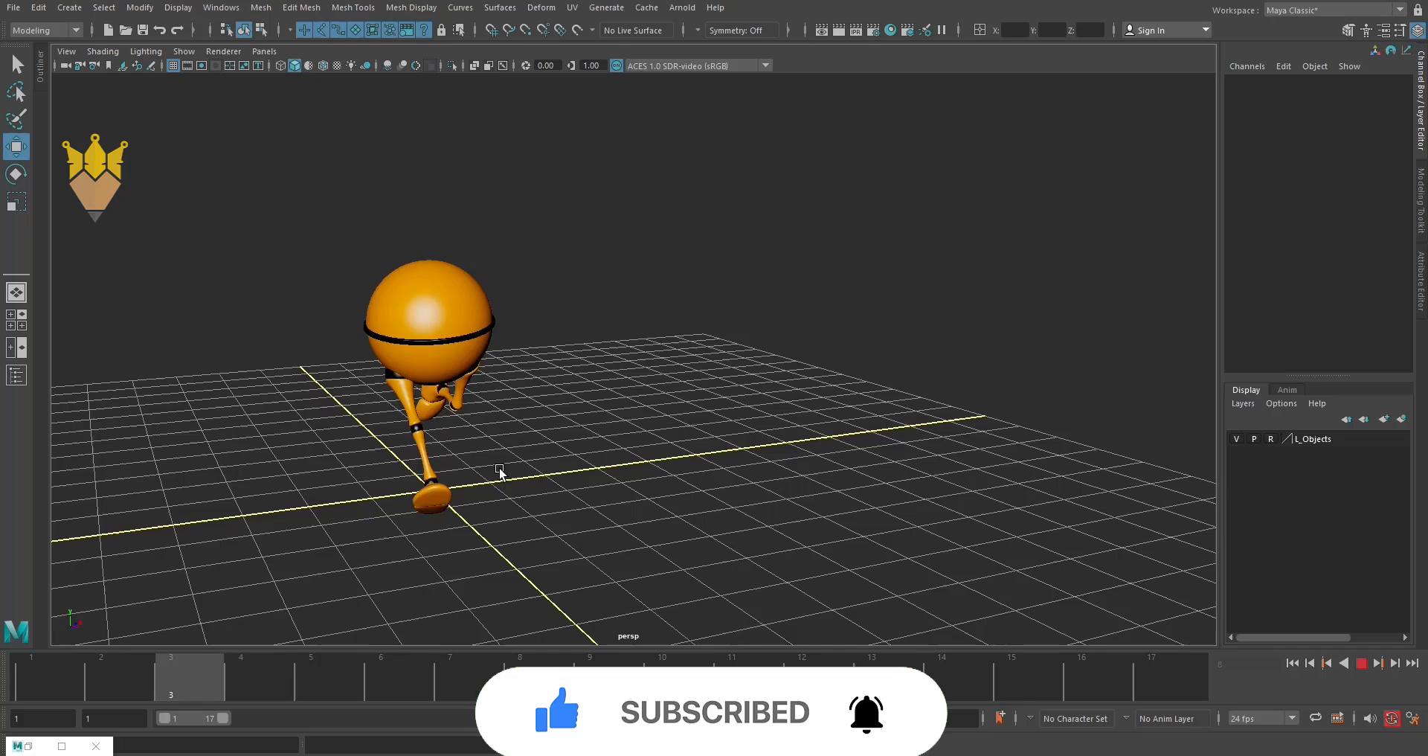
Stop at frame 12, reveal the rig controls, select CTRL_Main and restore the Graph Editor.
click(1357, 664)
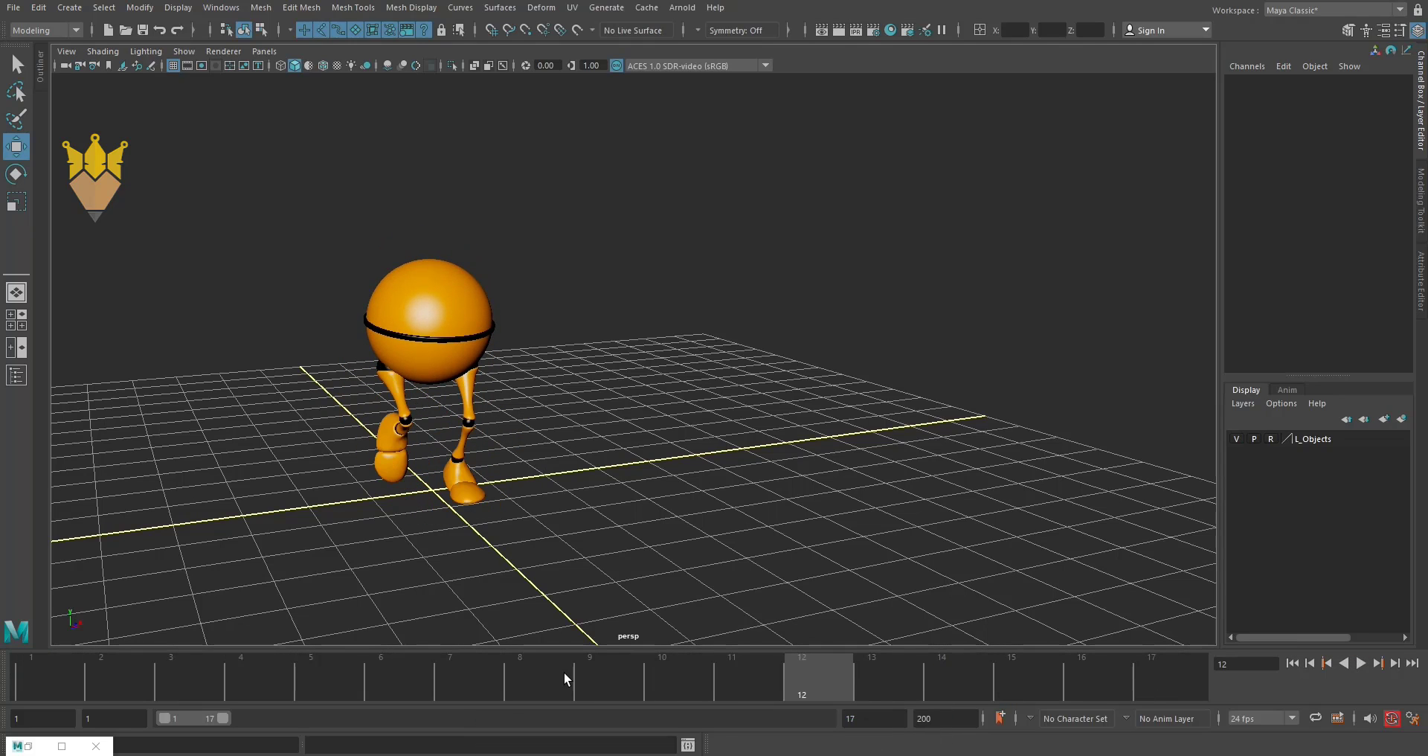
click(596, 514)
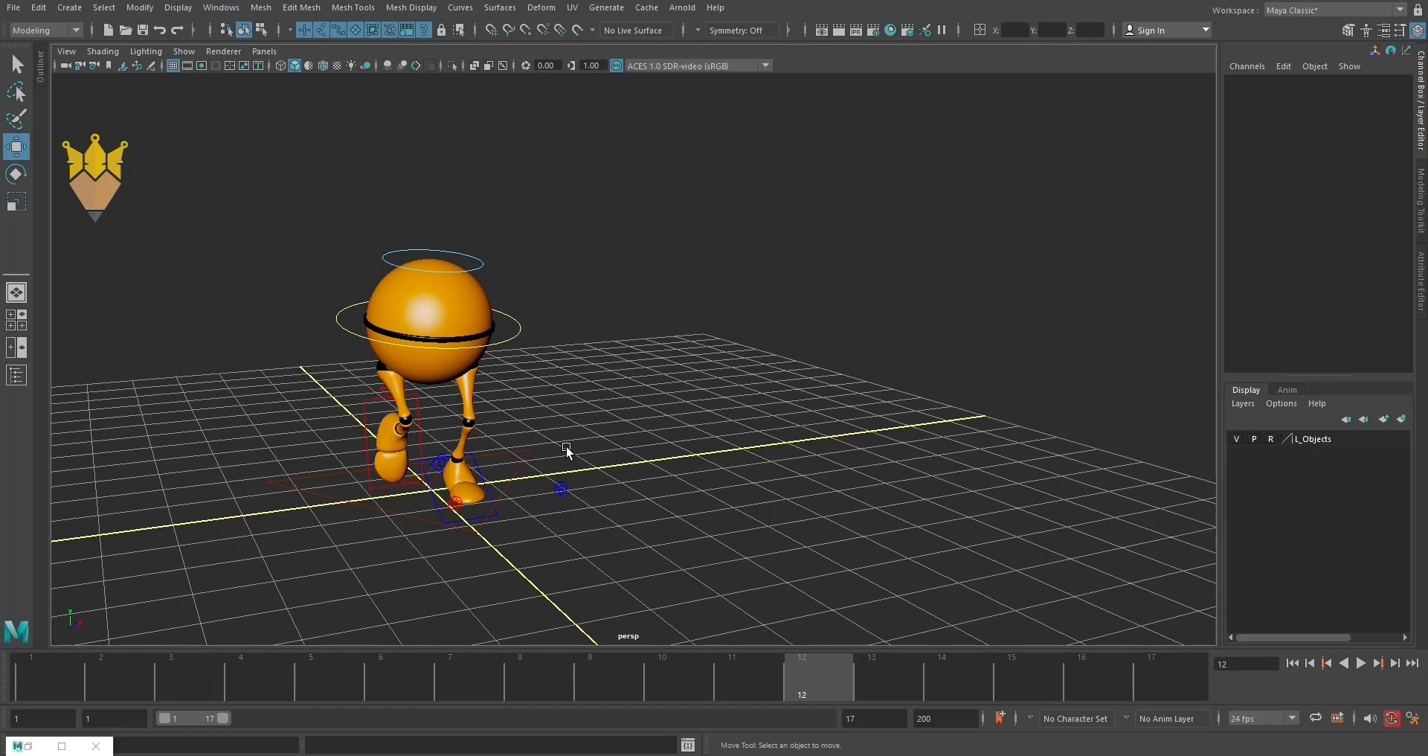
mouse_move(581, 473)
alt+mouse_down()
mouse_move(615, 424)
mouse_move(537, 380)
alt+mouse_up()
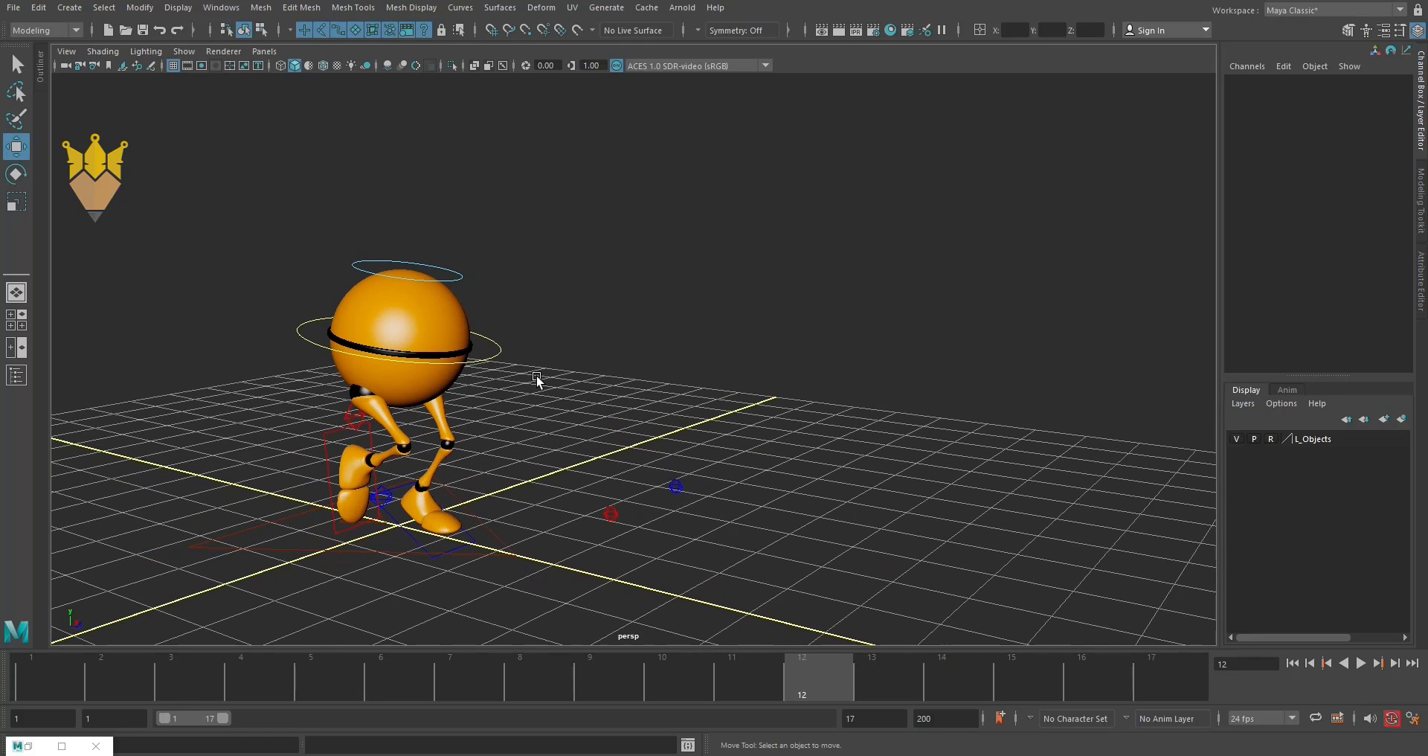
click(488, 346)
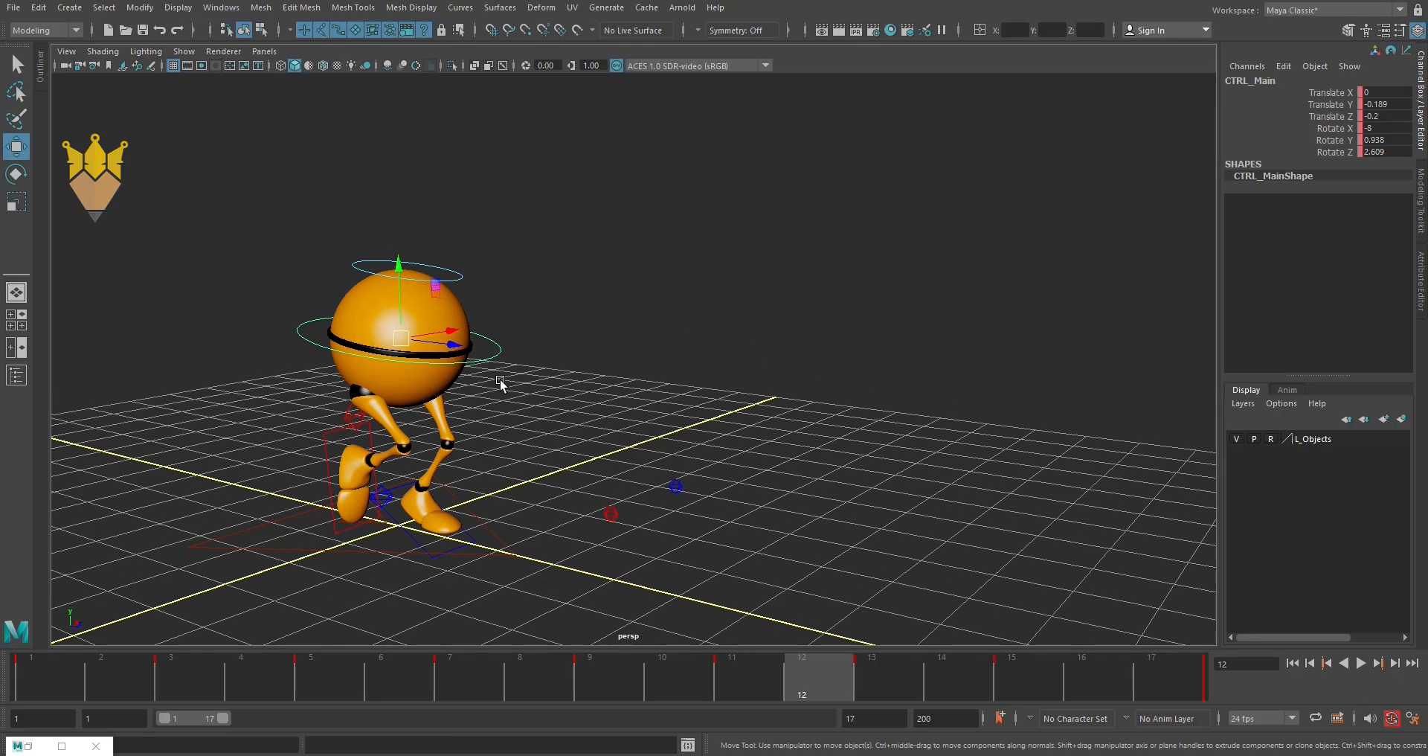
click(28, 745)
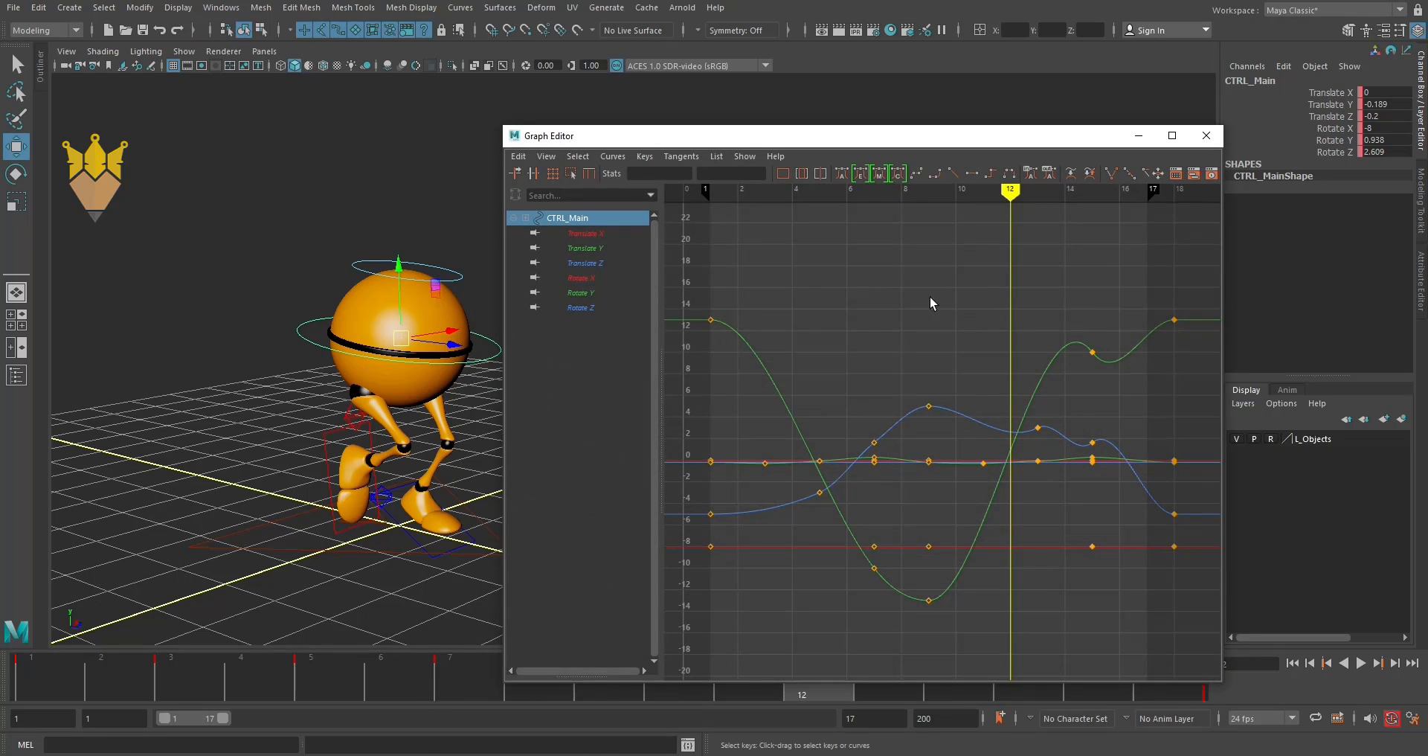
Delete all keys on CTRL_Main's Translate X curve.
click(593, 233)
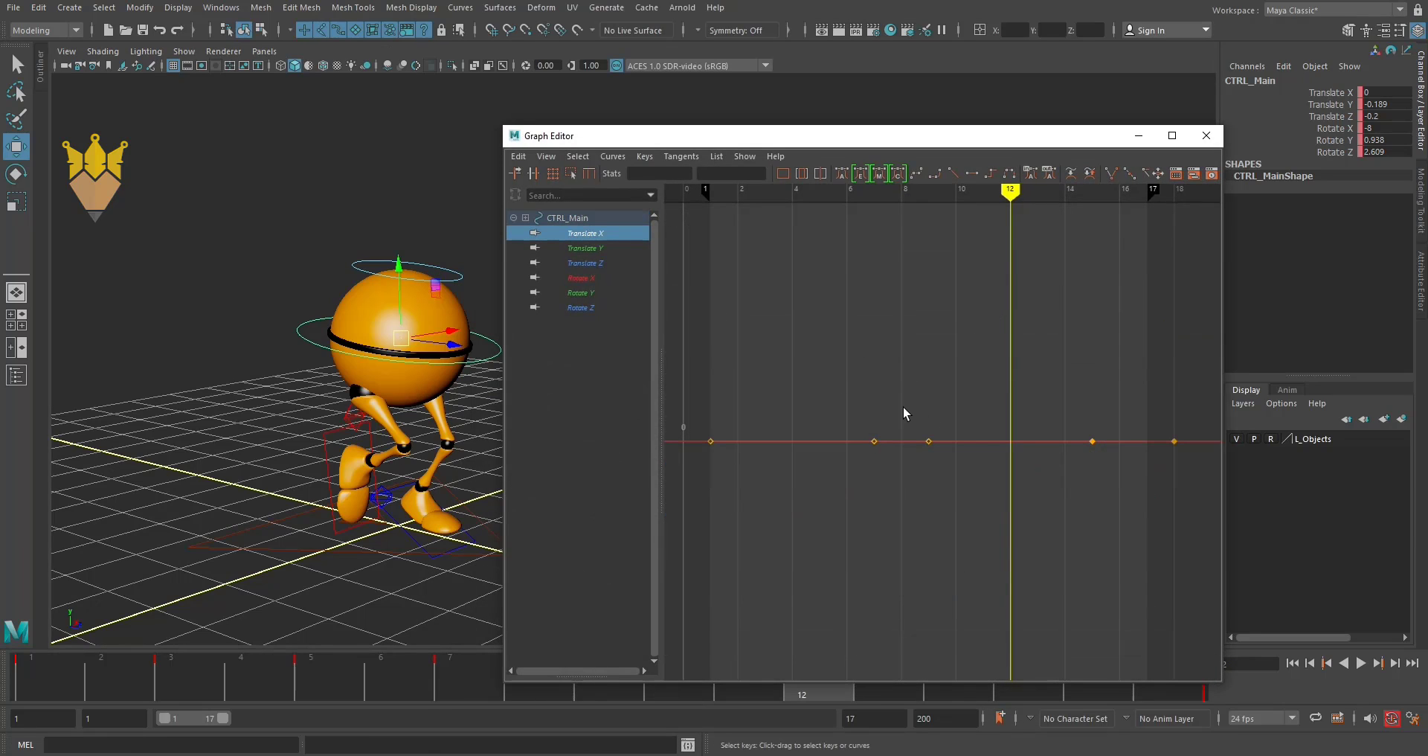
scroll(989, 457, down, 2)
drag(732, 368, 1142, 517)
key(Delete)
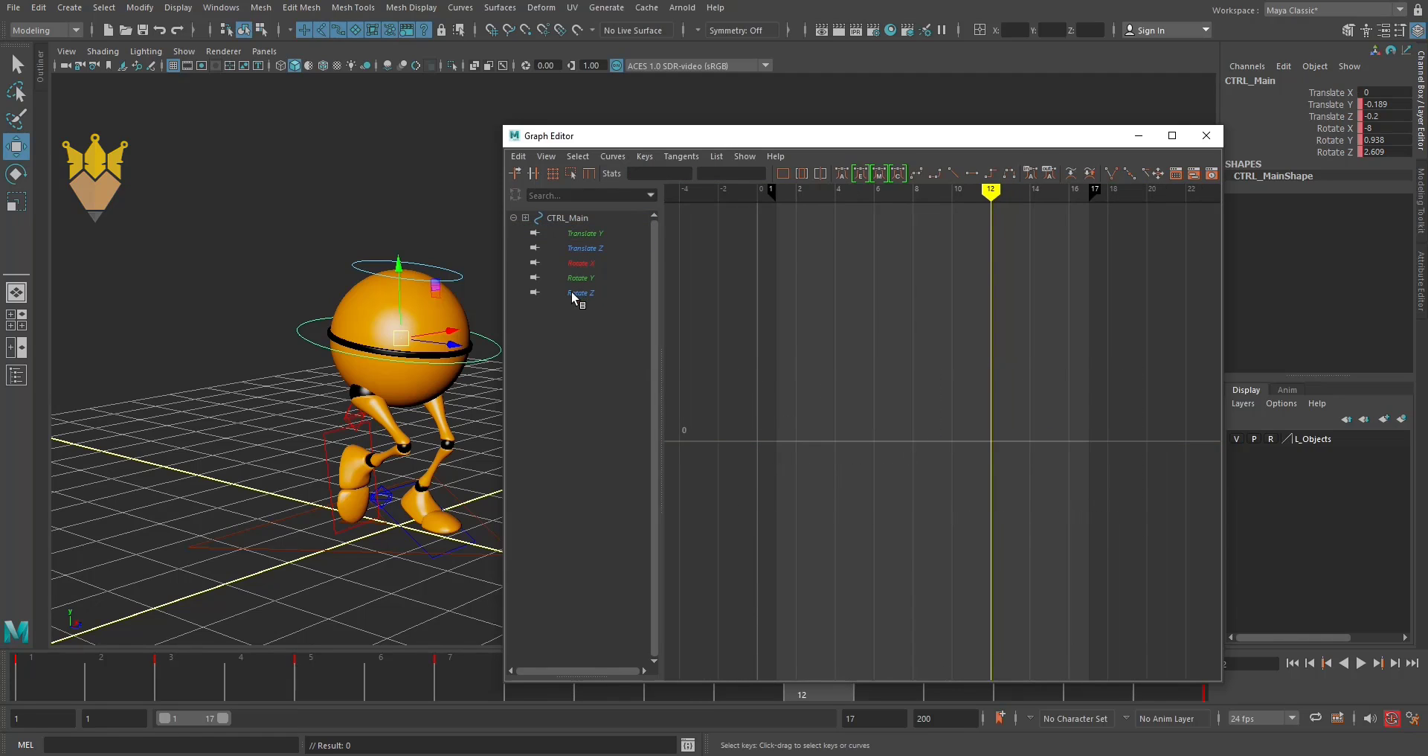
Isolate the flat Translate Z curve at -0.2 and frame its keys.
click(581, 235)
click(593, 248)
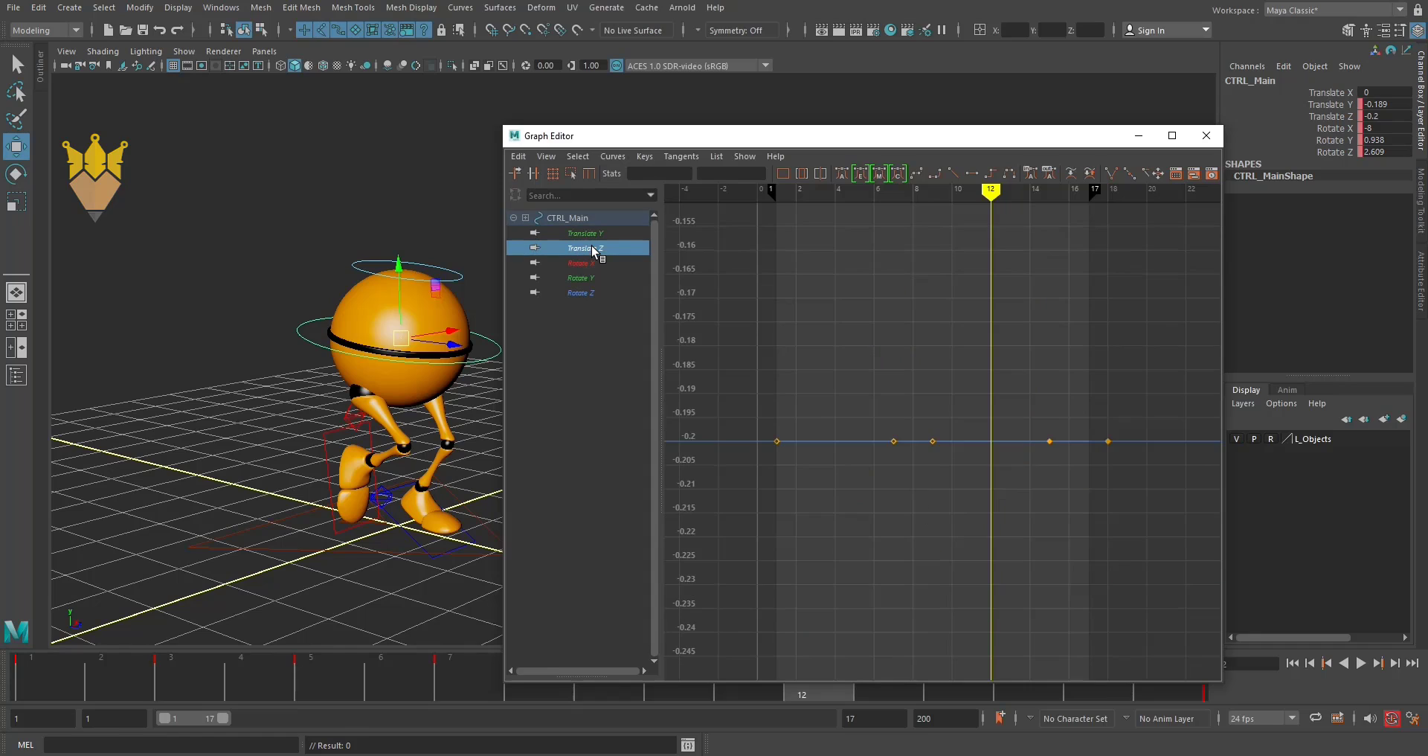
drag(757, 320, 1183, 544)
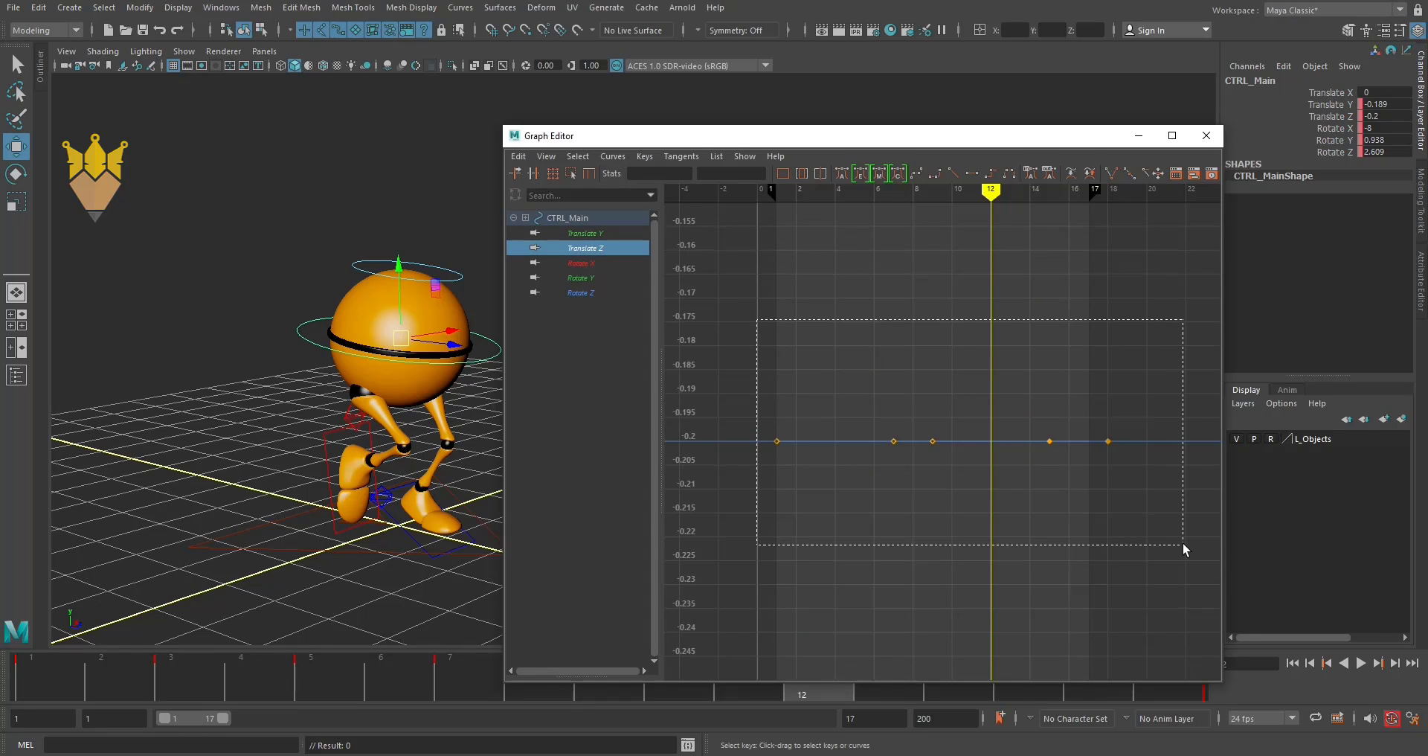
key(f)
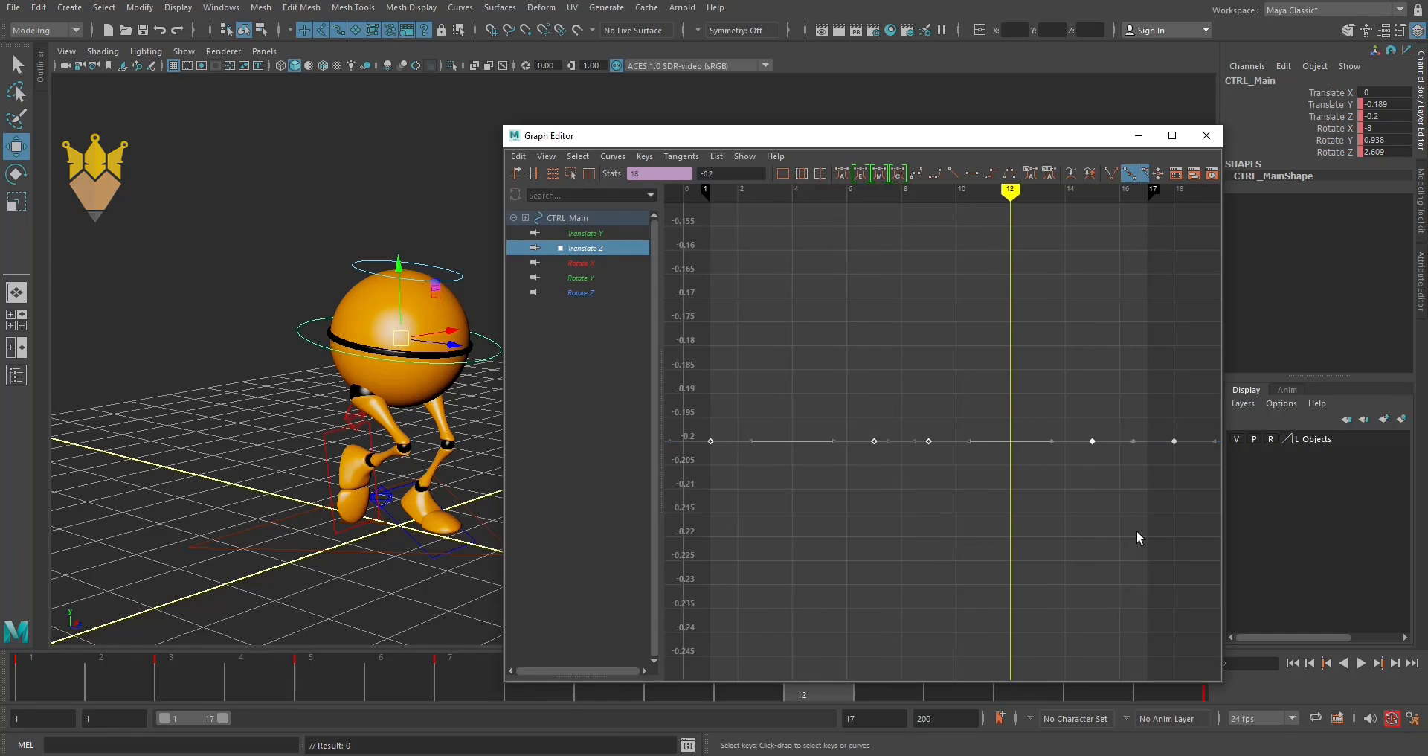
click(898, 534)
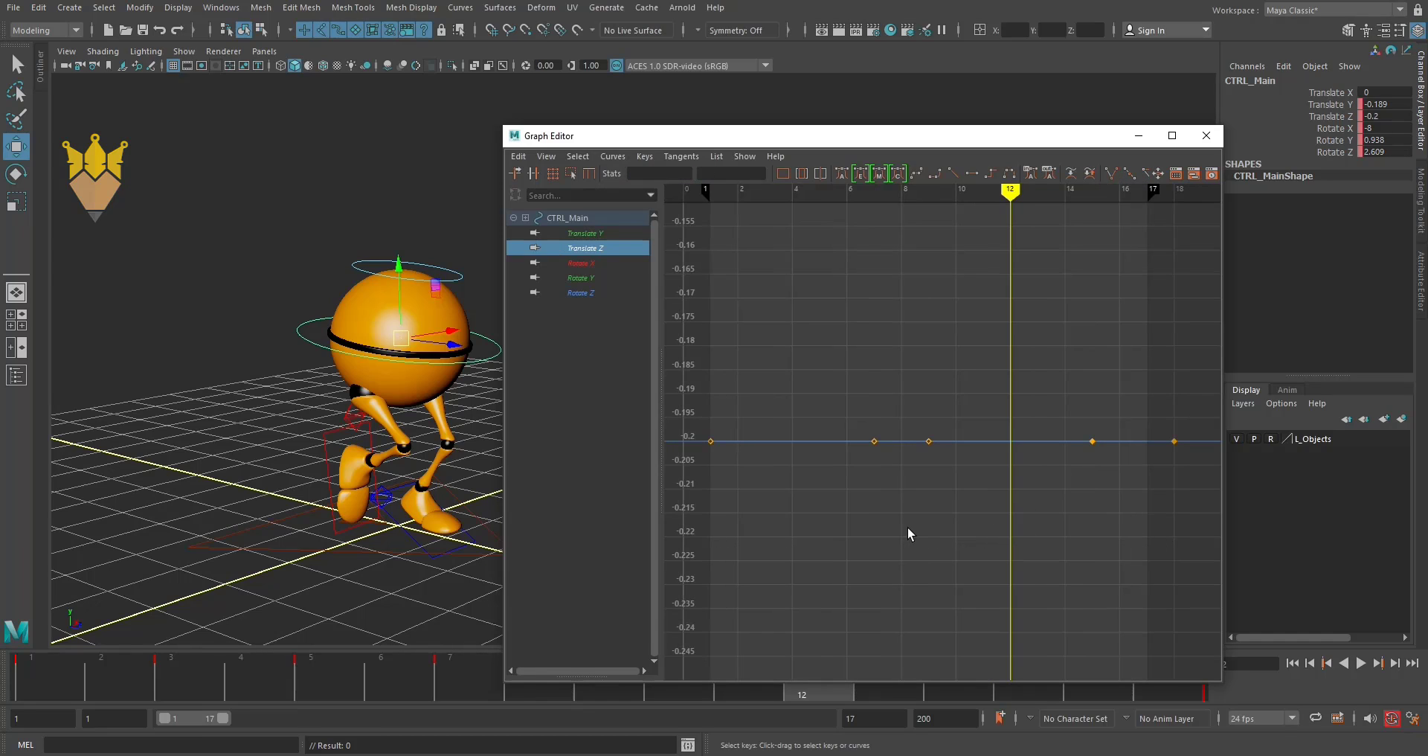
mouse_move(462, 416)
alt+mouse_down()
mouse_move(243, 399)
mouse_move(439, 362)
mouse_move(396, 367)
alt+mouse_up()
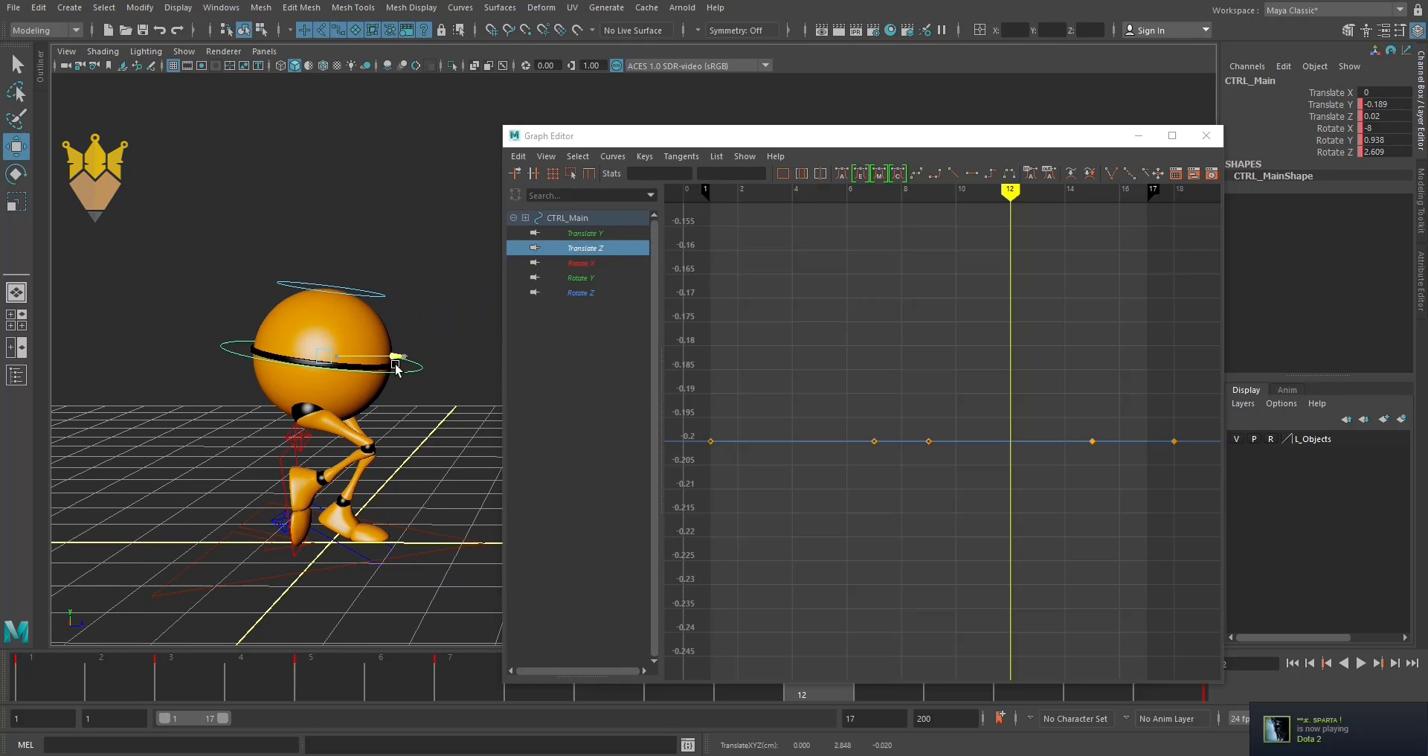
Undo the accidental body-control move, view the Rotate X curve and switch to the Rotate tool.
key(ctrl+z)
click(581, 262)
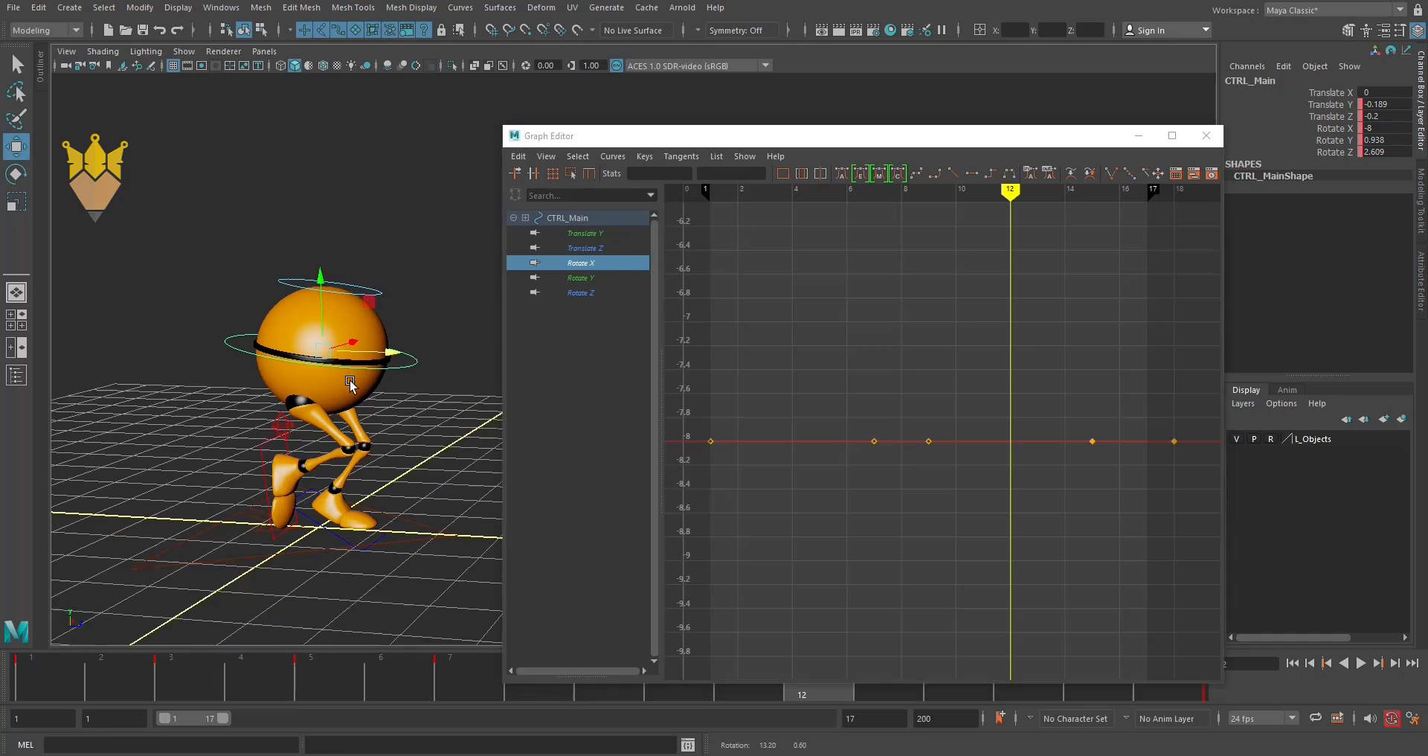
key(e)
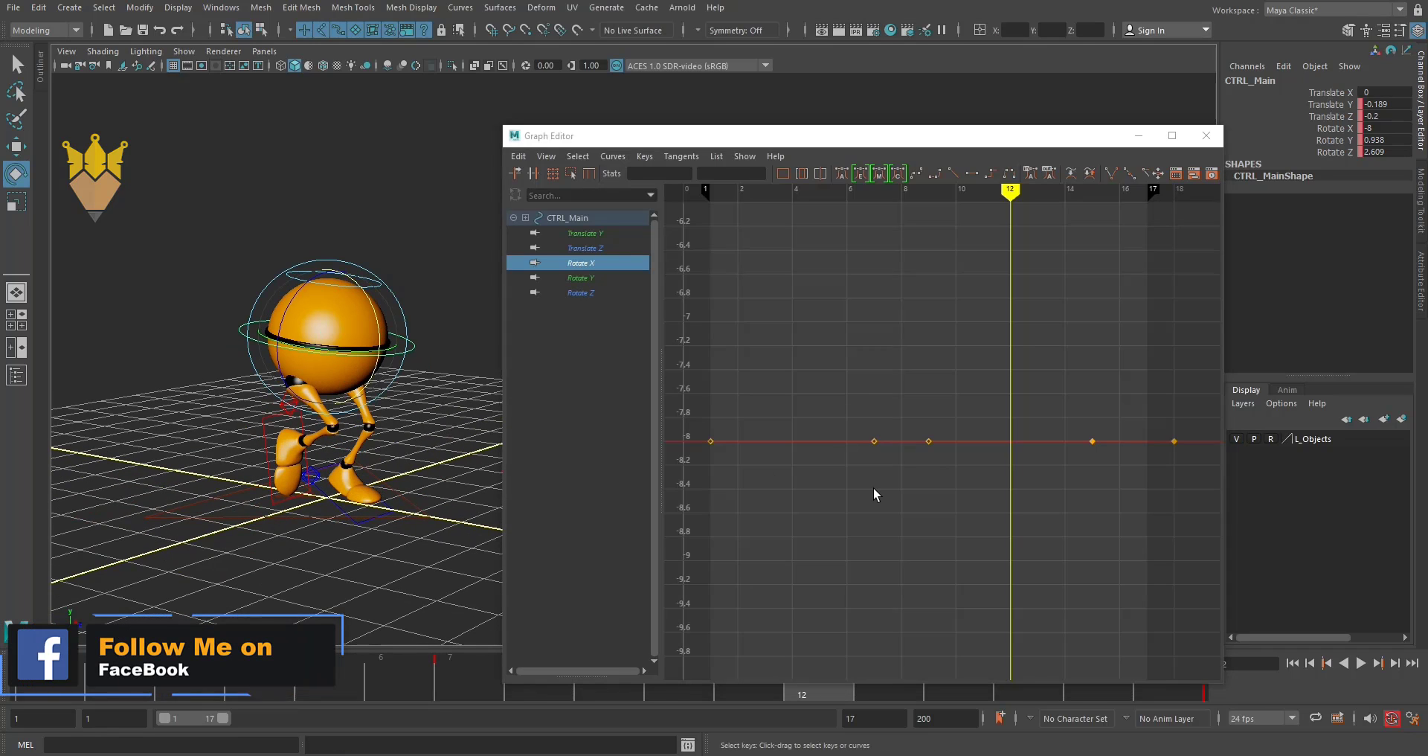
alt+right_drag(941, 480, 925, 440)
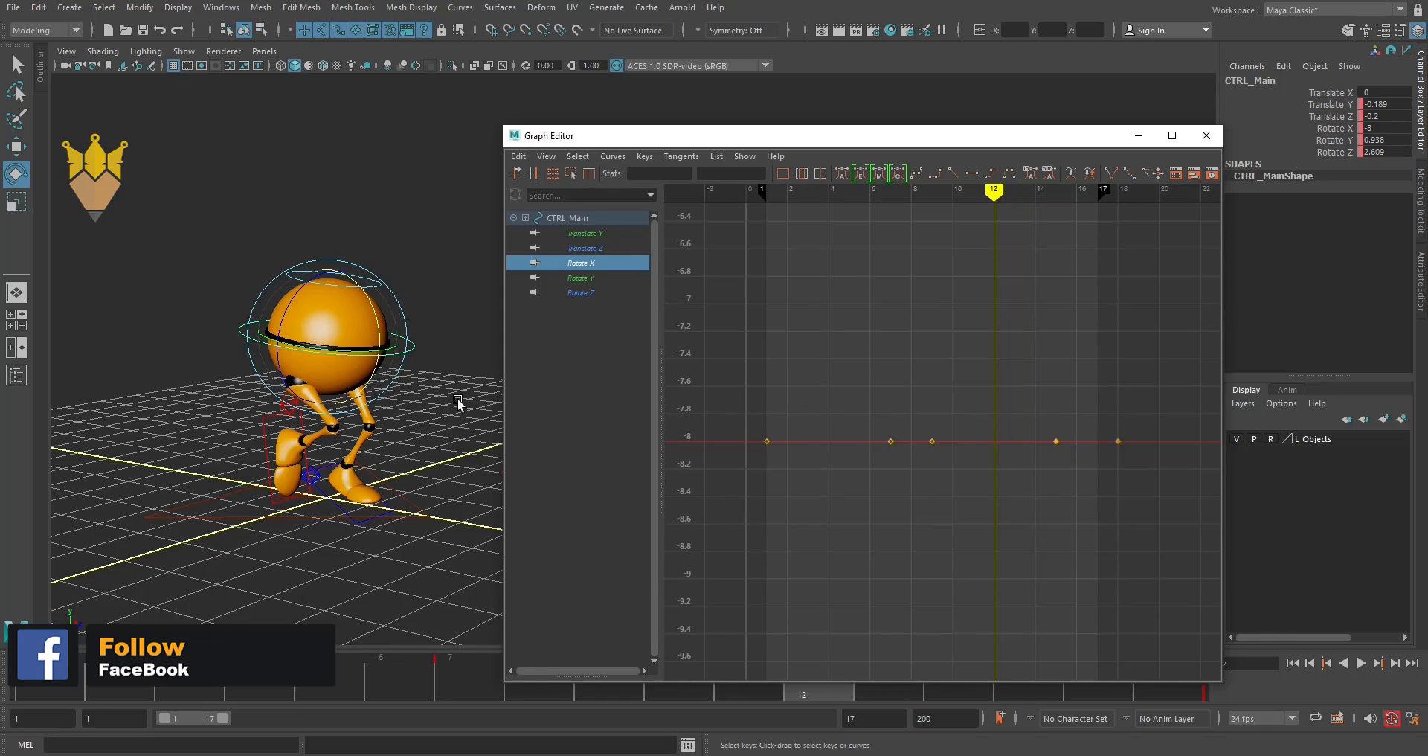
Inspect the Rotate Y, Rotate Z and Translate Y curves and enlarge the Graph Editor.
click(581, 277)
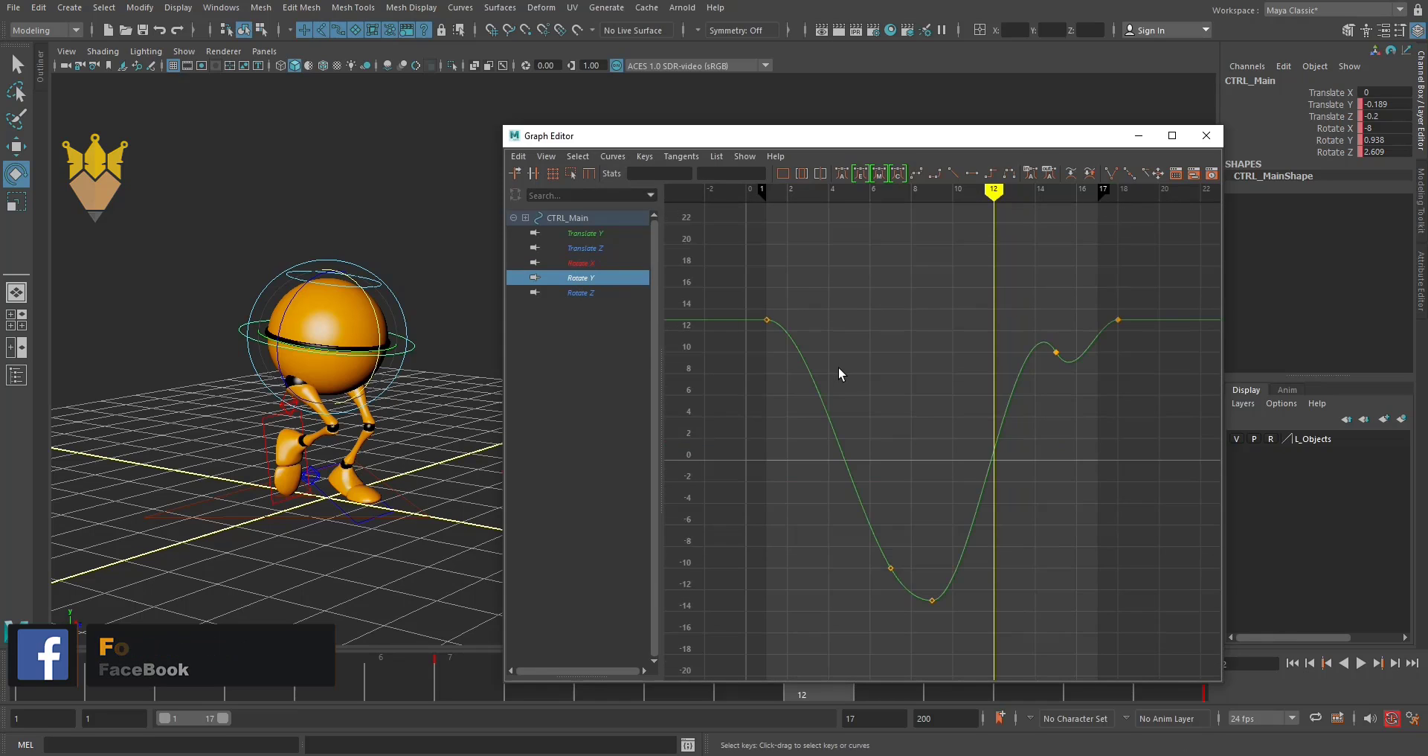
click(569, 293)
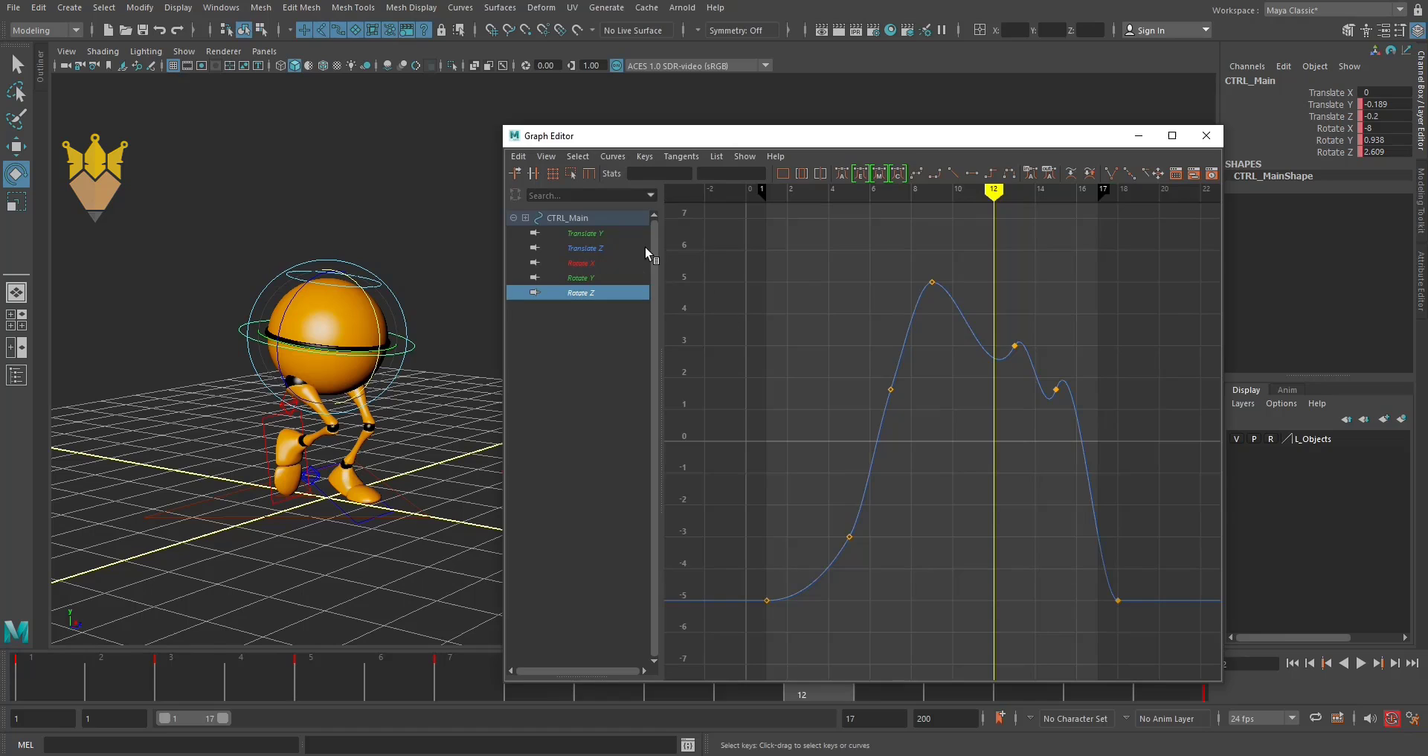
click(591, 234)
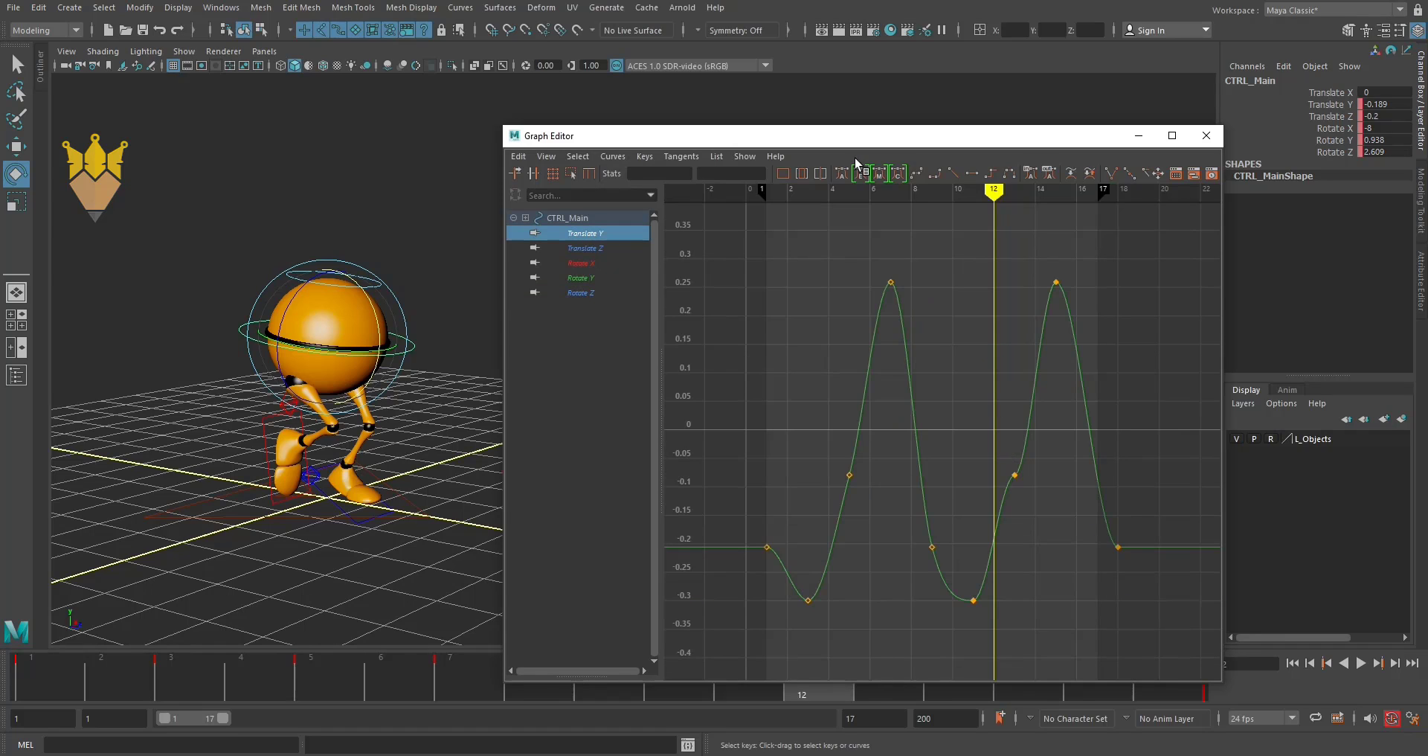
drag(502, 125, 390, 45)
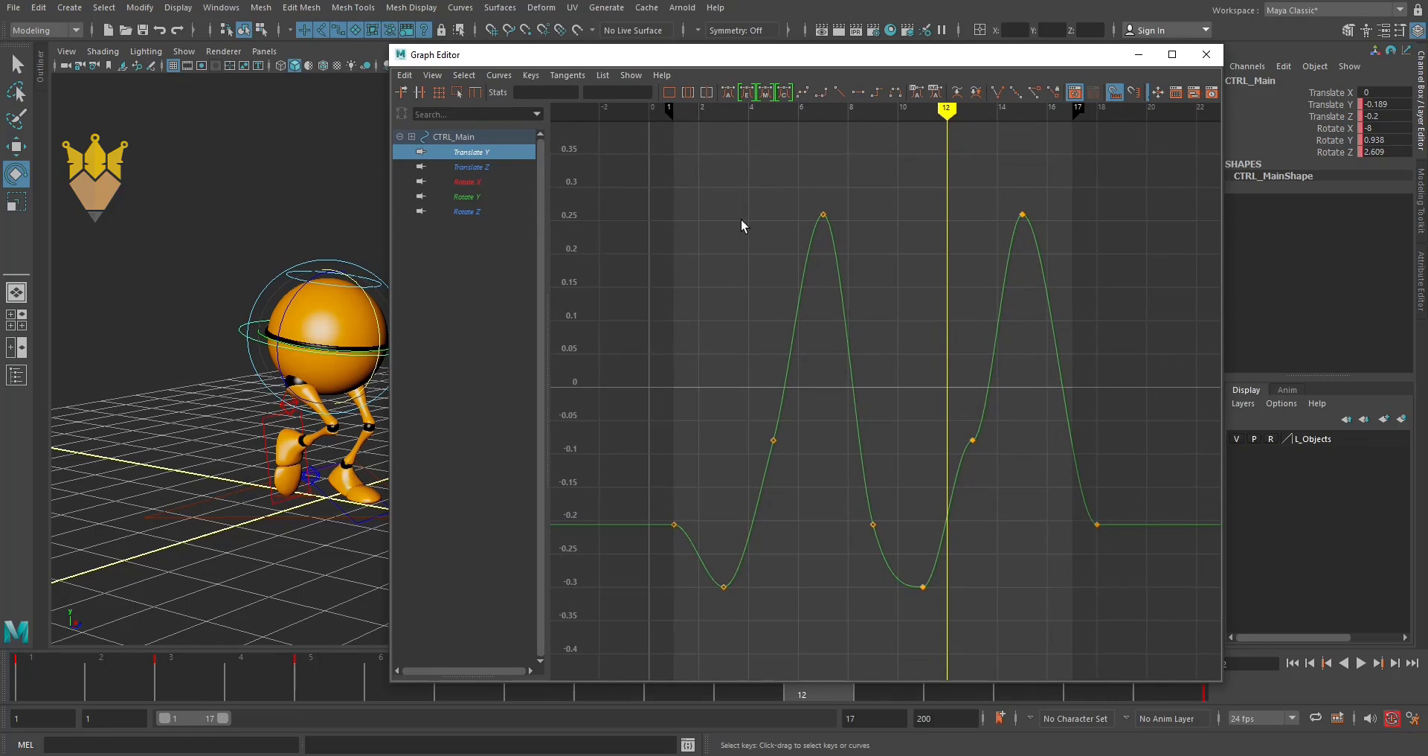
Switch the 3D view to an orthographic side view and centre the ball character.
click(296, 440)
alt+drag(297, 441, 243, 428)
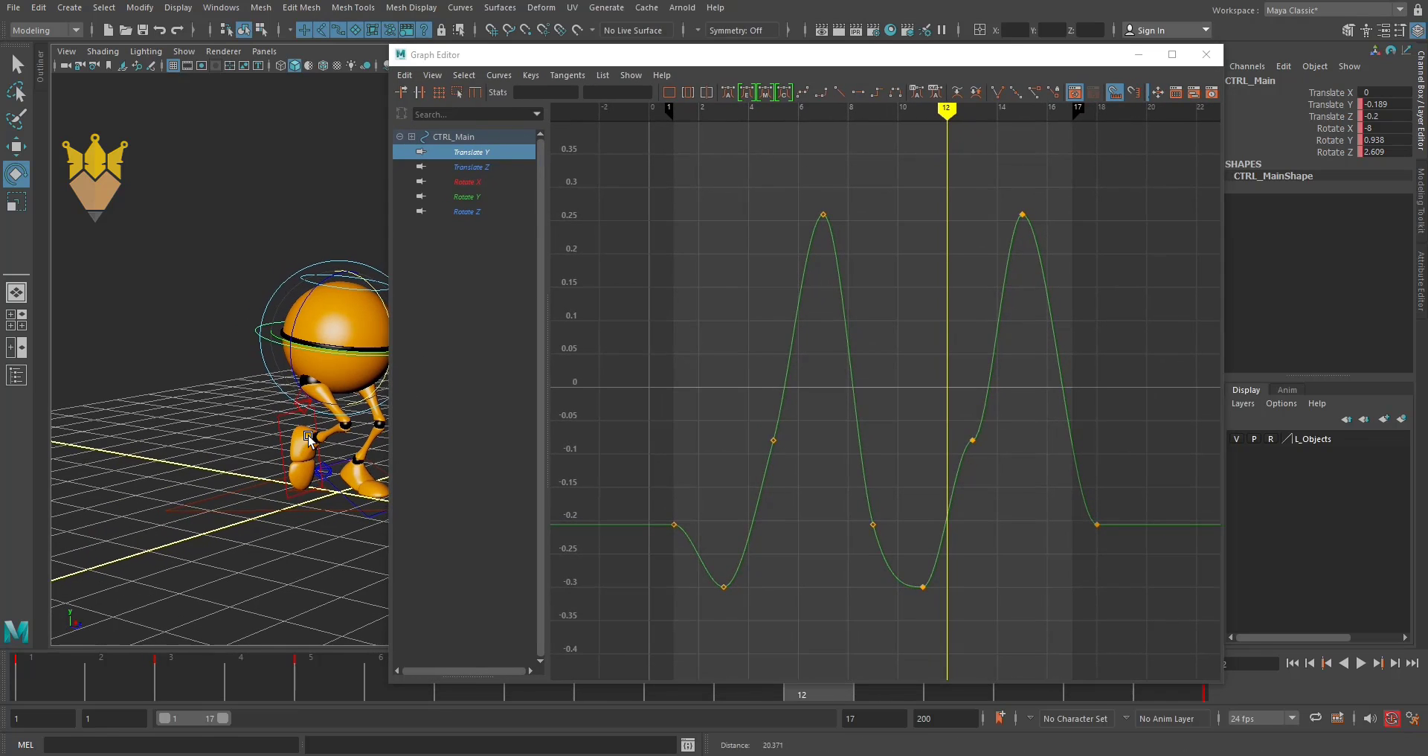
key(space)
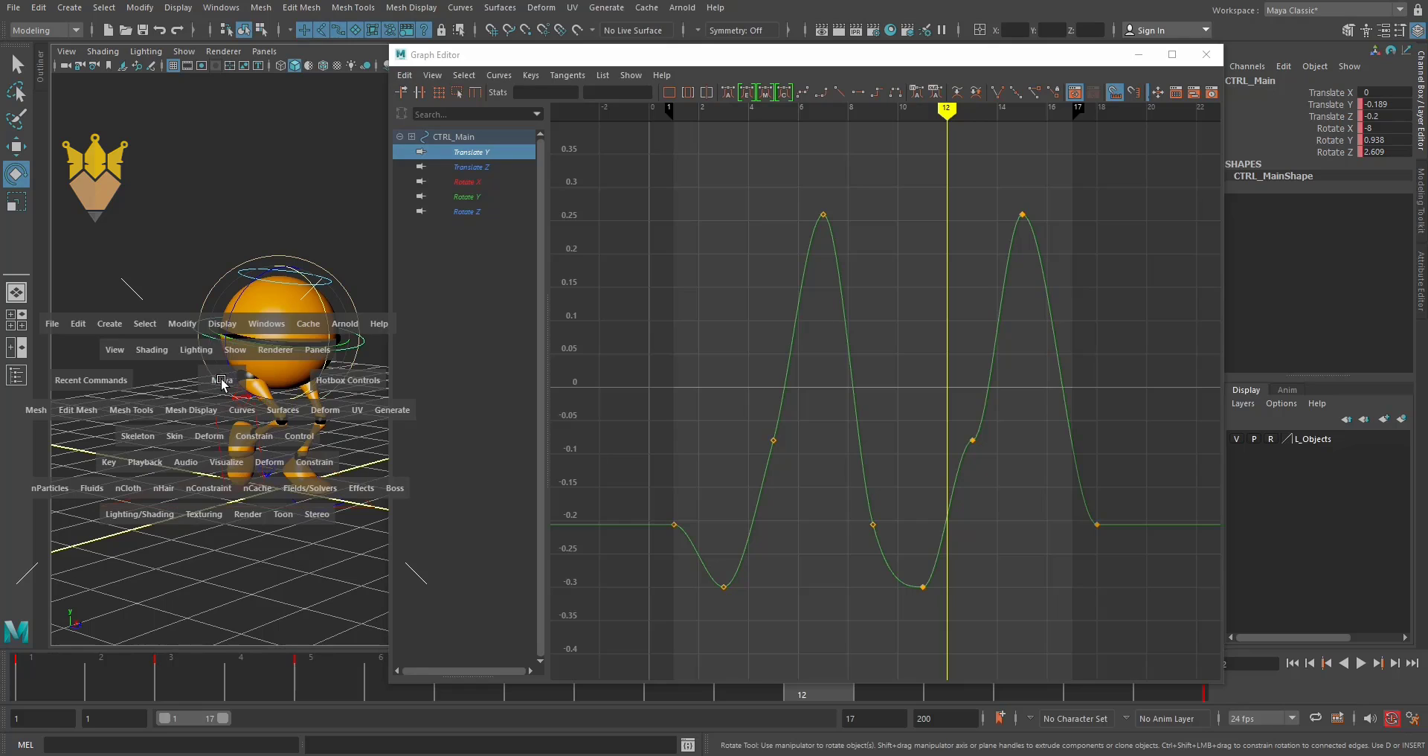
drag(223, 383, 176, 362)
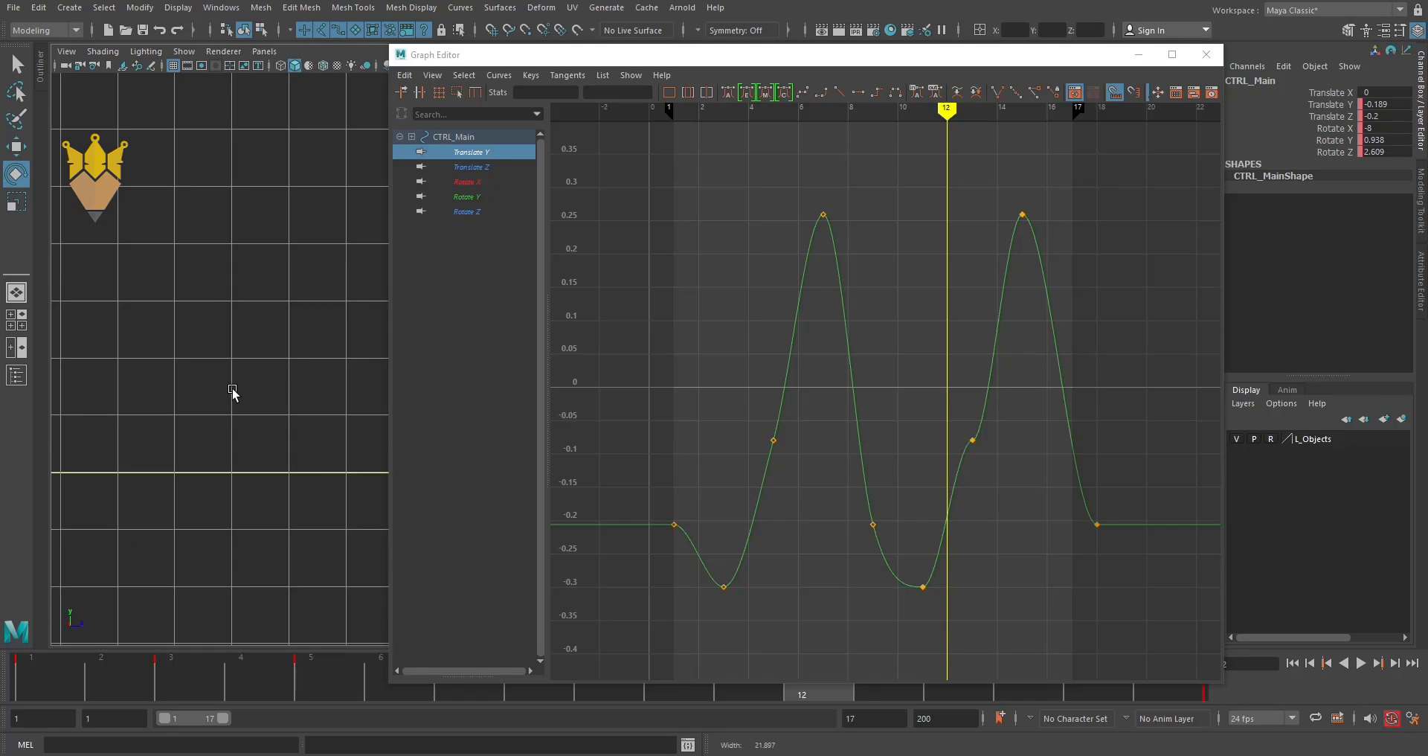
mouse_move(281, 394)
alt+middle_down()
mouse_move(96, 398)
mouse_move(245, 439)
mouse_move(152, 491)
alt+middle_up()
scroll(96, 398, down, 3)
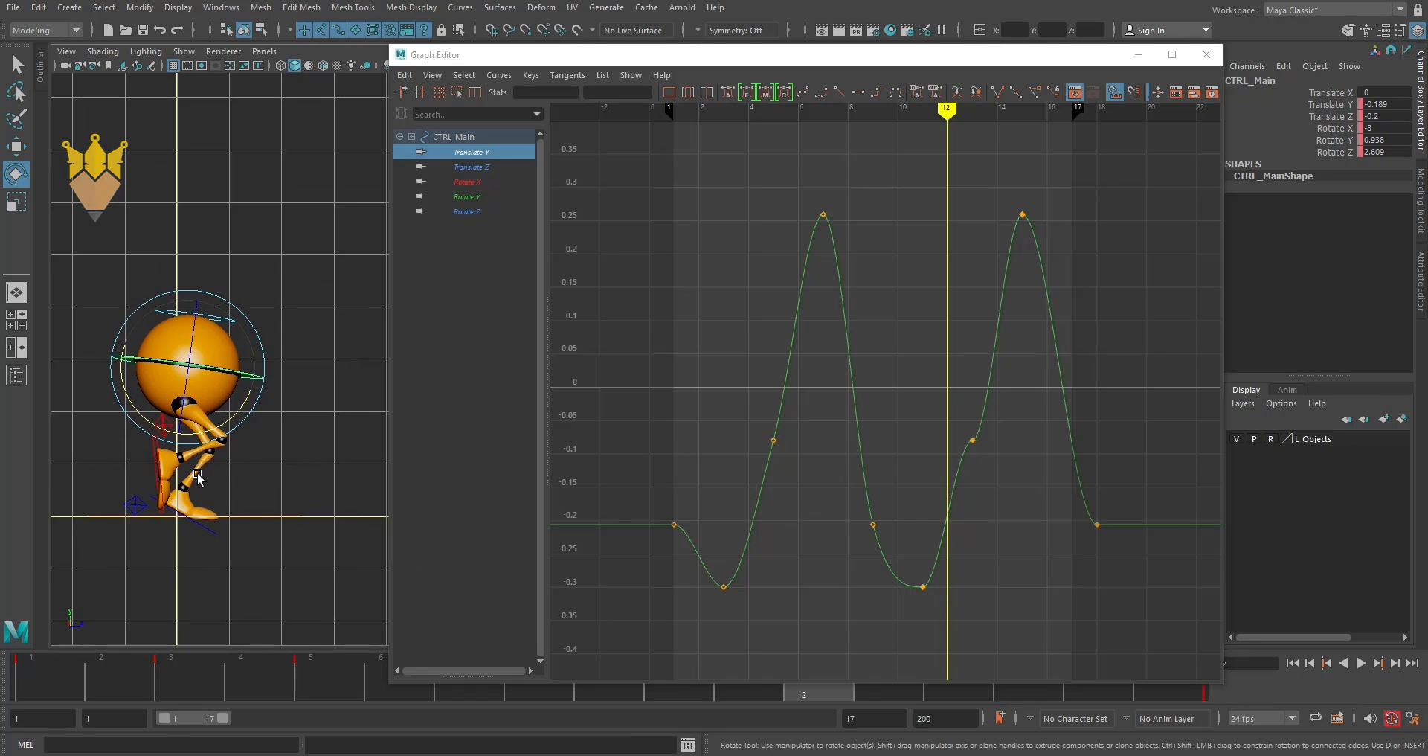
scroll(153, 491, up, 1)
drag(825, 57, 1027, 63)
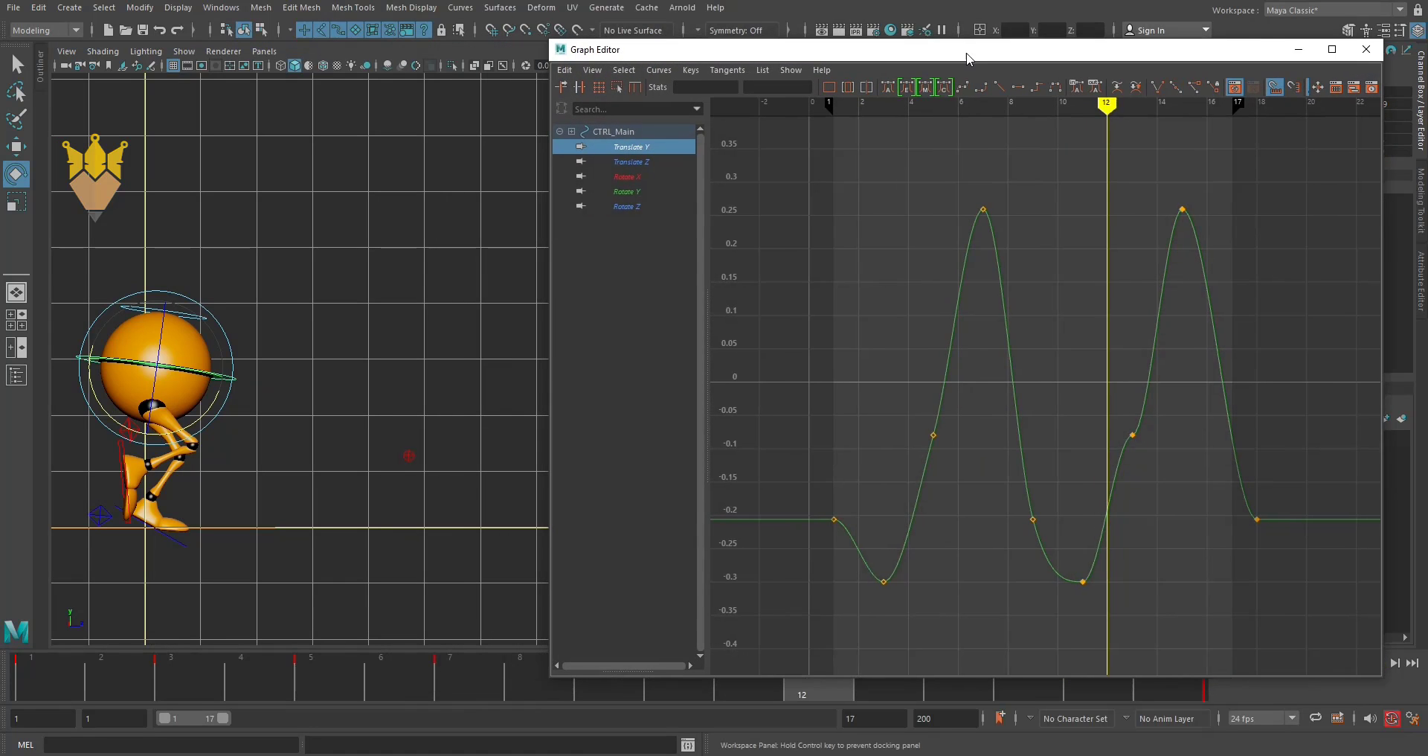
scroll(239, 462, up, 1)
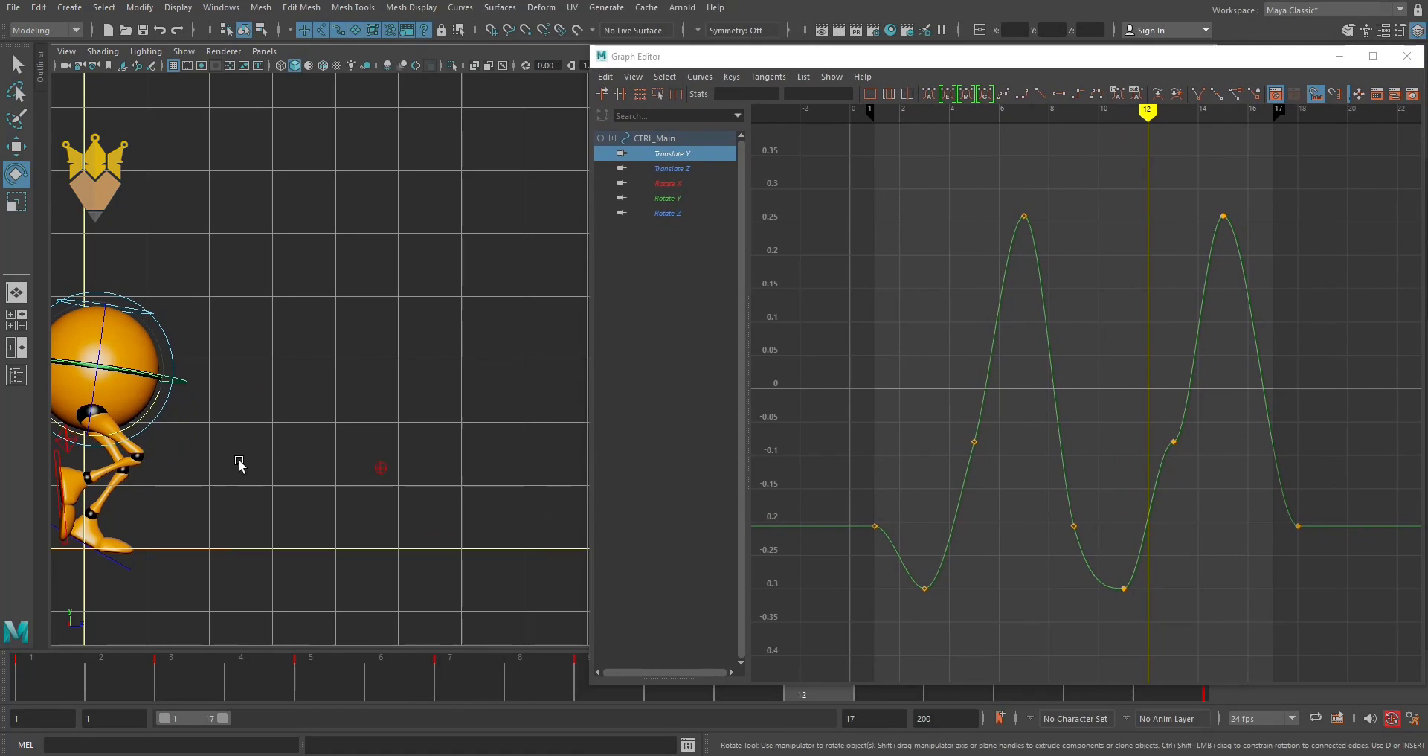
alt+middle_drag(239, 462, 424, 404)
scroll(393, 459, up, 2)
alt+middle_drag(393, 459, 473, 479)
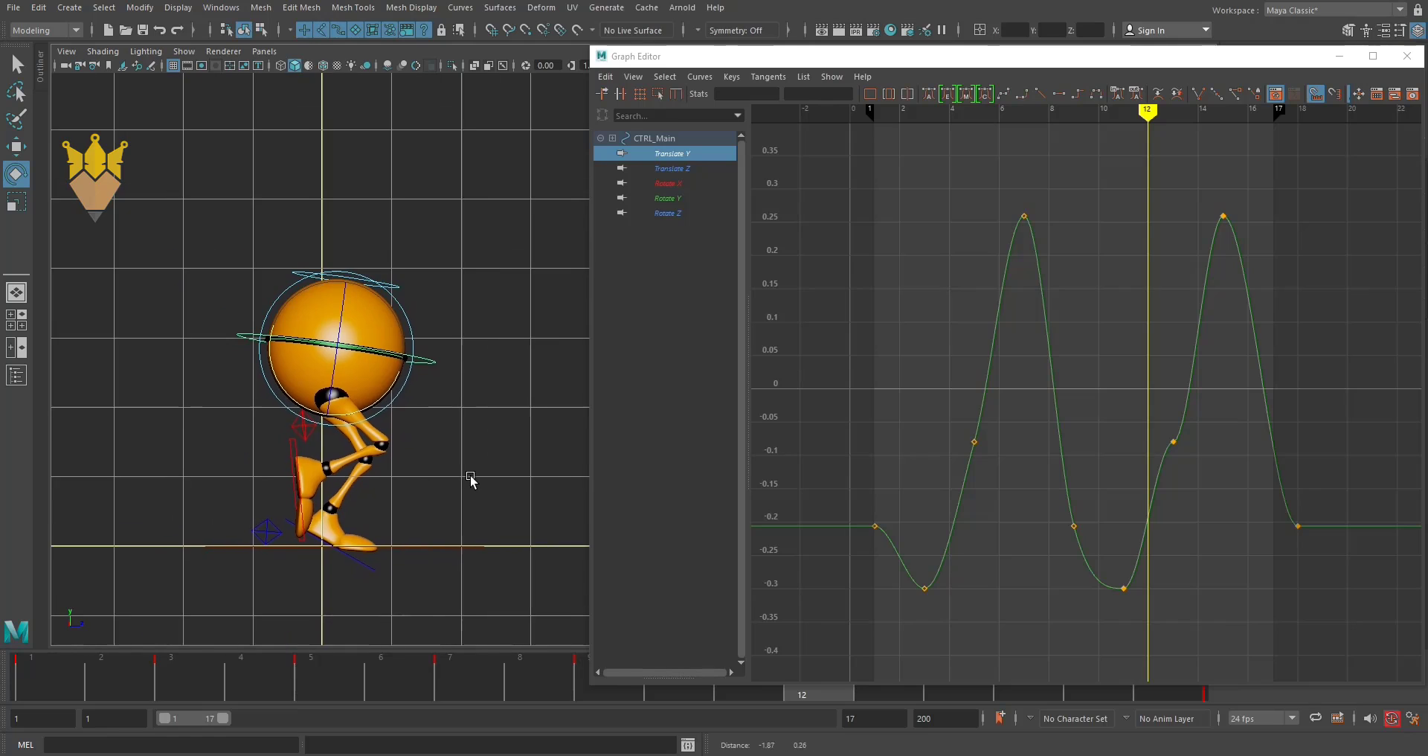
scroll(456, 501, up, 1)
scroll(456, 501, up, 1)
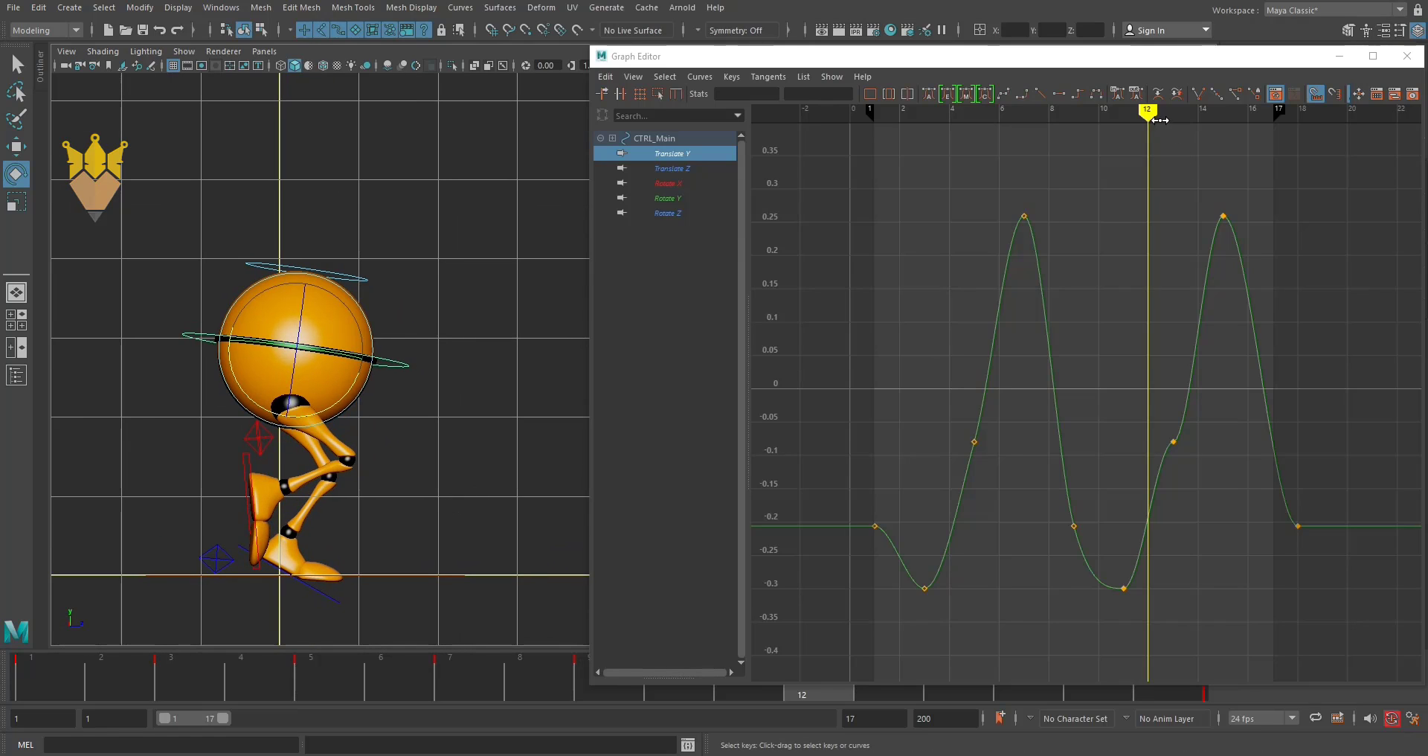
Delete CTRL_Main's Translate Y keys at frames 5 and 13.
mouse_move(1142, 112)
mouse_down()
mouse_move(899, 113)
mouse_move(864, 129)
mouse_move(1178, 165)
mouse_move(1165, 369)
mouse_up()
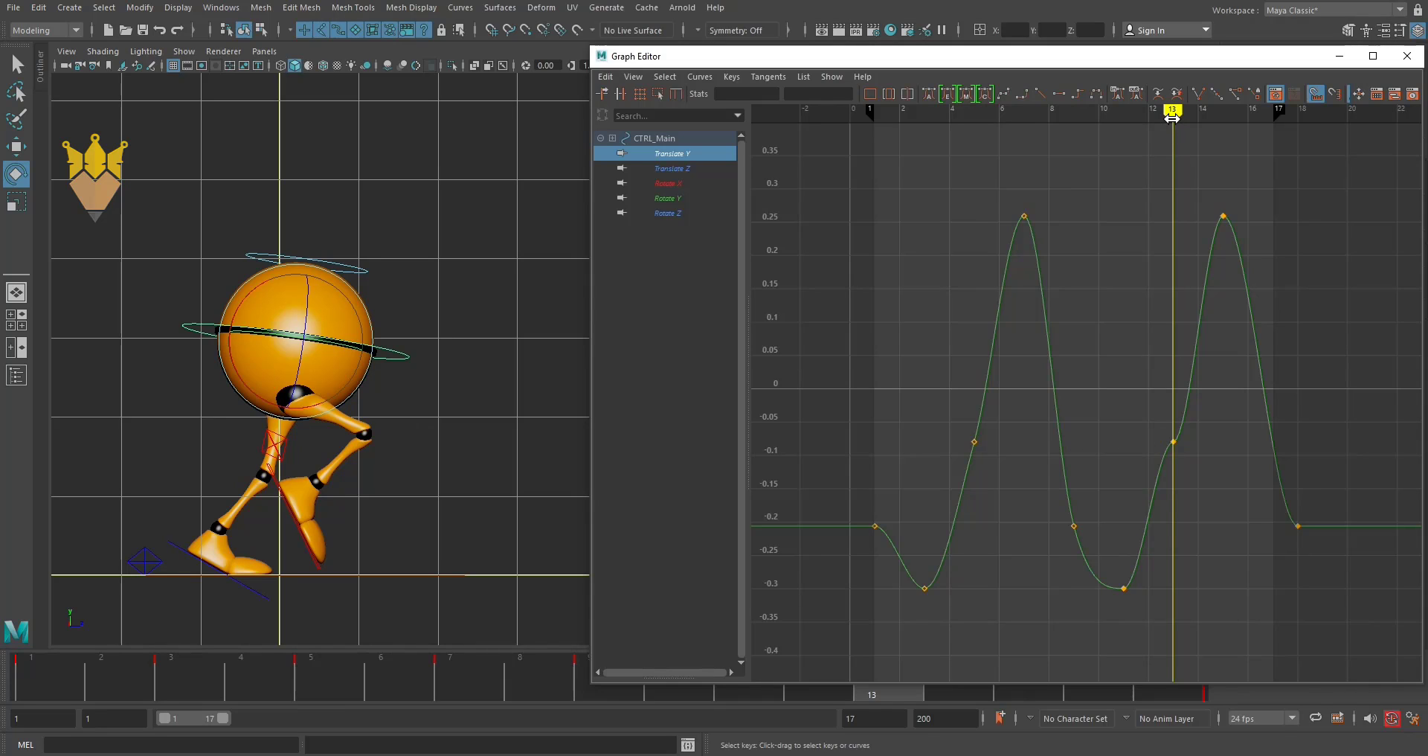
mouse_move(1172, 117)
mouse_down()
mouse_move(977, 144)
mouse_move(939, 388)
mouse_move(996, 452)
mouse_up()
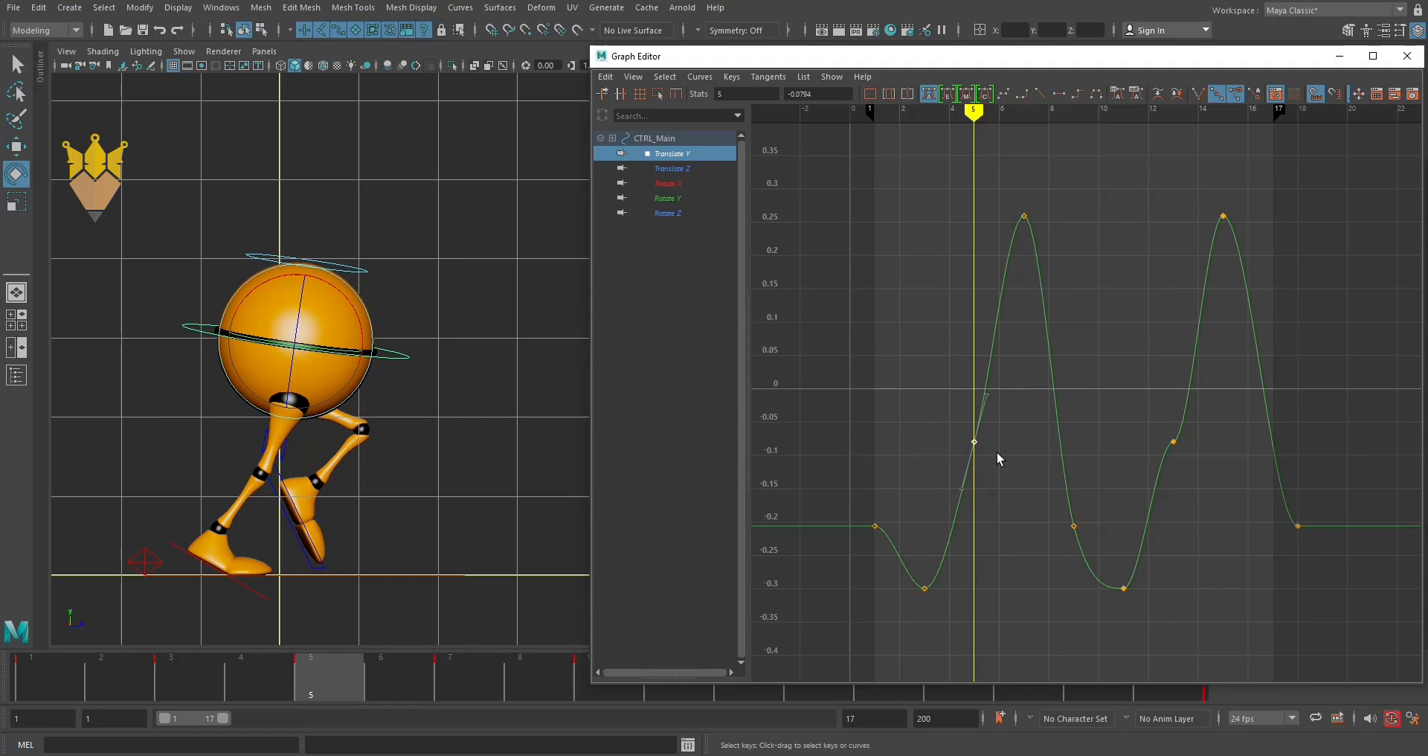
key(Delete)
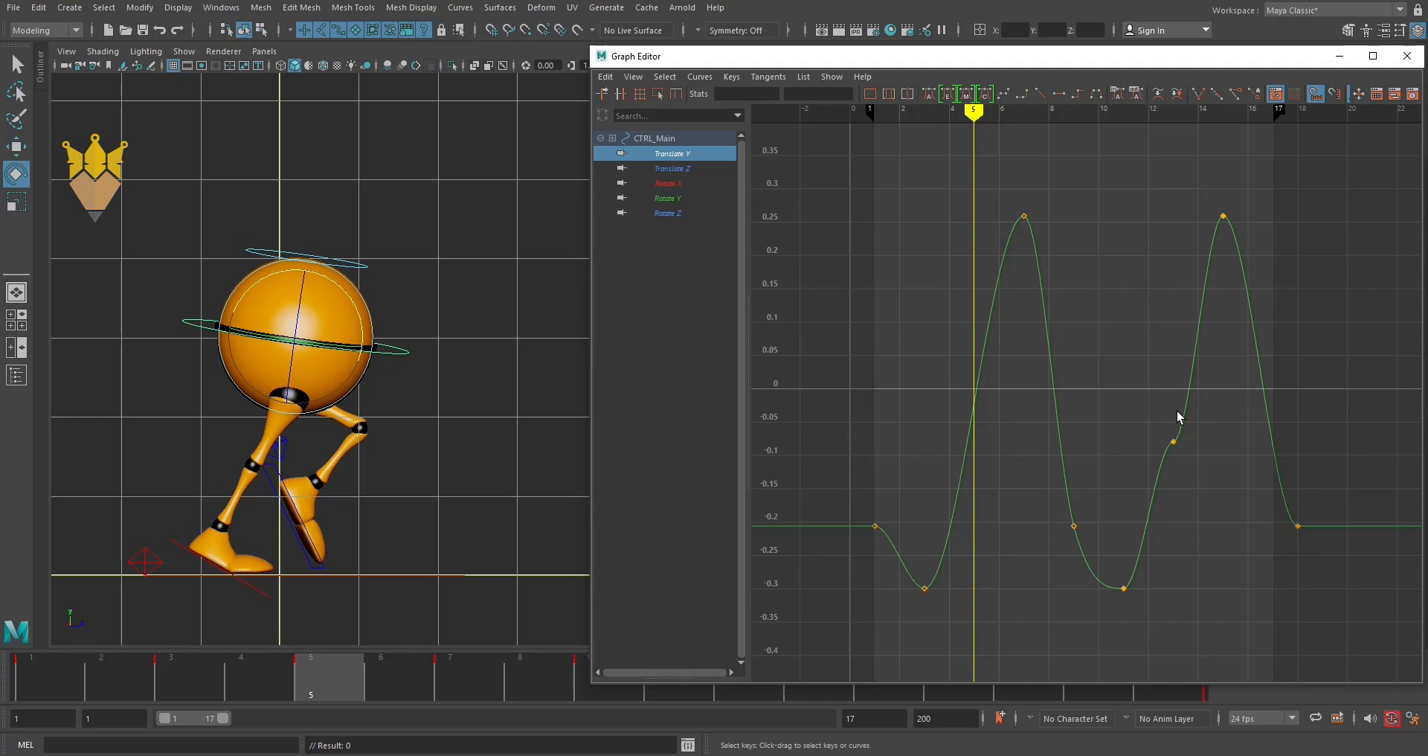
drag(1165, 411, 1186, 457)
click(1165, 119)
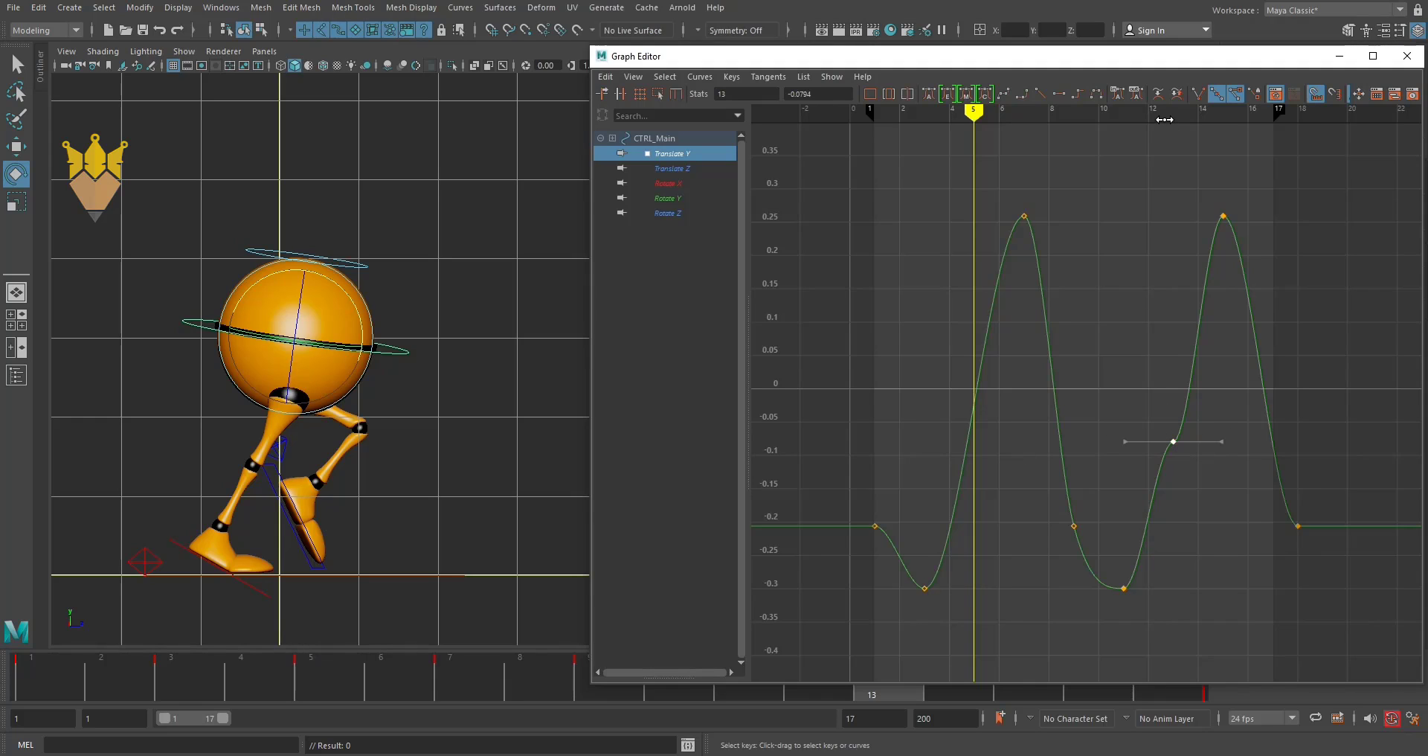
key(Delete)
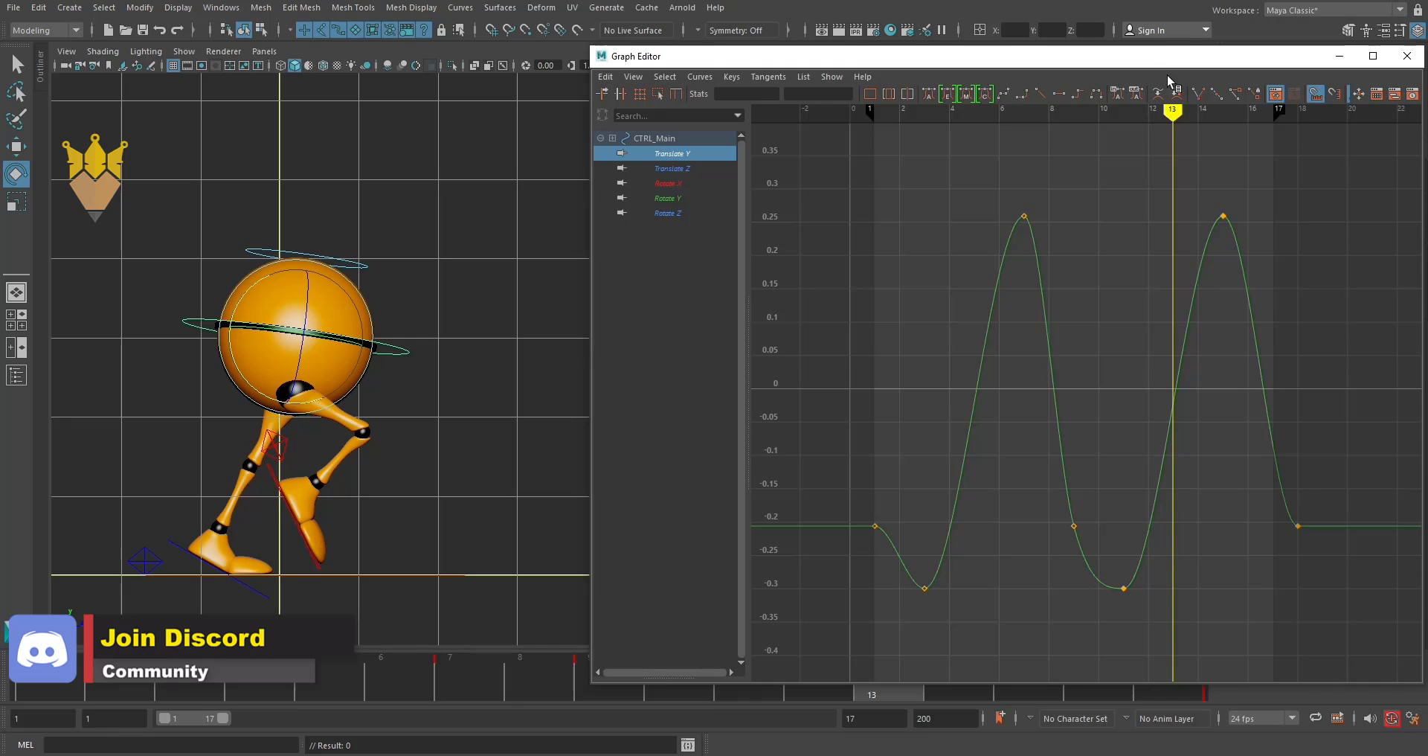
mouse_move(1172, 112)
mouse_down()
mouse_move(1024, 147)
mouse_move(999, 203)
mouse_up()
Select every key on all CTRL_Main curves and set Pre and Post Infinity to Cycle.
click(661, 140)
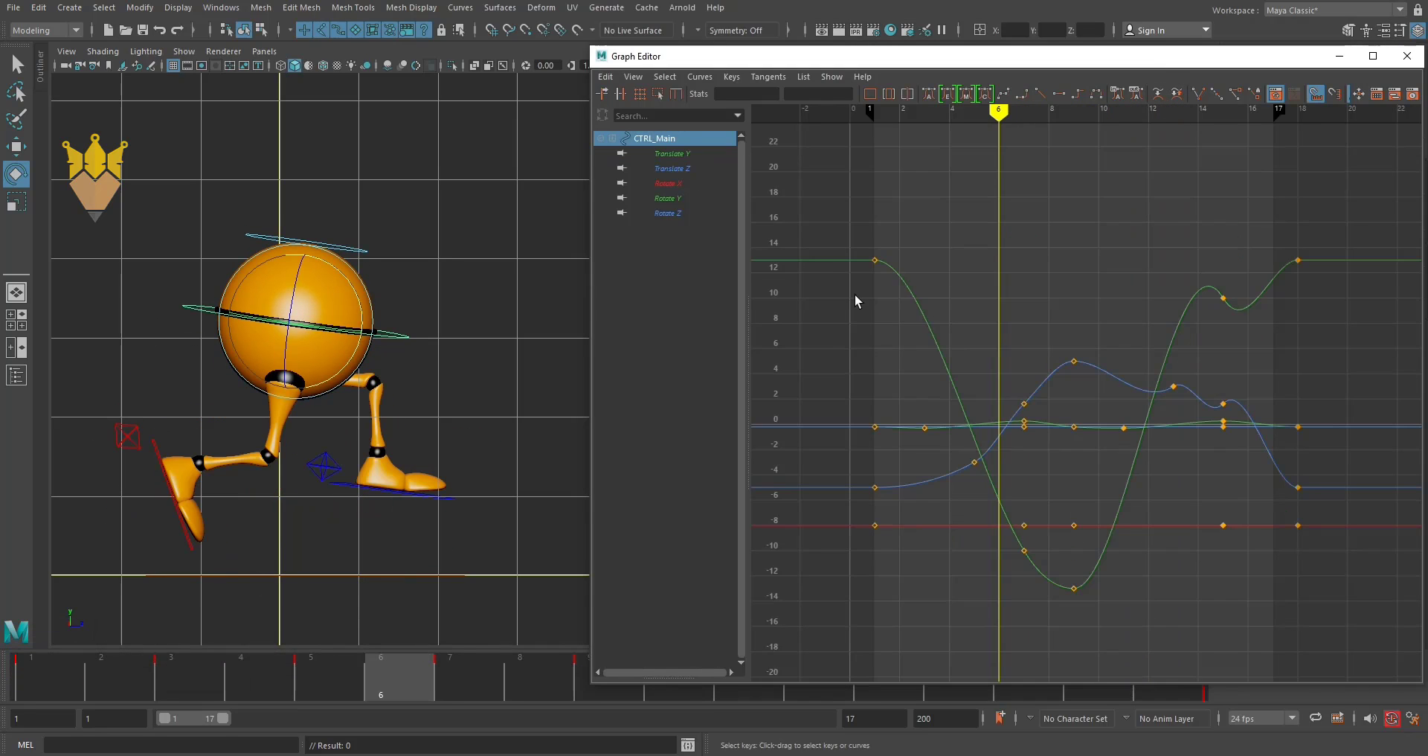
alt+right_drag(1082, 379, 944, 280)
drag(932, 261, 1230, 540)
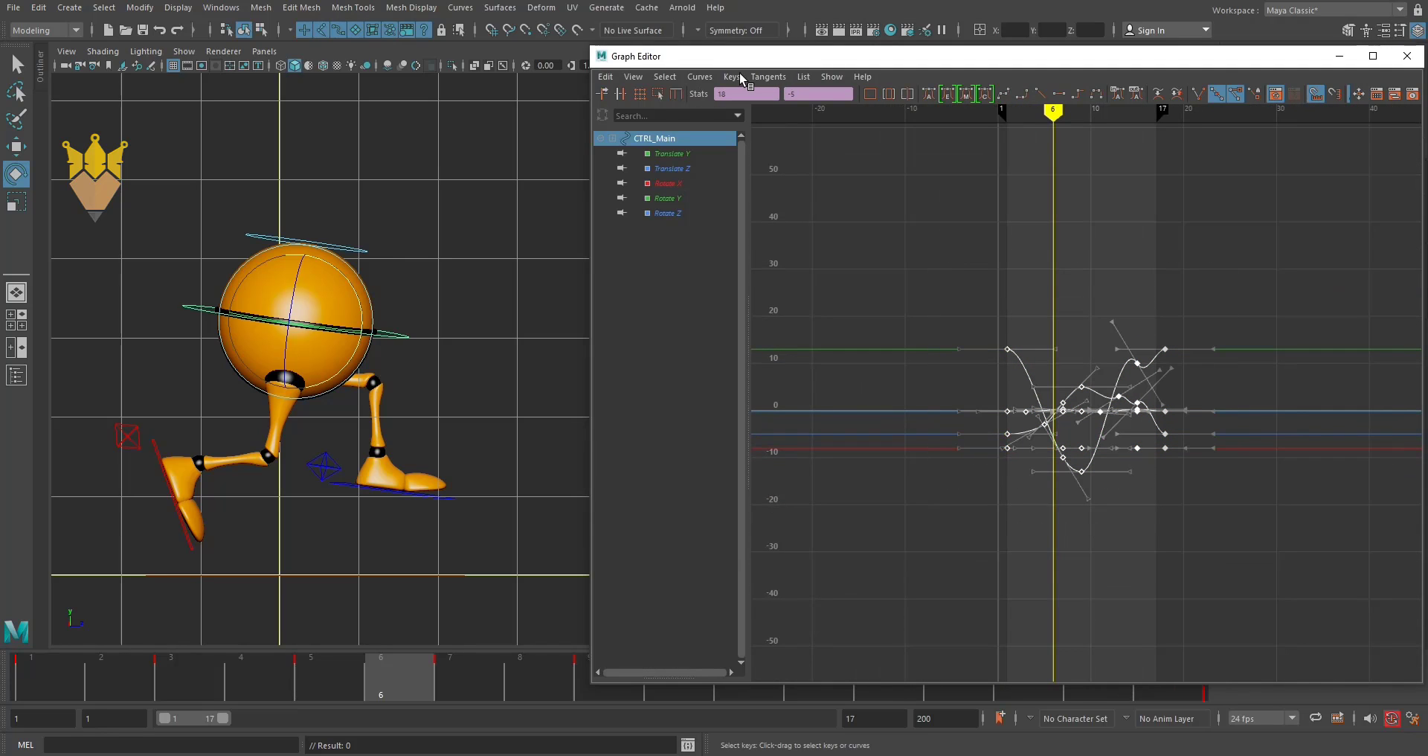
click(633, 77)
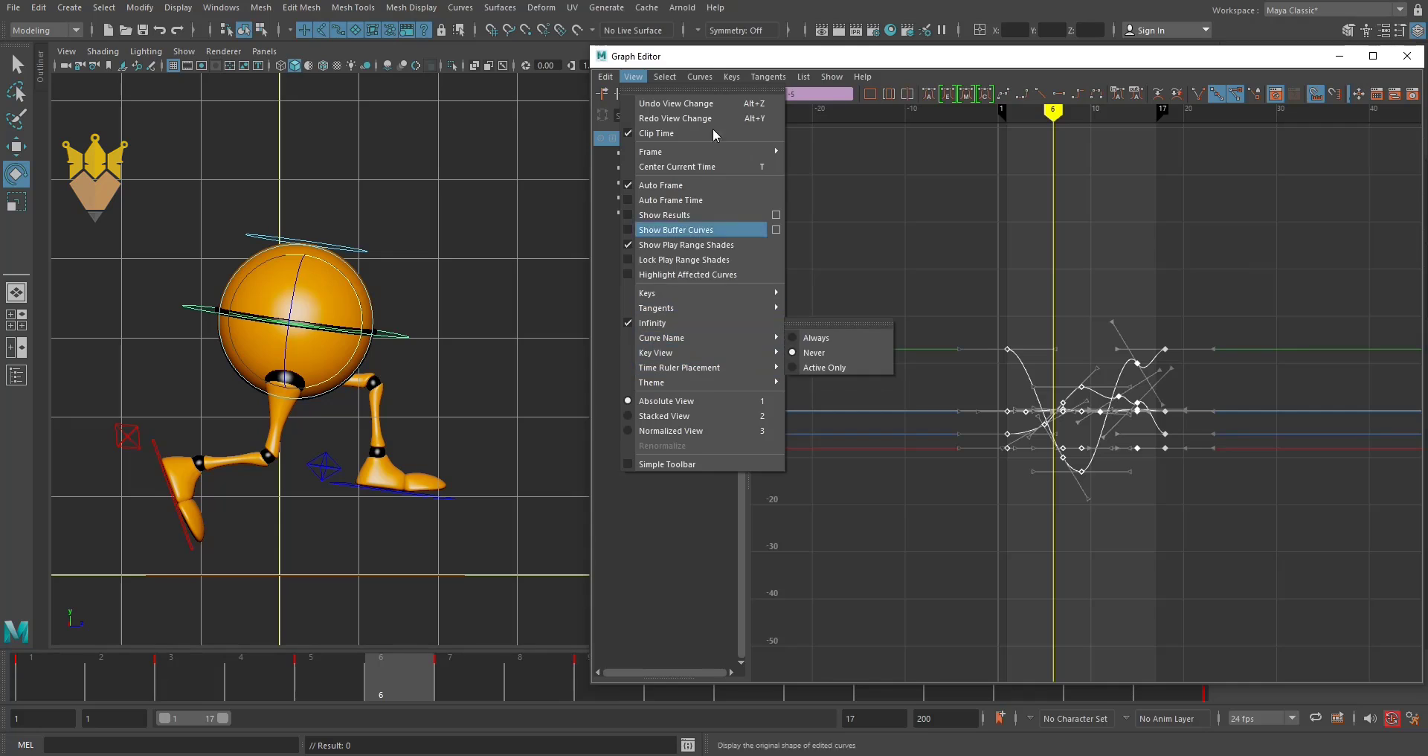
click(889, 108)
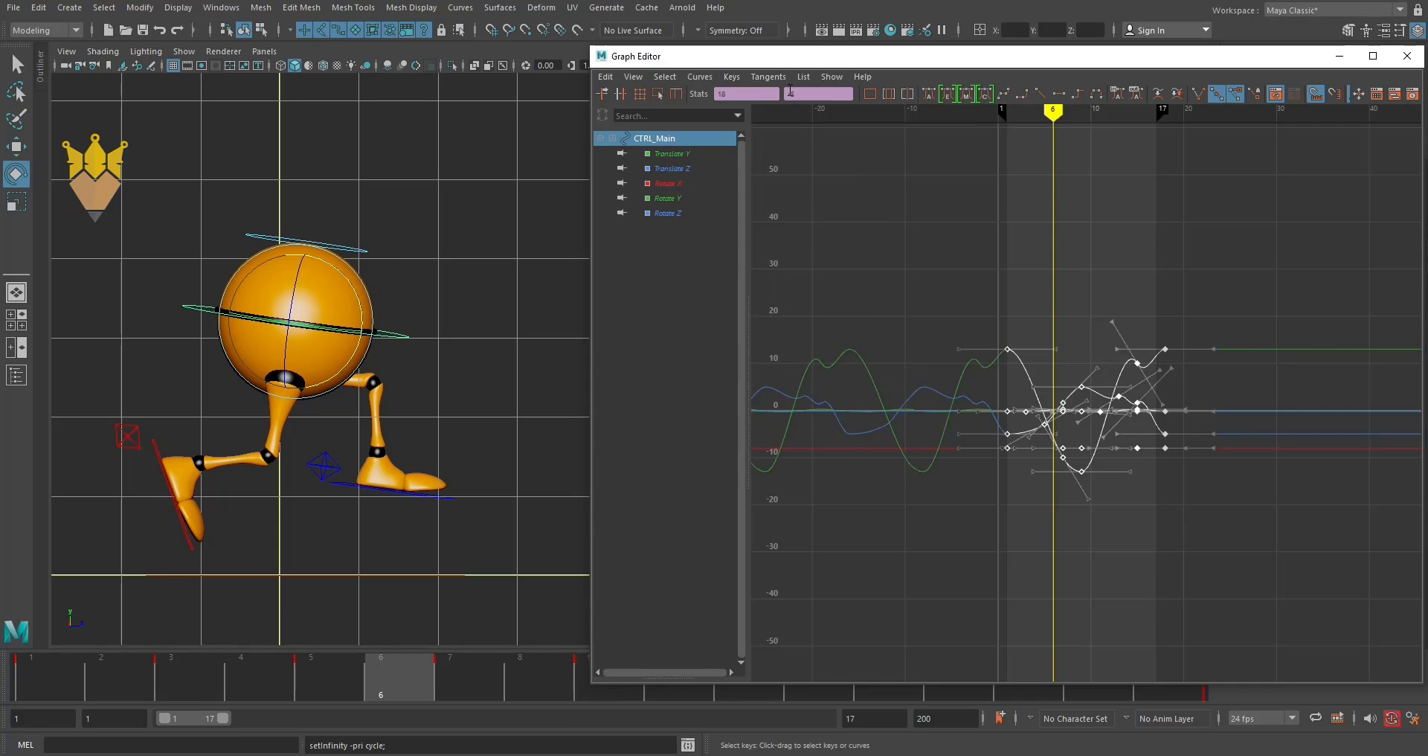
click(699, 77)
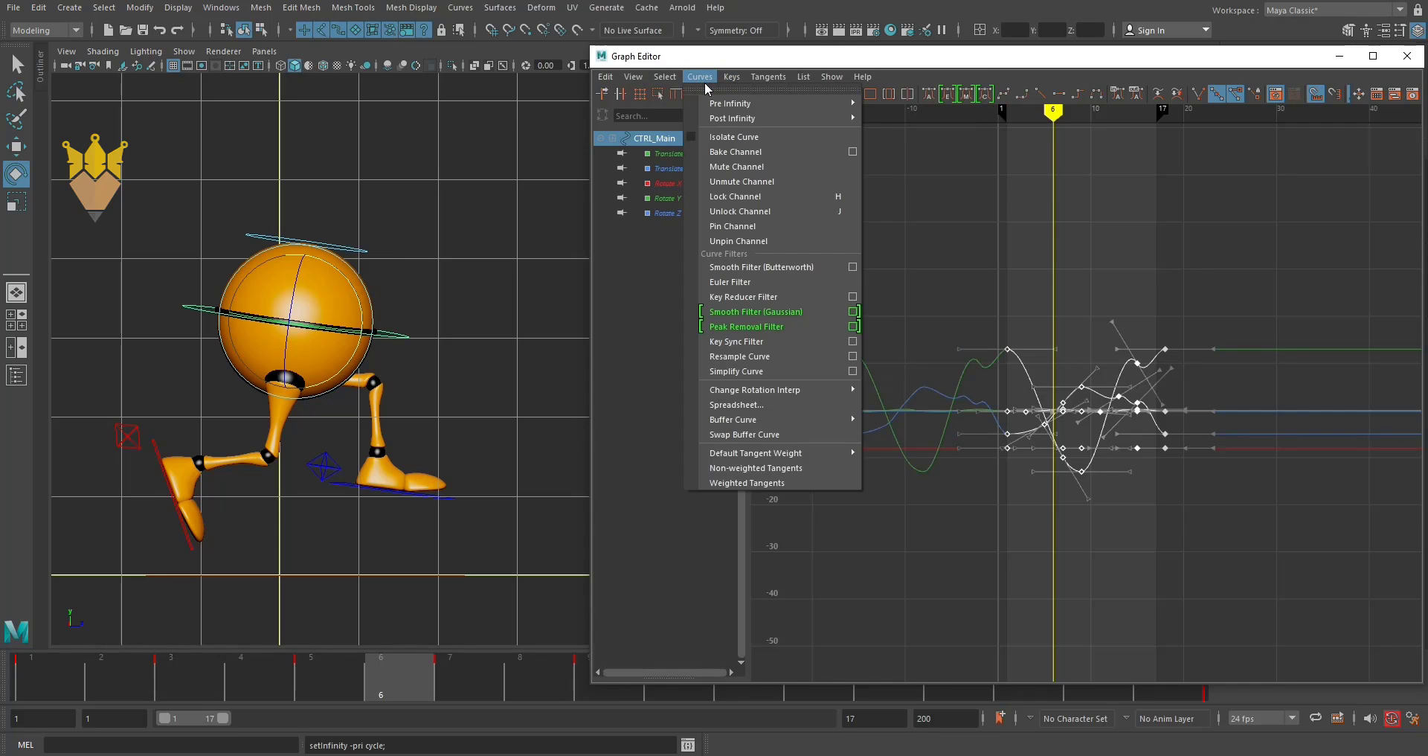
mouse_move(732, 118)
click(887, 123)
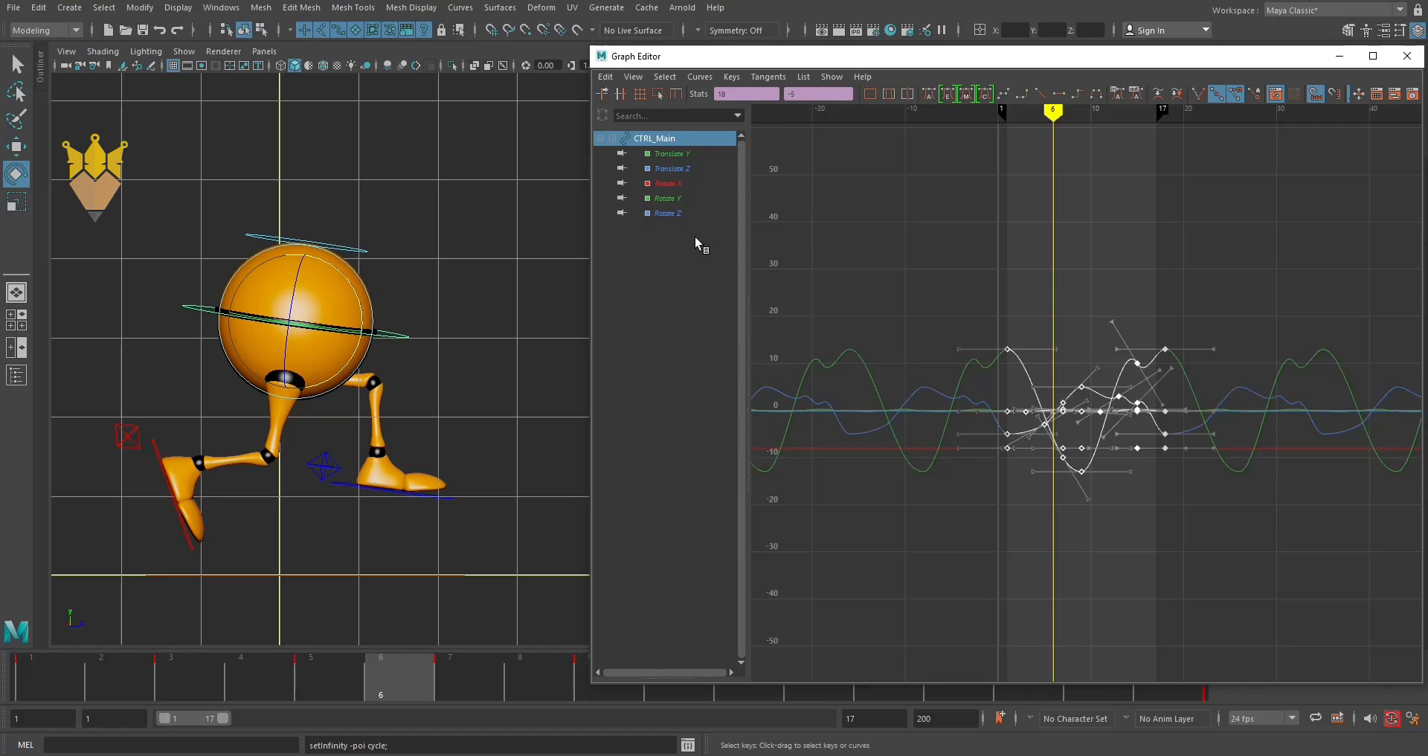
Frame the Translate Y curve and tilt the frame 1 key's tangent downward.
click(658, 153)
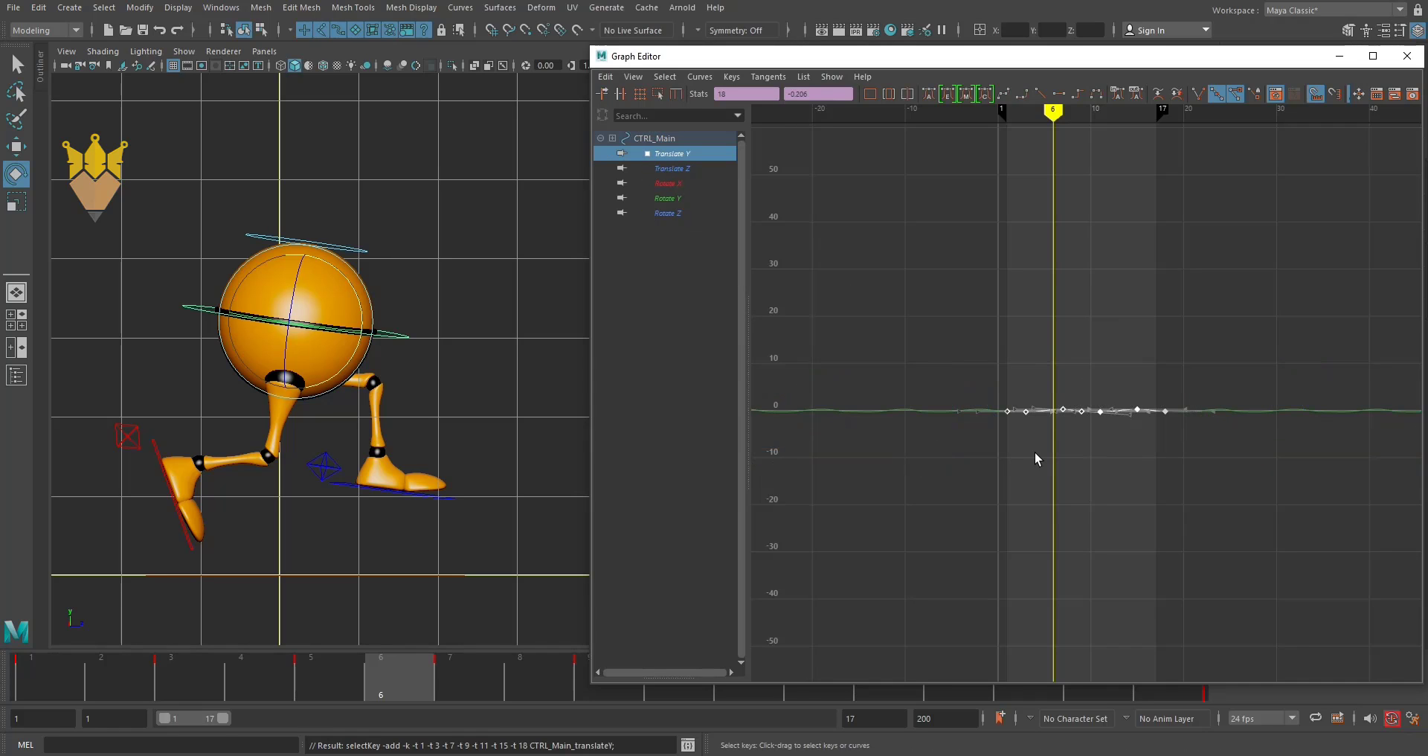
key(f)
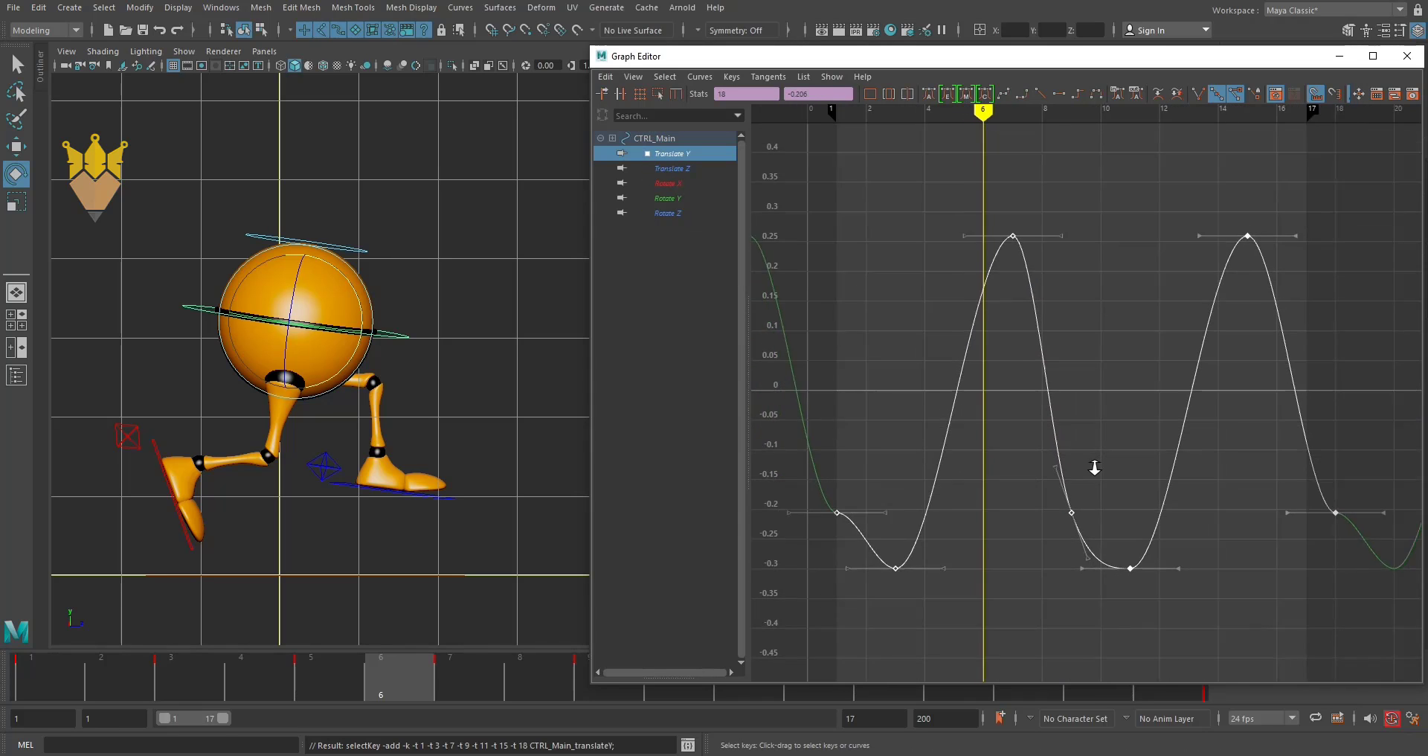
scroll(1094, 467, down, 1)
click(872, 435)
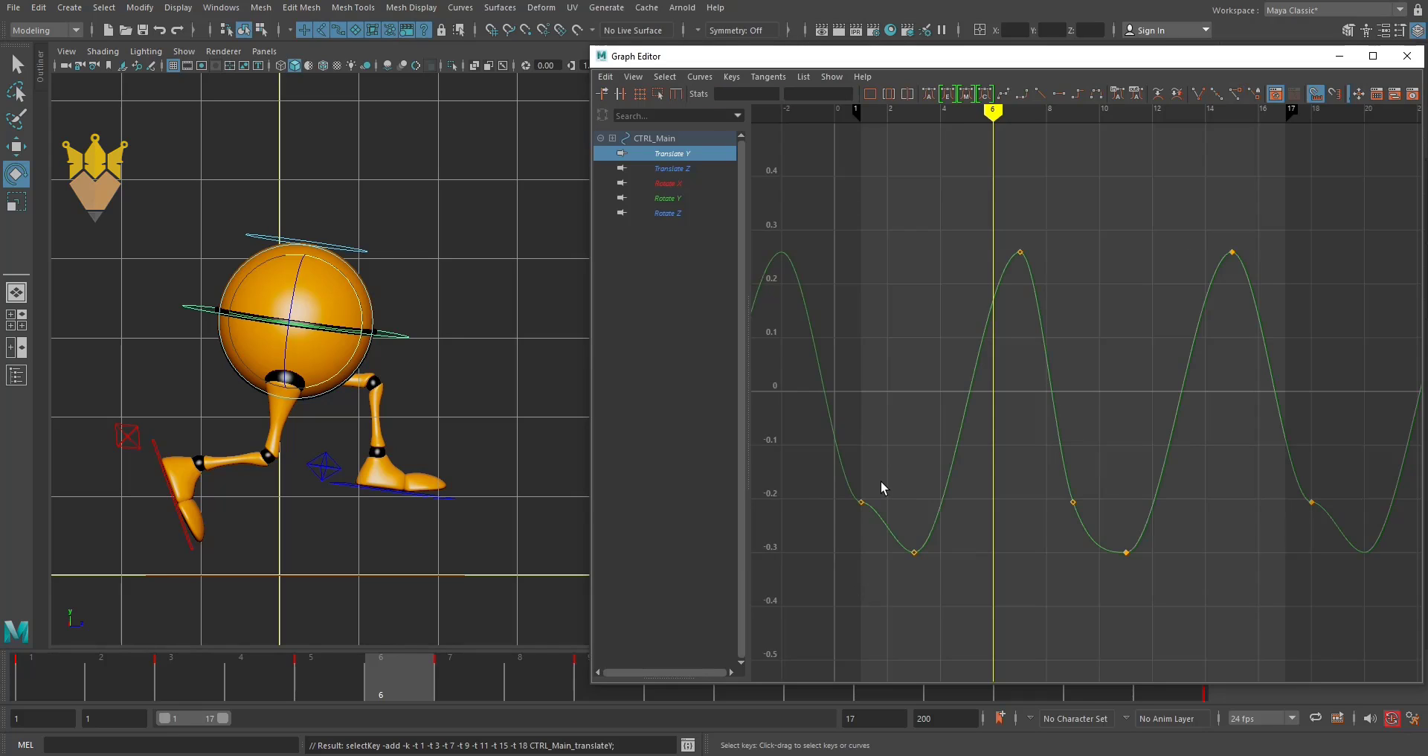
drag(860, 508, 903, 479)
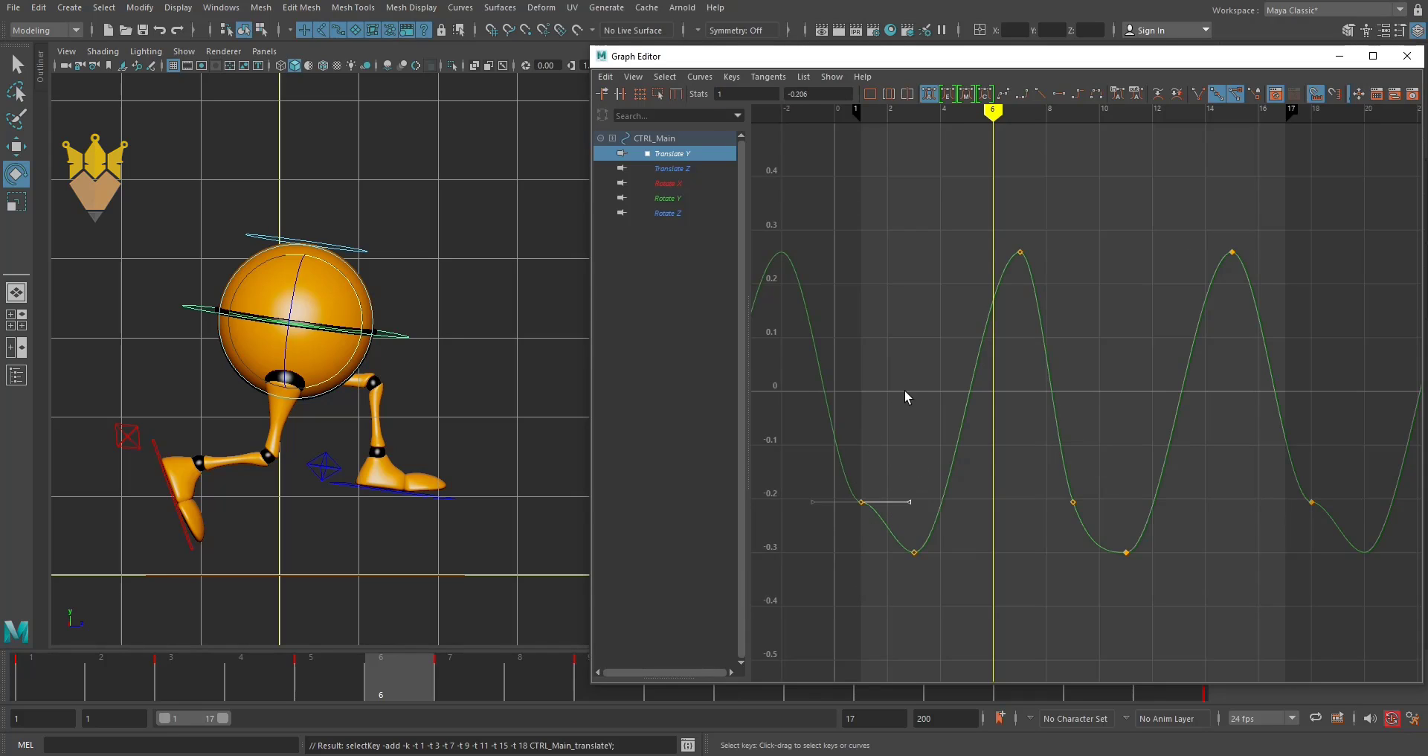
middle_drag(902, 389, 888, 428)
Angle the frame 18 key's tangent diagonally and fine-tune the frame 1 tangent.
drag(1322, 517, 1286, 490)
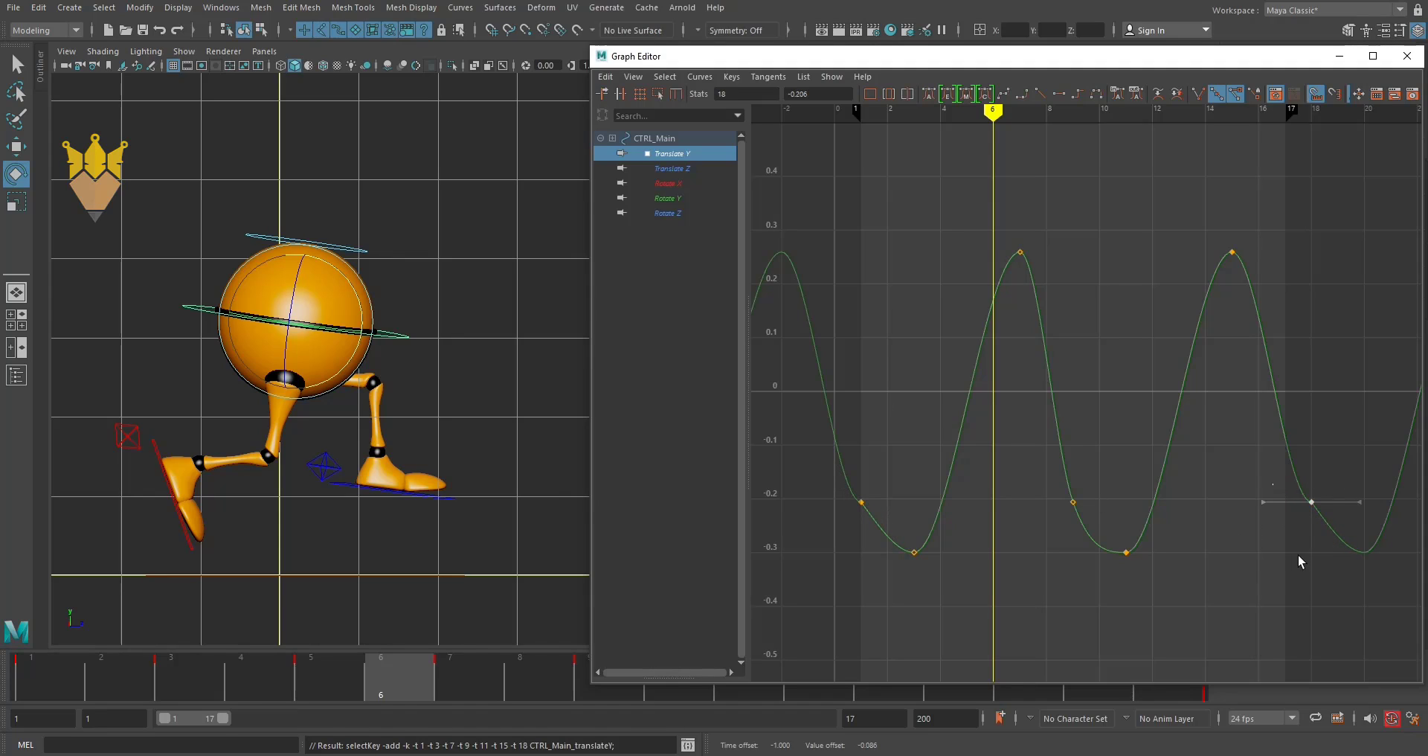
click(1263, 502)
mouse_move(1260, 571)
middle_down()
mouse_move(1228, 528)
mouse_move(1246, 470)
middle_up()
middle_drag(1253, 462, 1254, 459)
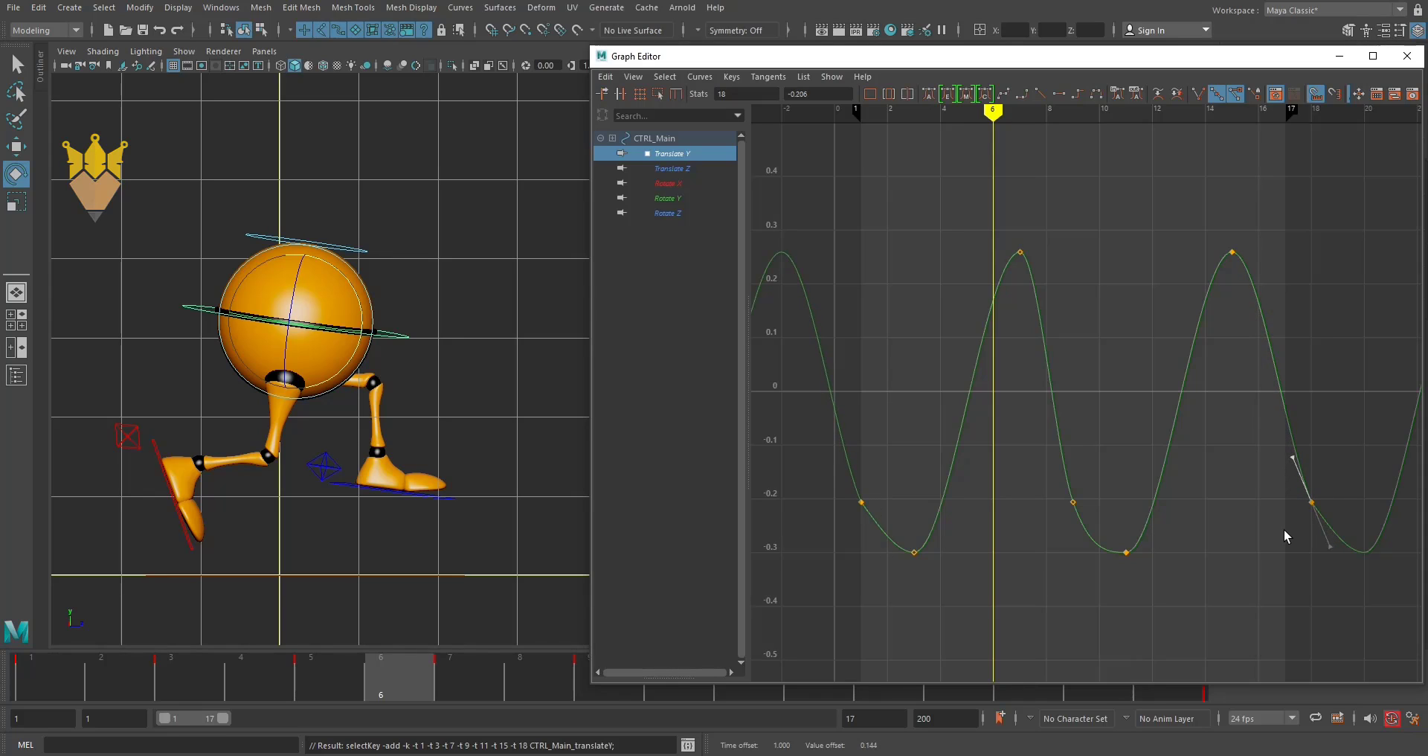
middle_drag(1298, 599, 1294, 598)
drag(867, 515, 857, 518)
middle_drag(880, 589, 864, 599)
Delete all Translate Z keys, then undo the deletion.
click(672, 167)
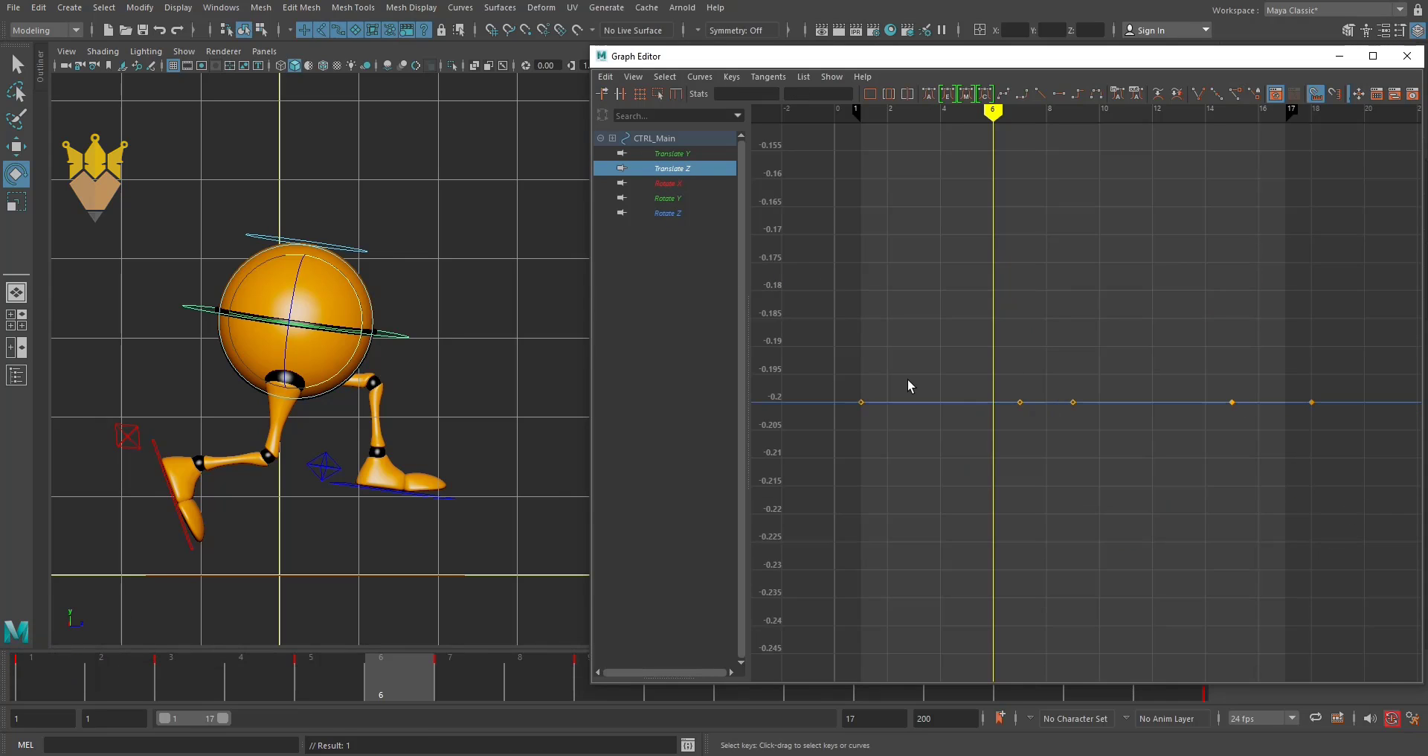
drag(854, 333, 1376, 505)
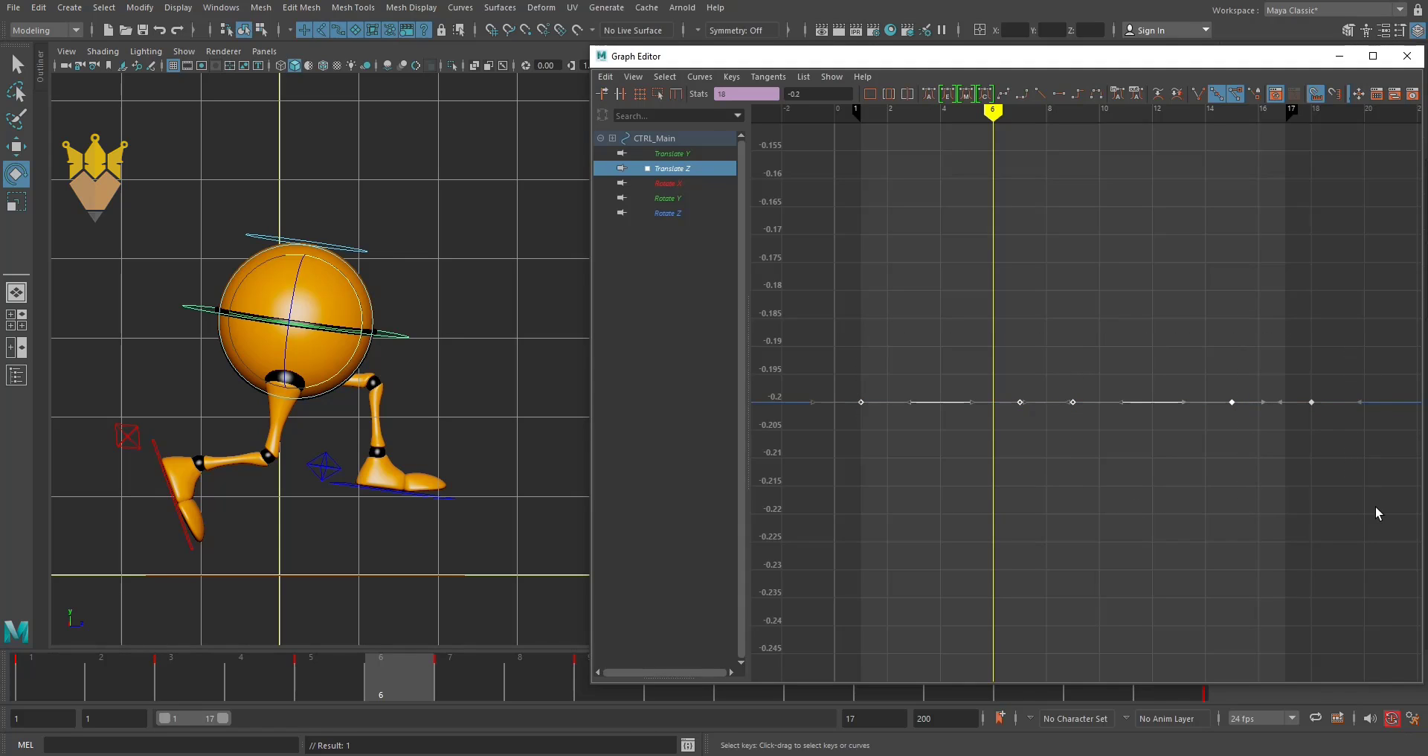
key(Delete)
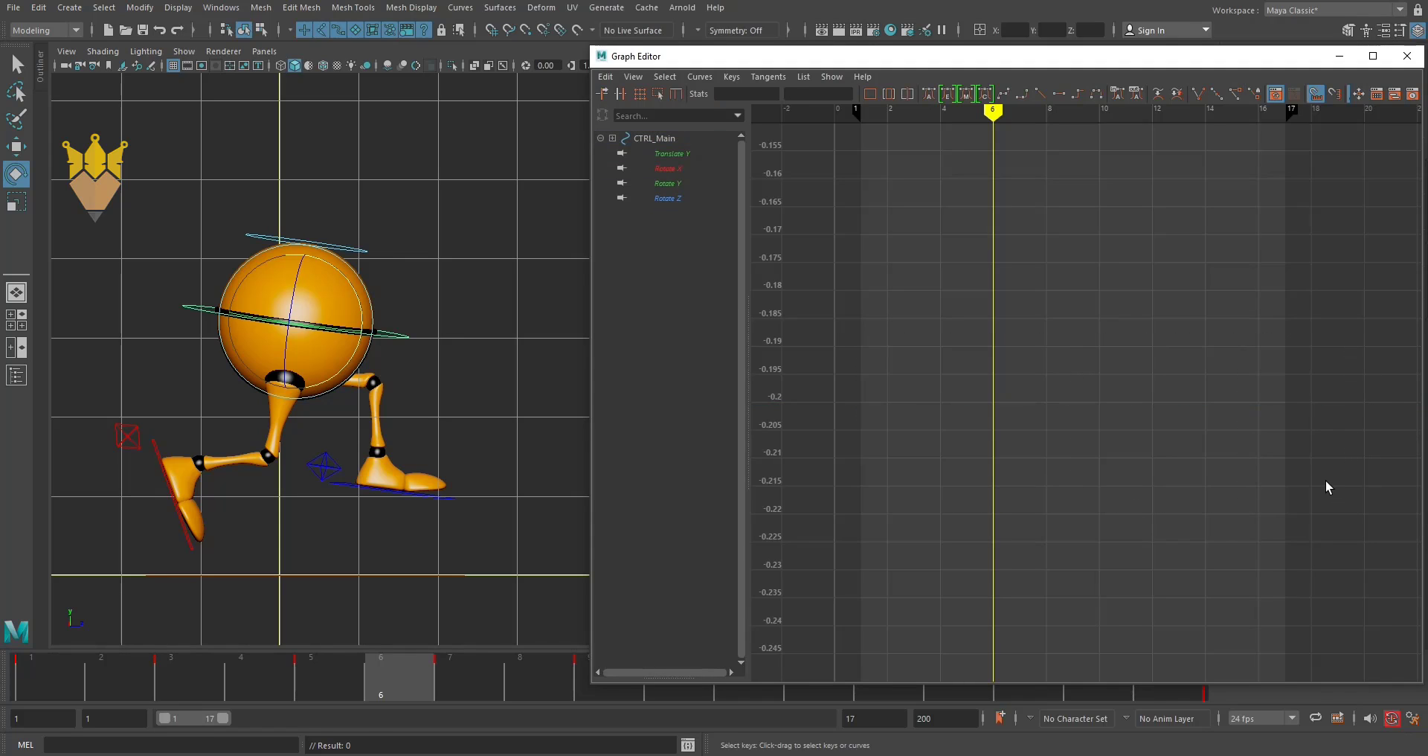
key(ctrl+z)
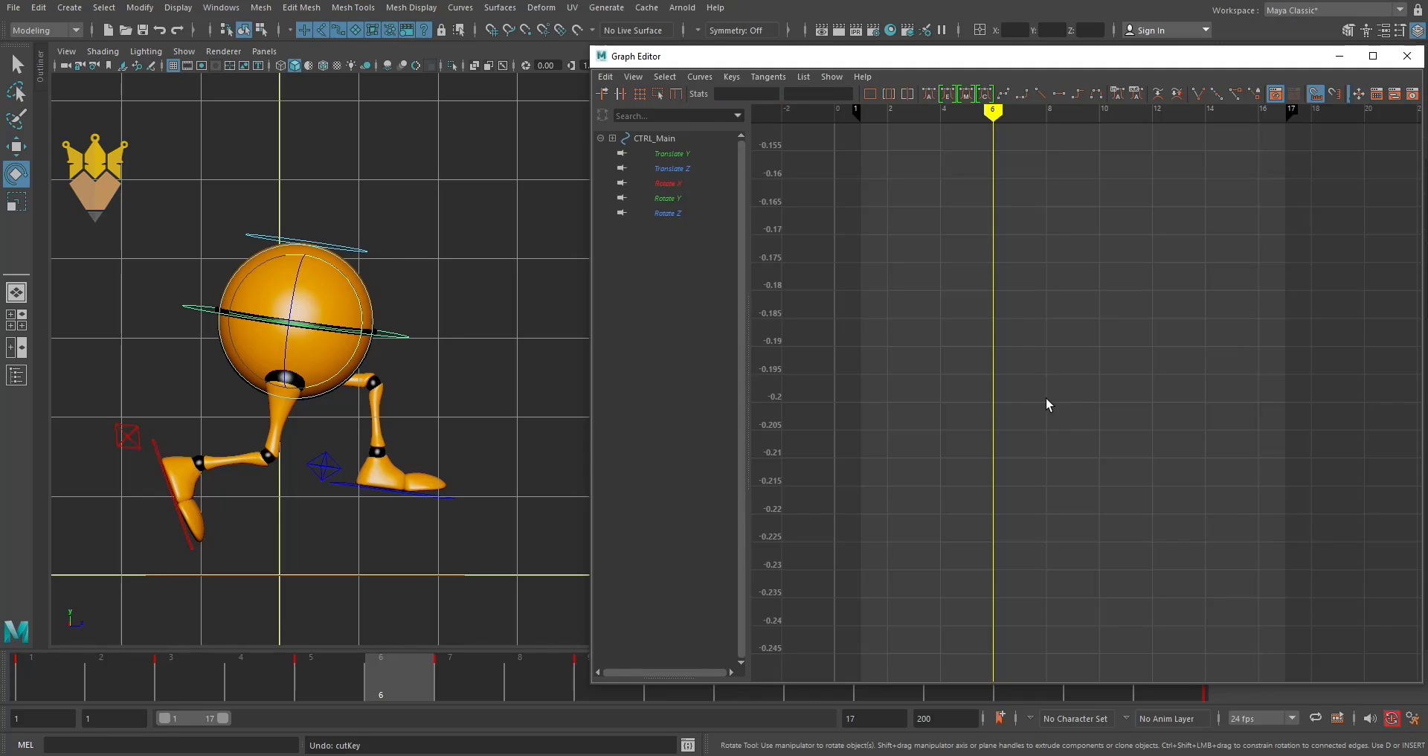
key(ctrl+z)
key(ctrl+z)
Delete the four later Translate Z keys, keeping only the first.
click(673, 183)
click(676, 170)
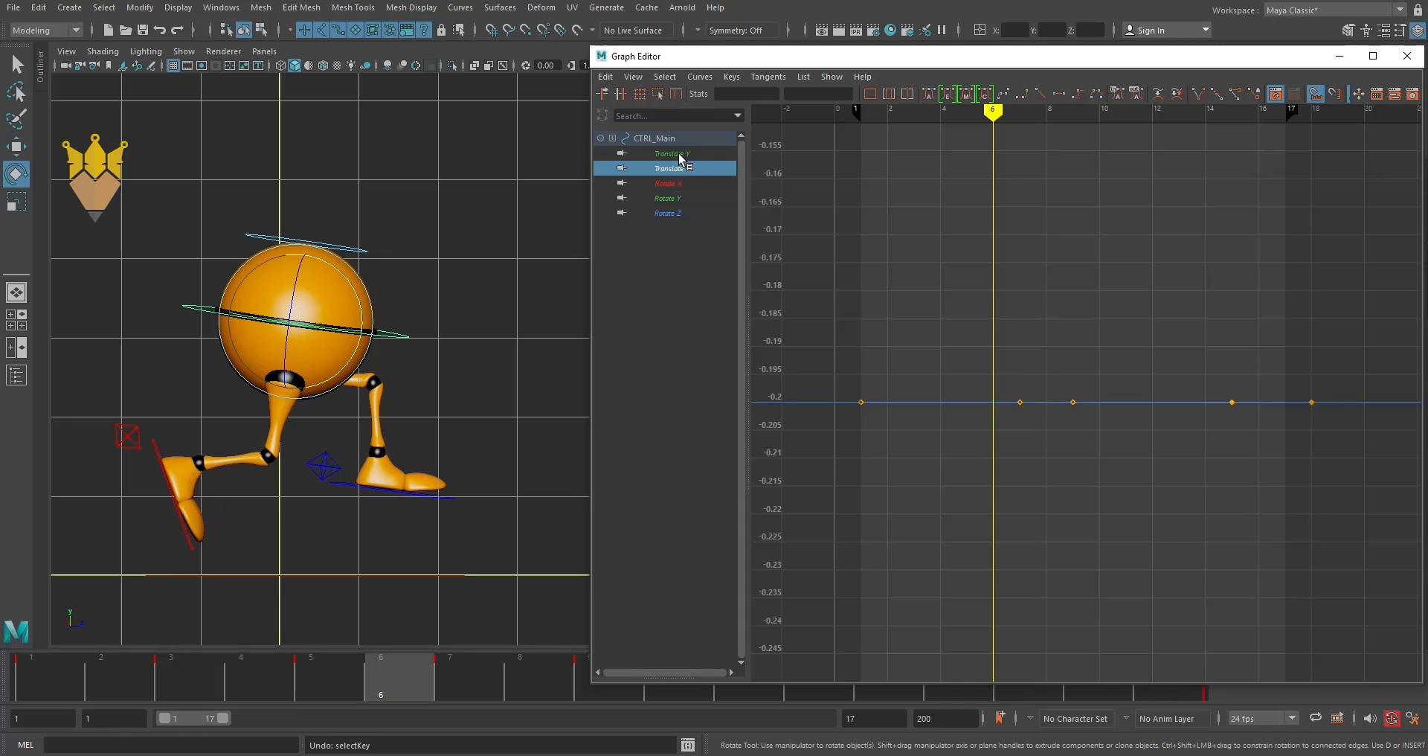
click(678, 153)
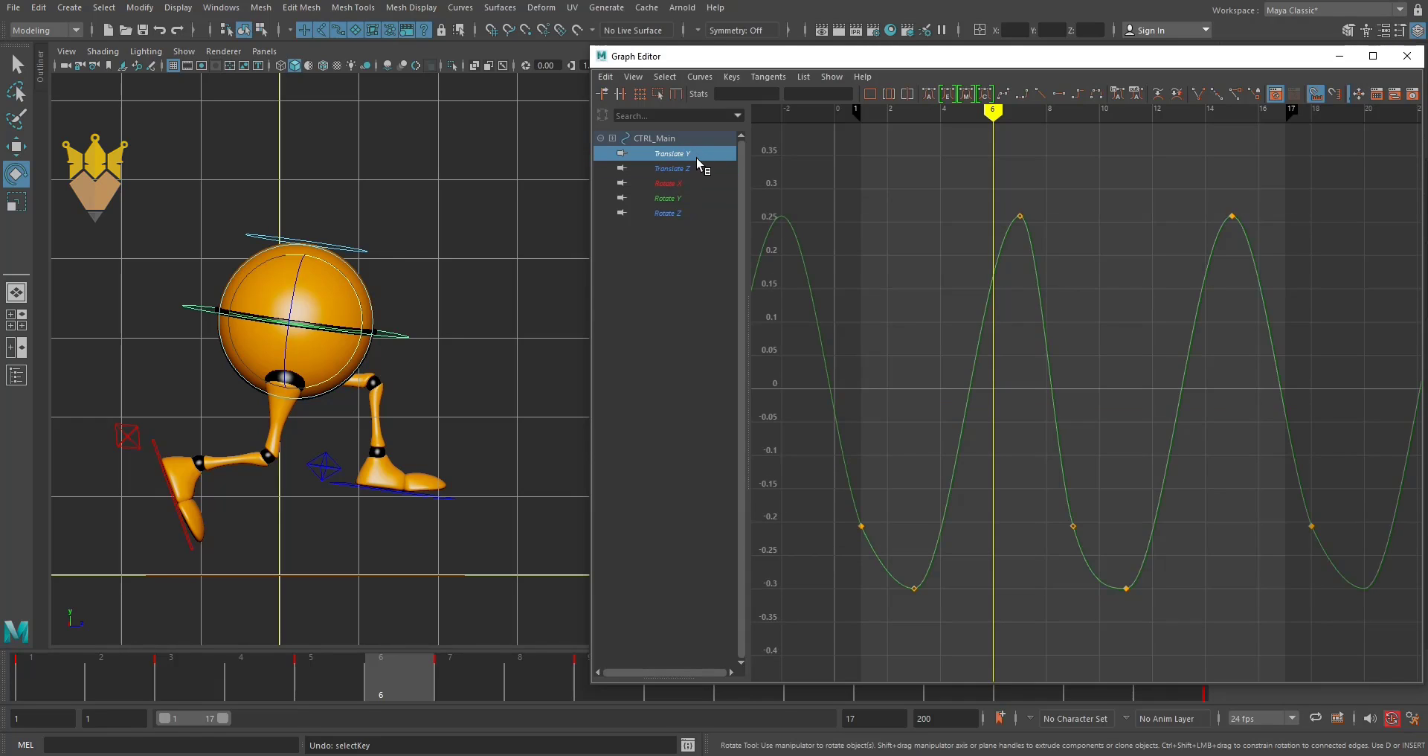
click(689, 168)
drag(924, 335, 1373, 493)
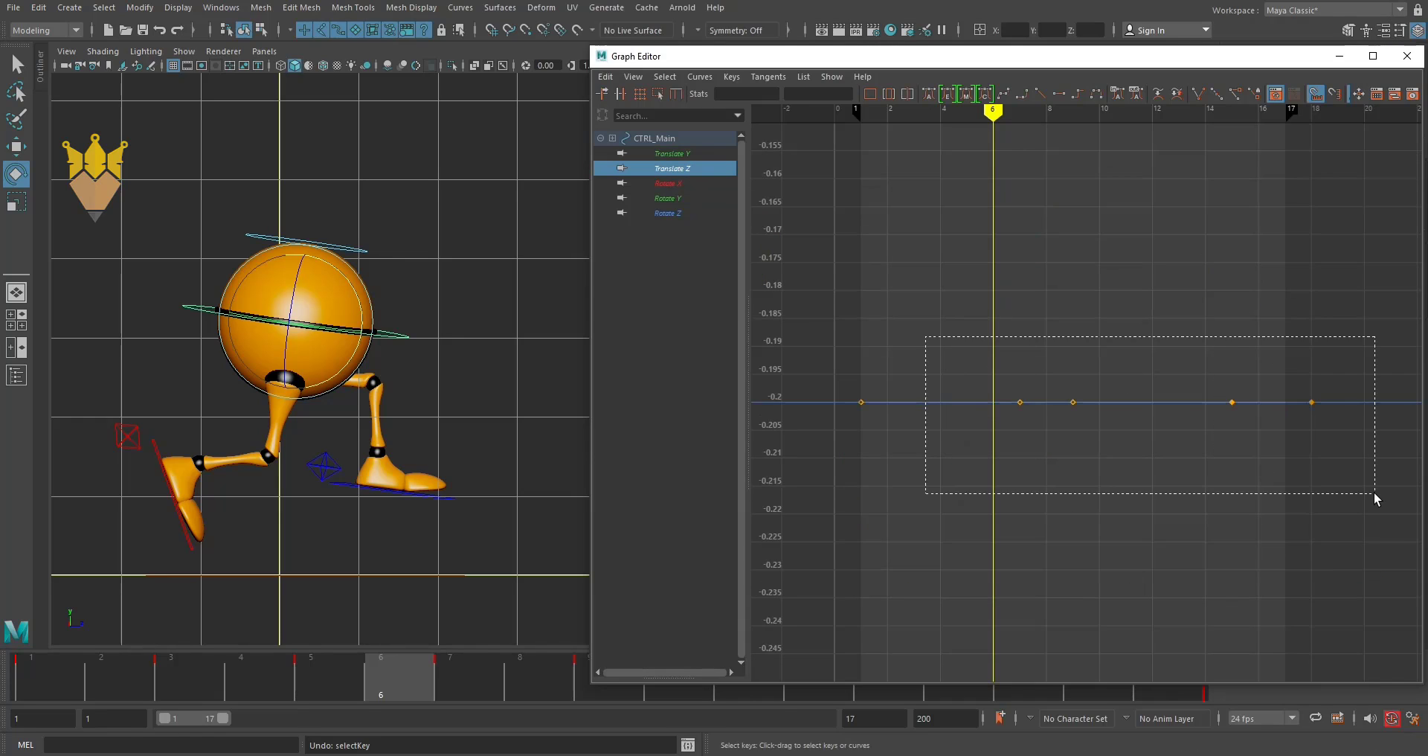
key(Delete)
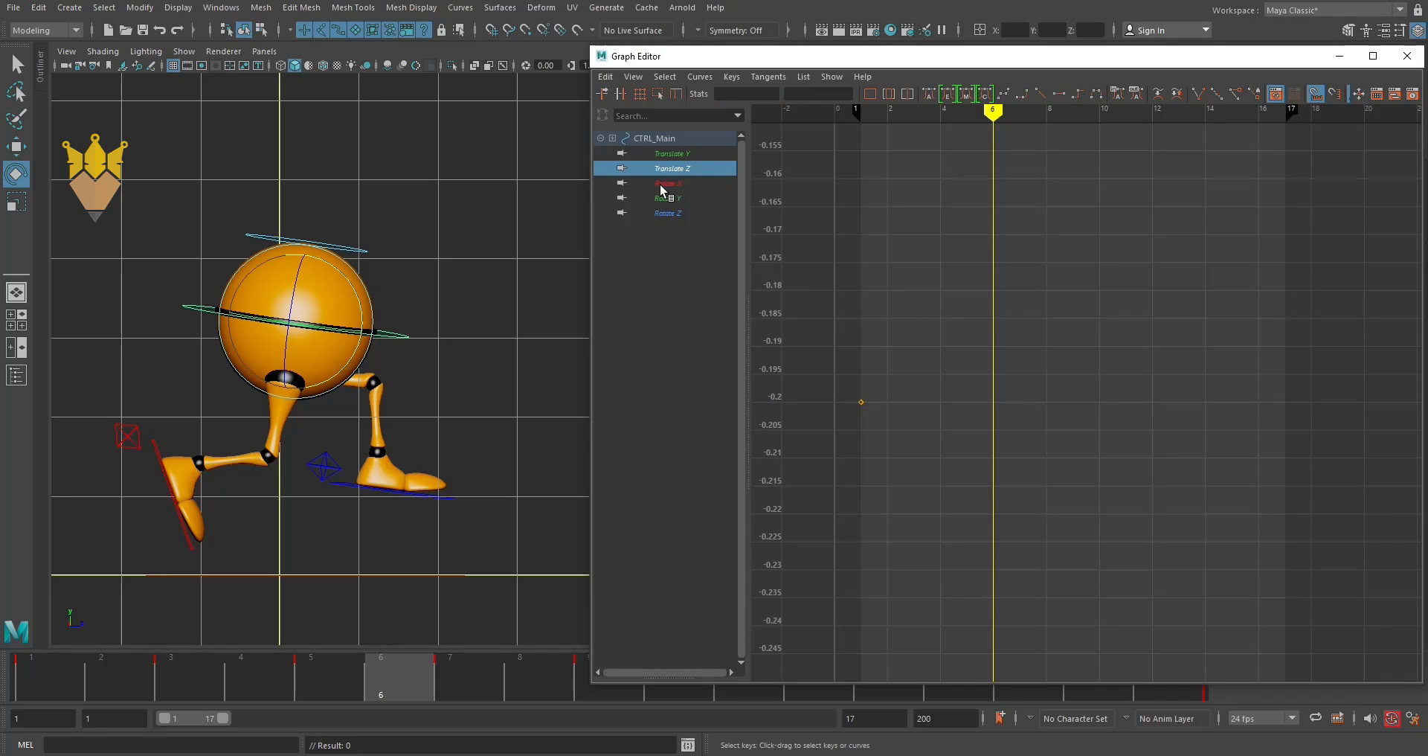
Delete the four later Rotate X keys, keeping only the first.
click(661, 184)
drag(1385, 510, 967, 357)
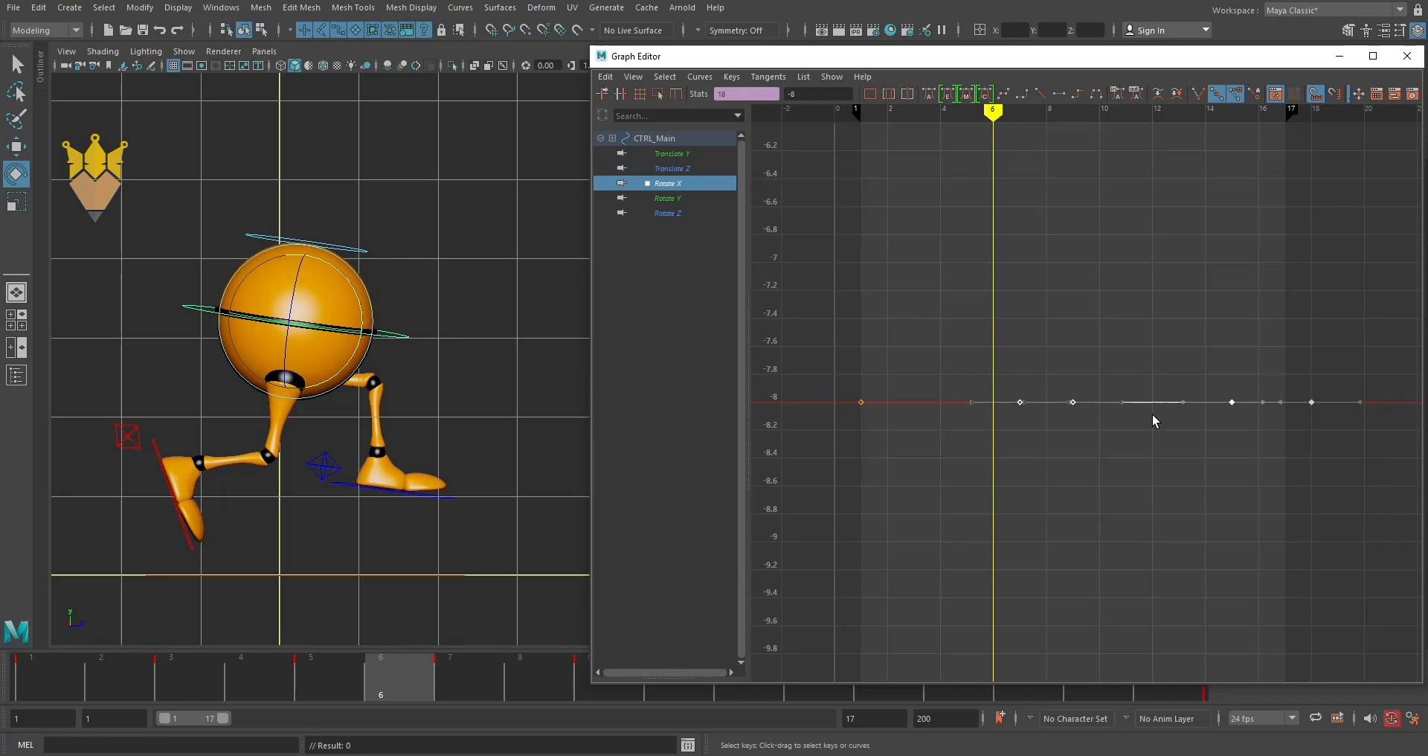
key(Delete)
click(655, 197)
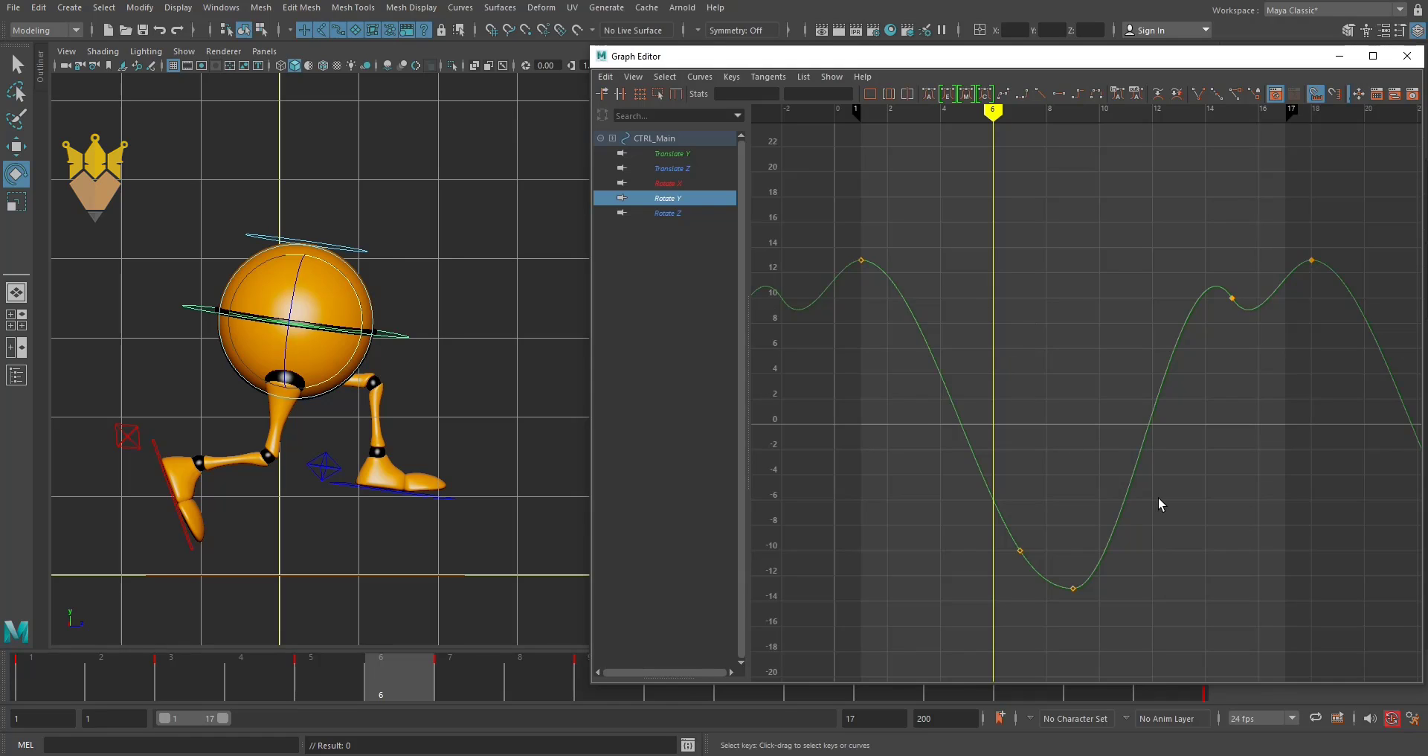
key(f)
scroll(1134, 473, down, 2)
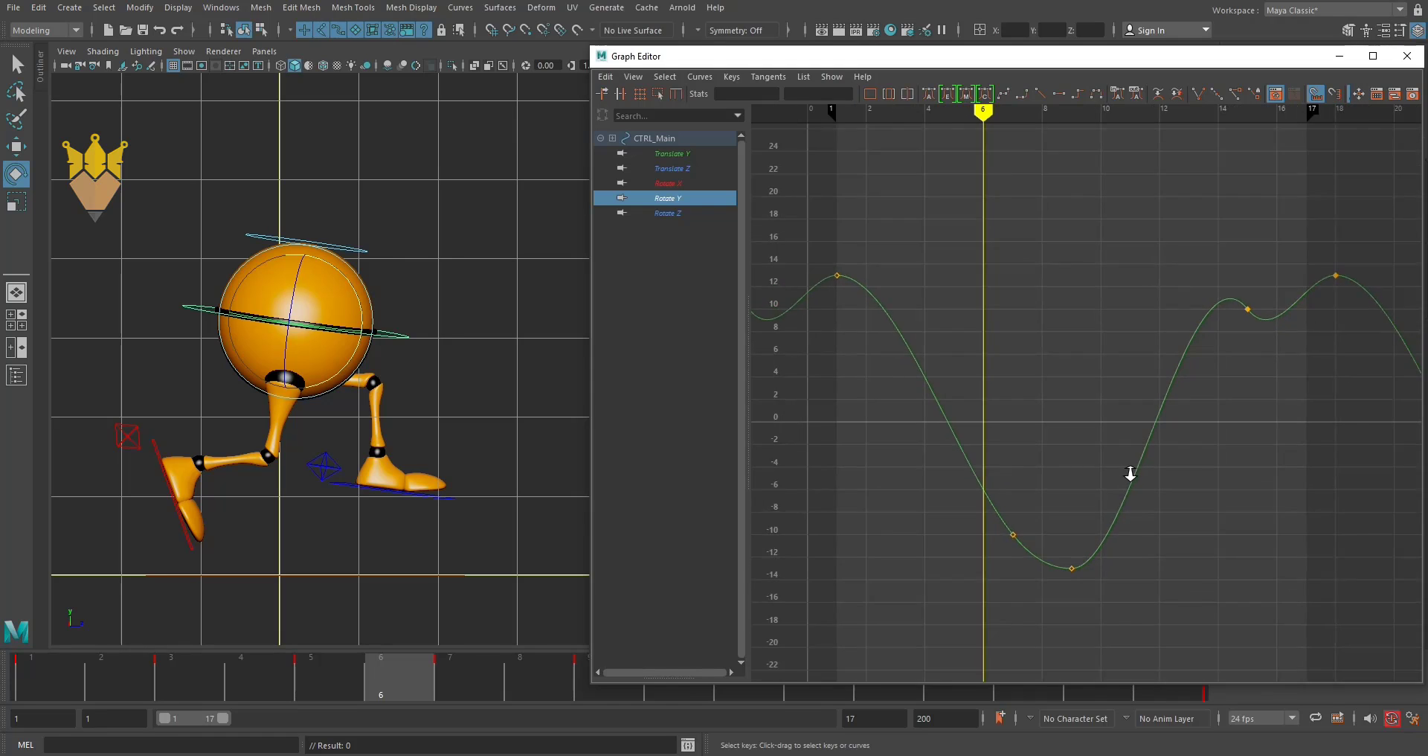
scroll(1126, 473, down, 2)
scroll(1125, 475, down, 1)
scroll(1127, 478, down, 1)
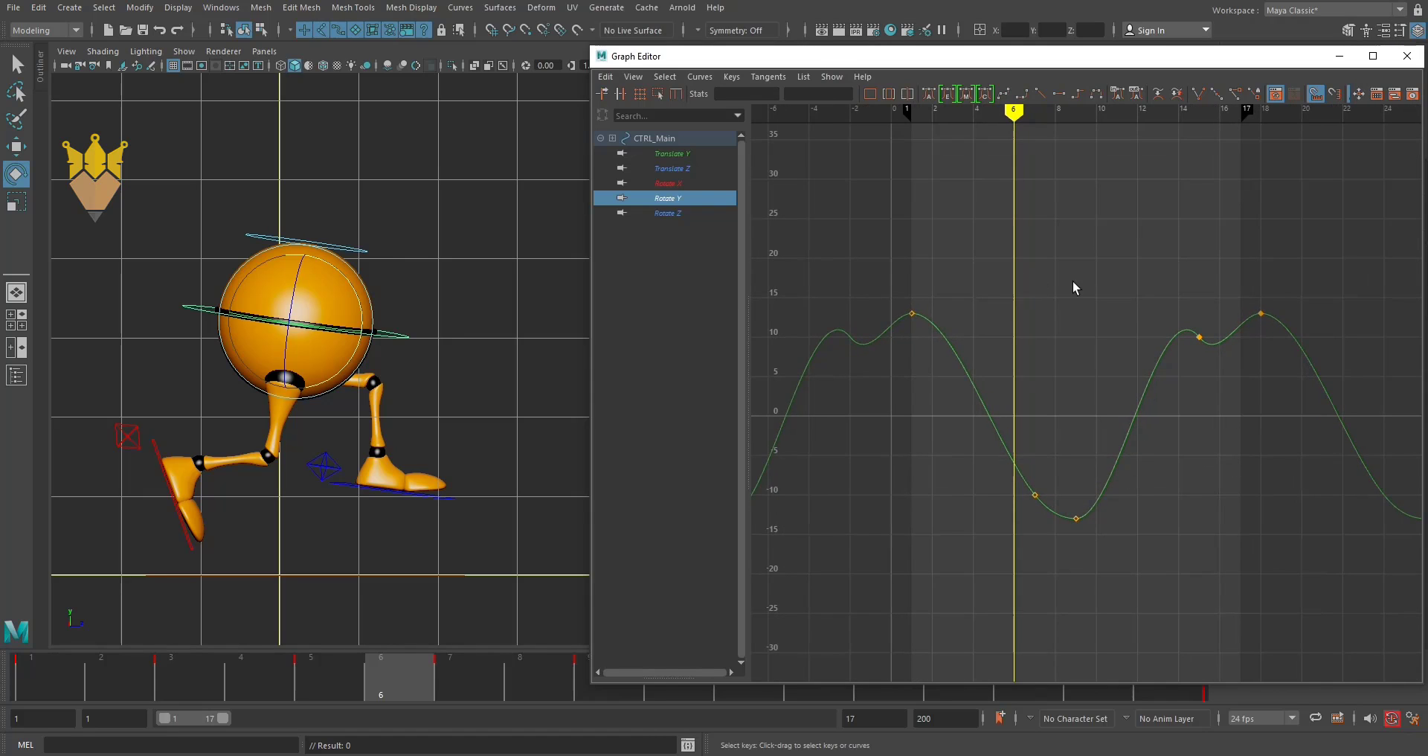
mouse_move(1028, 114)
mouse_down()
mouse_move(928, 117)
mouse_move(1080, 169)
mouse_move(1035, 165)
mouse_up()
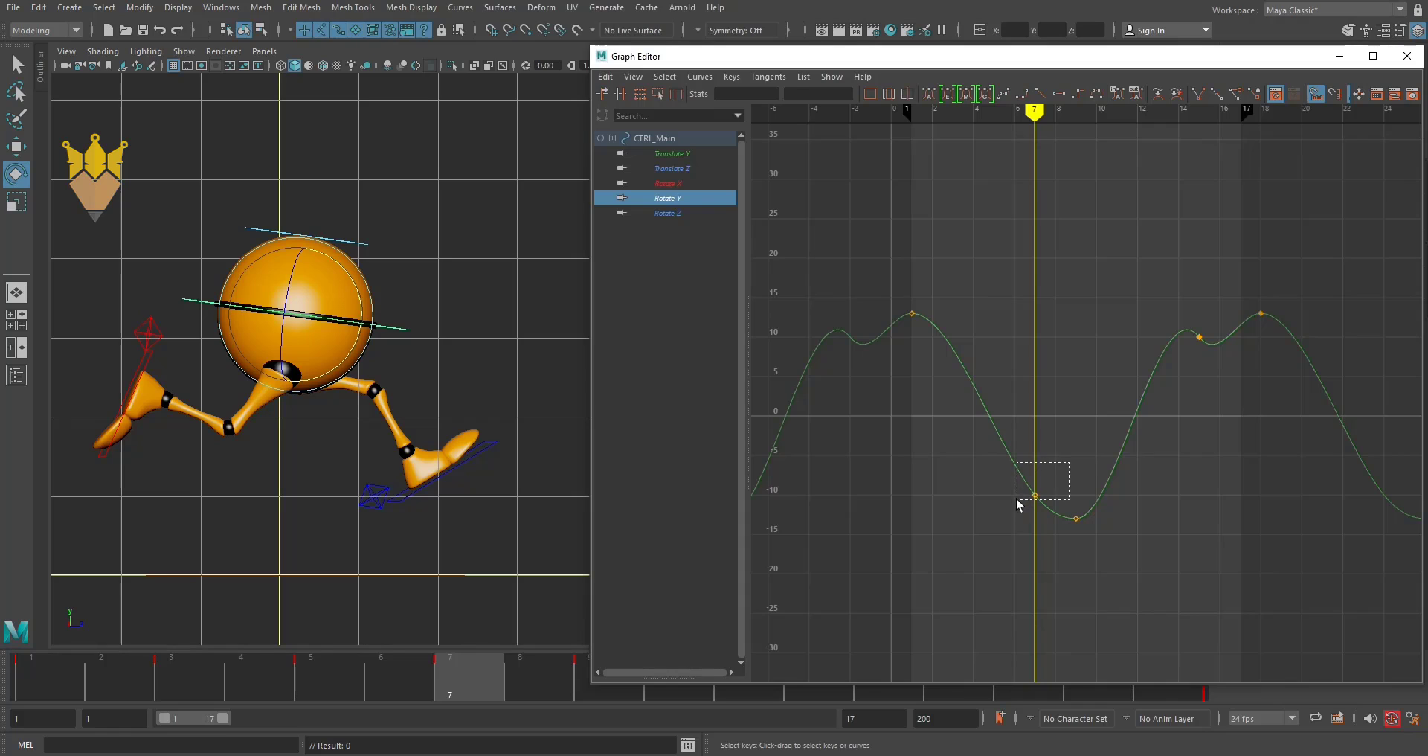
drag(1017, 498, 1016, 499)
key(Delete)
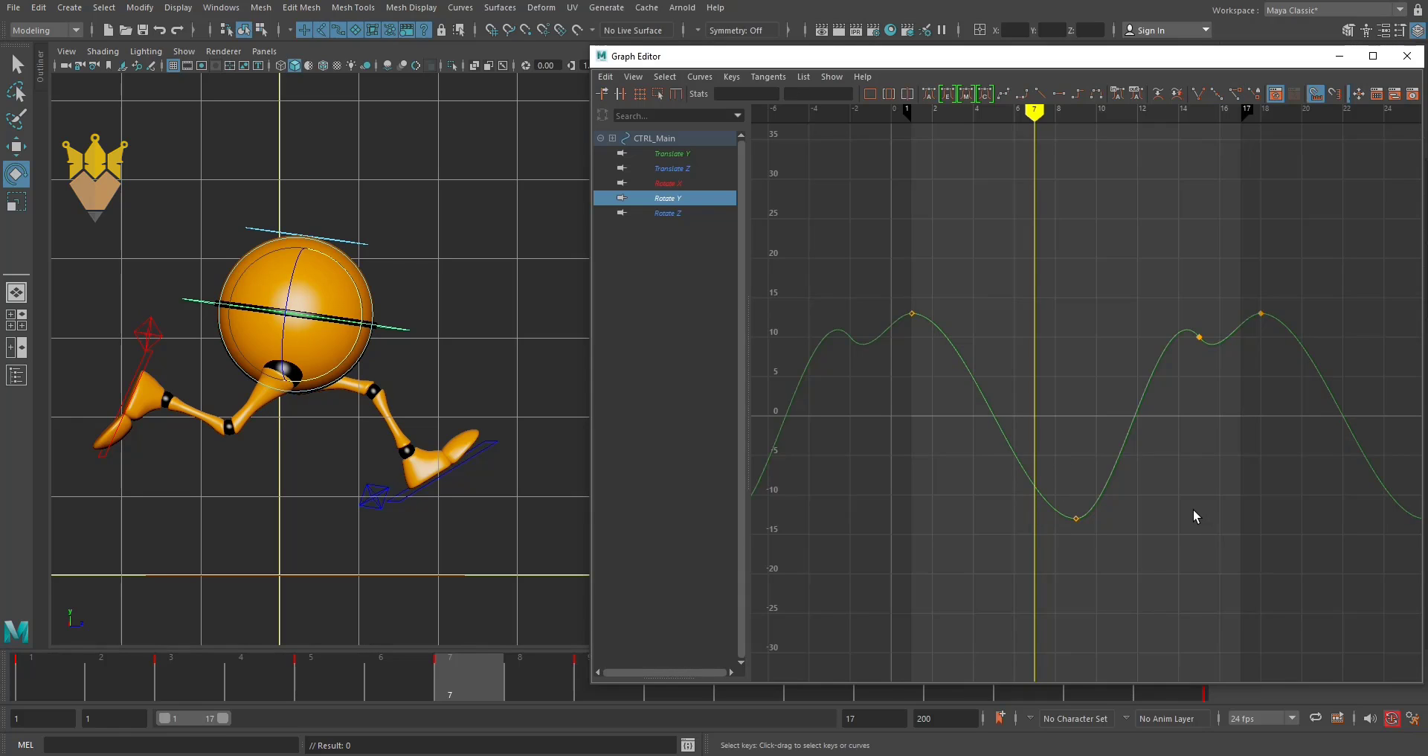
key(ctrl+z)
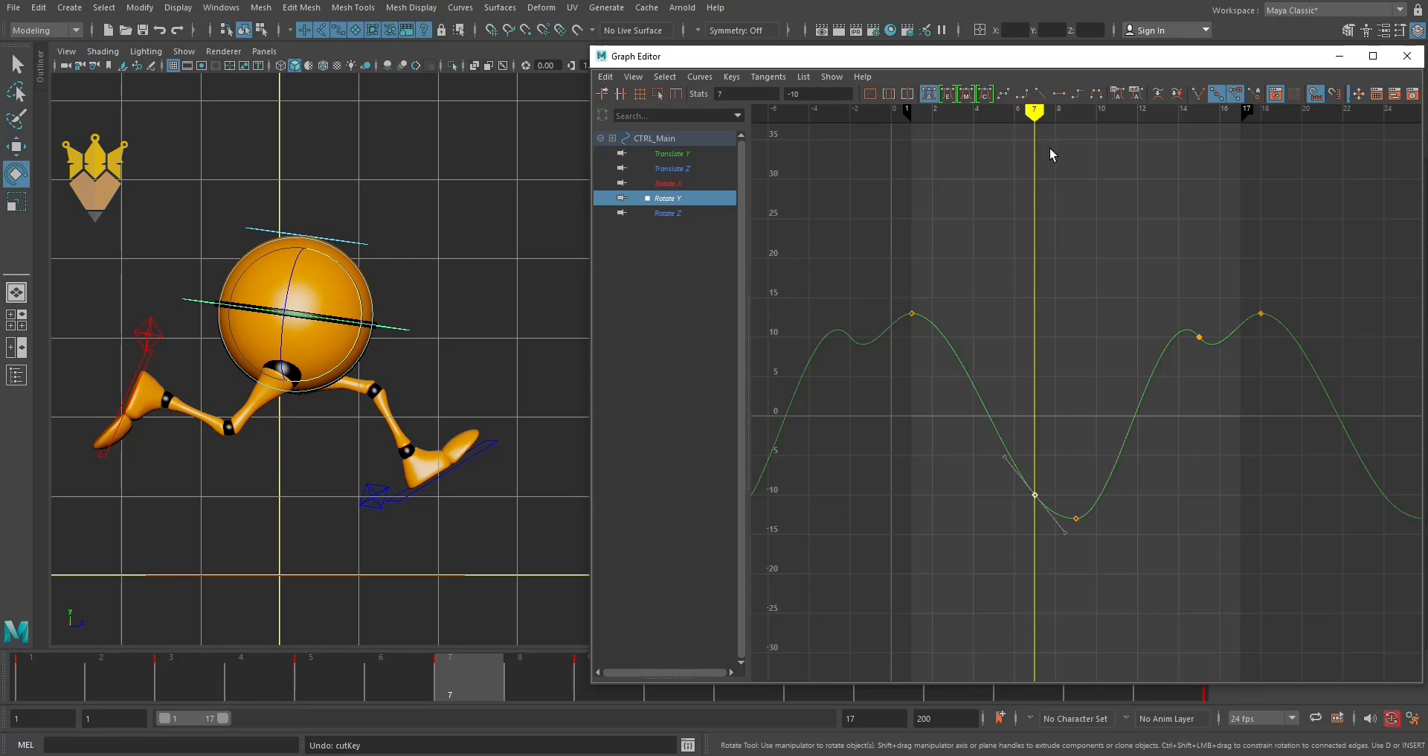
mouse_move(1050, 149)
mouse_down()
mouse_move(1091, 138)
mouse_move(1201, 155)
mouse_up()
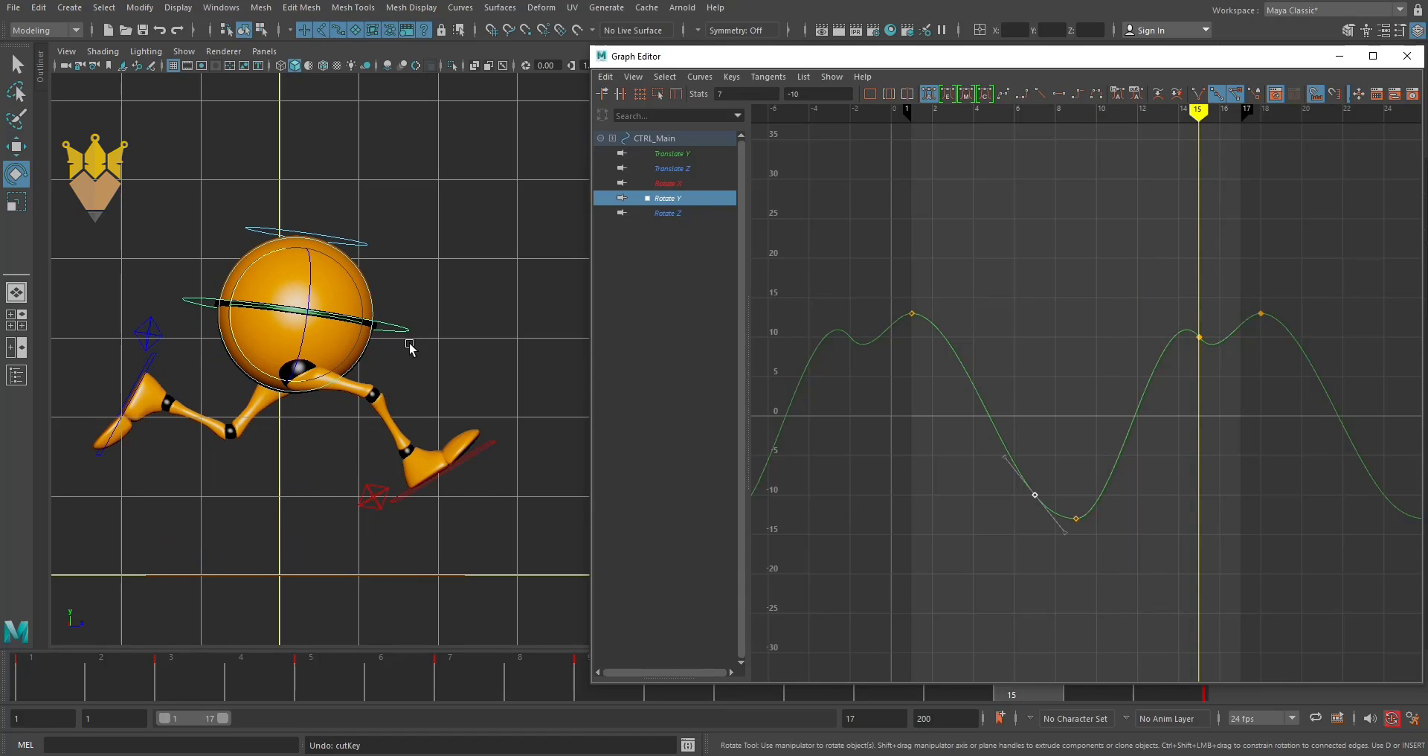
key(space)
key(f)
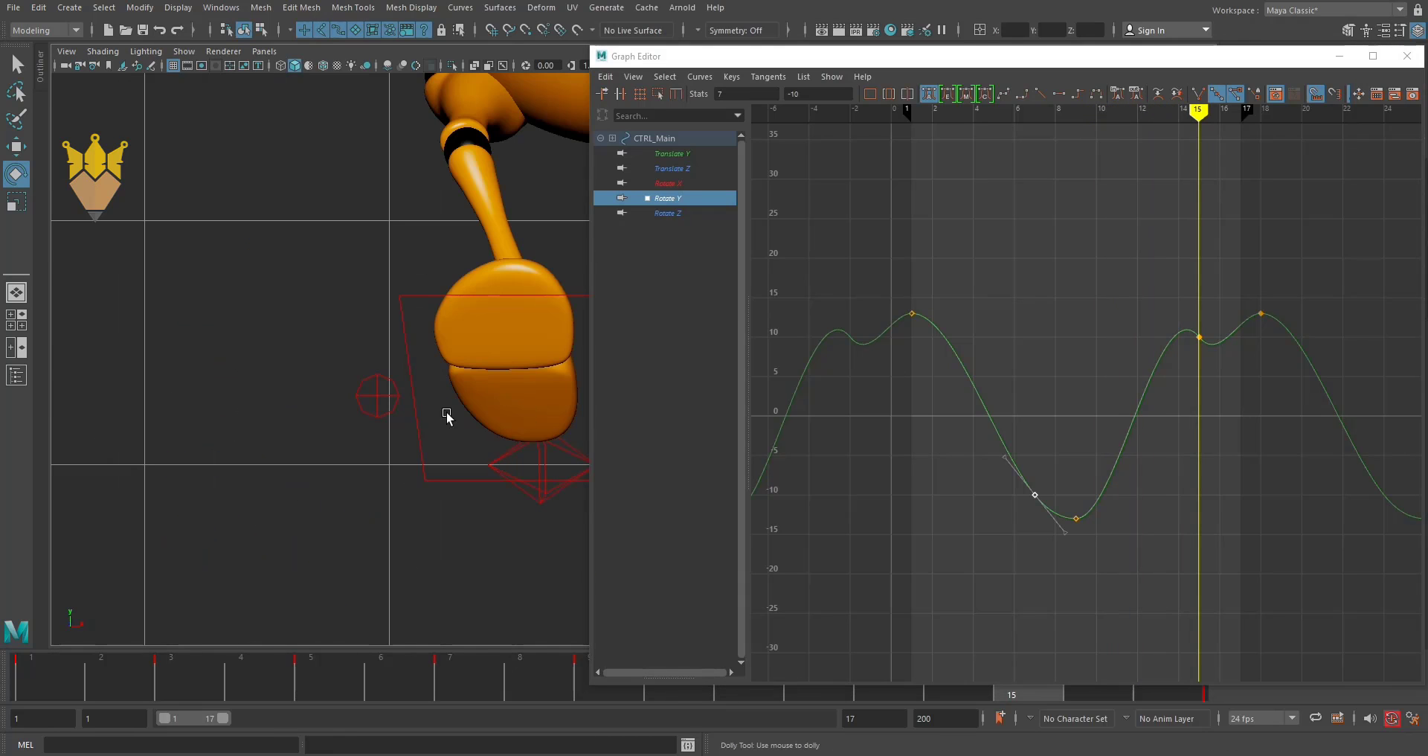
Zoom in on the character and compare its poses at frames 1, 14, 15 and 16.
scroll(449, 402, down, 5)
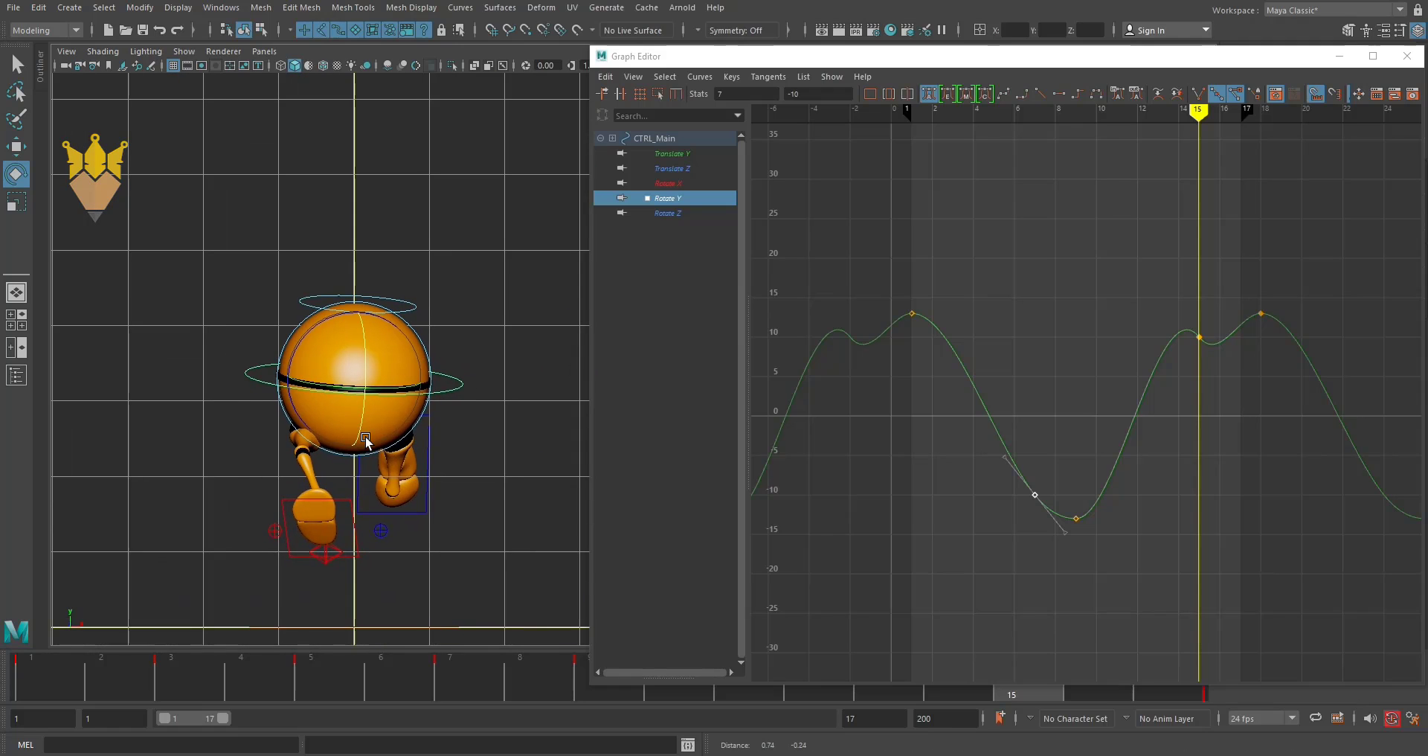
alt+right_drag(402, 454, 506, 437)
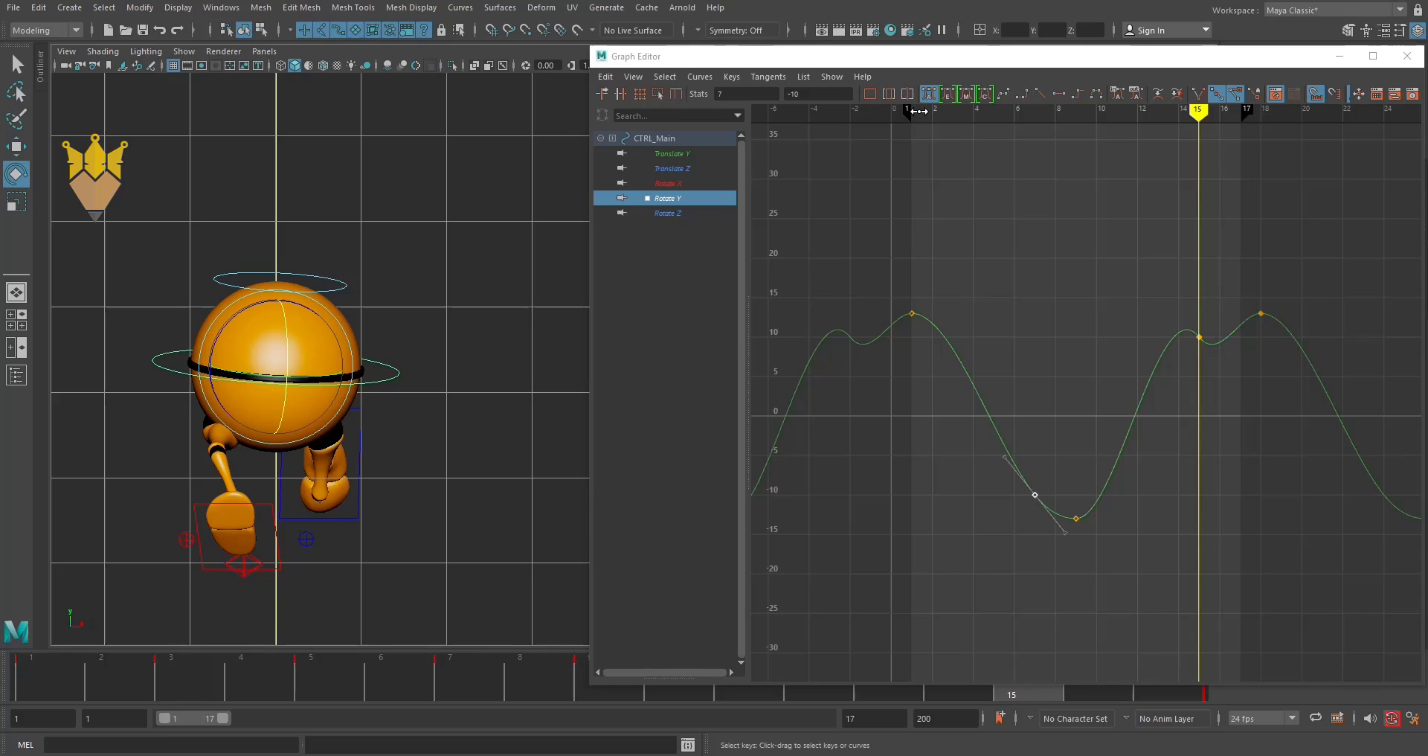
click(914, 112)
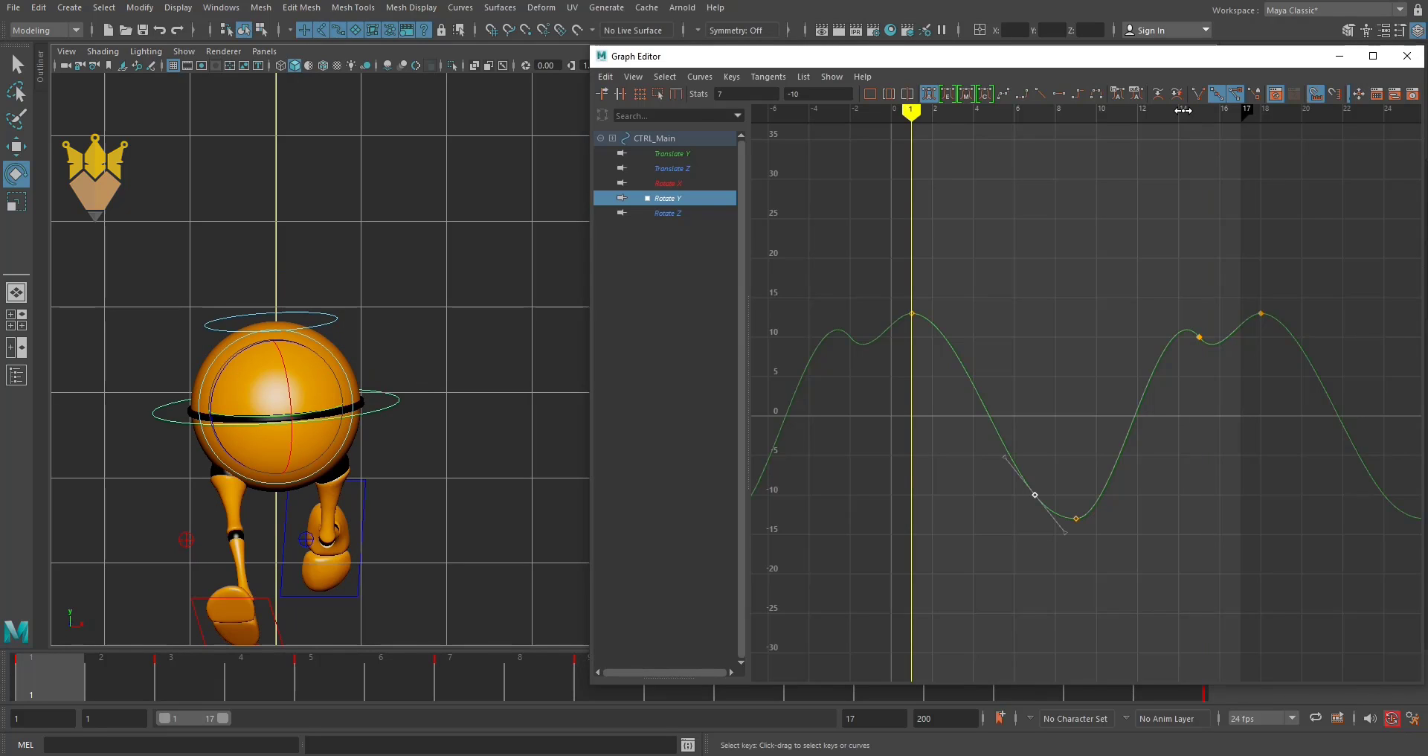
click(1183, 110)
drag(1181, 110, 1216, 124)
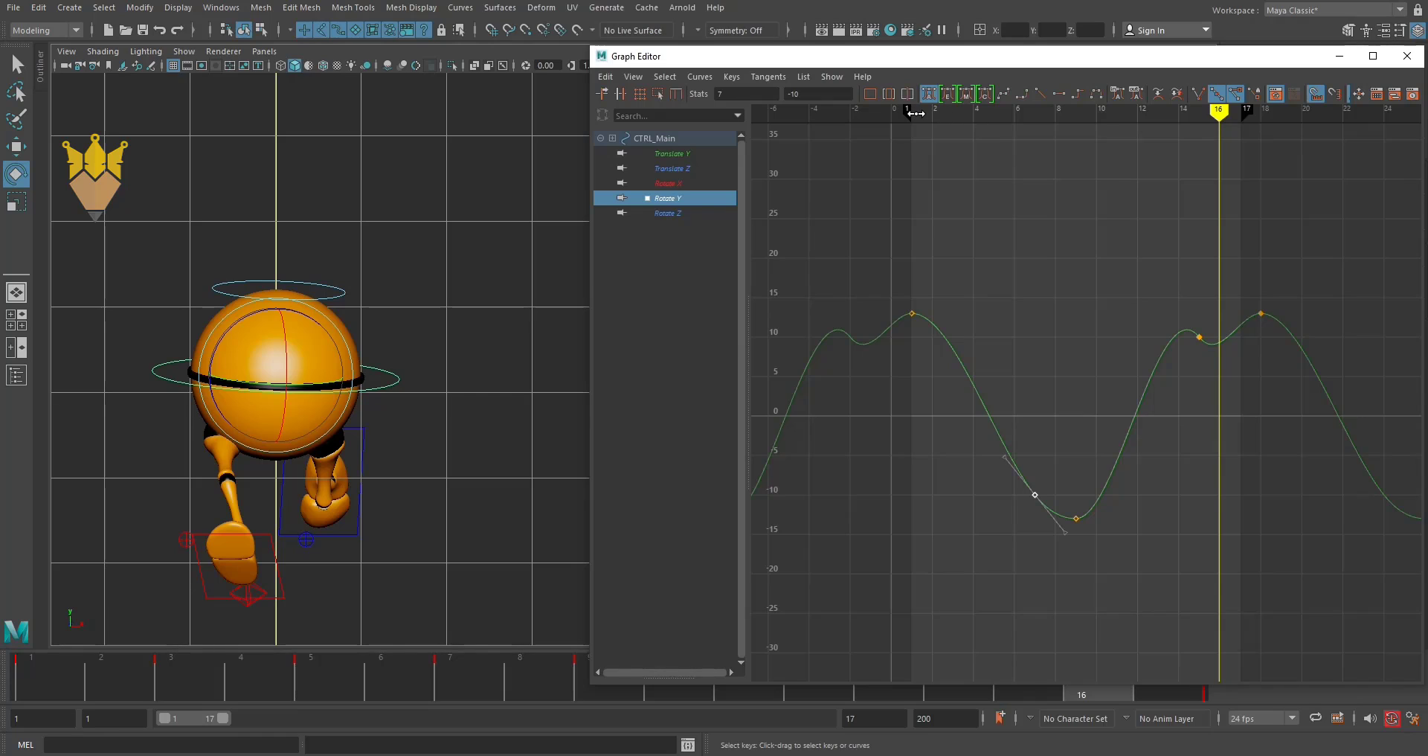
click(914, 112)
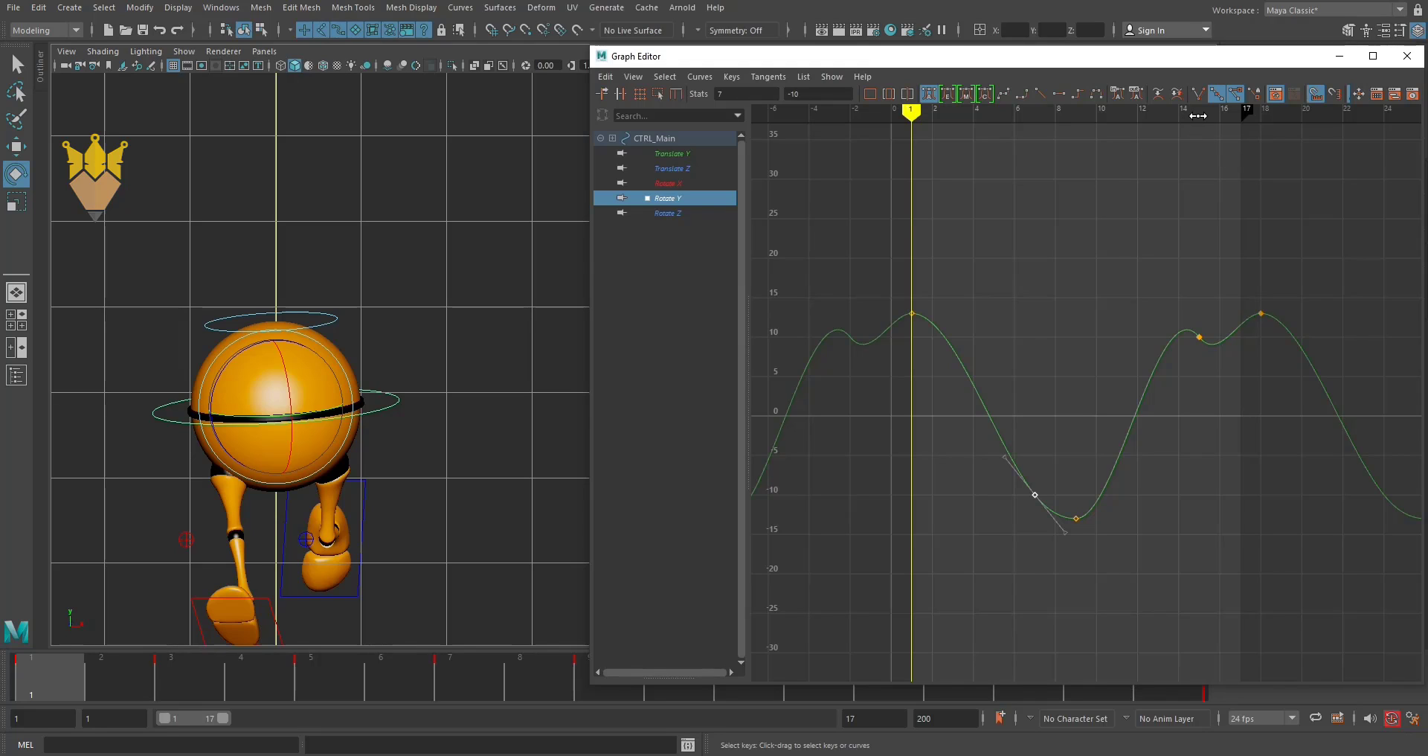
click(1198, 113)
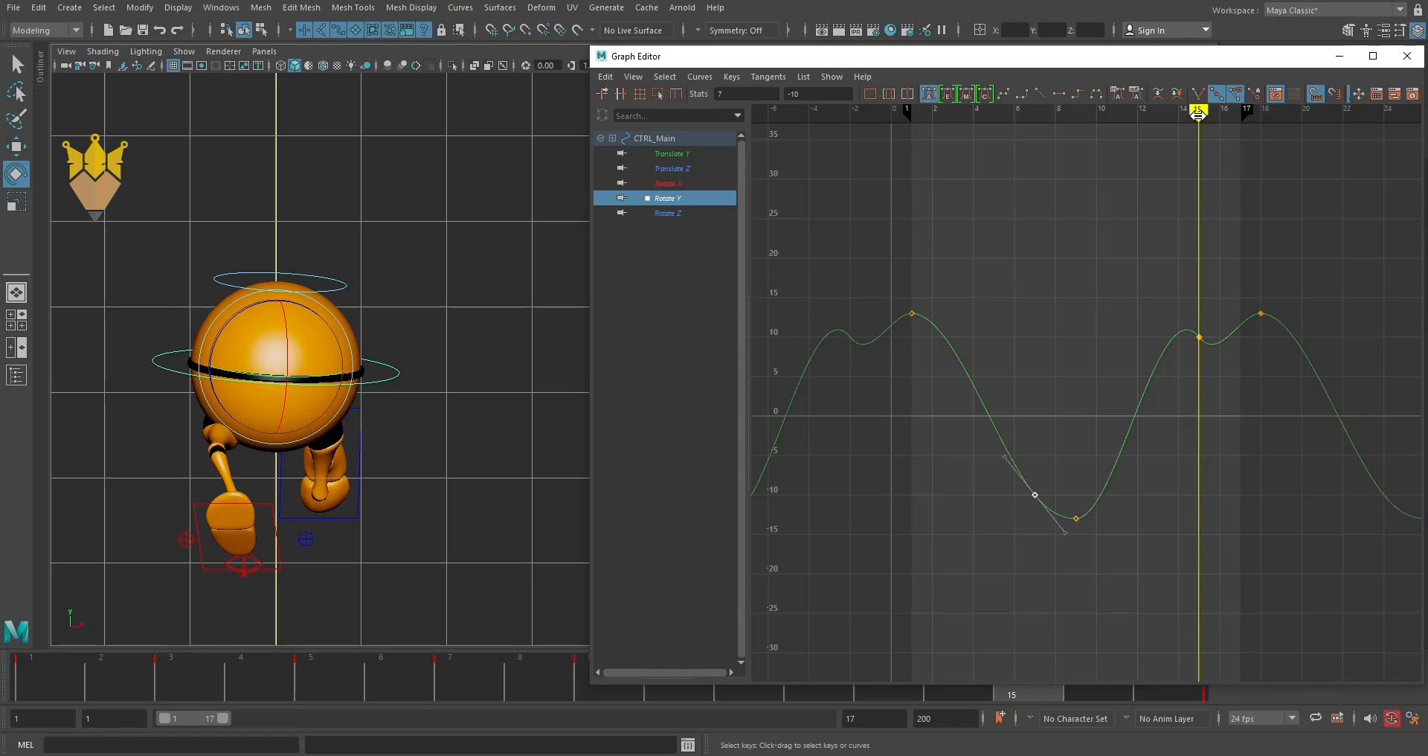
Delete the Rotate Y key at frame 15.
drag(1195, 317, 1201, 340)
key(Delete)
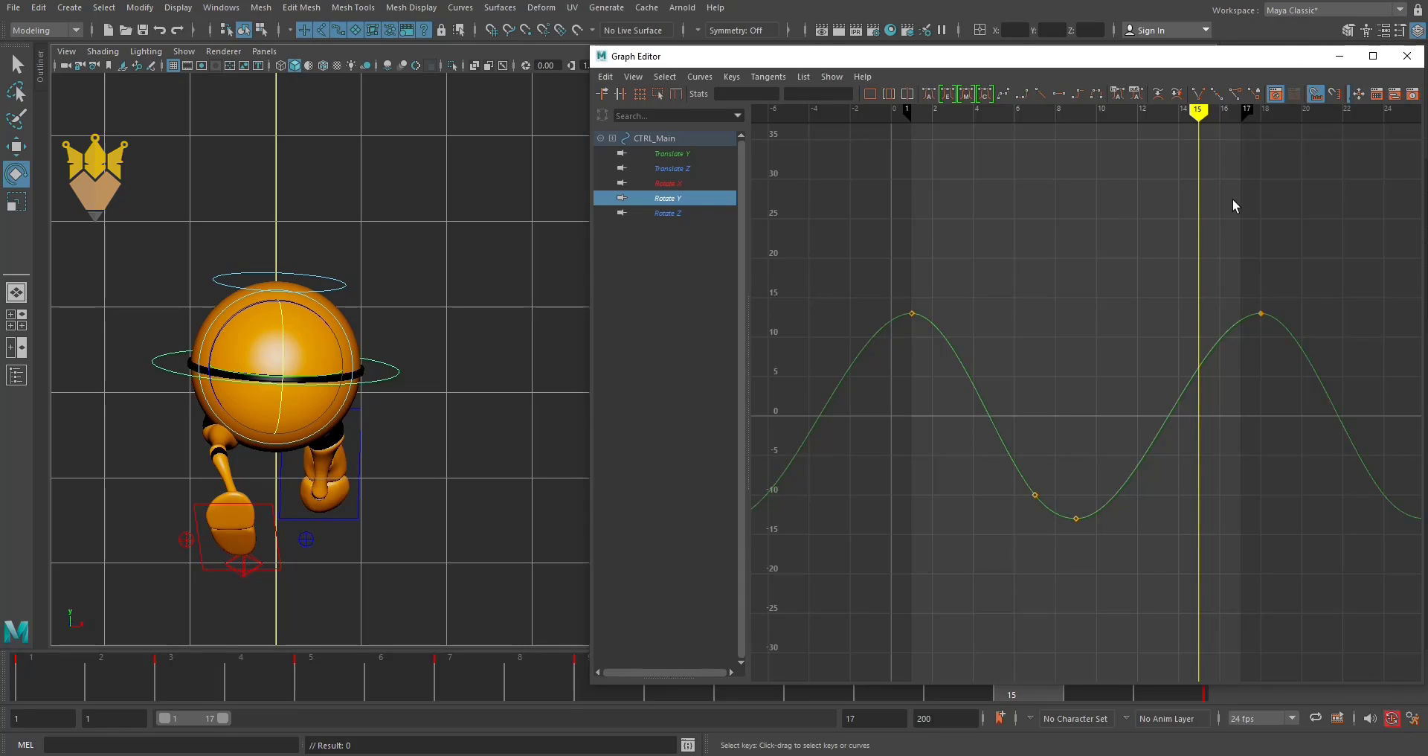
mouse_move(1199, 124)
mouse_down()
mouse_move(804, 140)
mouse_move(811, 122)
mouse_move(917, 155)
mouse_up()
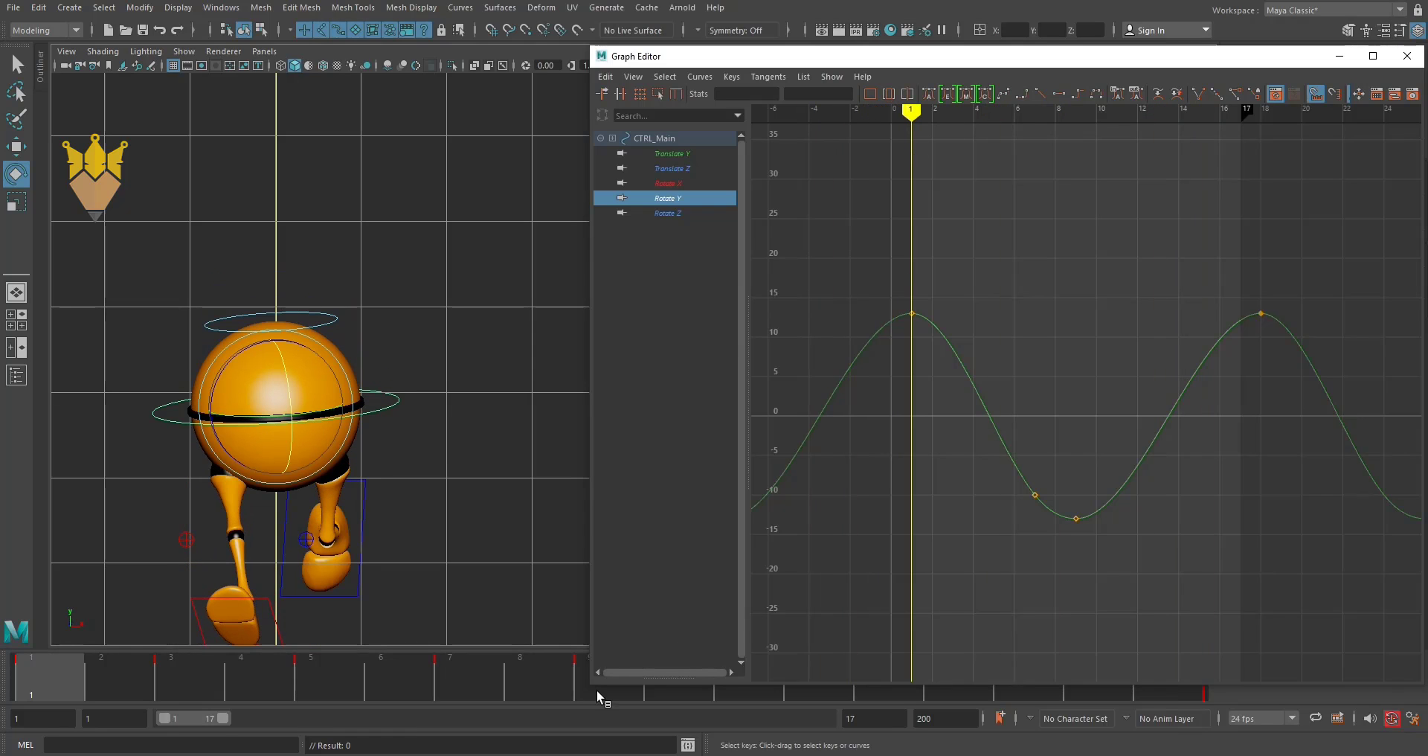
Step through the keyed frames, then play the run cycle from the first frame.
key(period)
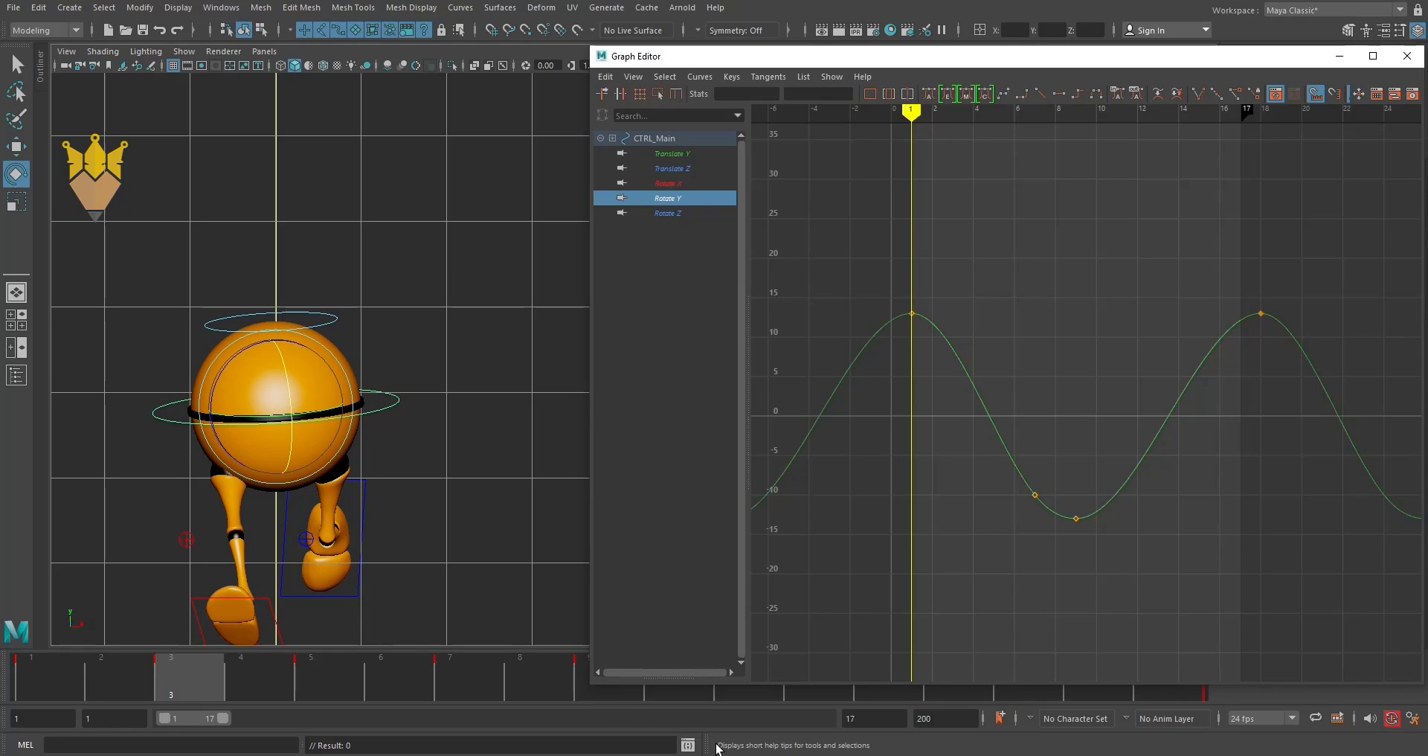
key(period)
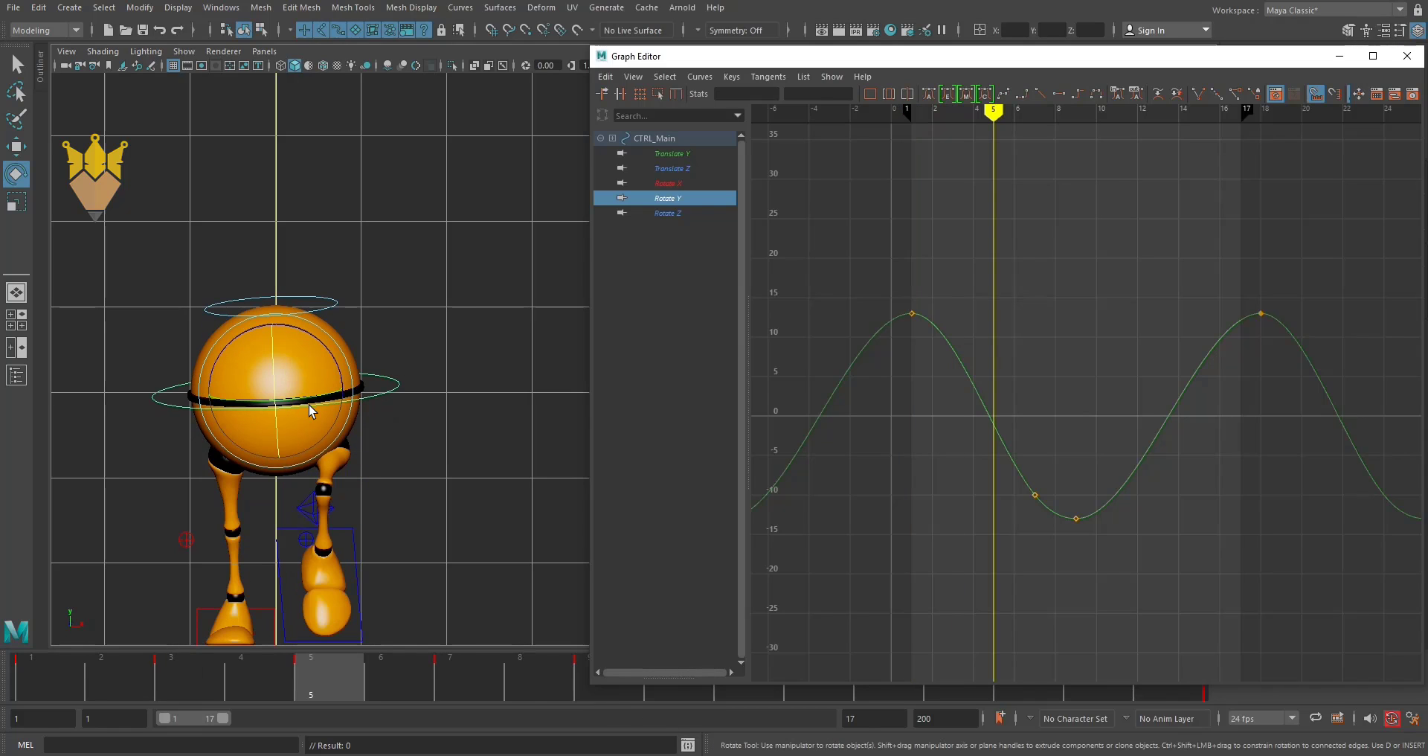
key(period)
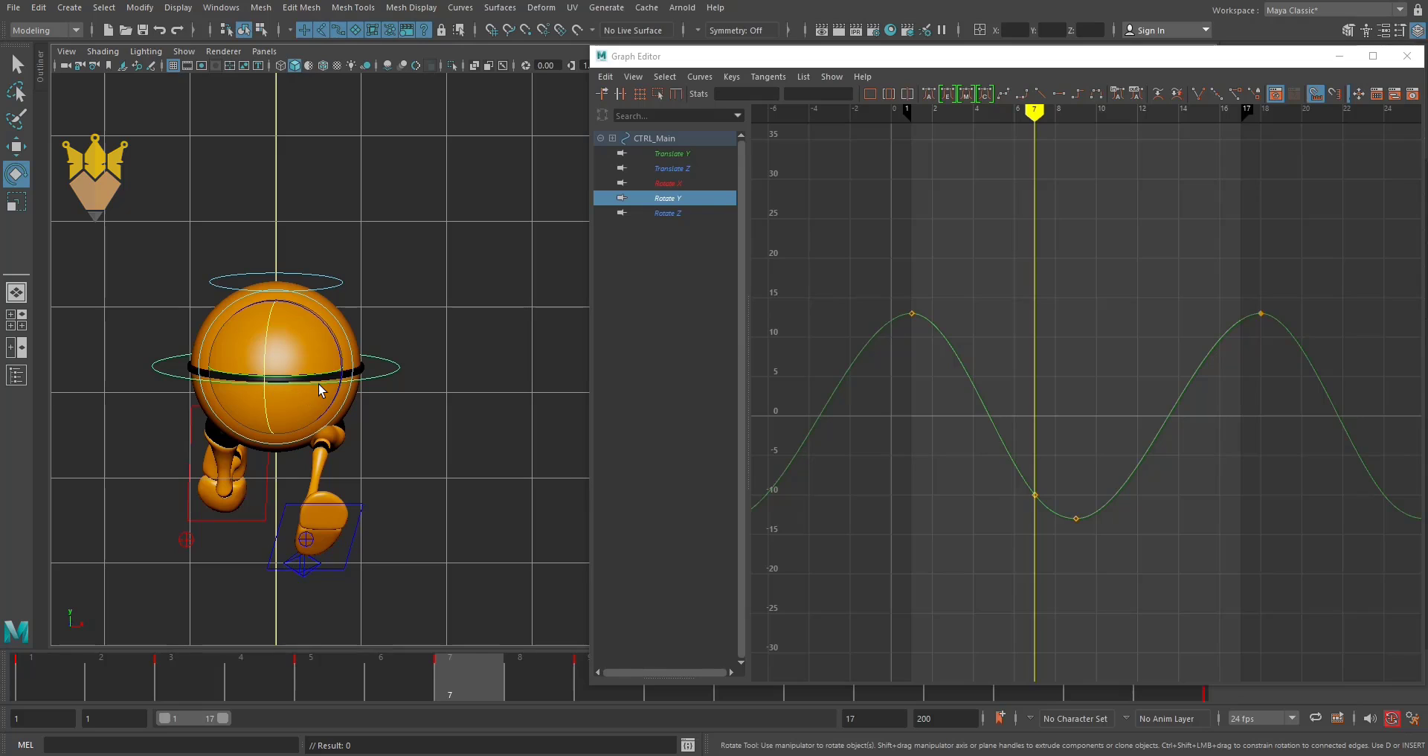
key(period)
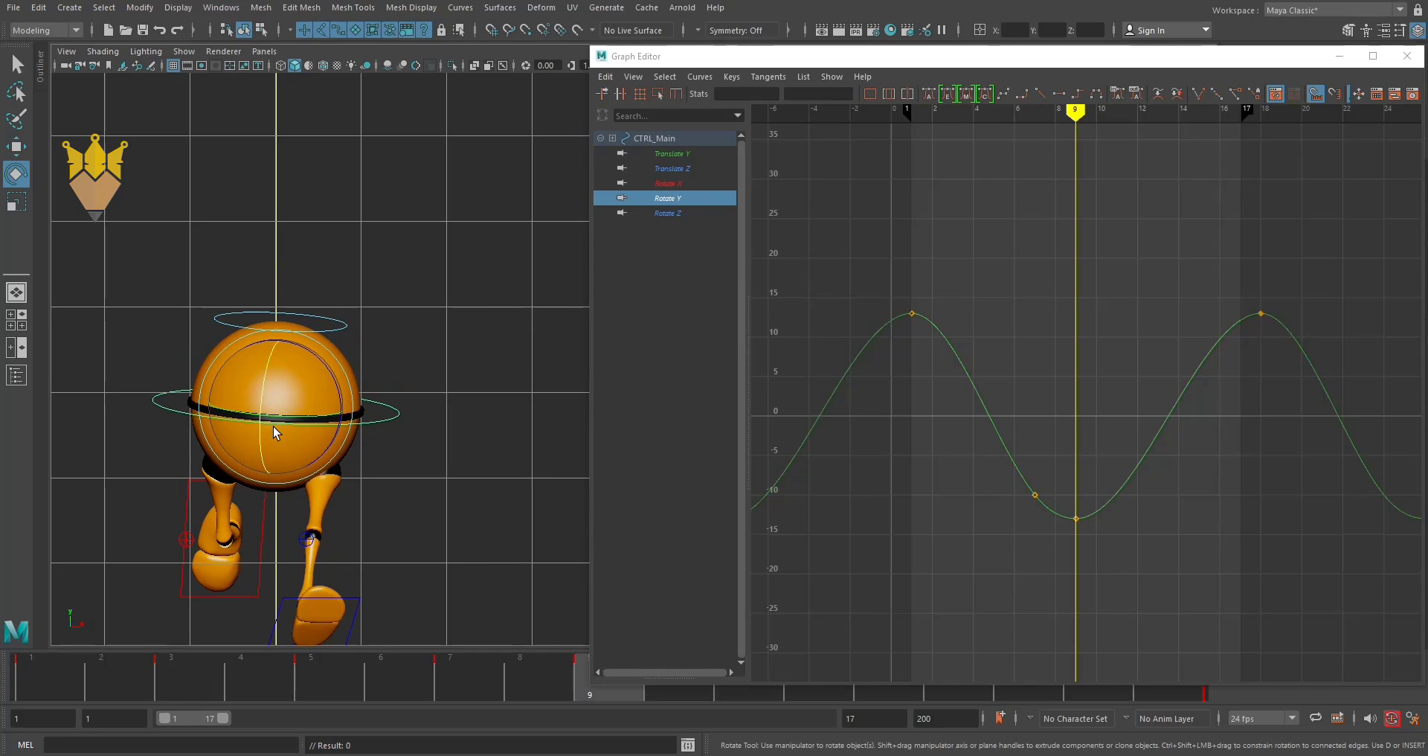
key(period)
key(period)
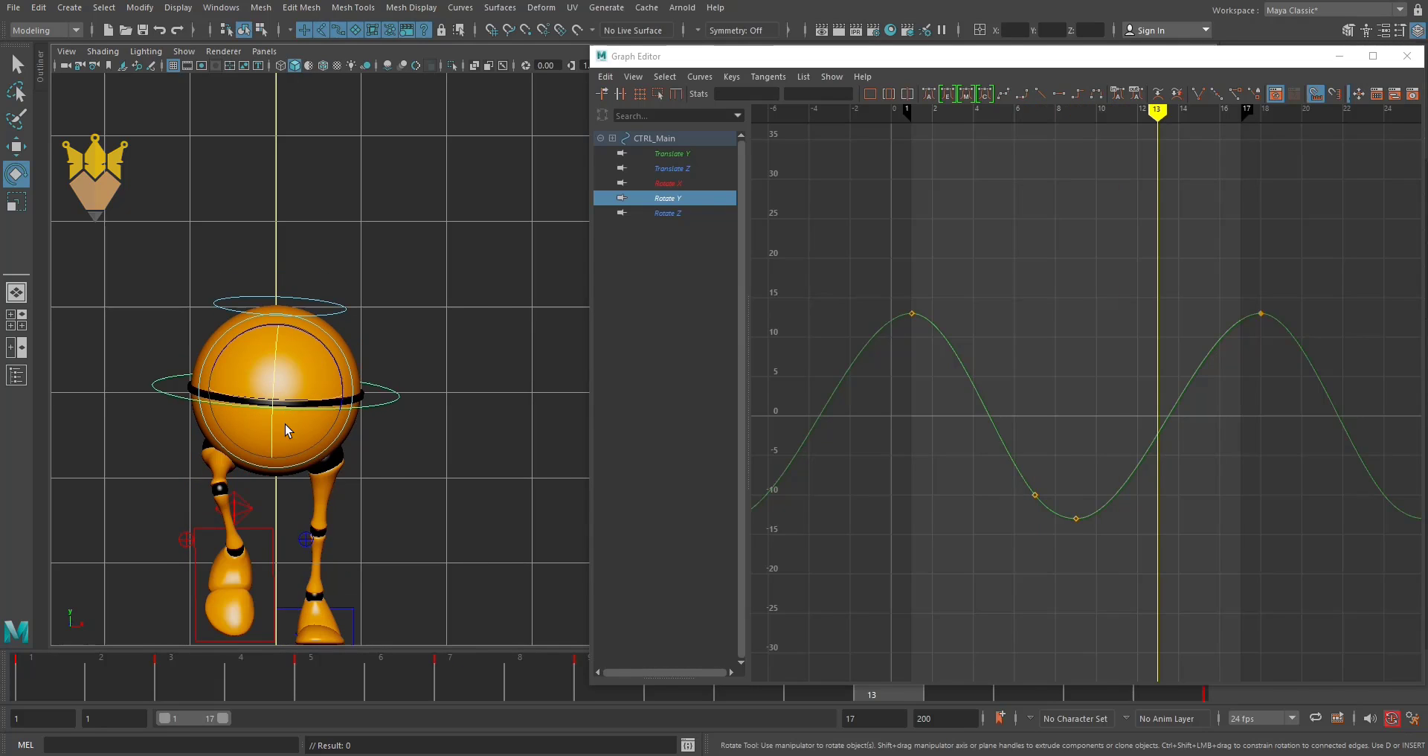
key(period)
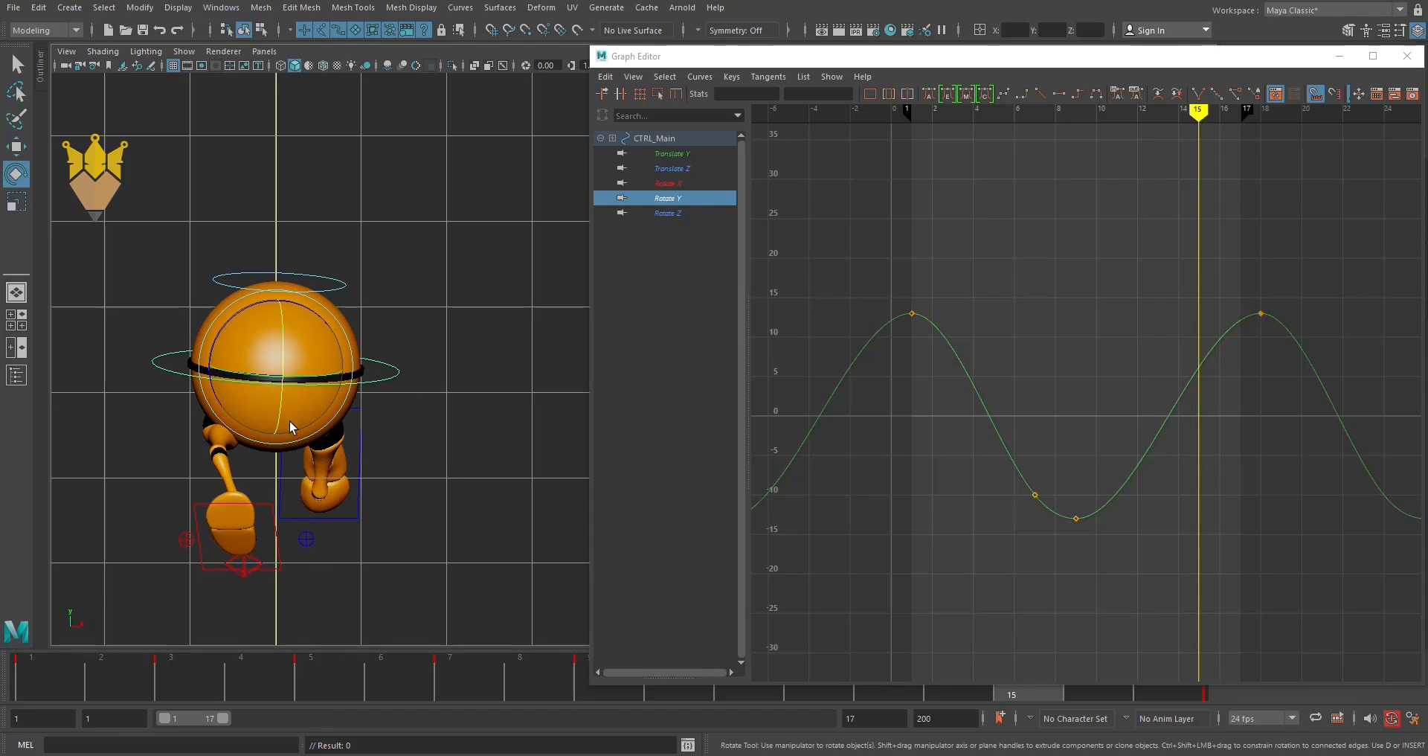
key(alt+shift+v)
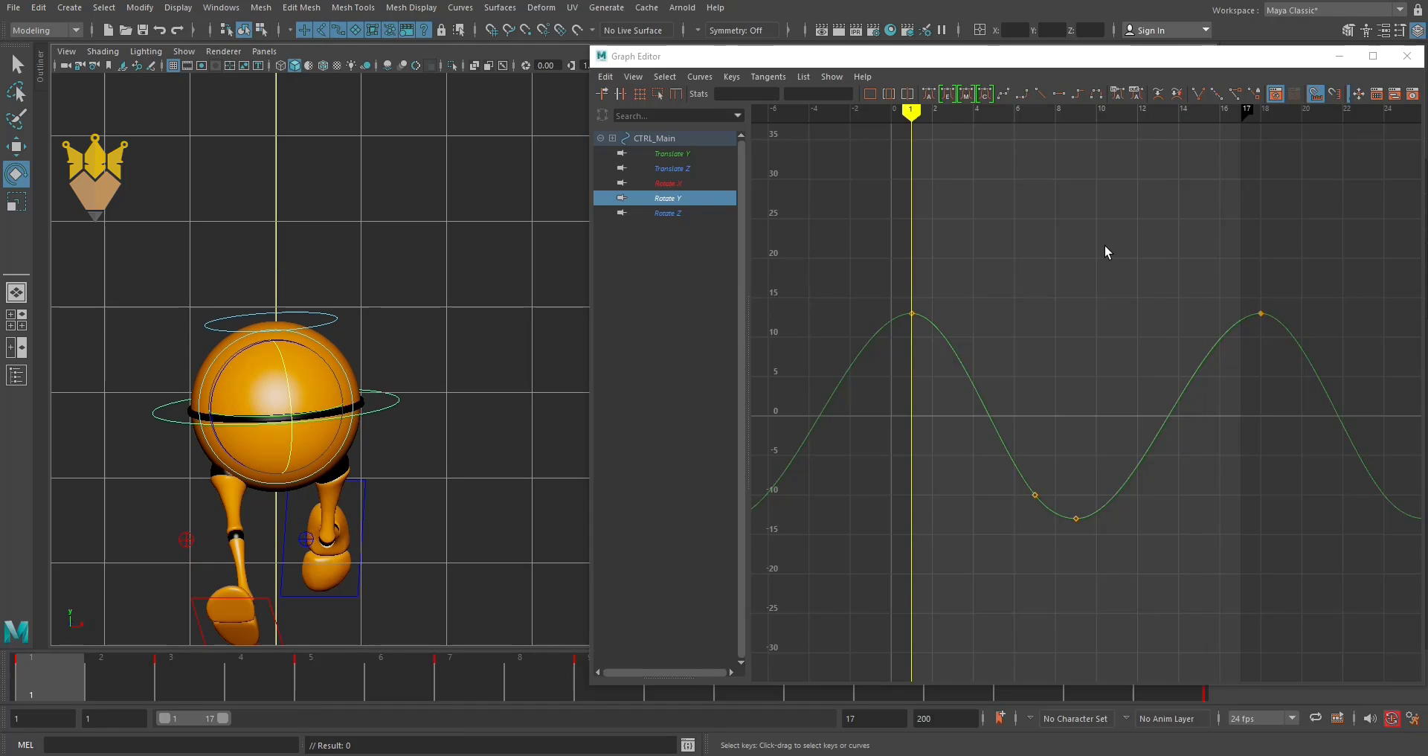
key(alt+v)
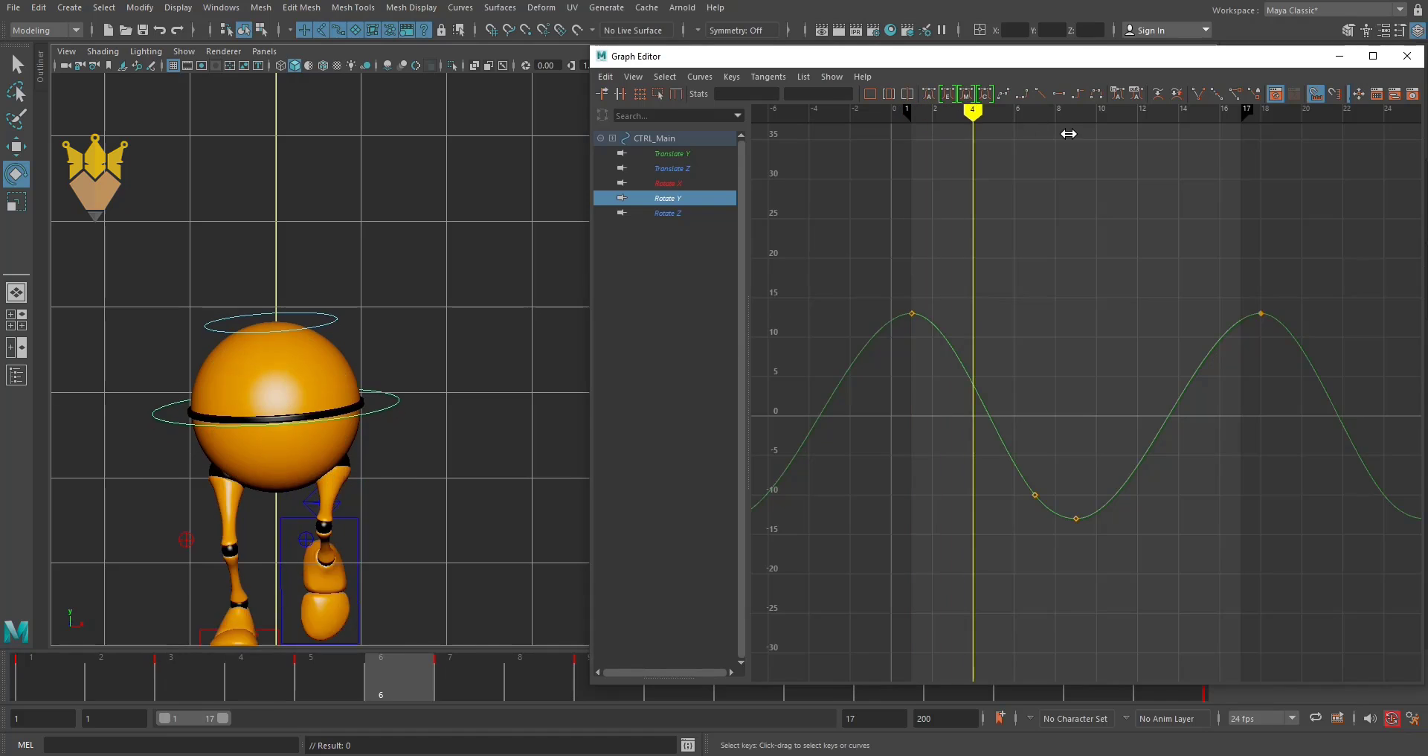
Isolate and frame the Rotate Z curve, then check the pose at frame 3.
click(705, 213)
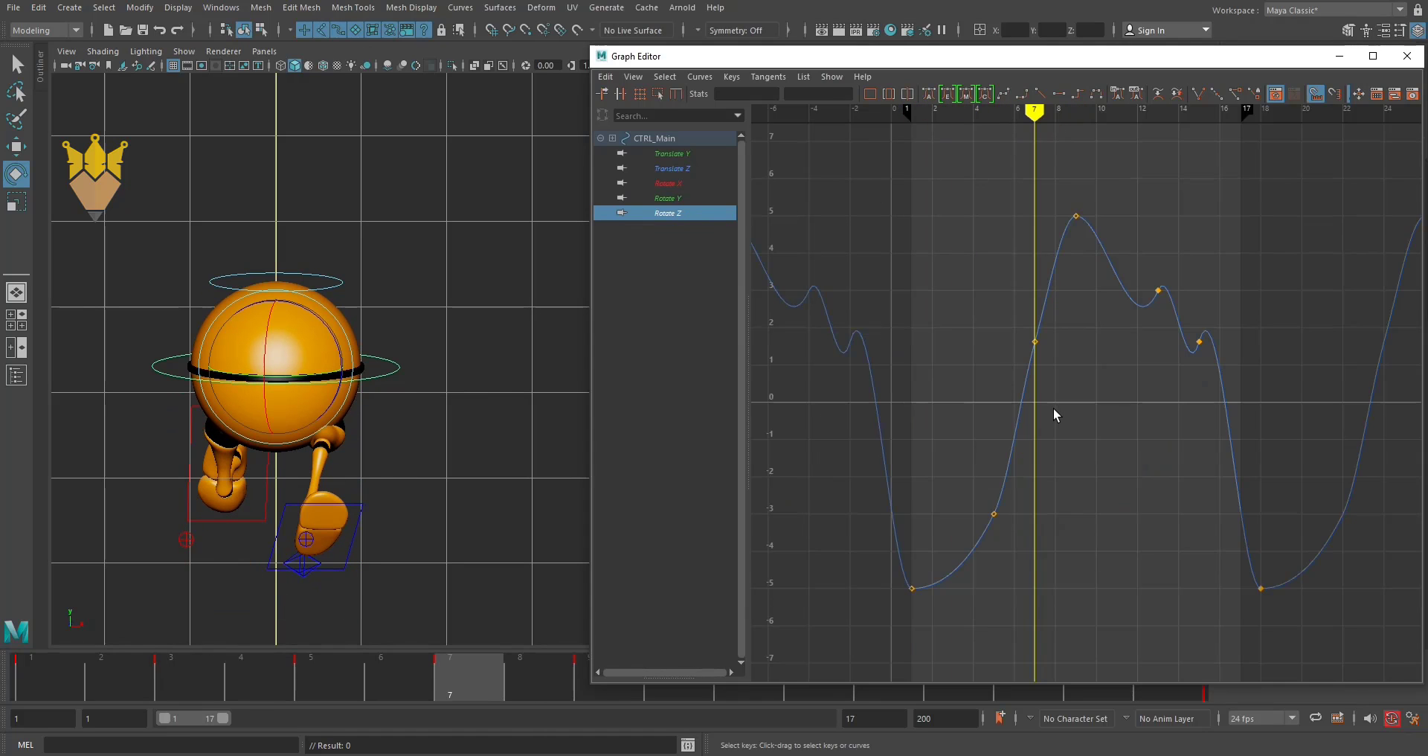
alt+right_drag(1153, 471, 1123, 457)
mouse_move(1035, 111)
mouse_down()
mouse_move(908, 128)
mouse_move(924, 125)
mouse_up()
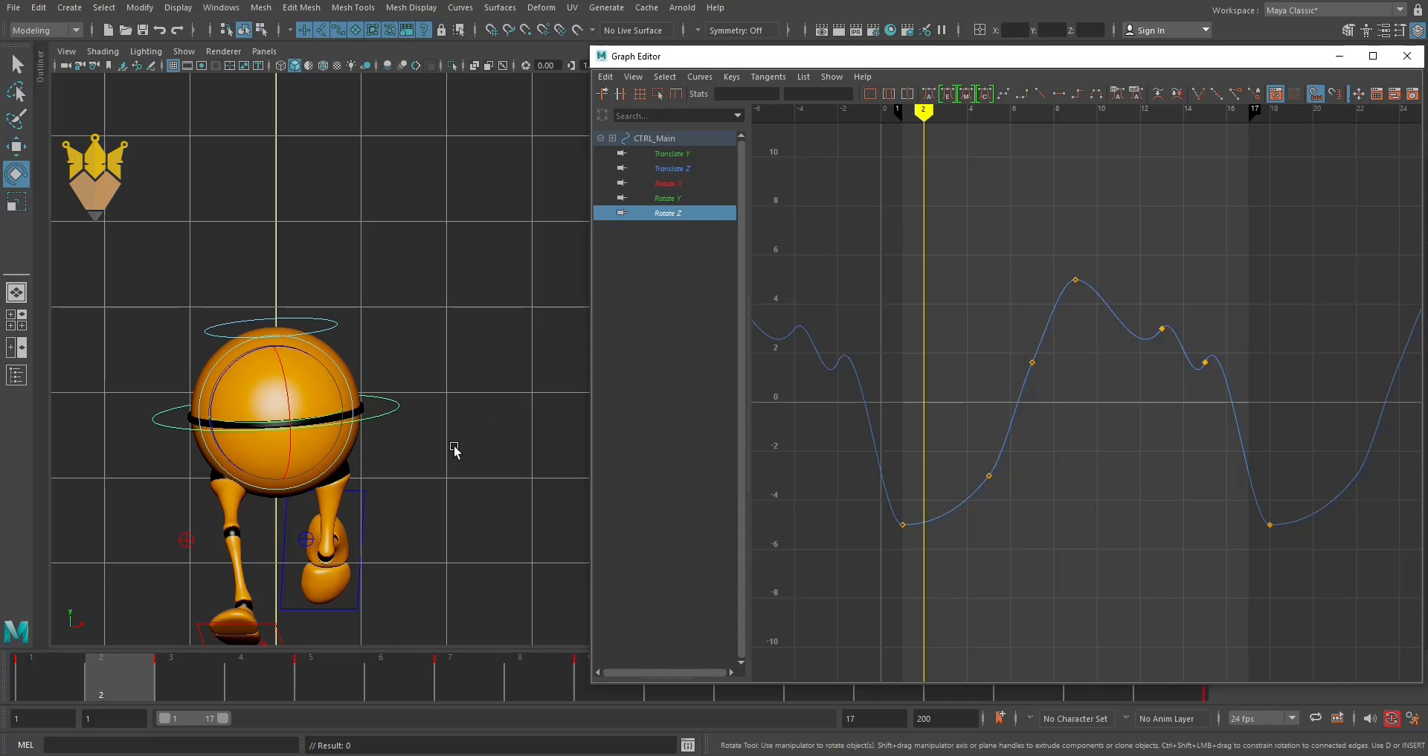
click(231, 362)
drag(231, 362, 398, 405)
key(ctrl+z)
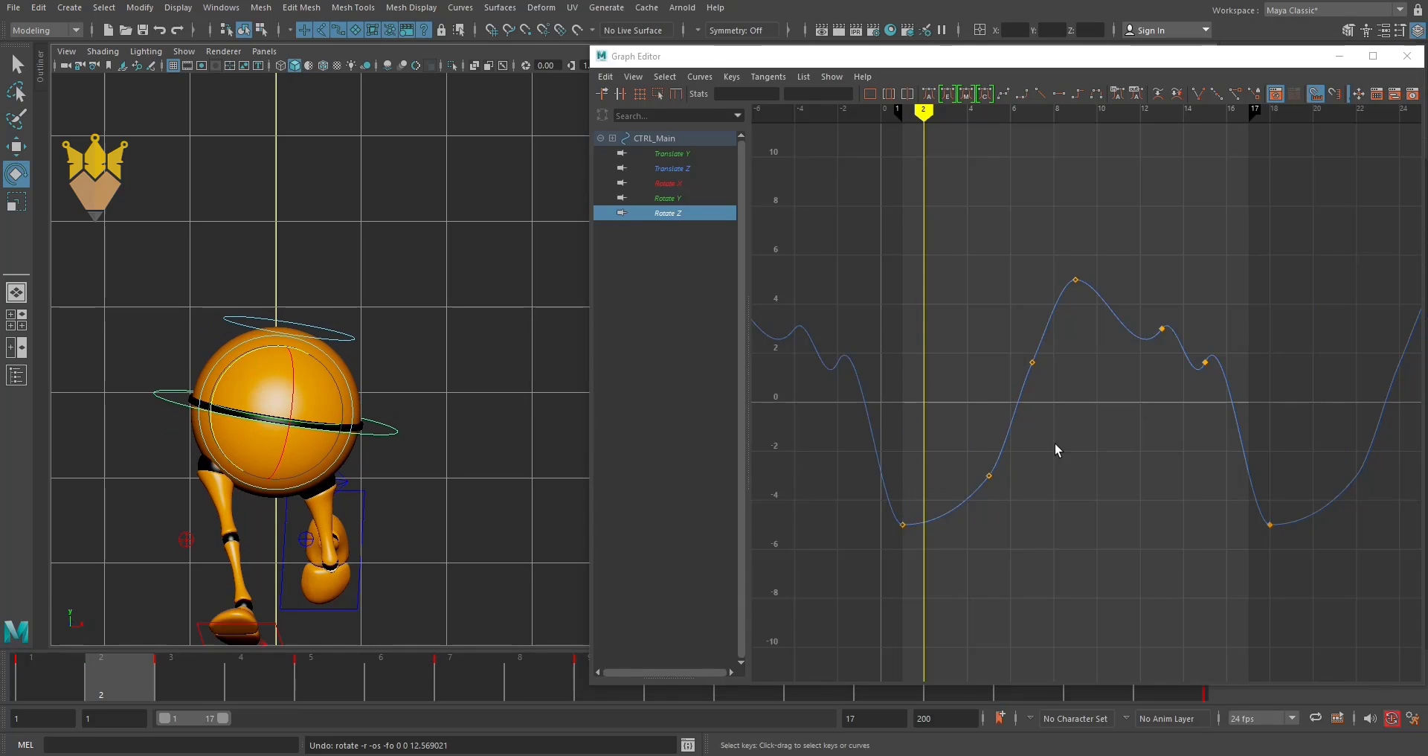
click(935, 120)
drag(935, 120, 982, 128)
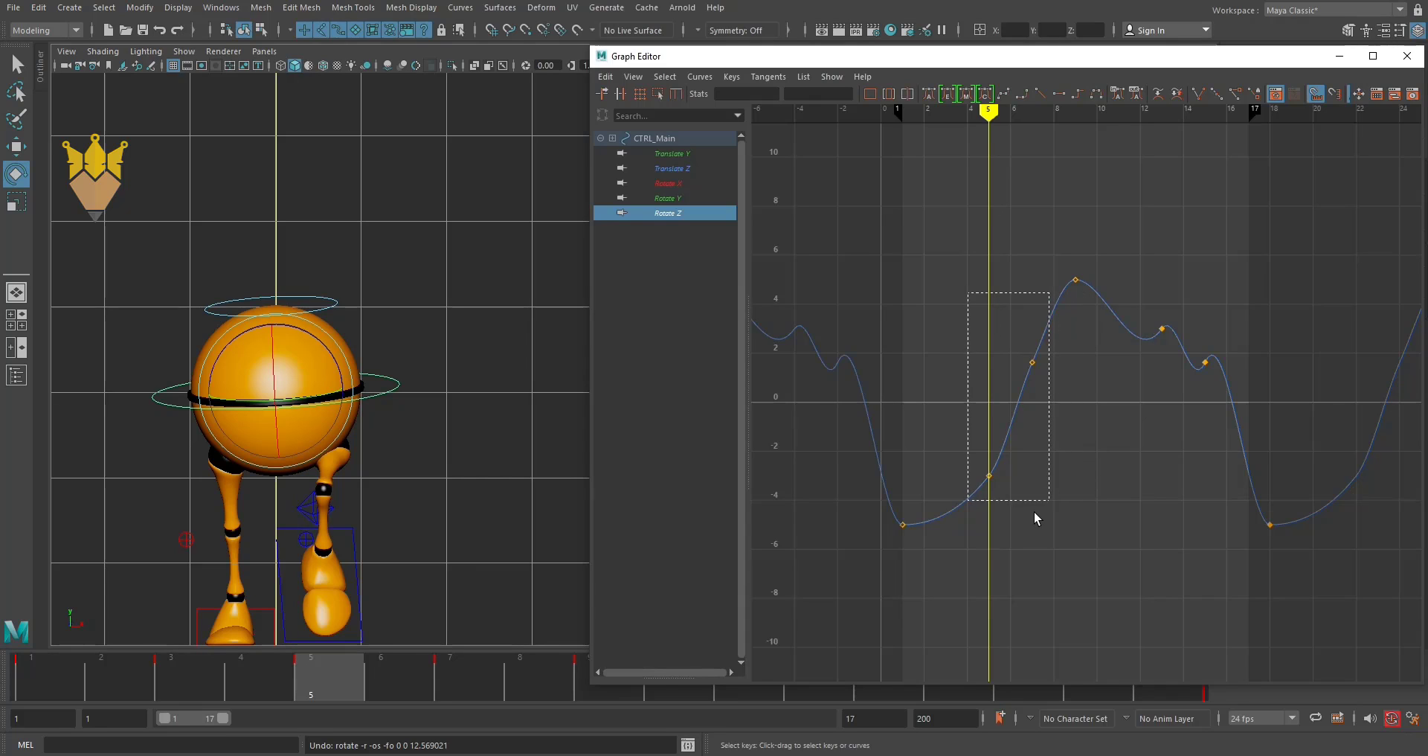
Delete the Rotate Z keys at frames 5 and 7 and switch to a side view.
drag(1088, 470, 1032, 512)
key(Delete)
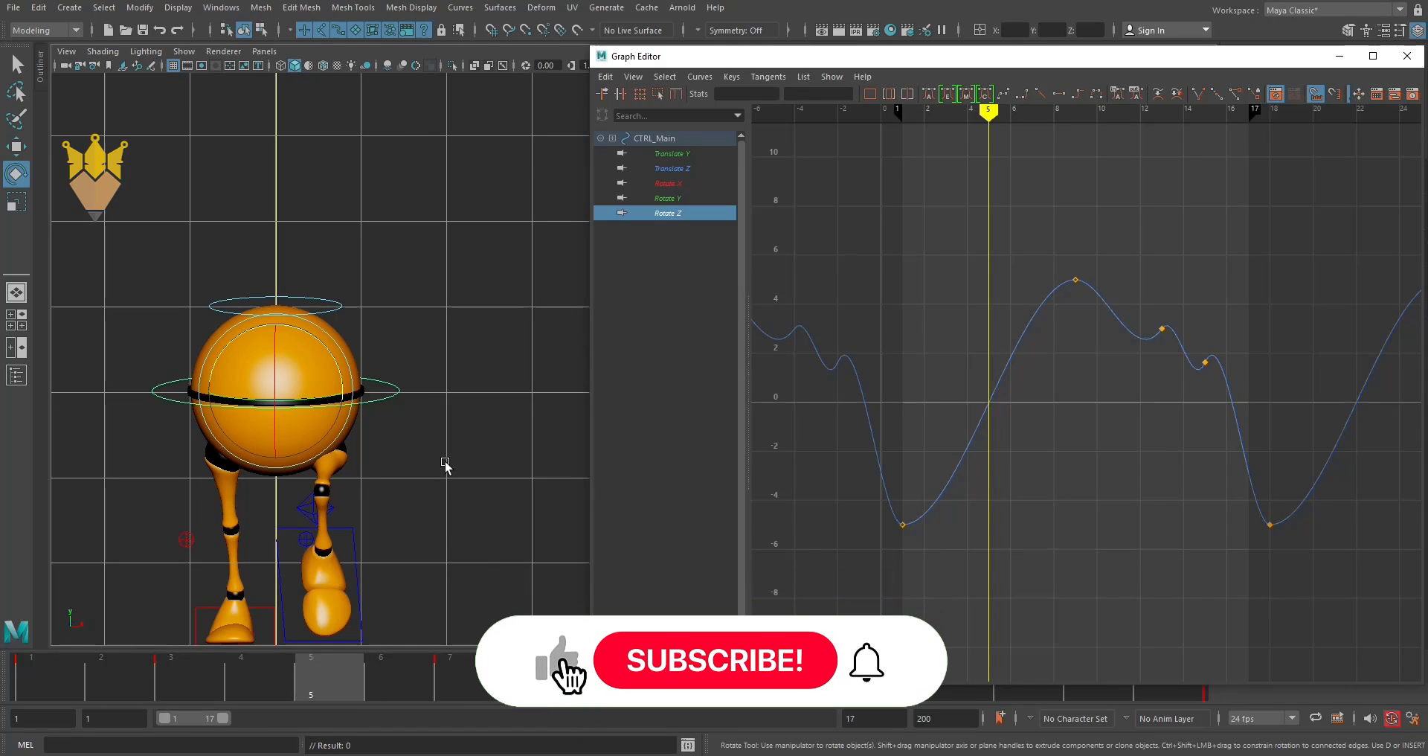
key(space)
click(374, 417)
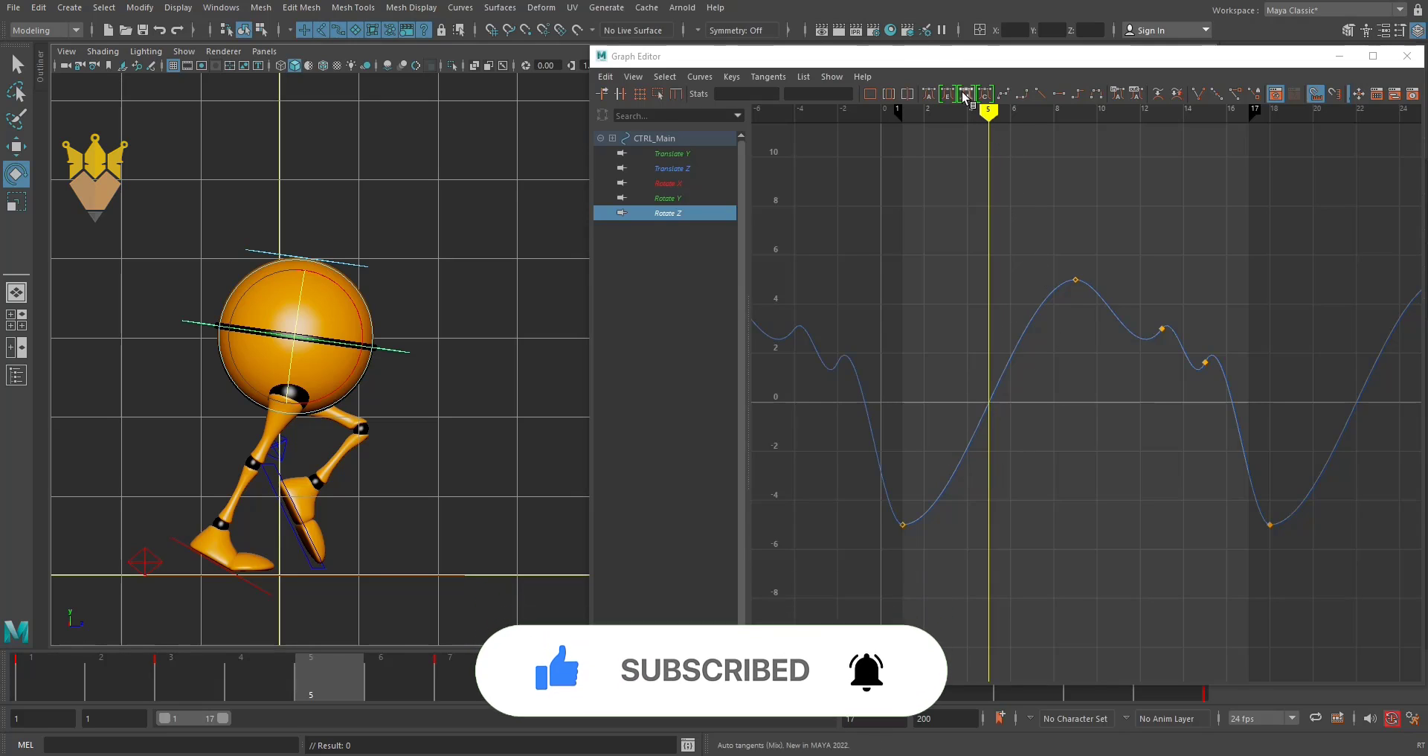
Delete the Rotate Z keys around frames 12–14 and scrub to review the swing.
mouse_move(992, 114)
mouse_down()
mouse_move(1077, 134)
mouse_move(1001, 131)
mouse_move(1205, 166)
mouse_move(1183, 165)
mouse_up()
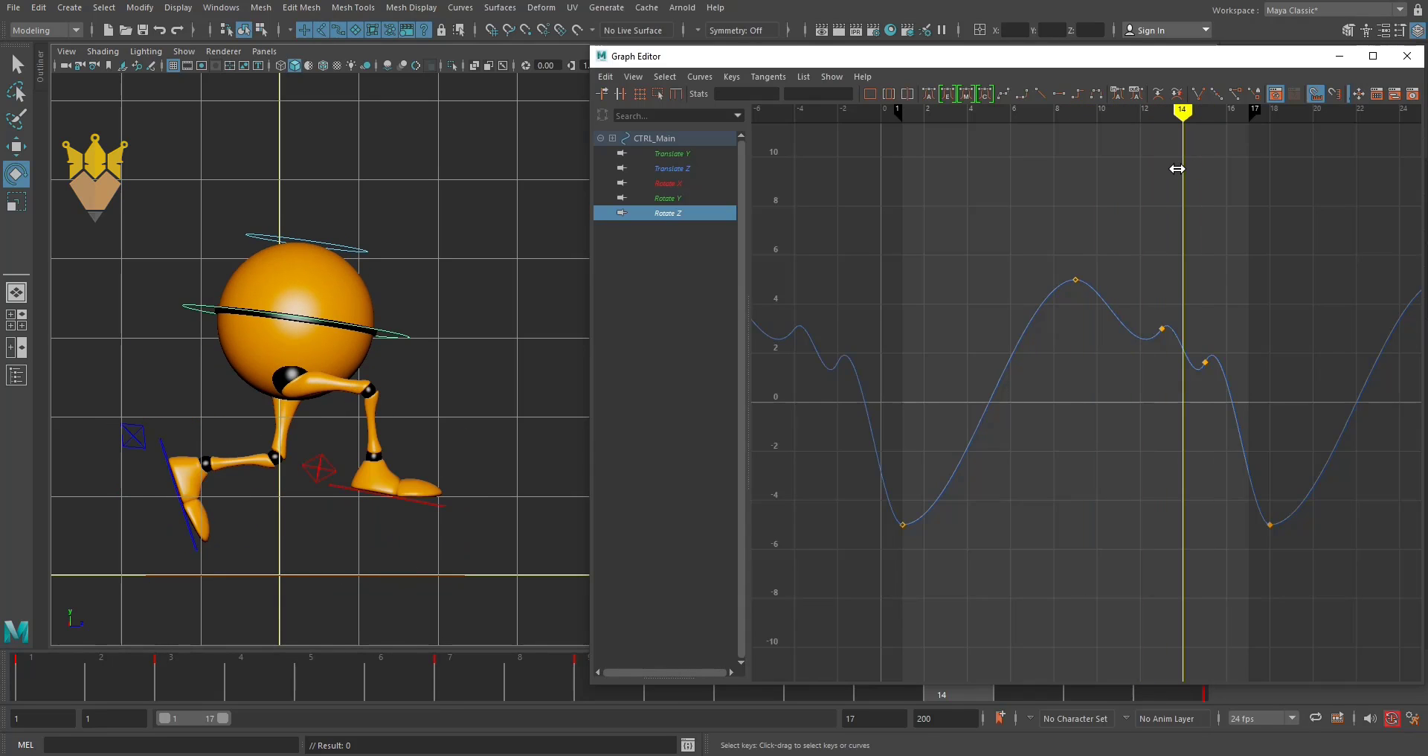
drag(1160, 308, 1211, 382)
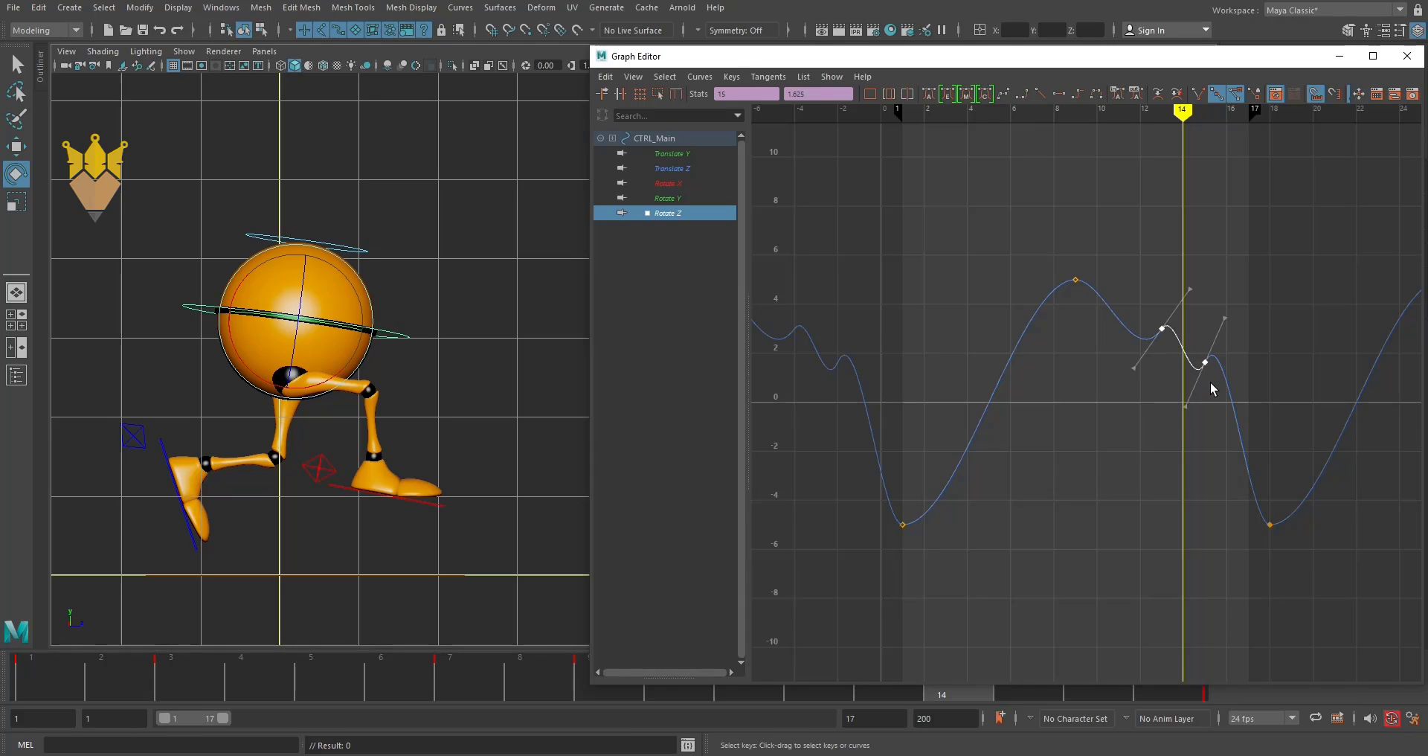
key(Delete)
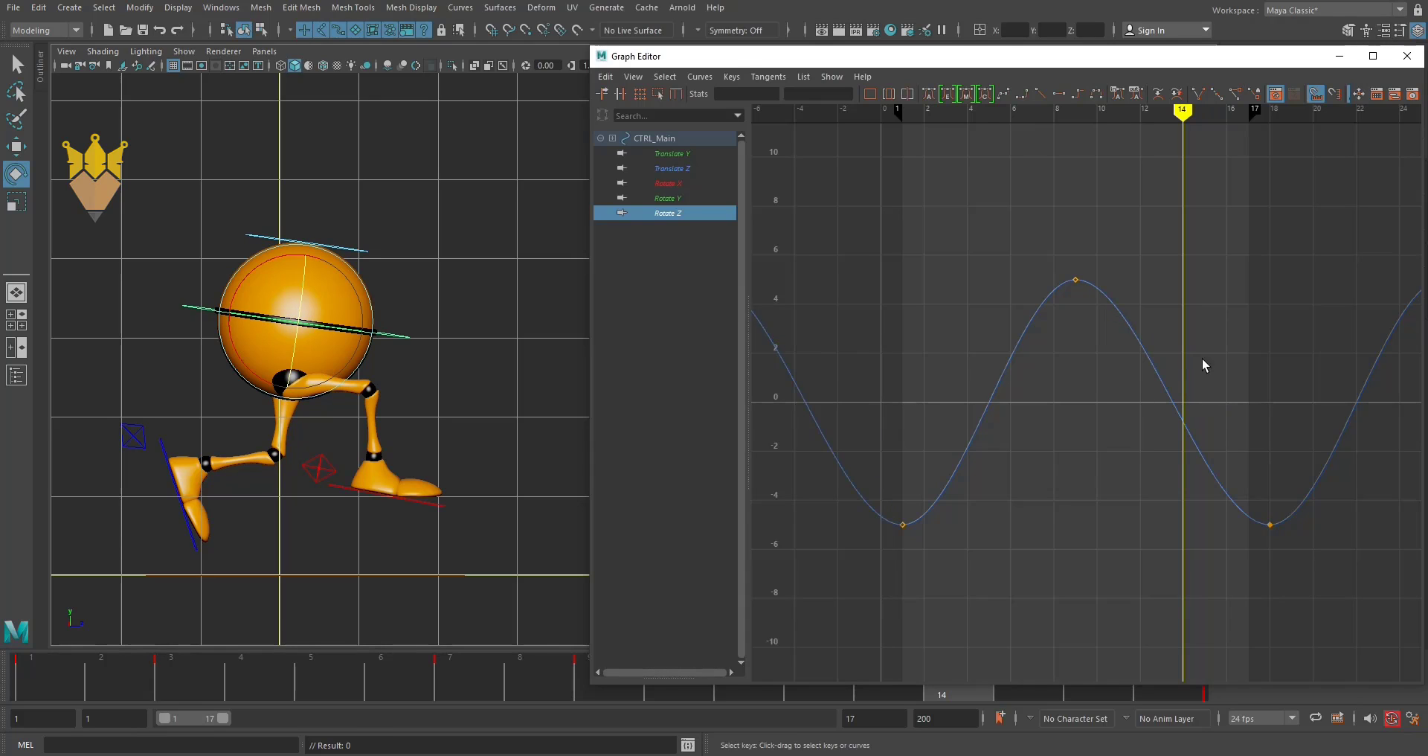
mouse_move(1183, 114)
mouse_down()
mouse_move(885, 148)
mouse_move(1053, 160)
mouse_move(992, 165)
mouse_up()
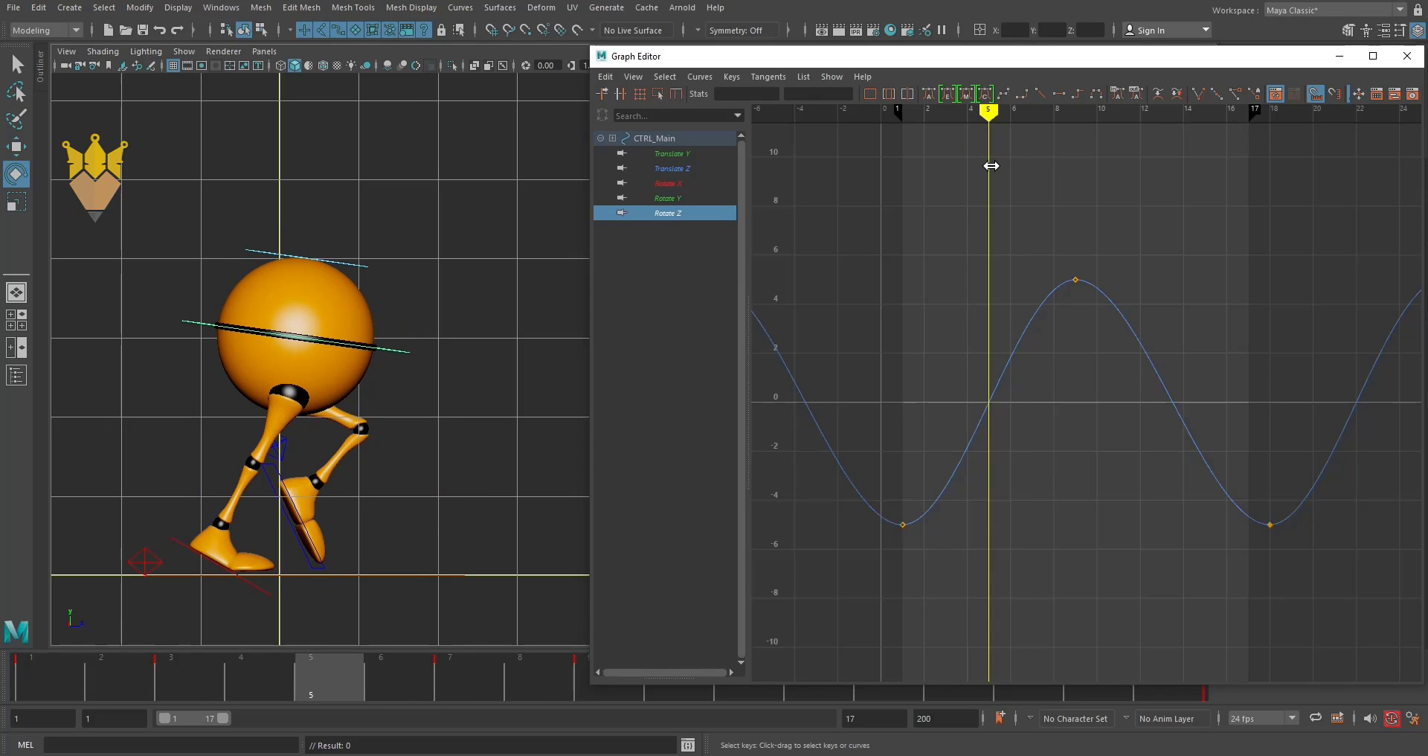
drag(991, 166, 907, 179)
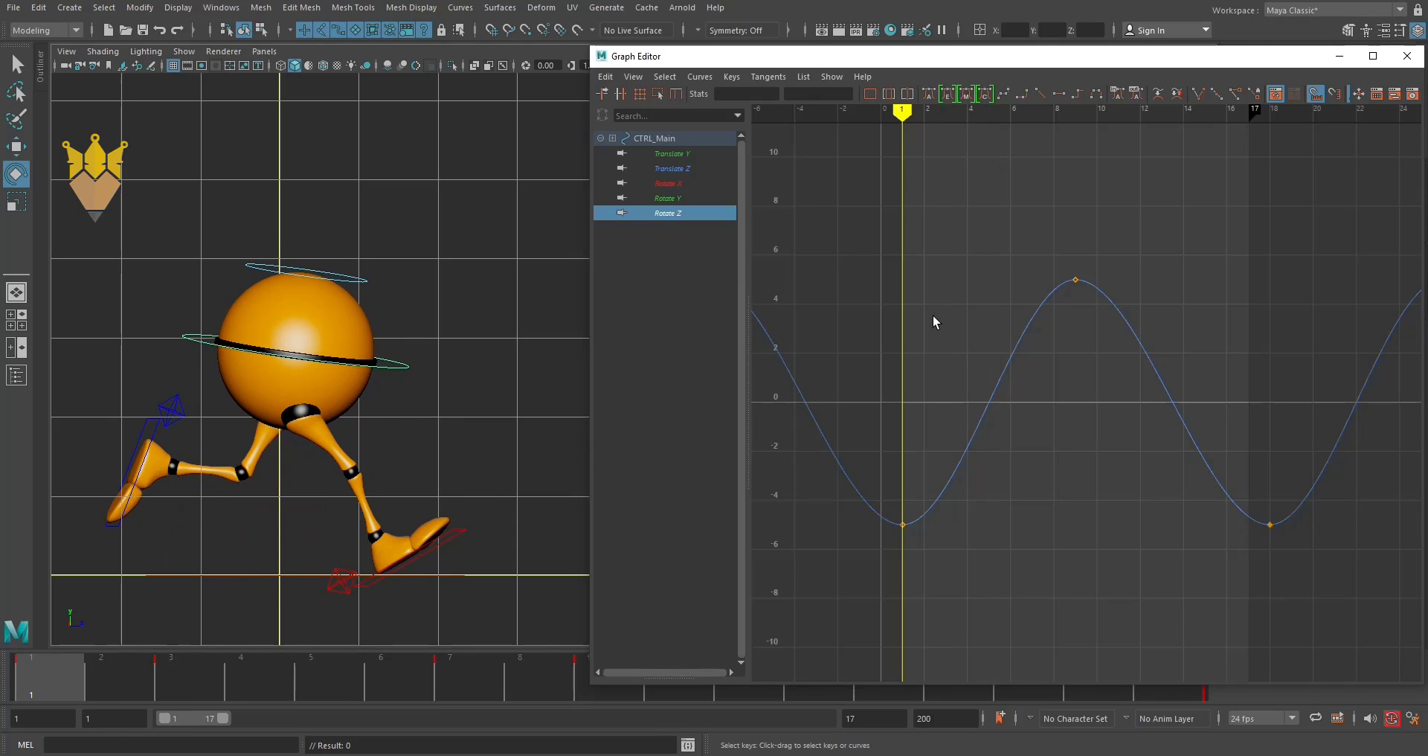
Drag the body's two lowest Rotate Z keys down to about -6.8 and check the tilt at frame 5.
drag(1042, 537, 868, 548)
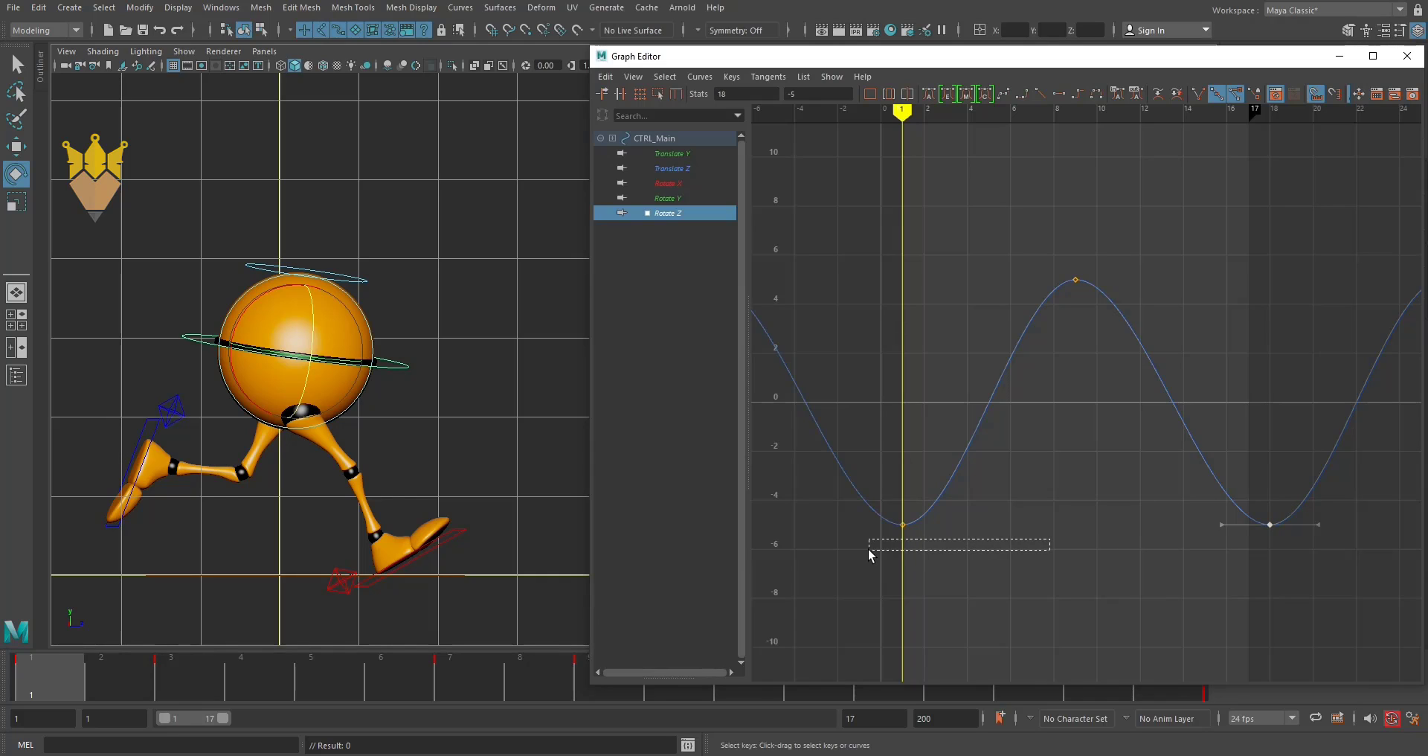
drag(885, 493, 1339, 594)
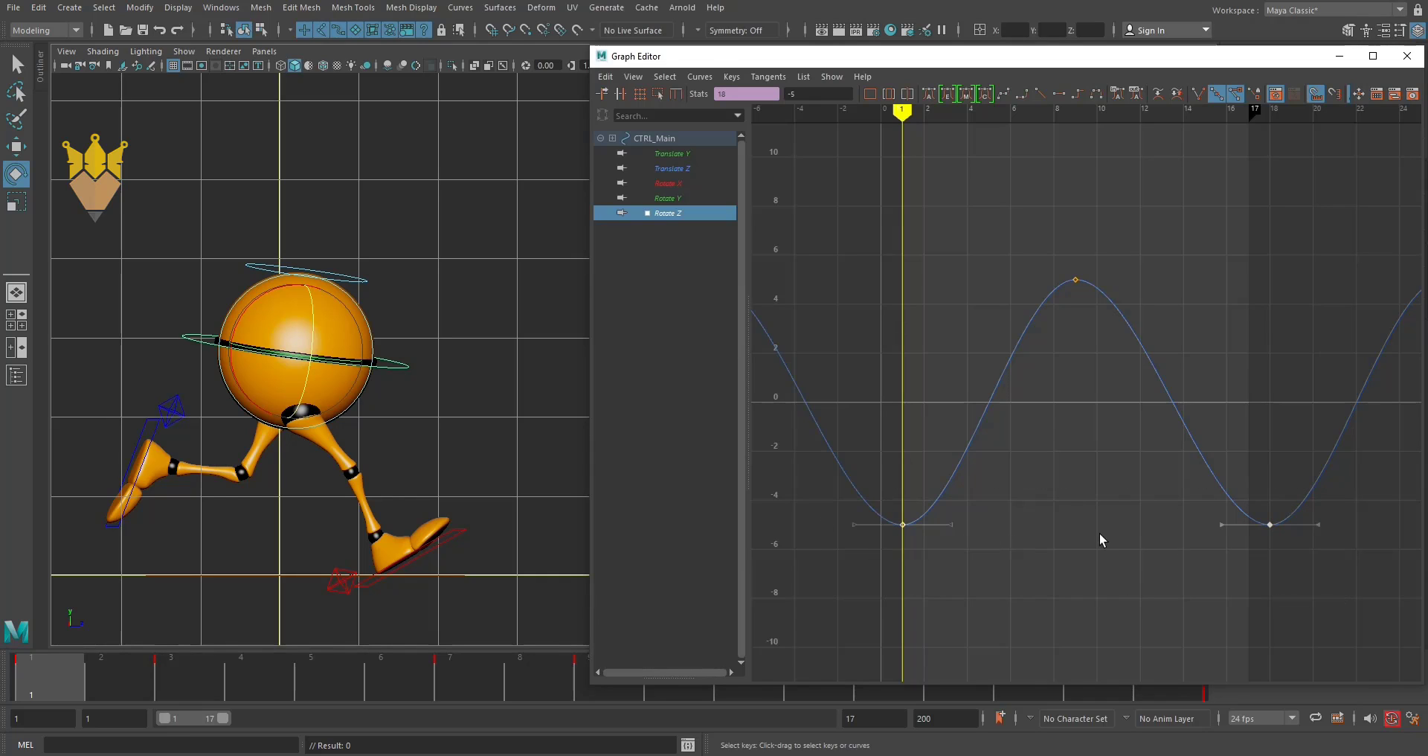
middle_click(1092, 495)
middle_drag(1091, 493, 1073, 535)
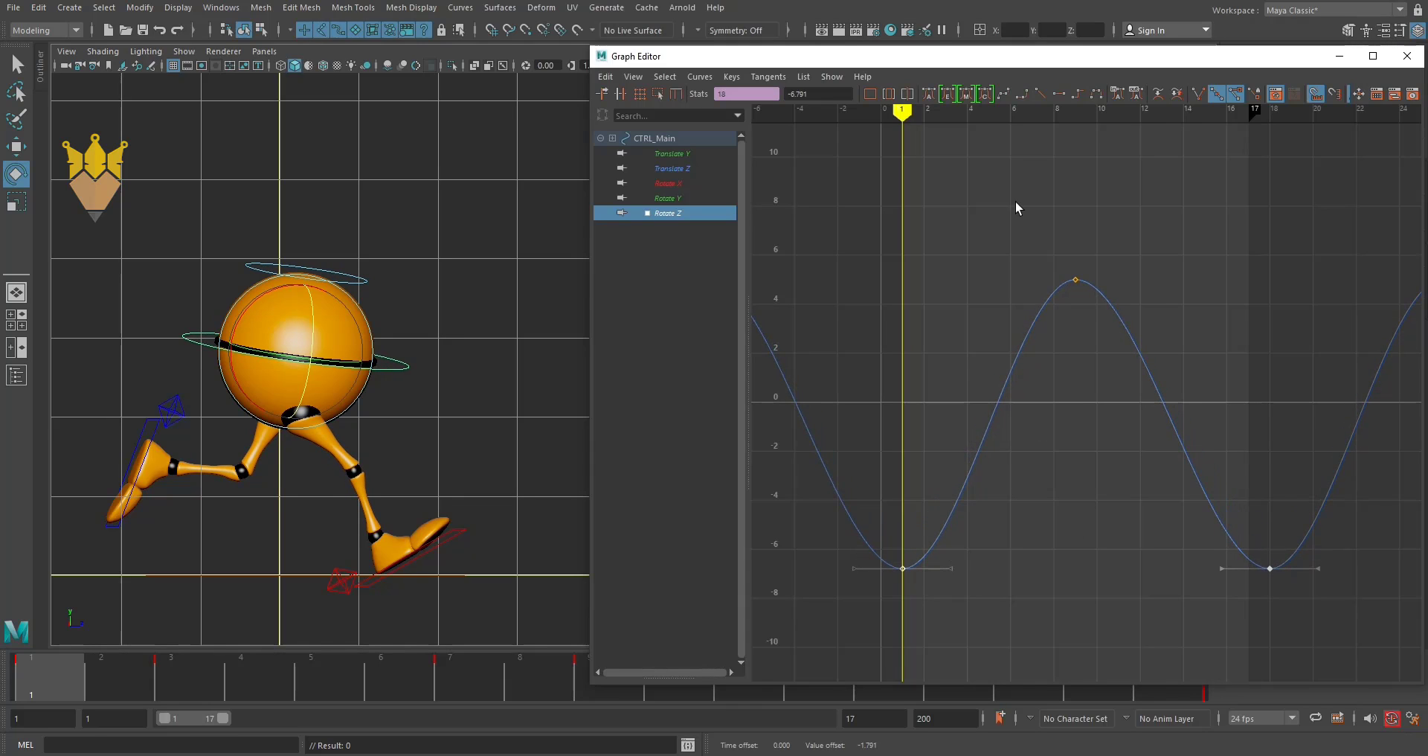
mouse_move(905, 116)
mouse_down()
mouse_move(1009, 147)
mouse_move(982, 152)
mouse_up()
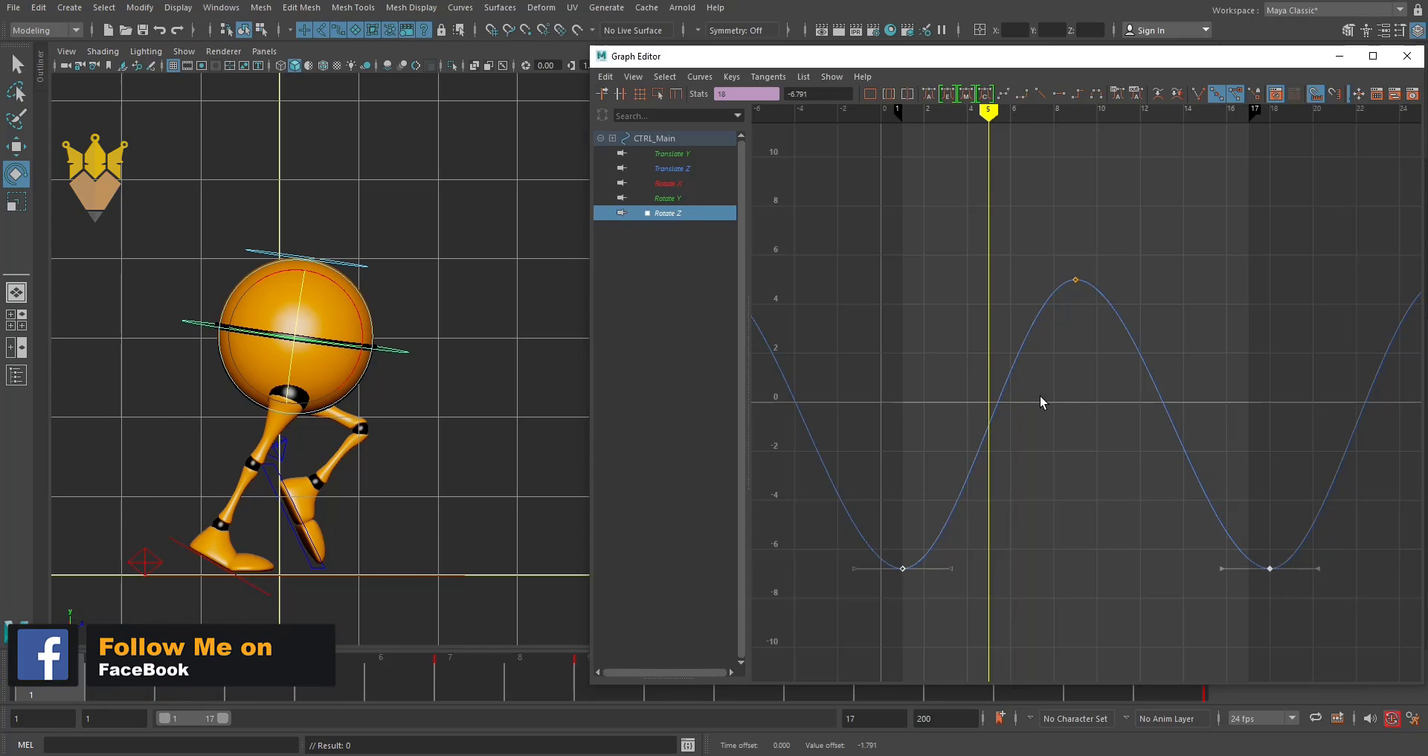
Undo the lowering so the lows stay at -5, and select the left heel IK control.
key(alt+shift+v)
key(ctrl+z)
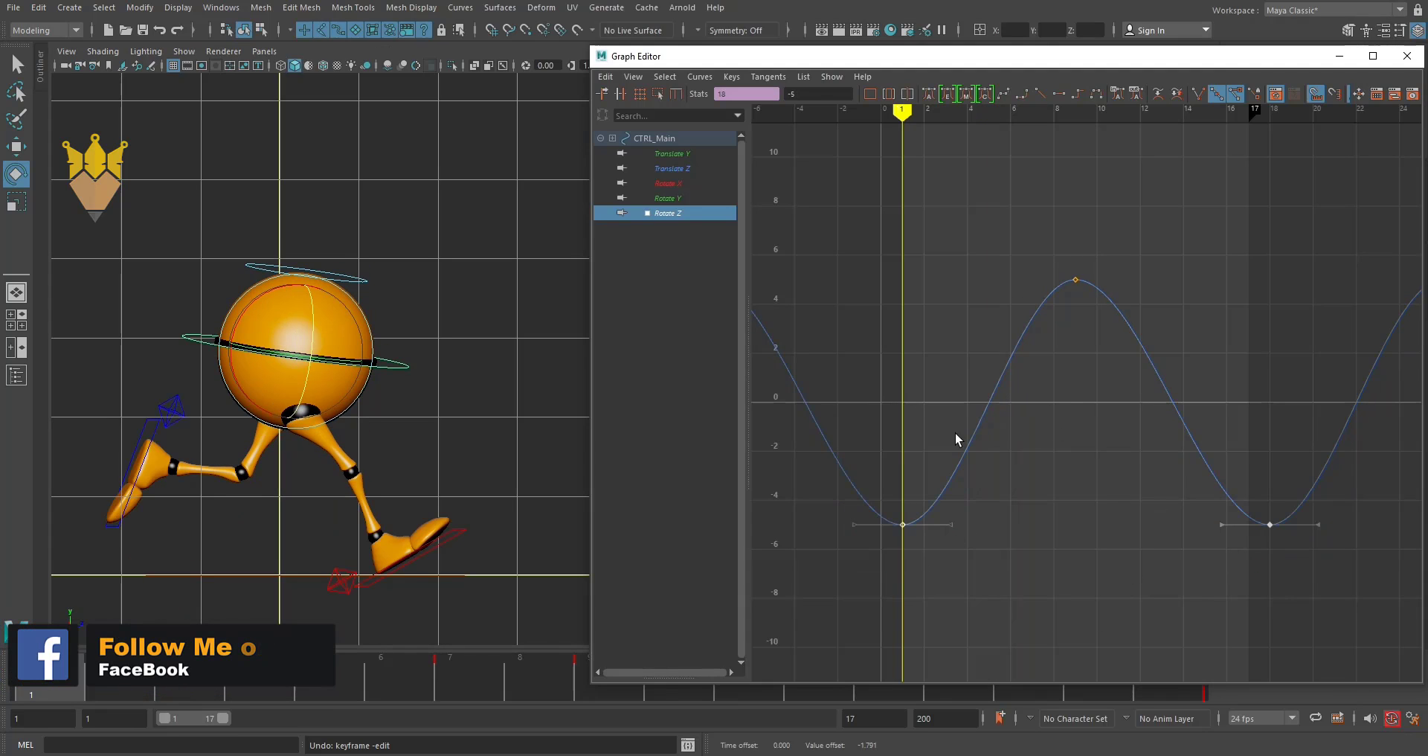
click(173, 413)
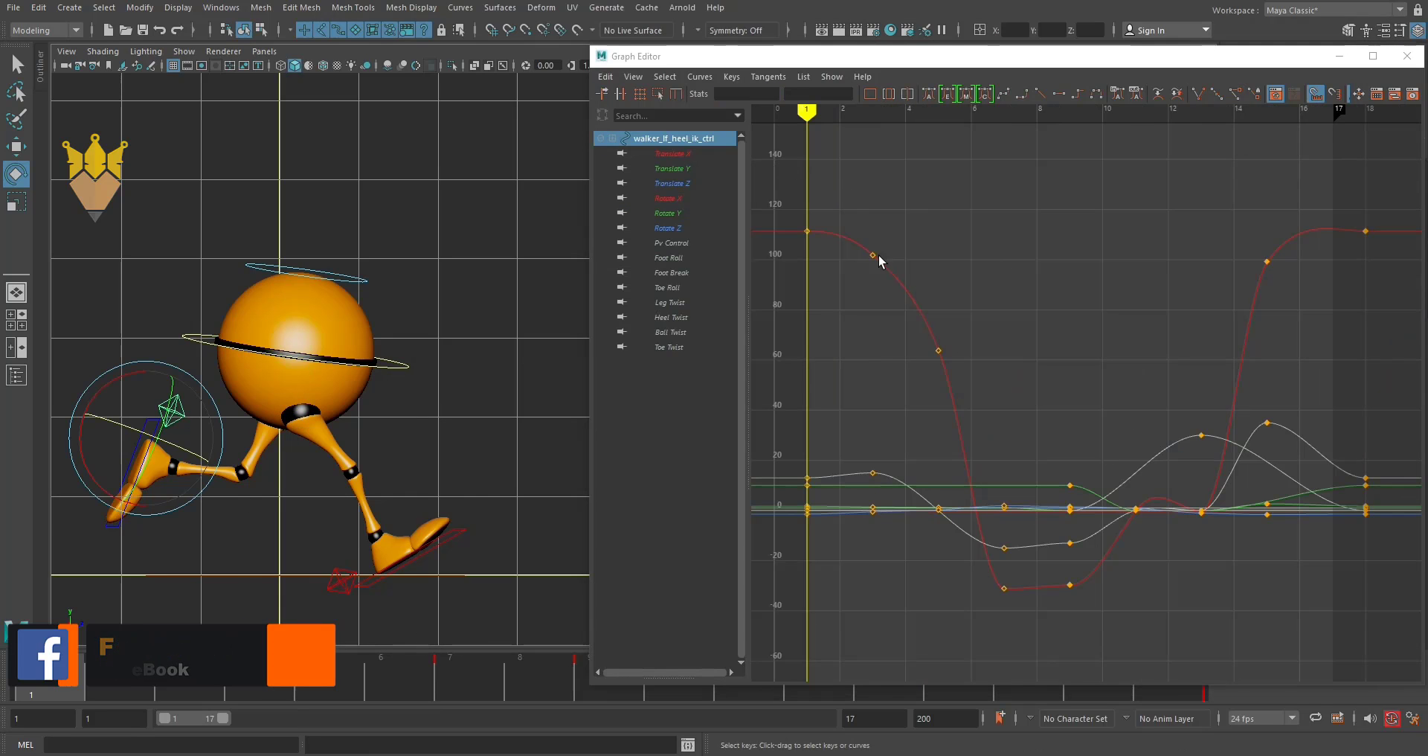
Set Pre Infinity and Post Infinity to Cycle on the left heel curves, then isolate Translate X.
scroll(1088, 404, down, 3)
scroll(1060, 406, down, 2)
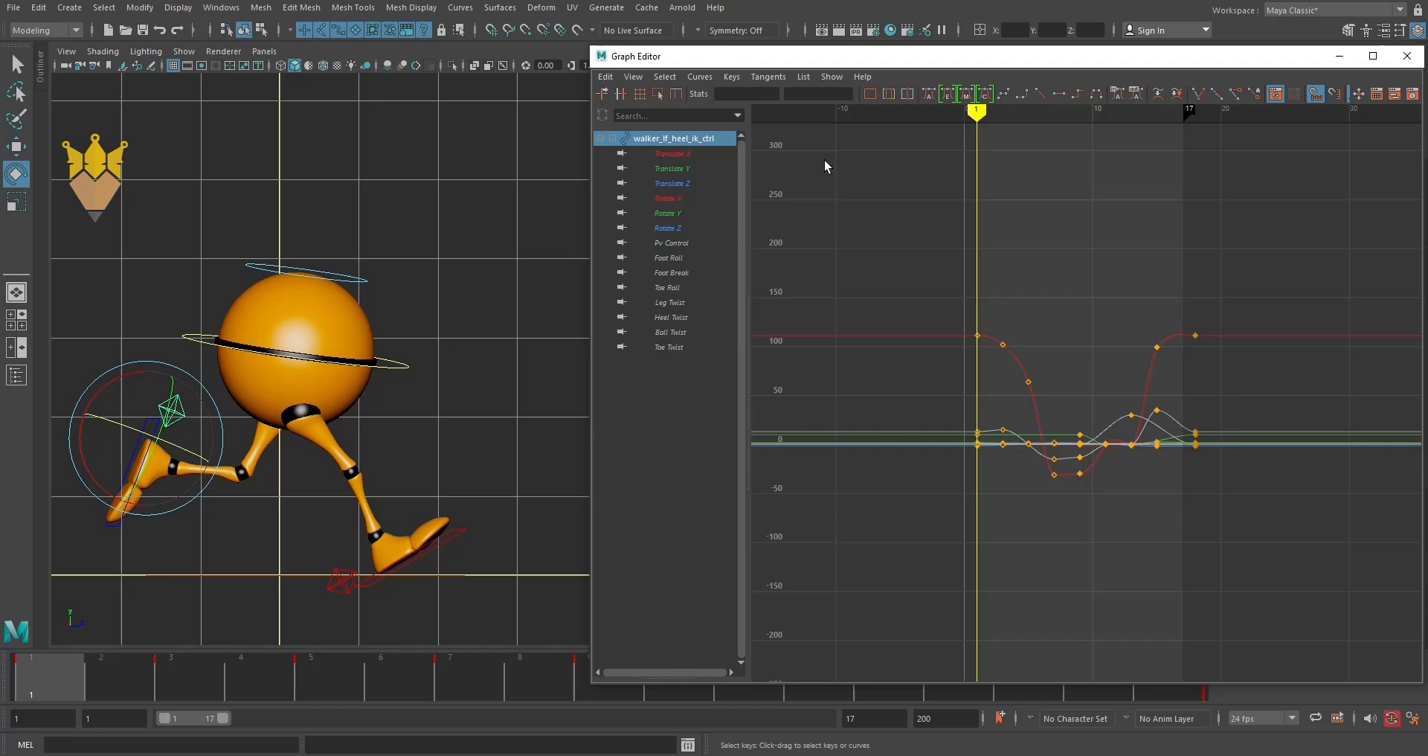
click(698, 77)
mouse_move(732, 103)
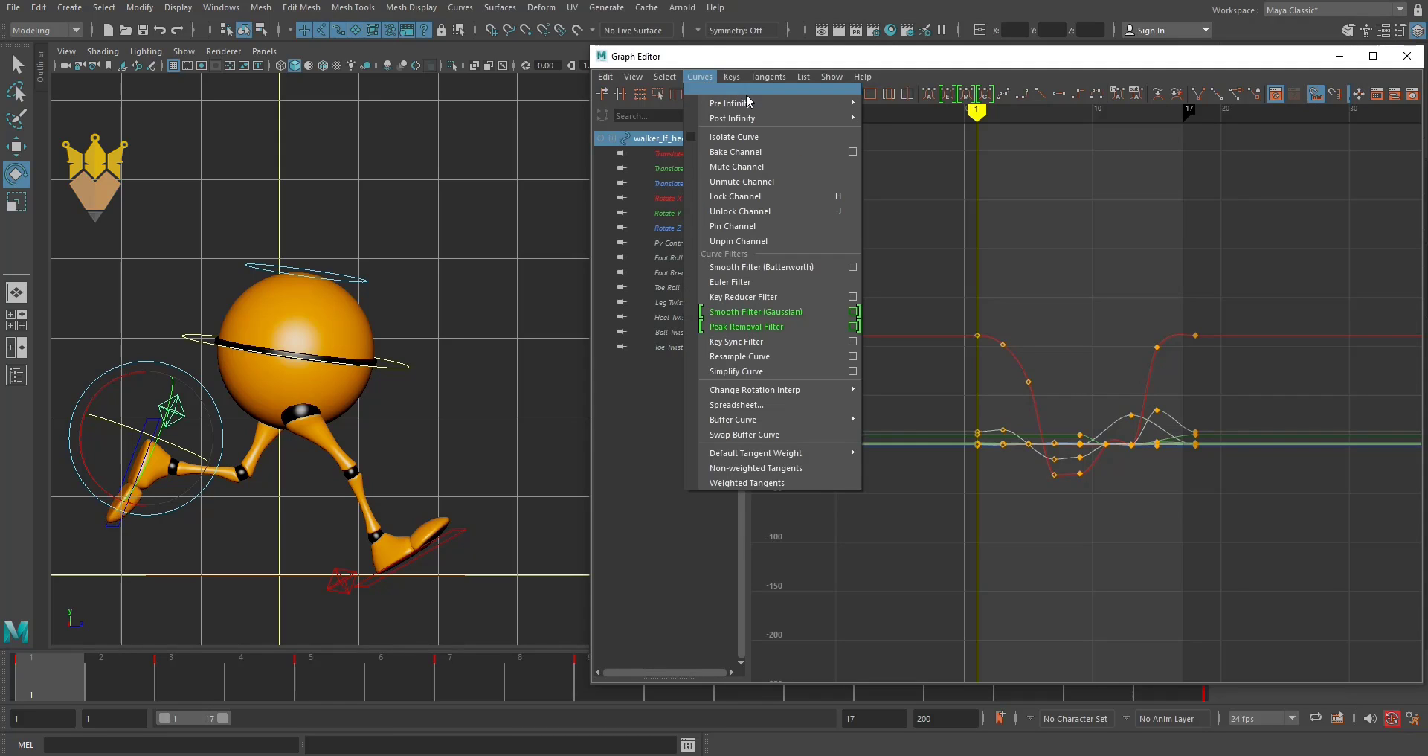
click(893, 103)
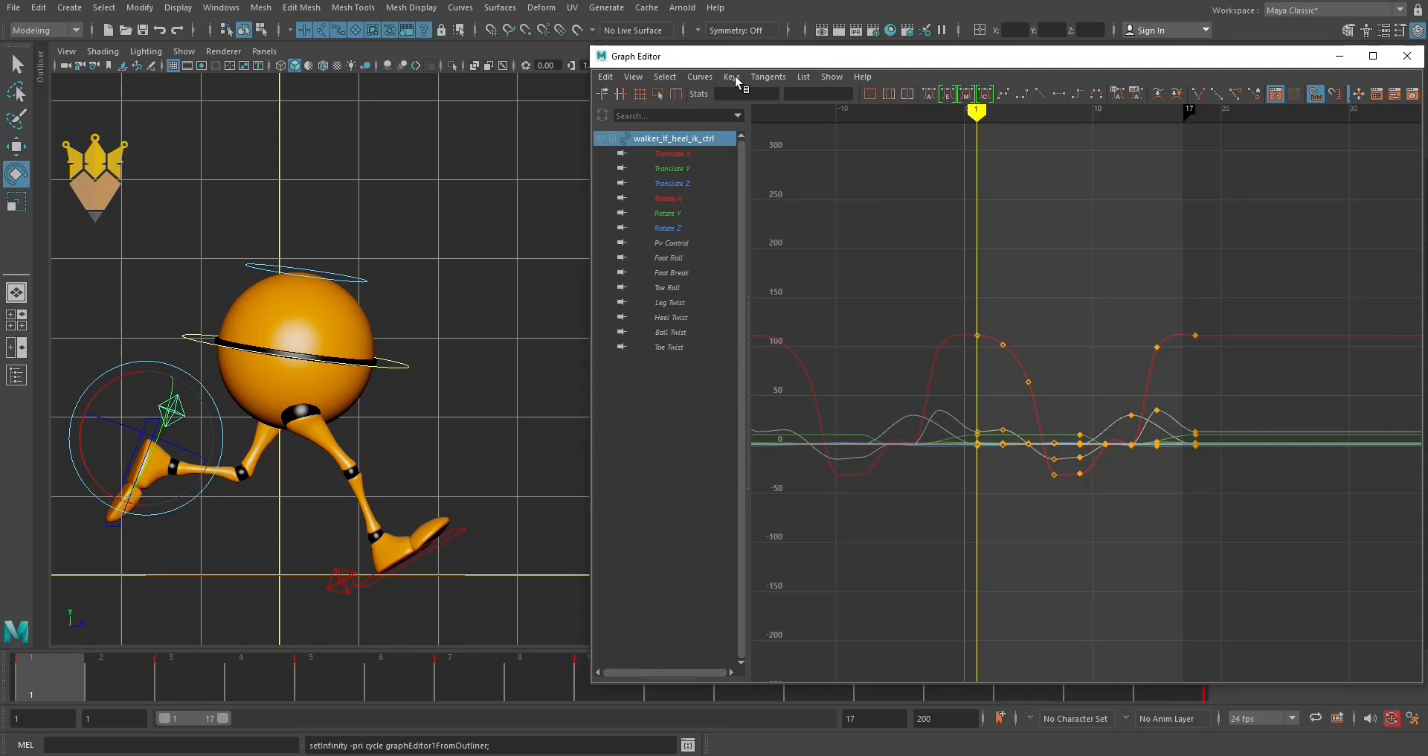
click(703, 77)
mouse_move(733, 117)
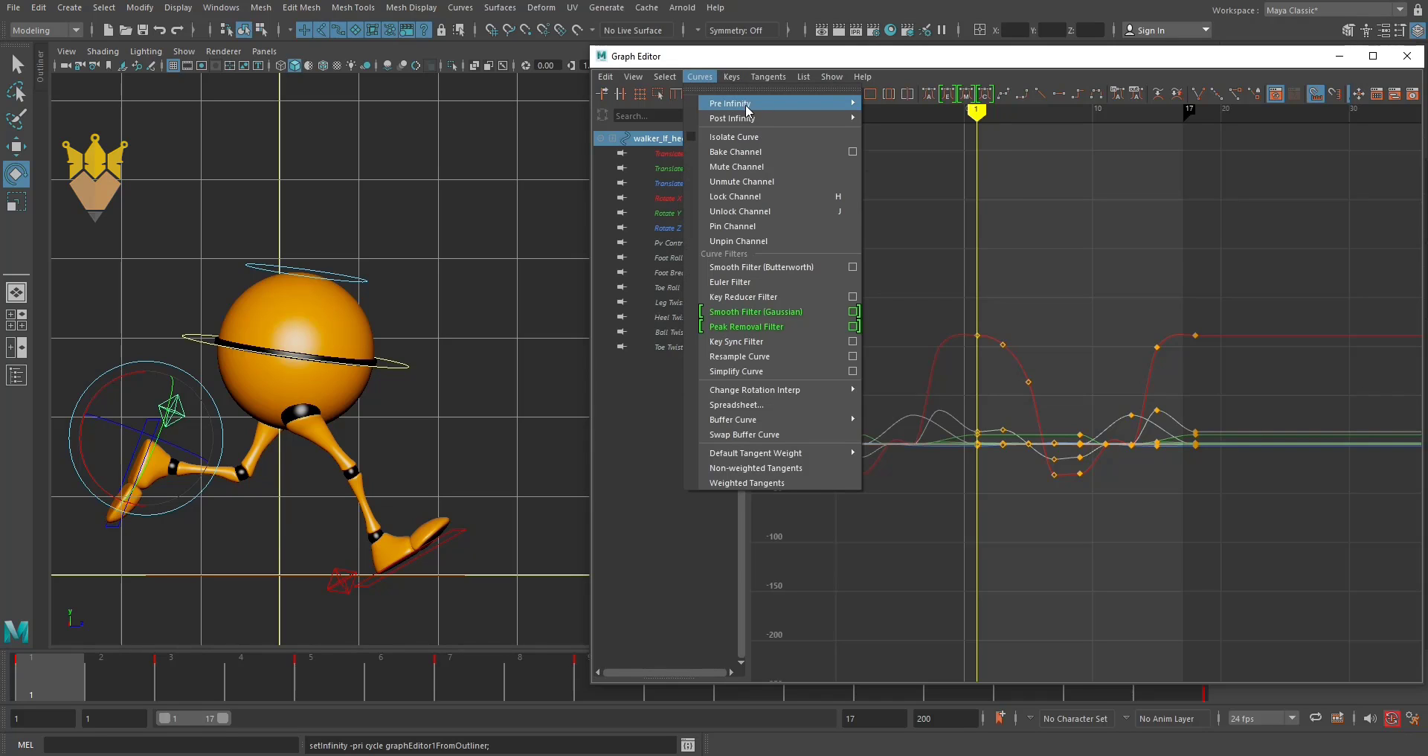
click(891, 119)
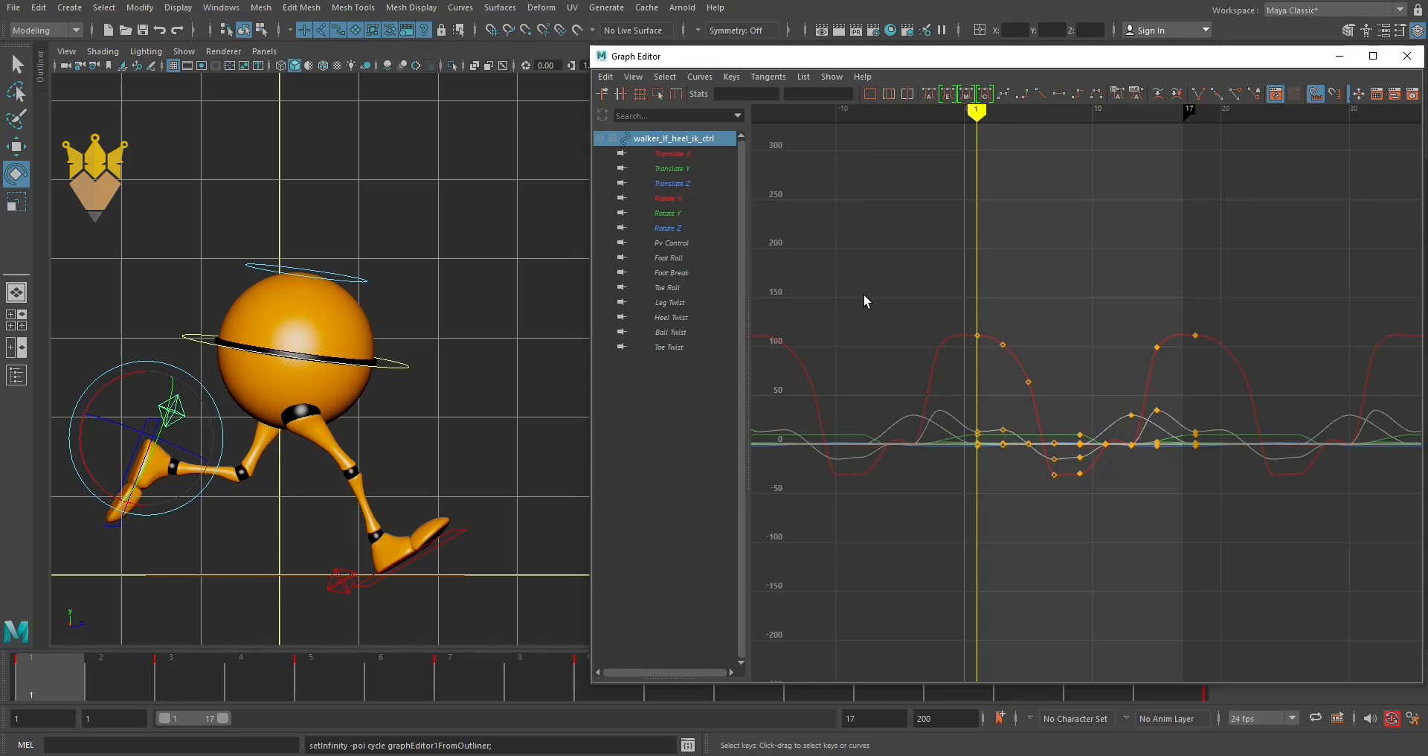
click(671, 153)
Fit the Translate X and then Translate Y curves to the graph while scrubbing frames 1–3.
key(f)
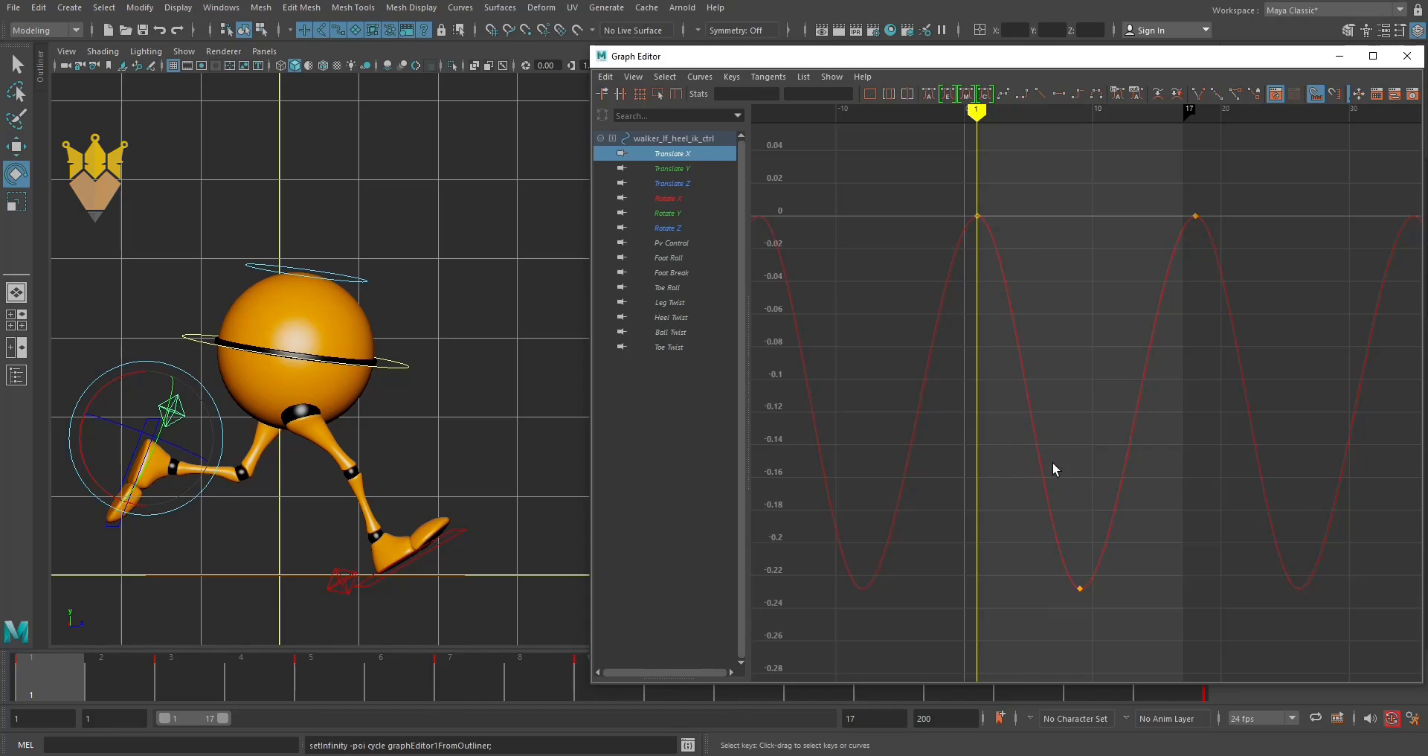
key(f)
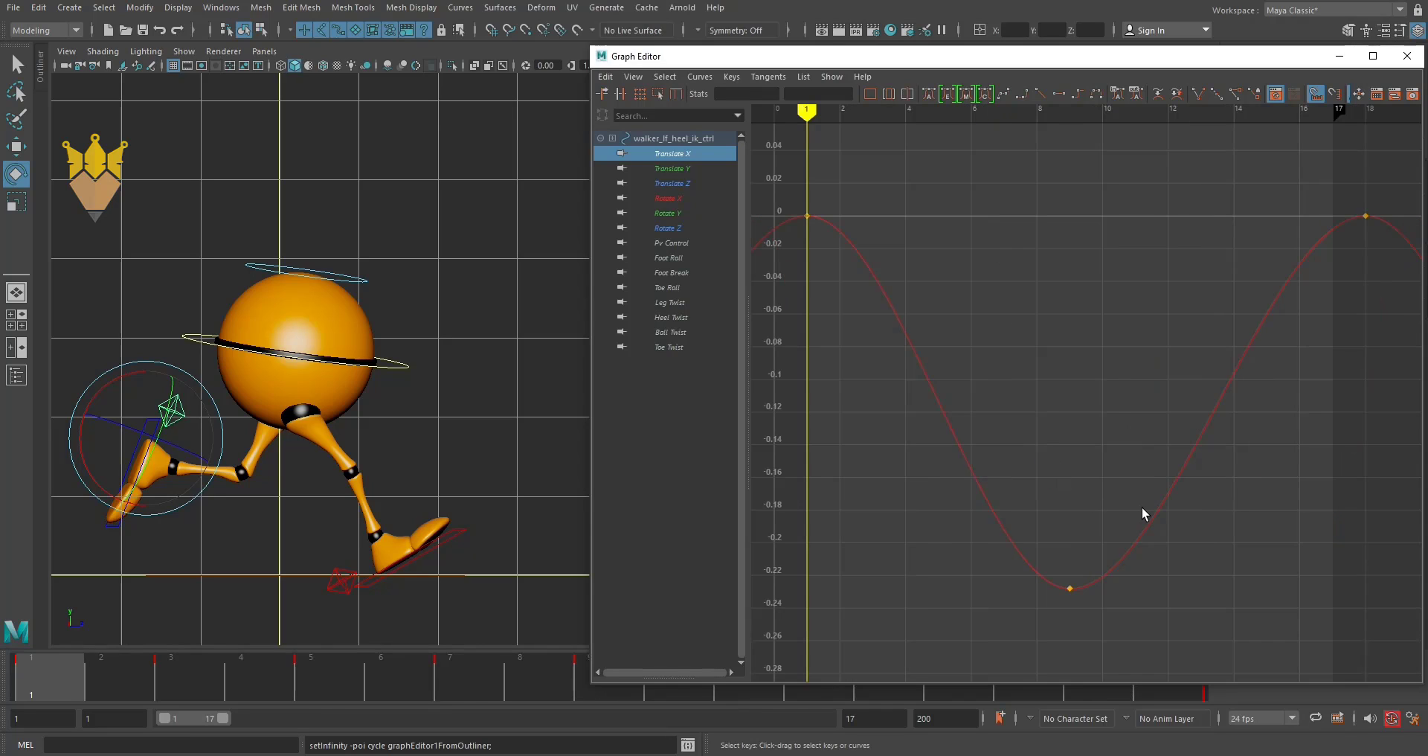
drag(813, 114, 872, 133)
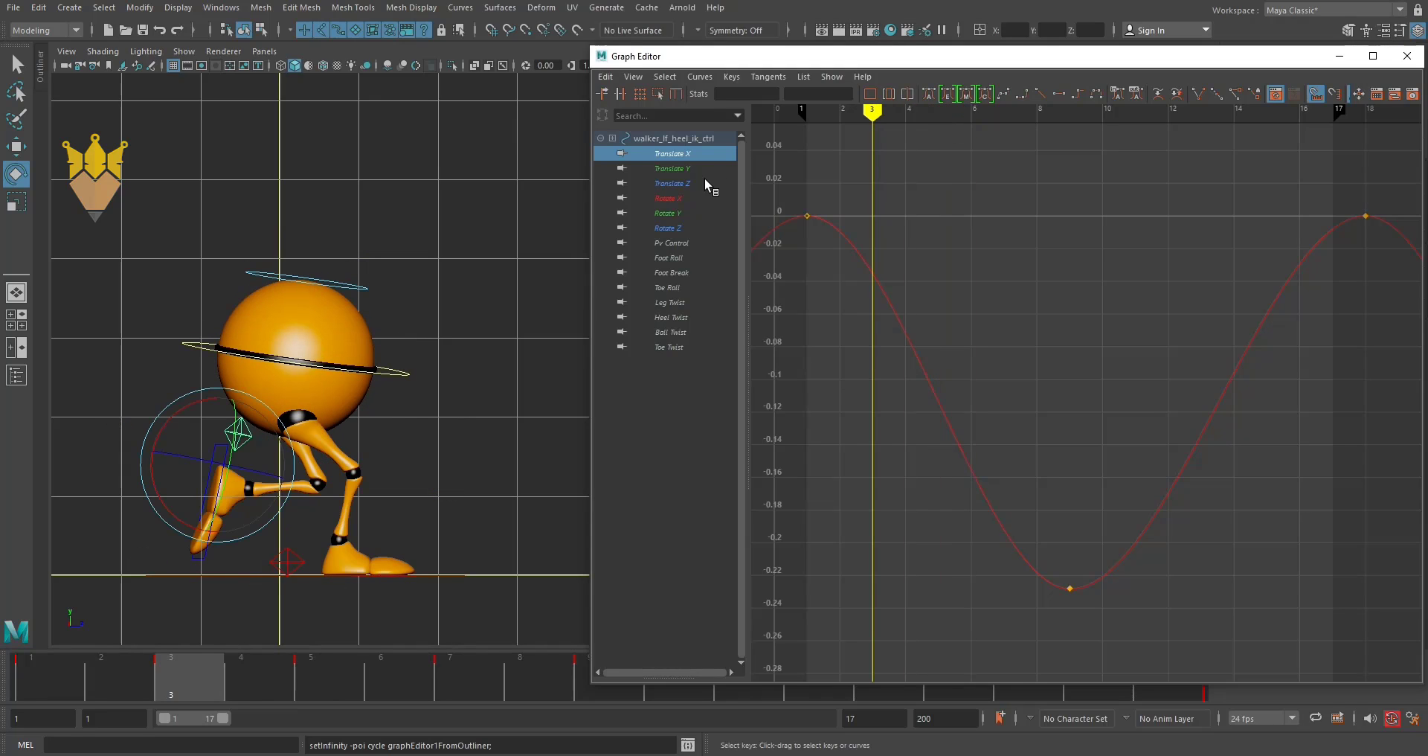
click(672, 168)
key(f)
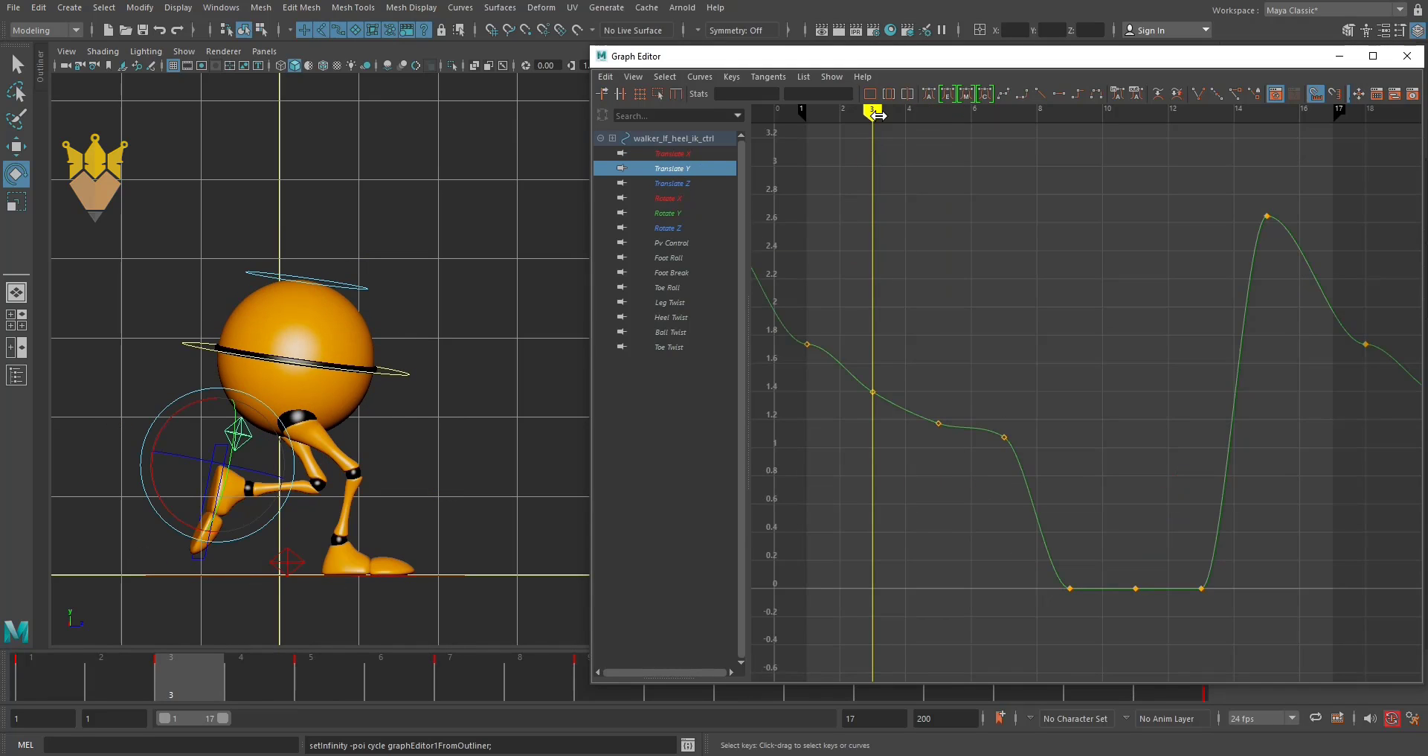
mouse_move(855, 113)
mouse_down()
mouse_move(814, 114)
mouse_move(872, 113)
mouse_up()
Delete the Translate Y keys at frames 3 and 5, keeping the key near frame 6.
drag(869, 347, 956, 465)
key(Delete)
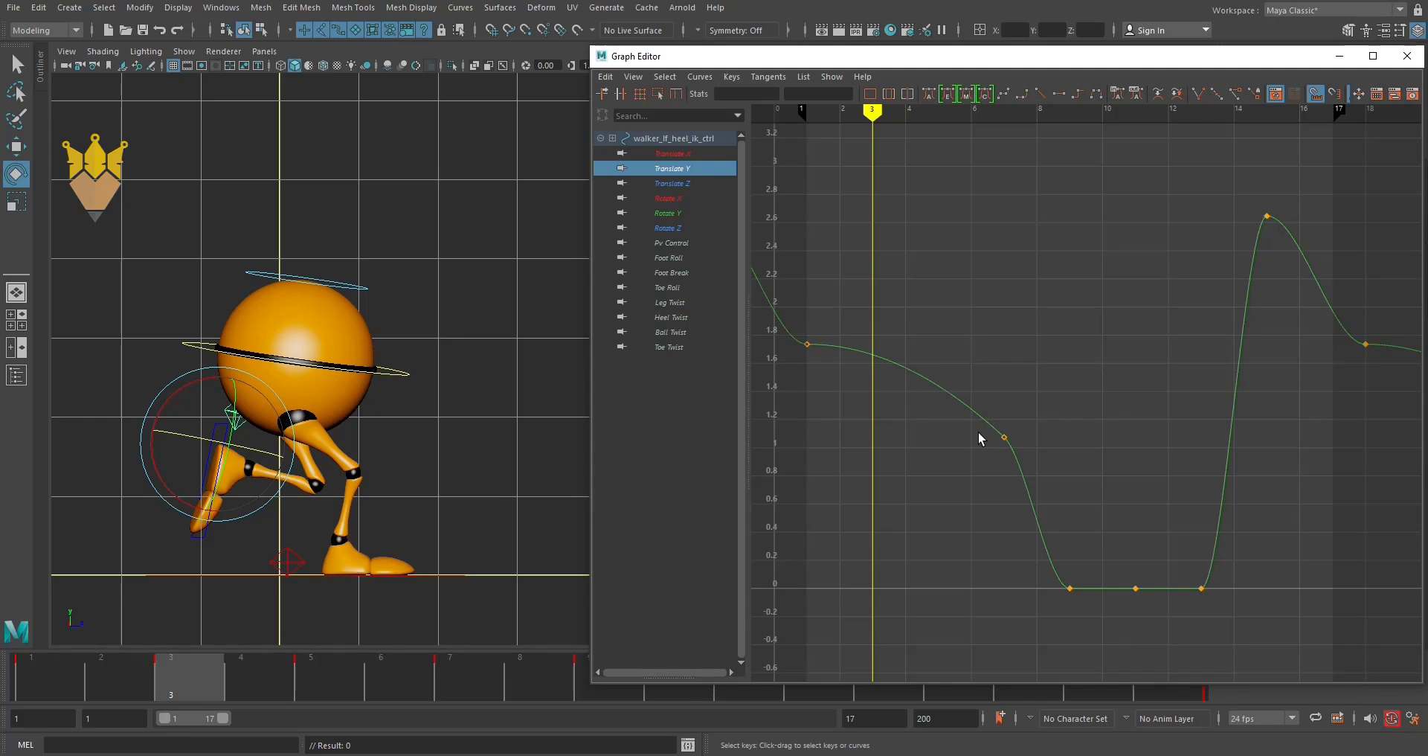
drag(994, 403, 1021, 453)
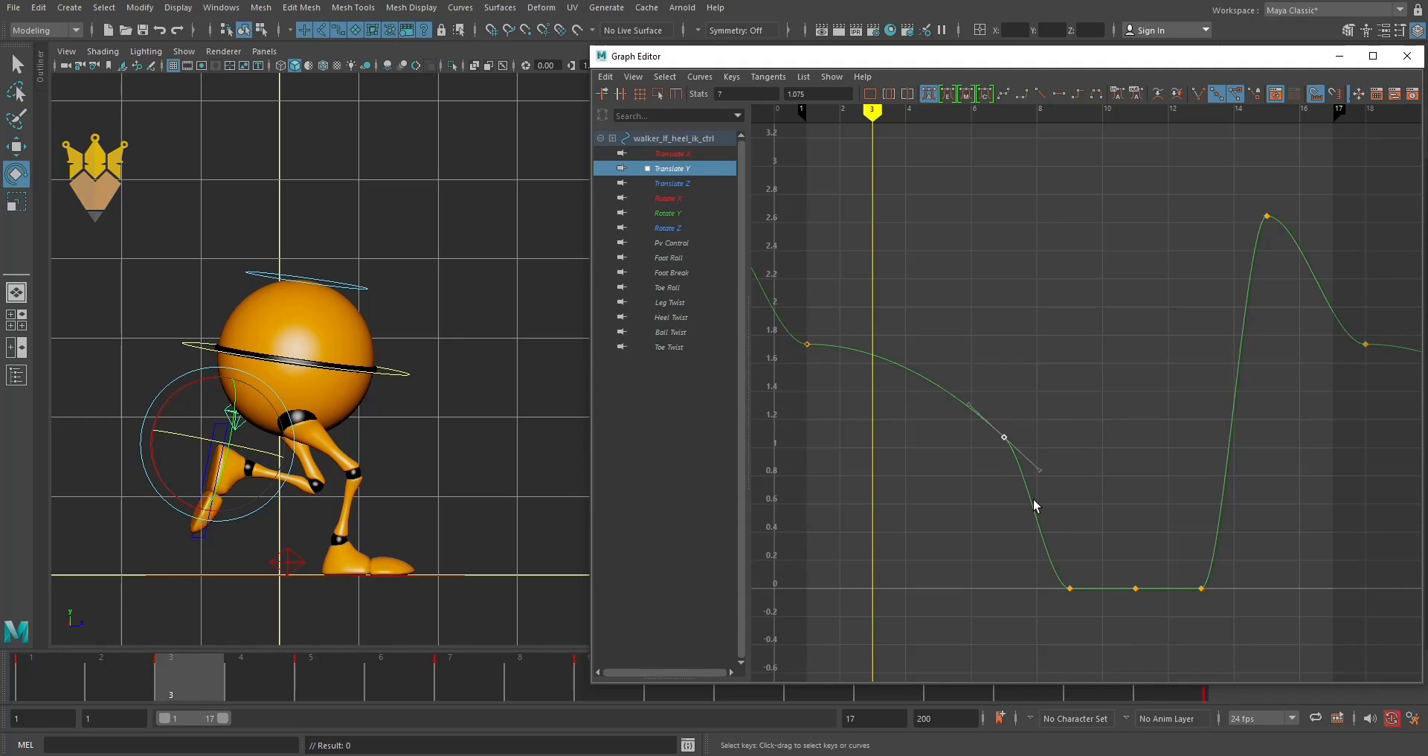
key(Delete)
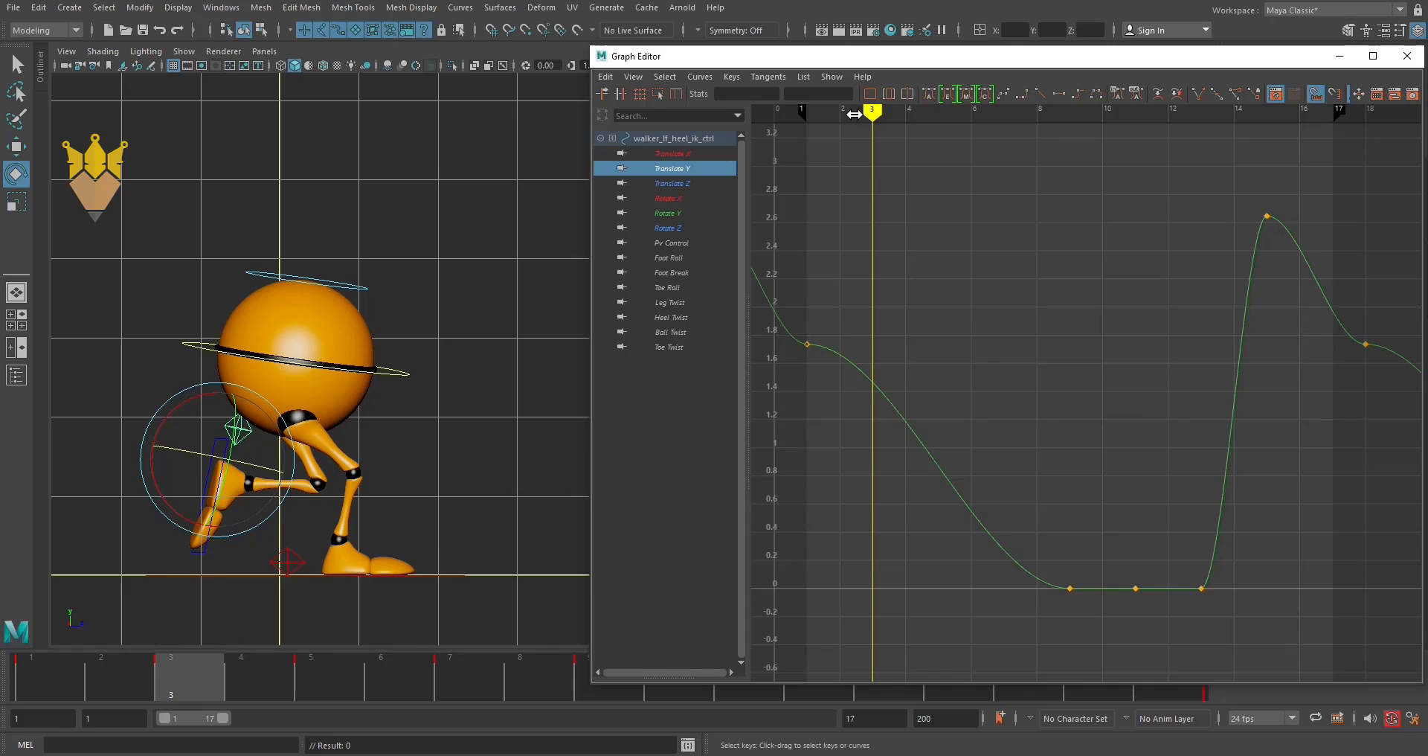
mouse_move(854, 113)
mouse_down()
mouse_move(813, 115)
mouse_move(967, 159)
mouse_move(867, 150)
mouse_move(927, 169)
mouse_up()
key(ctrl+z)
key(ctrl+z)
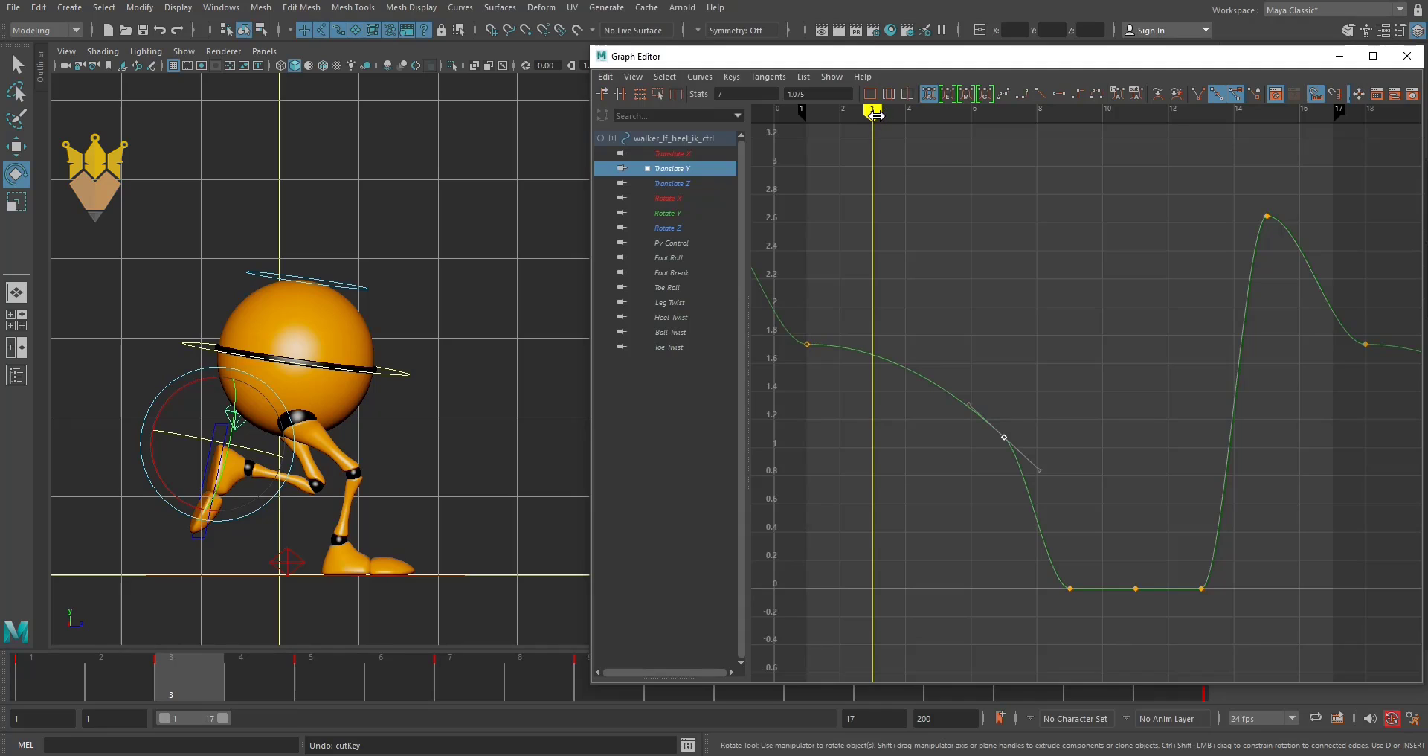
mouse_move(876, 114)
mouse_down()
mouse_move(972, 139)
mouse_move(812, 141)
mouse_up()
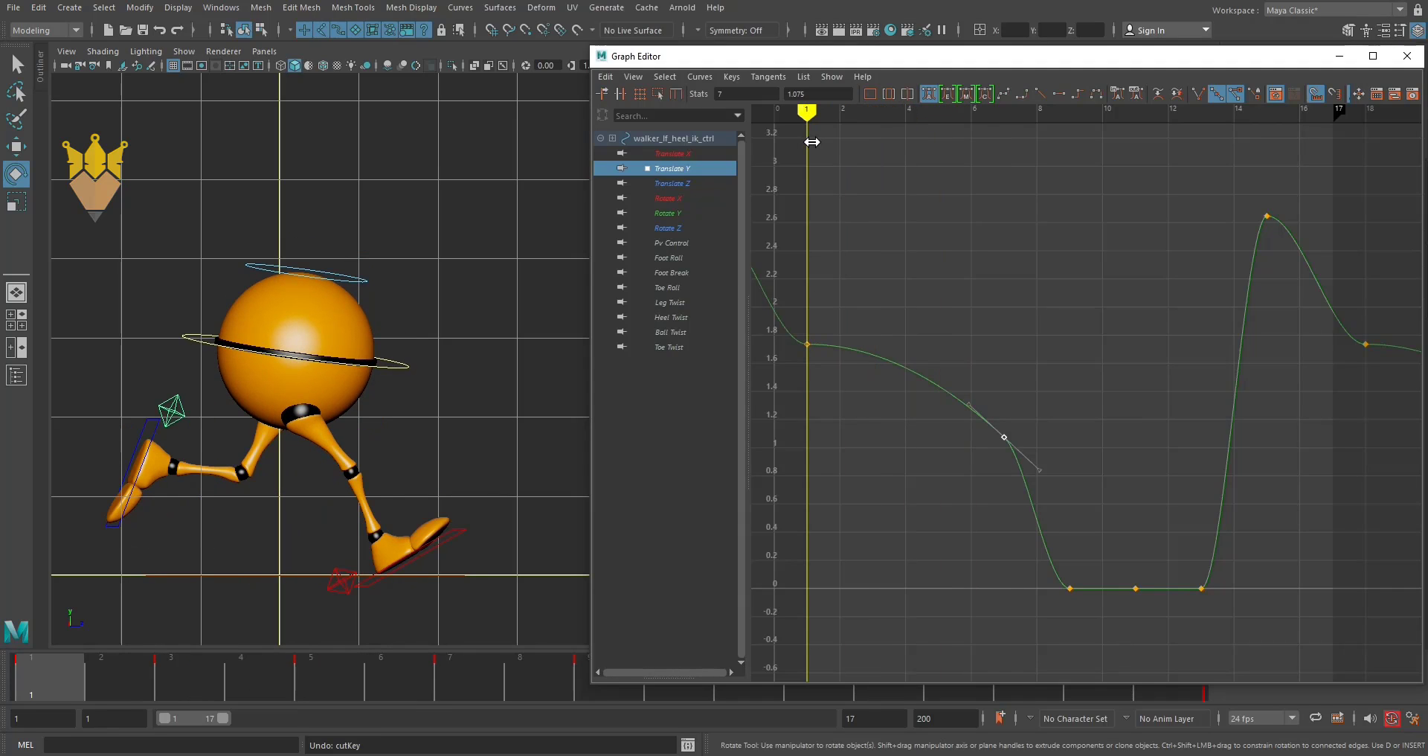
Raise the frame-17 key's left tangent and tilt the frame-1 tangent downward on Translate Y.
key(alt+period)
scroll(1257, 511, down, 2)
scroll(1221, 498, down, 2)
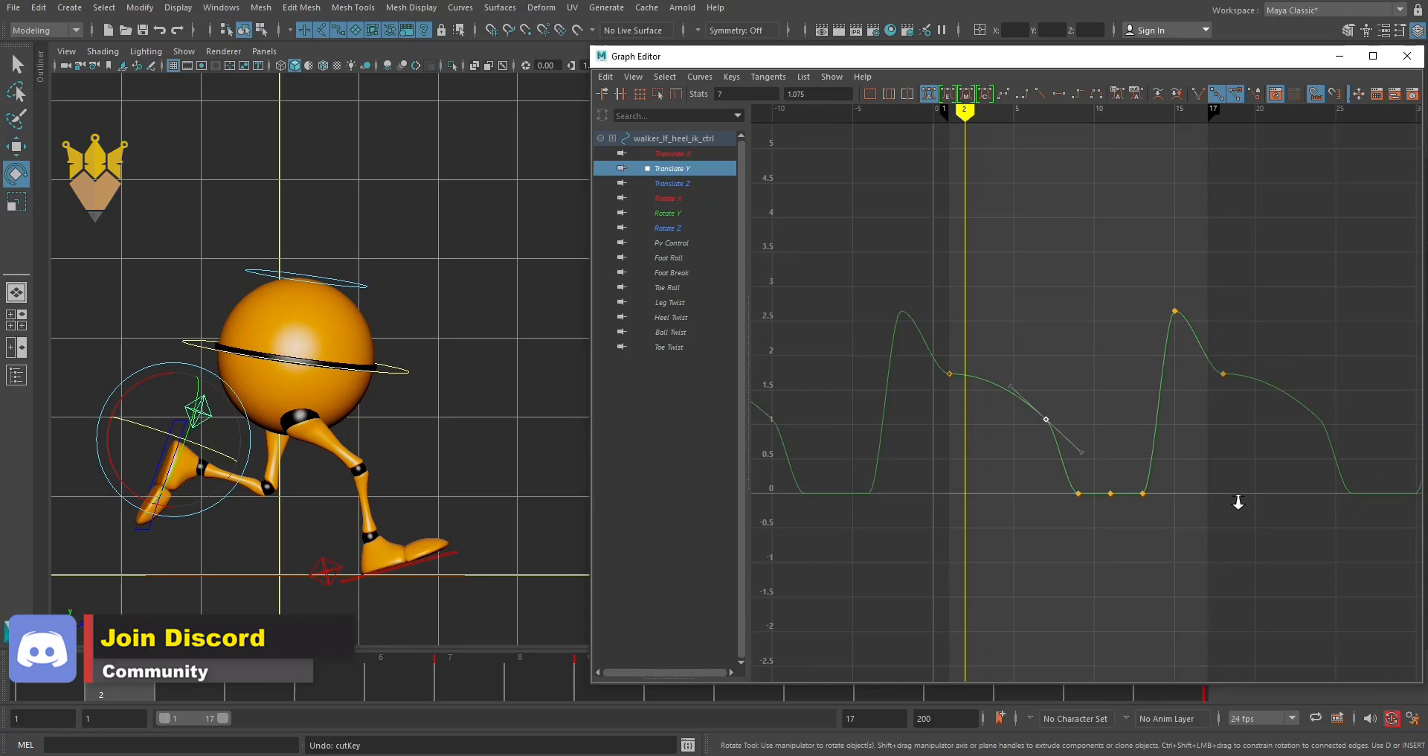
scroll(1257, 333, up, 2)
click(1249, 368)
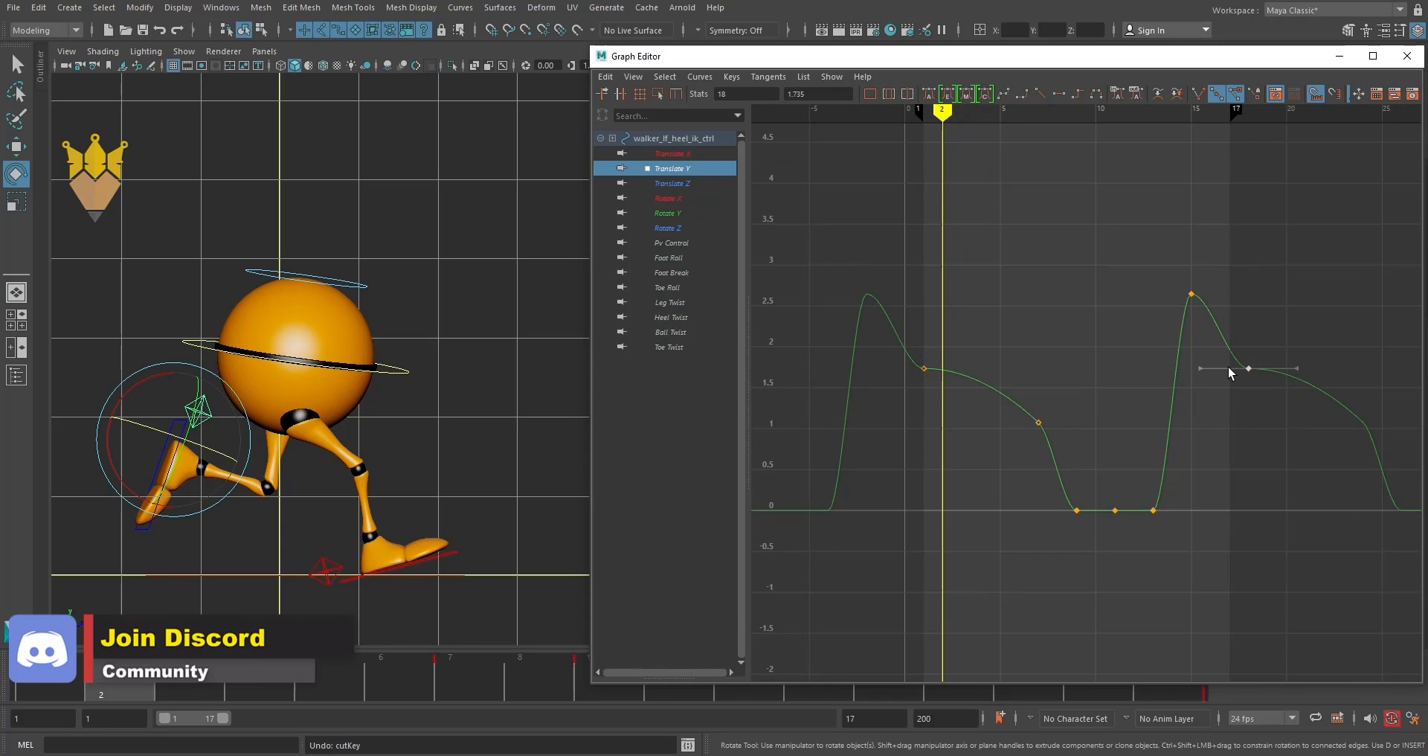
mouse_move(1220, 433)
middle_down()
mouse_move(1218, 414)
mouse_move(1213, 435)
middle_up()
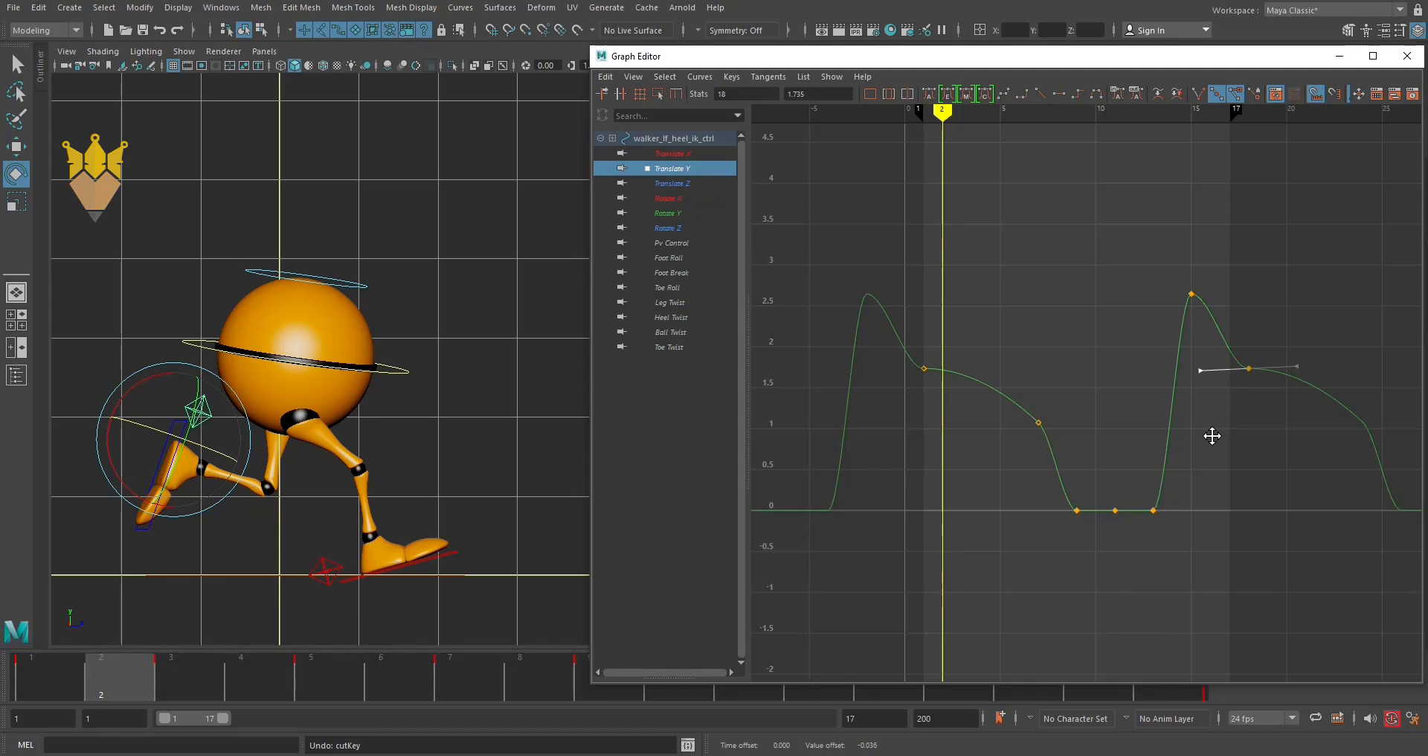
middle_drag(1209, 431, 1208, 413)
drag(897, 412, 981, 330)
middle_drag(962, 422, 951, 437)
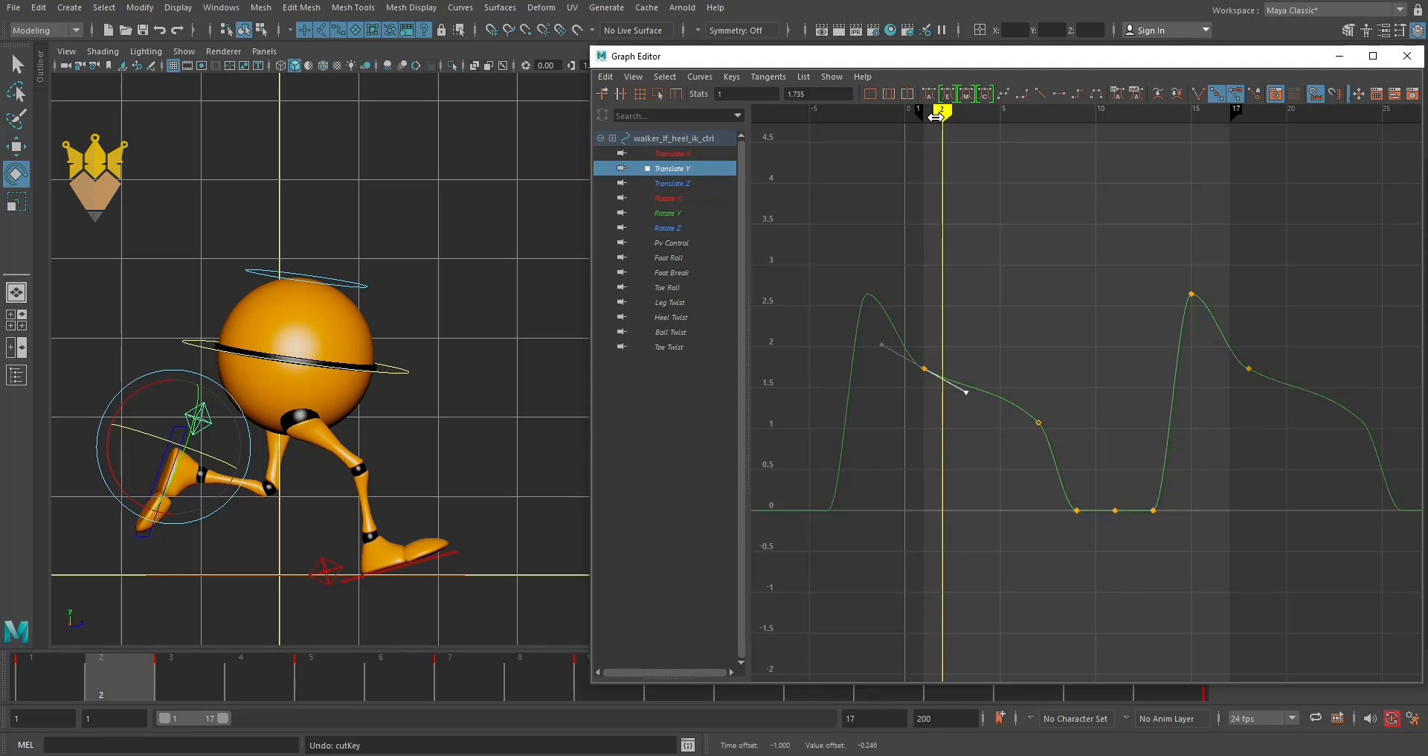
mouse_move(937, 116)
mouse_down()
mouse_move(911, 122)
mouse_move(1133, 182)
mouse_up()
Show the left heel's Translate Z curve and delete its two keys near frames 3 and 5.
click(669, 185)
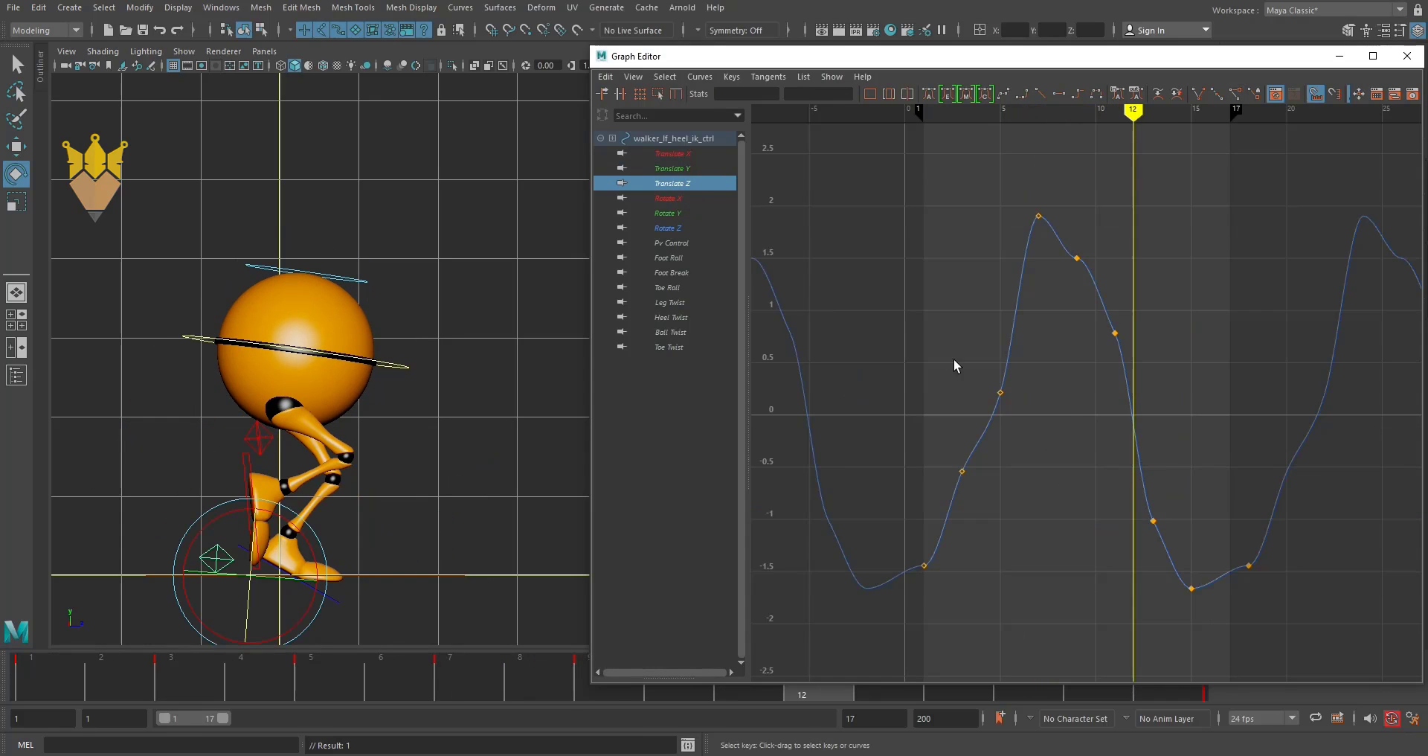
mouse_move(1133, 111)
mouse_down()
mouse_move(949, 170)
mouse_move(961, 171)
mouse_up()
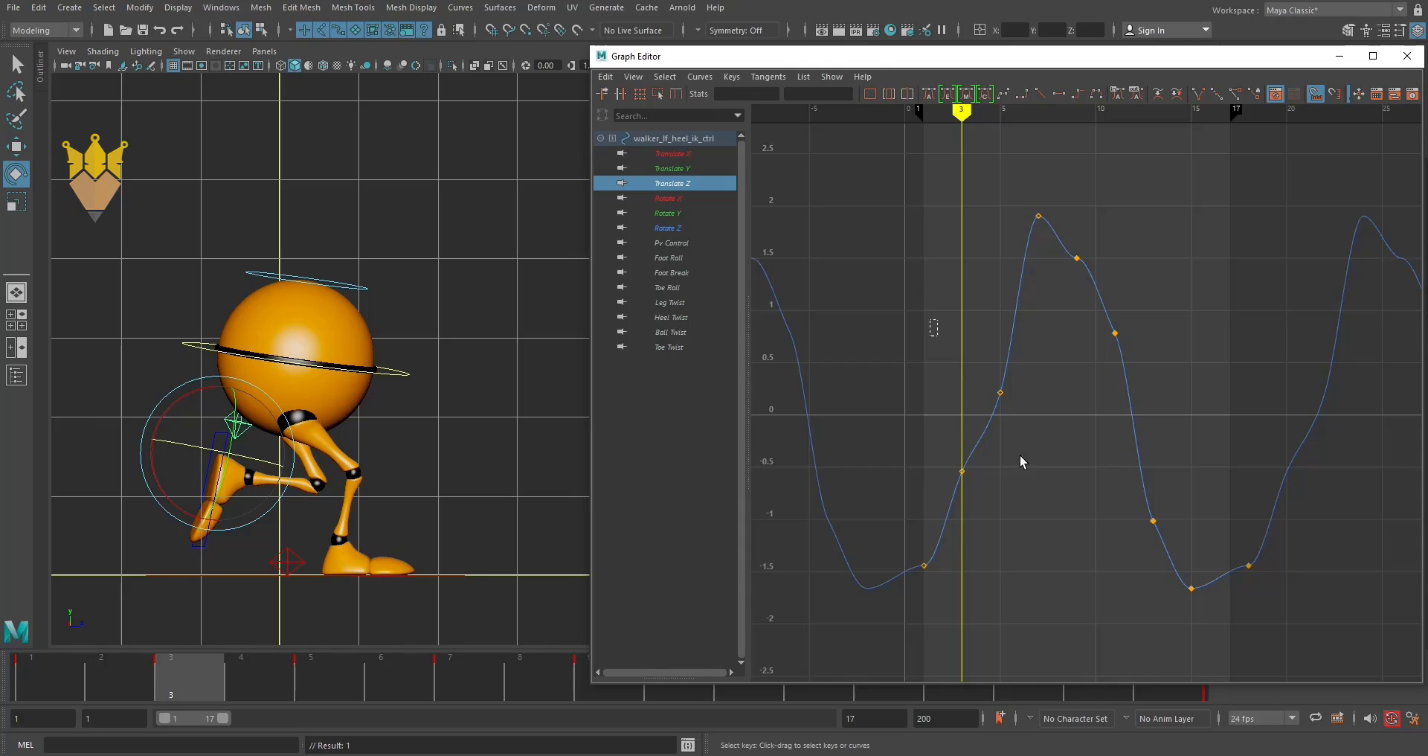
drag(1020, 455, 1034, 490)
key(Delete)
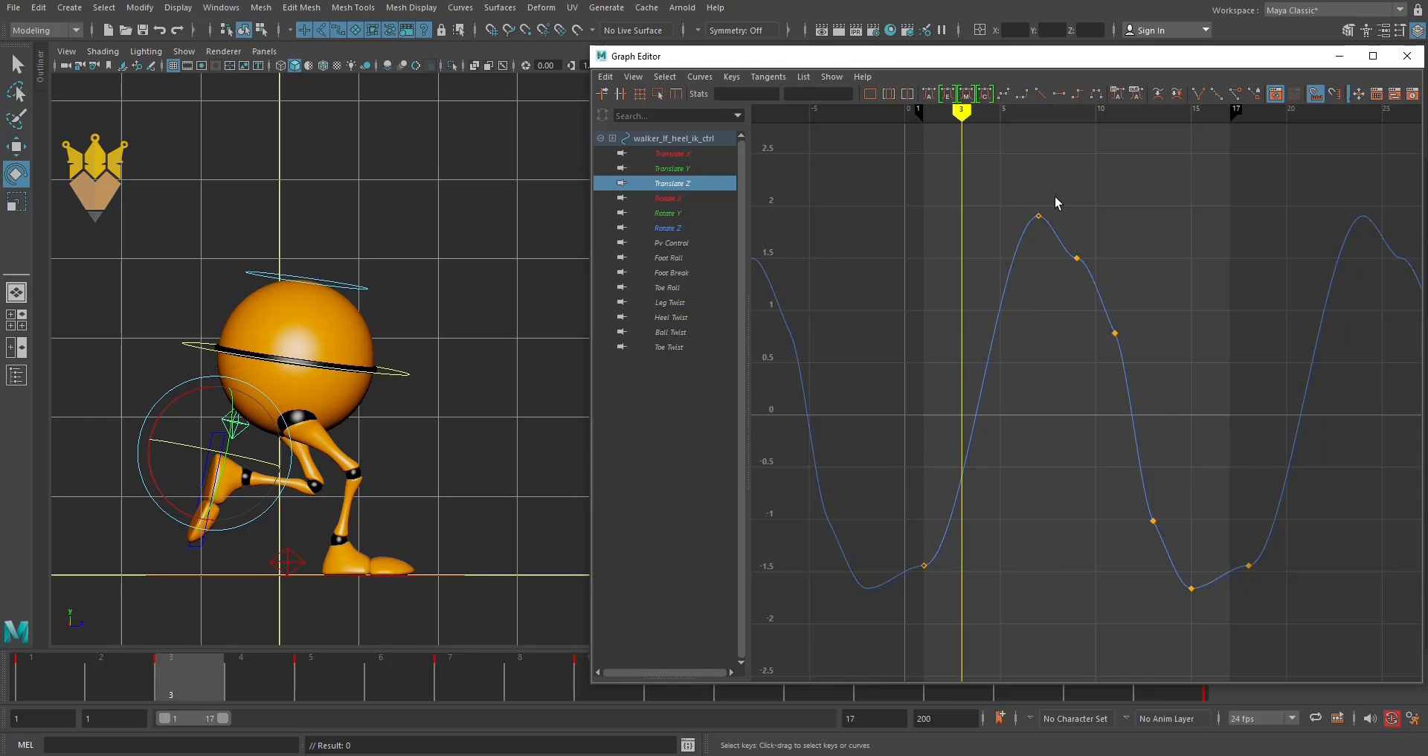
Delete three falling-slope Translate Z keys, restore them after checking frames 9–11, and close the Graph Editor.
drag(971, 116, 1094, 116)
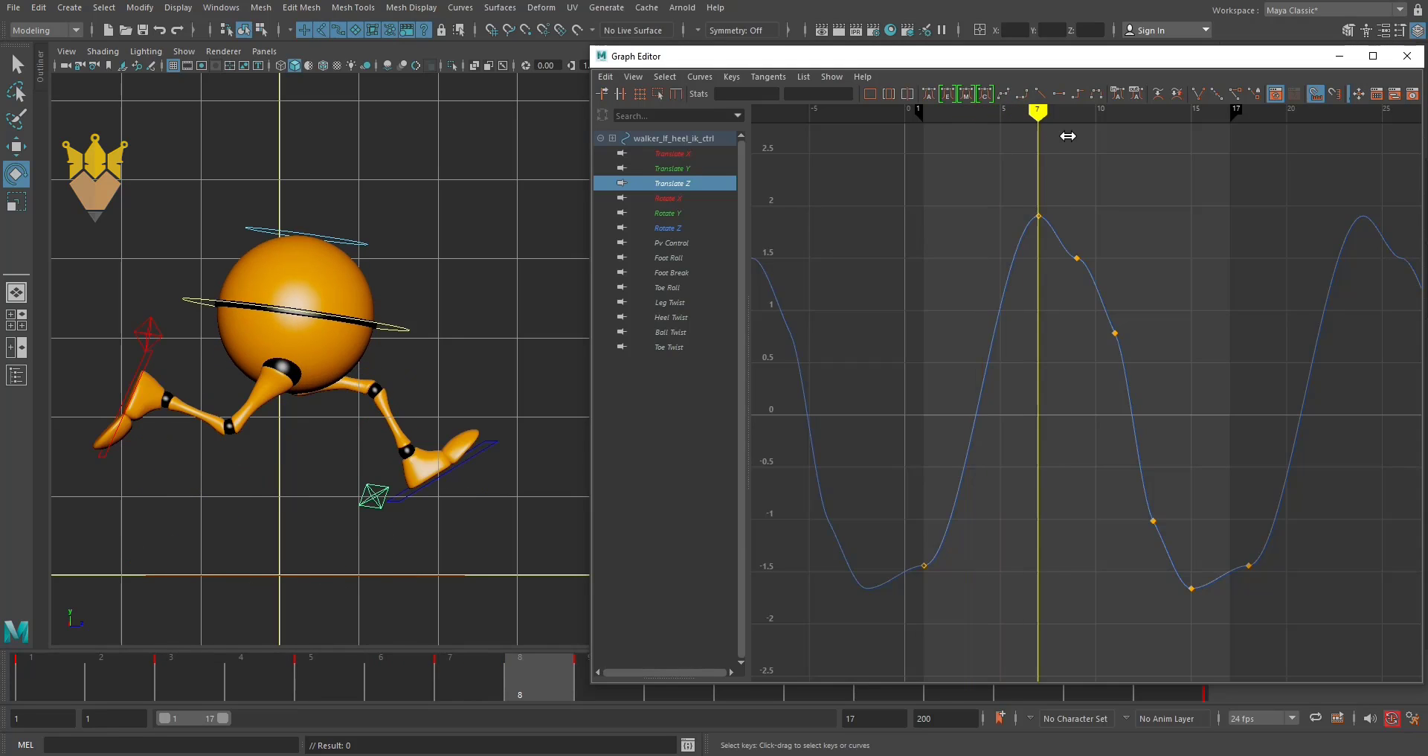
drag(1169, 217, 1044, 533)
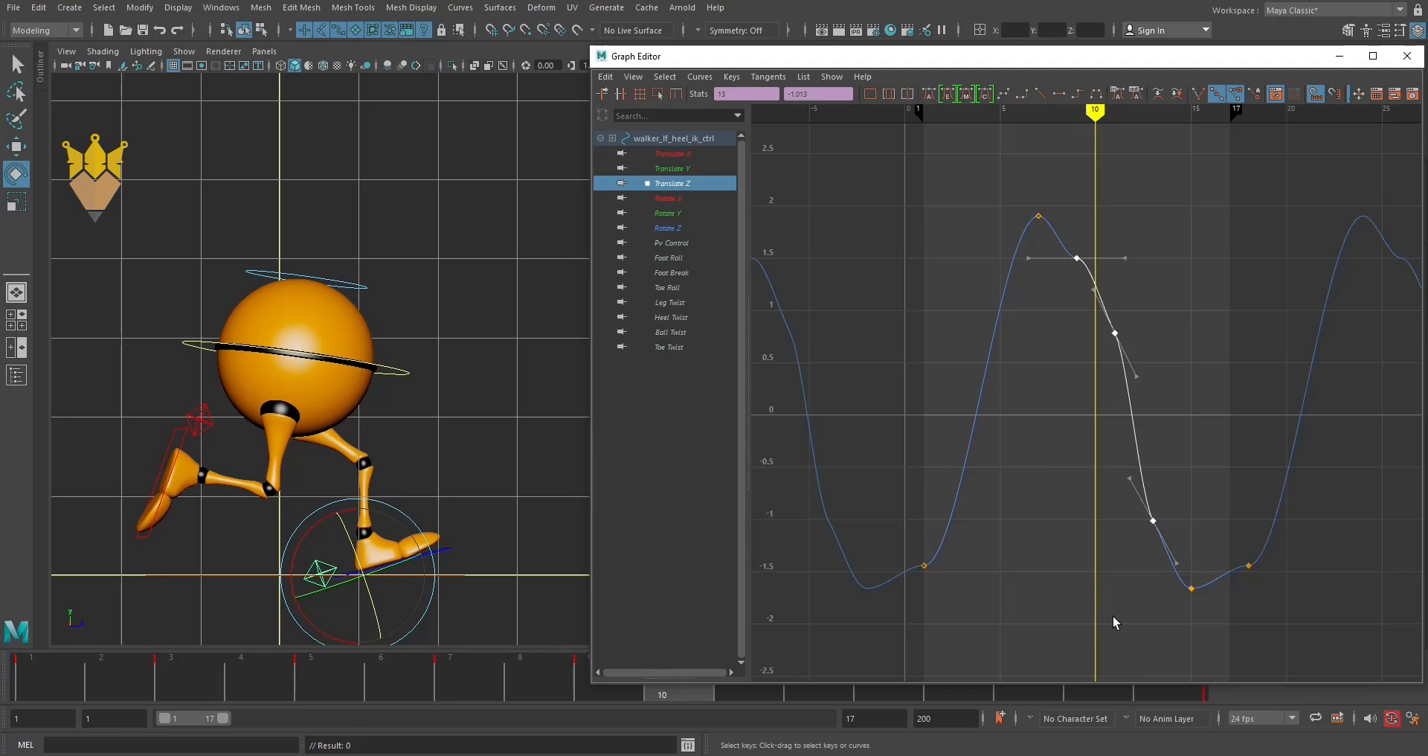
key(Delete)
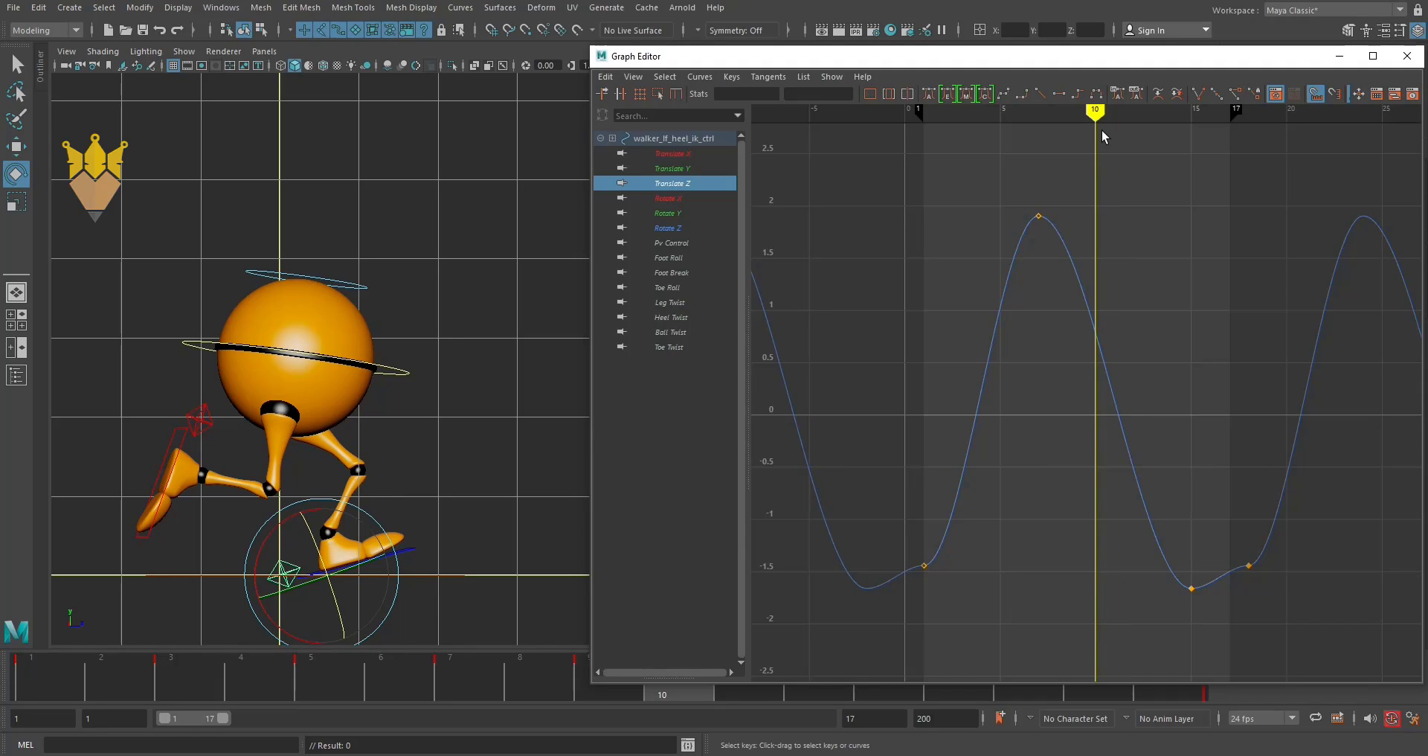
mouse_move(1094, 116)
mouse_down()
mouse_move(1119, 123)
mouse_move(1030, 136)
mouse_move(1074, 154)
mouse_up()
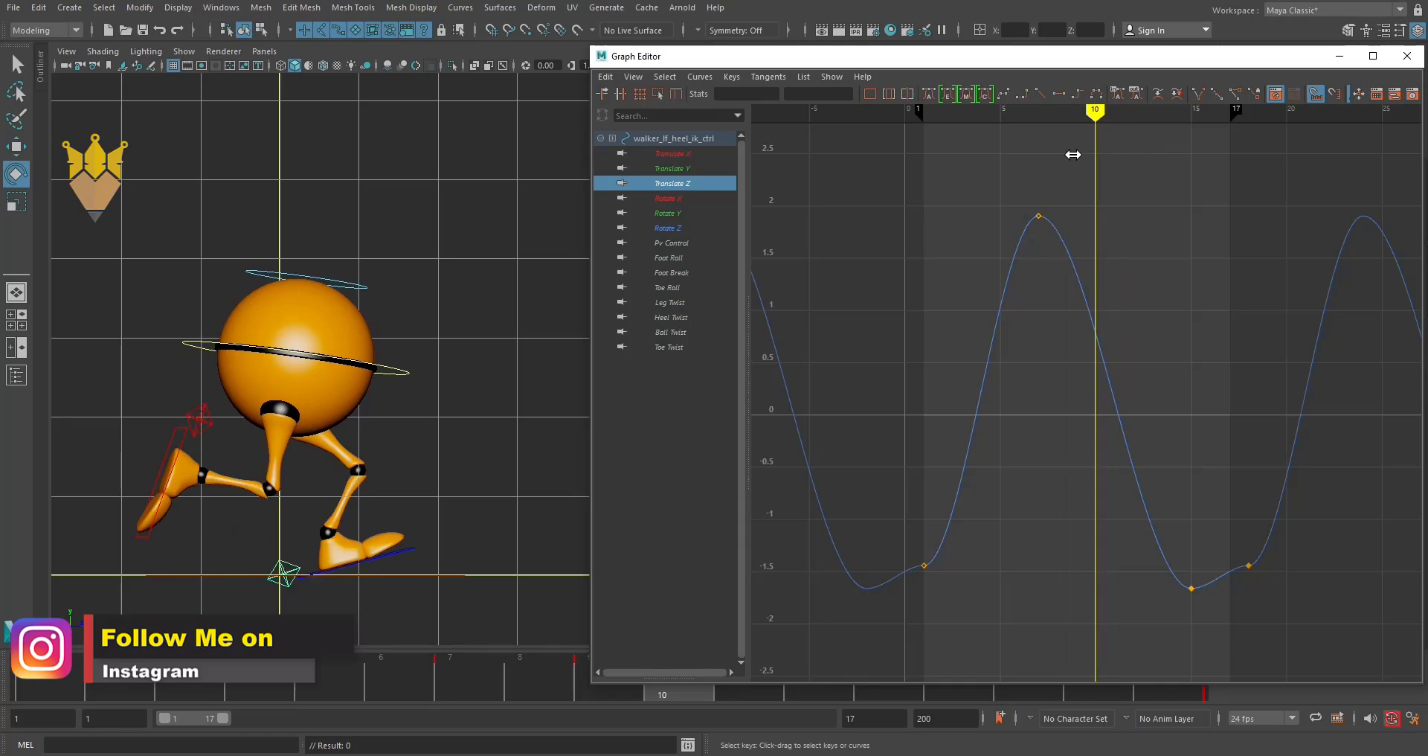
key(alt+comma)
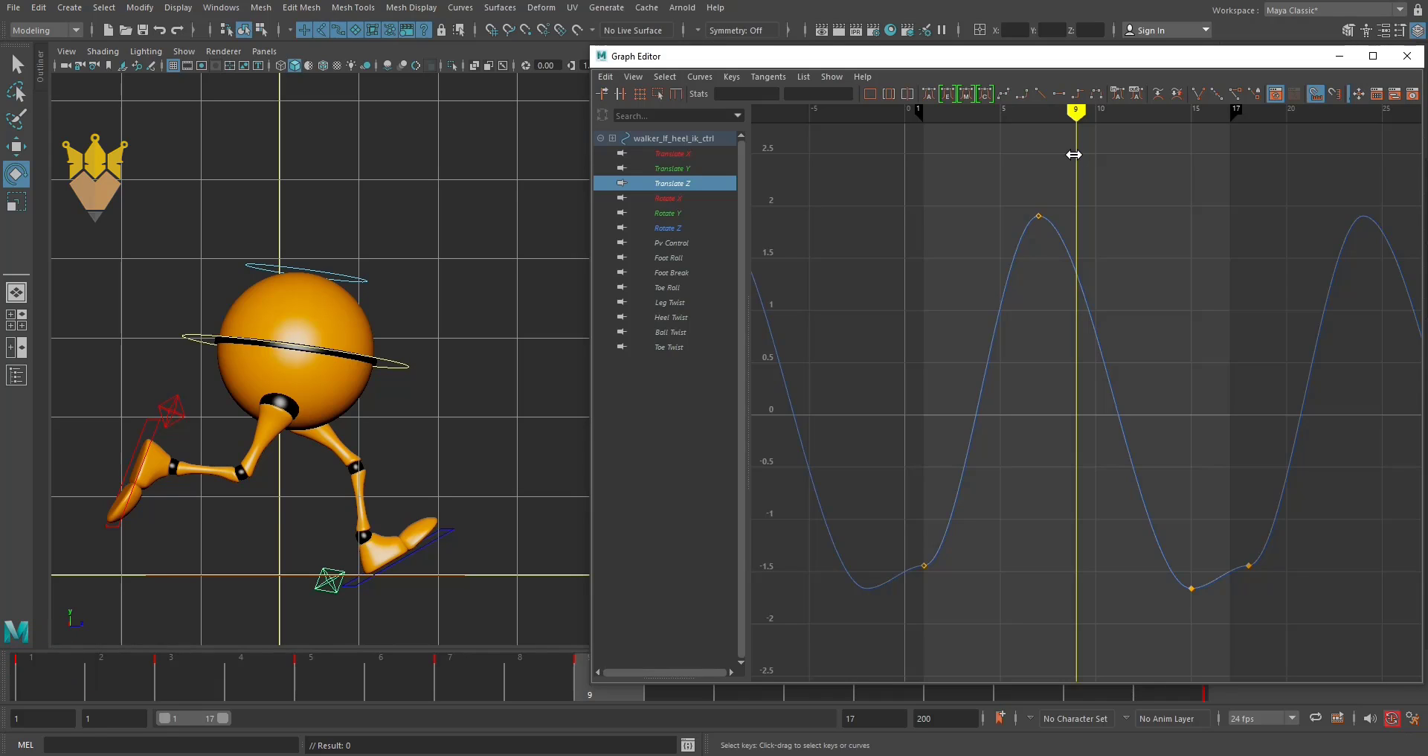
drag(1073, 154, 1101, 159)
key(ctrl+z)
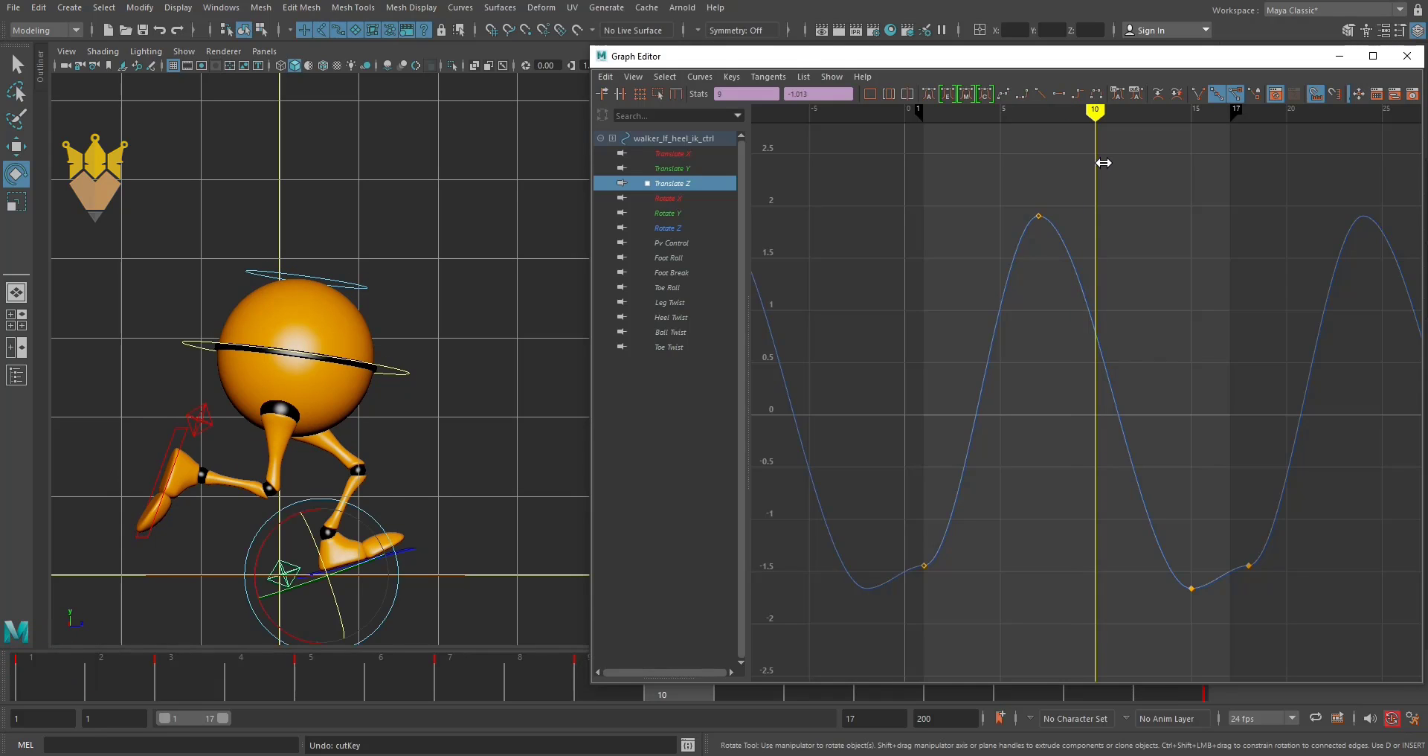
mouse_move(1107, 119)
mouse_down()
mouse_move(1057, 113)
mouse_move(1109, 159)
mouse_up()
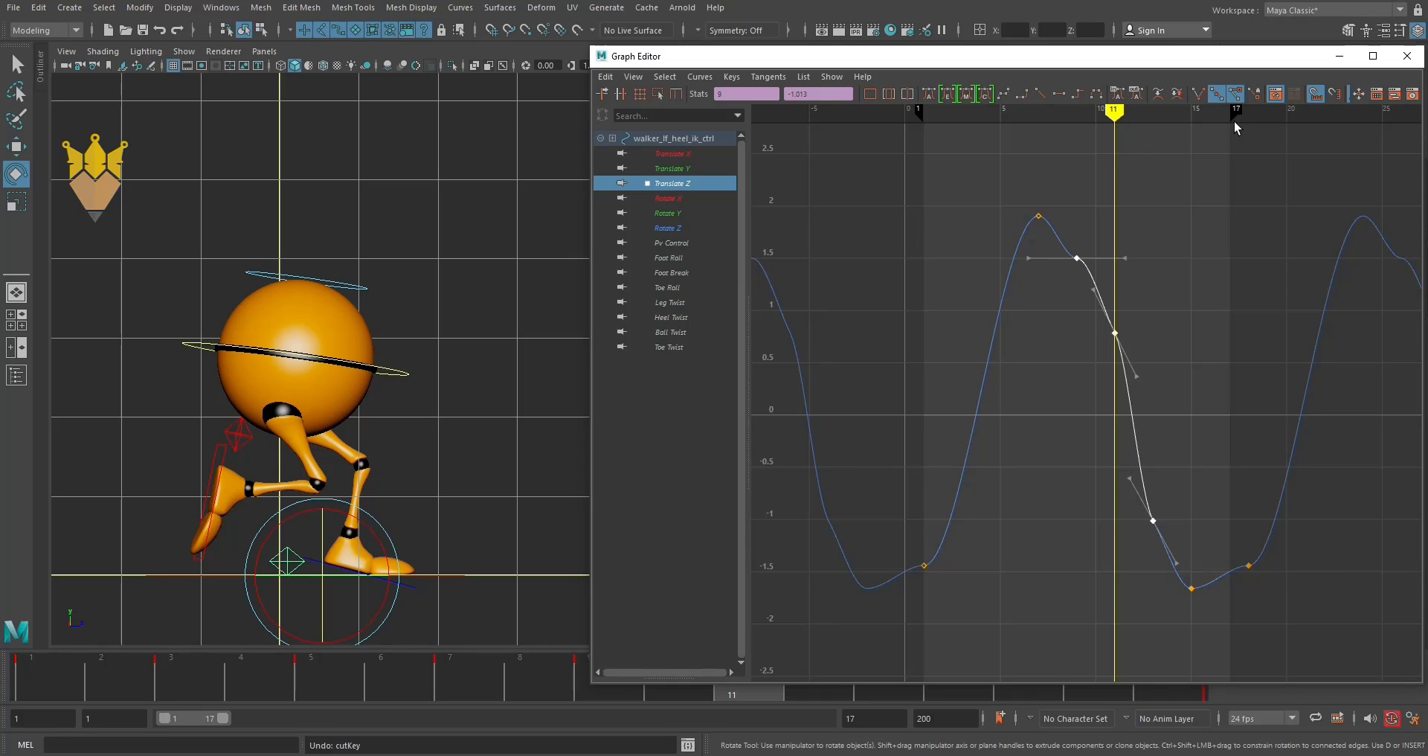
click(1340, 56)
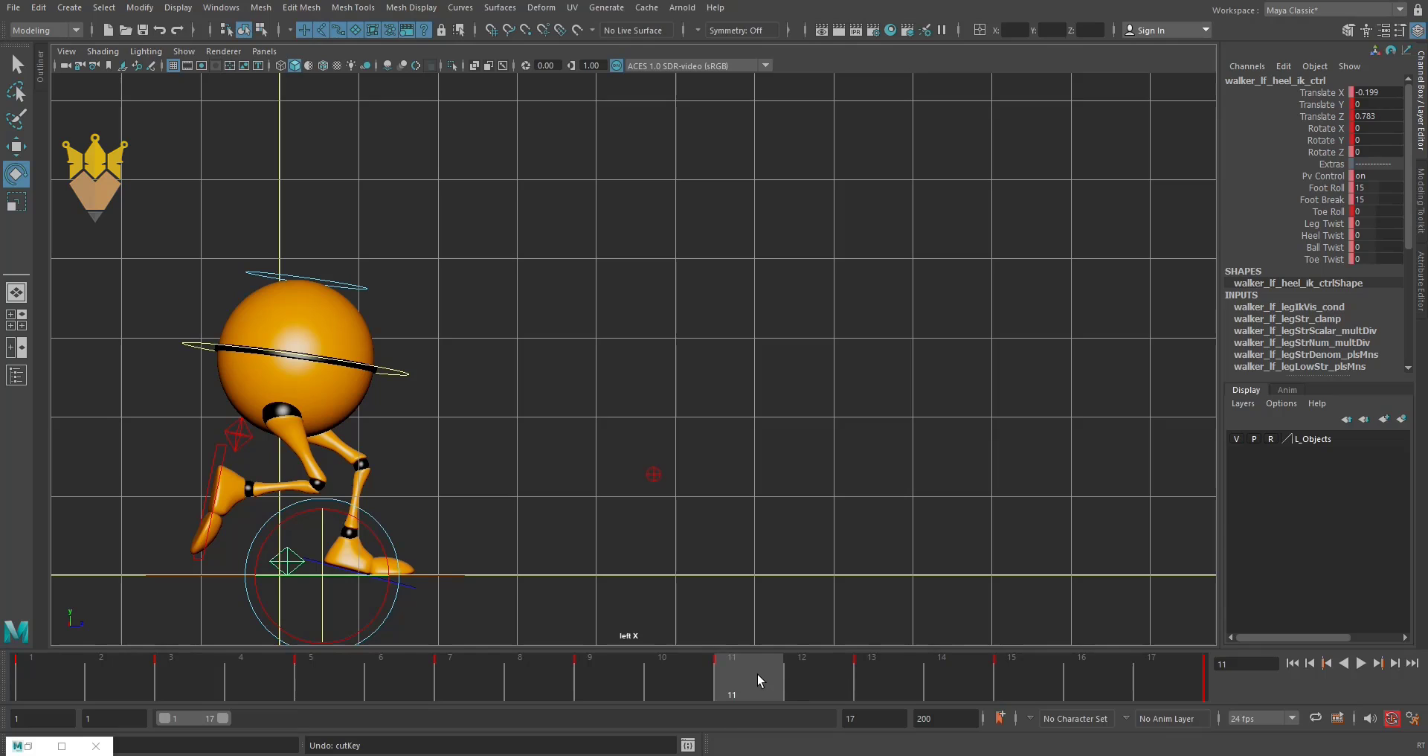
Set the left heel's Foot Roll and Foot Break to 0 at frame 11.
click(610, 685)
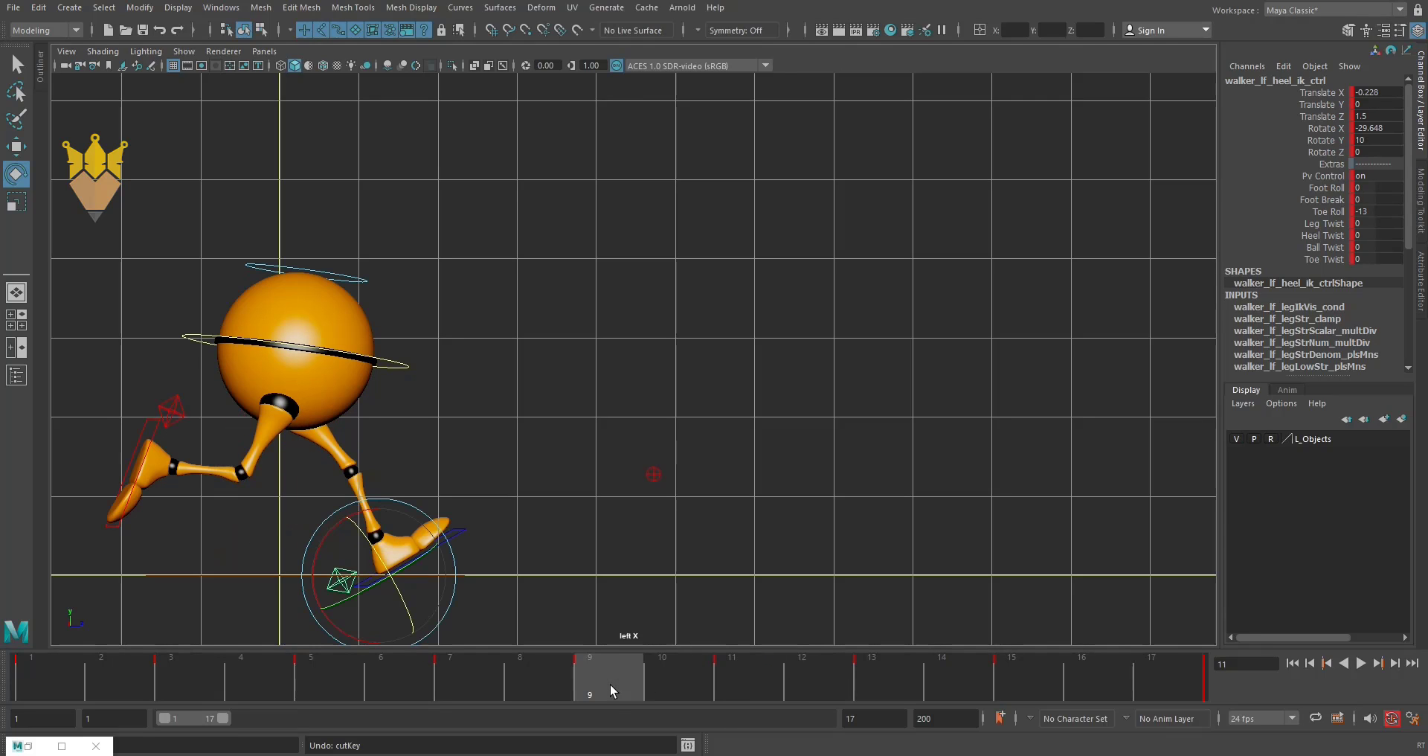
drag(610, 684, 729, 688)
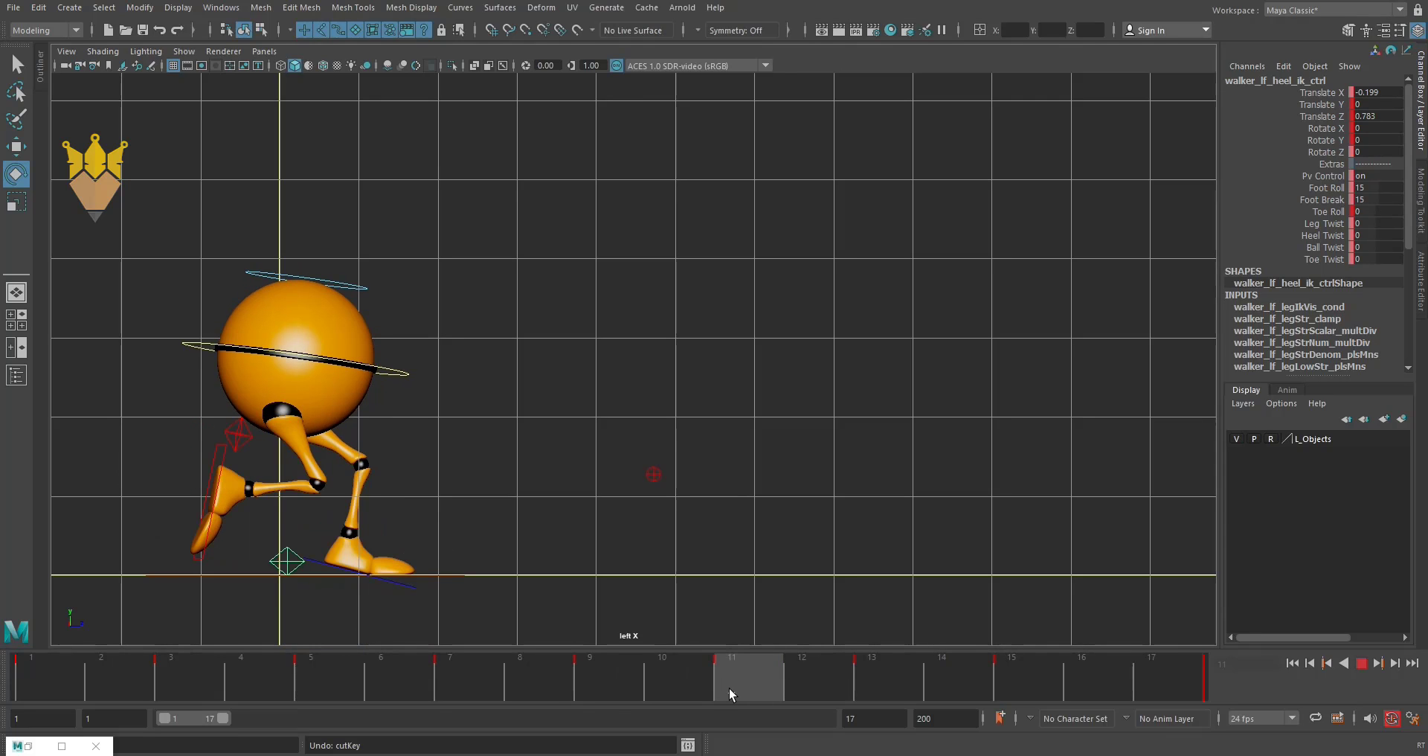
click(1367, 188)
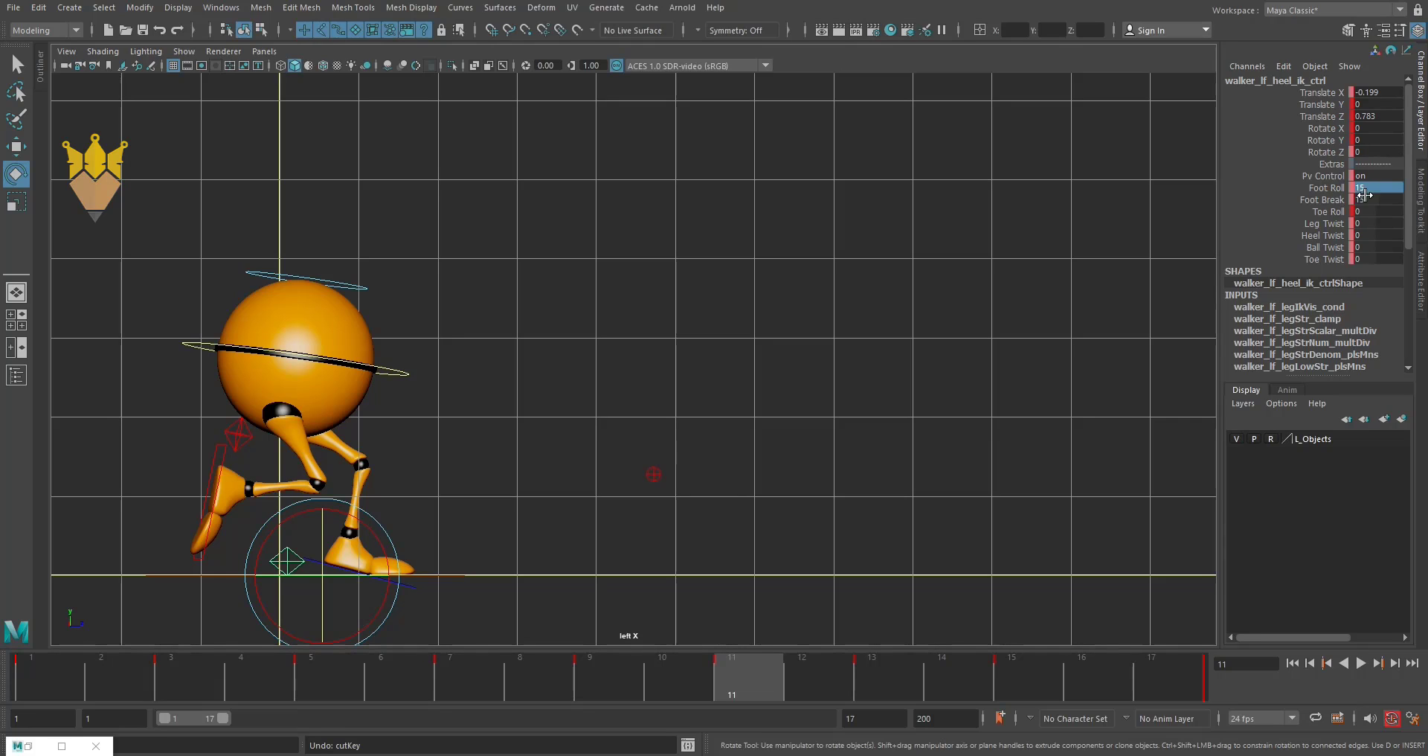
click(1365, 198)
text(0)
key(Return)
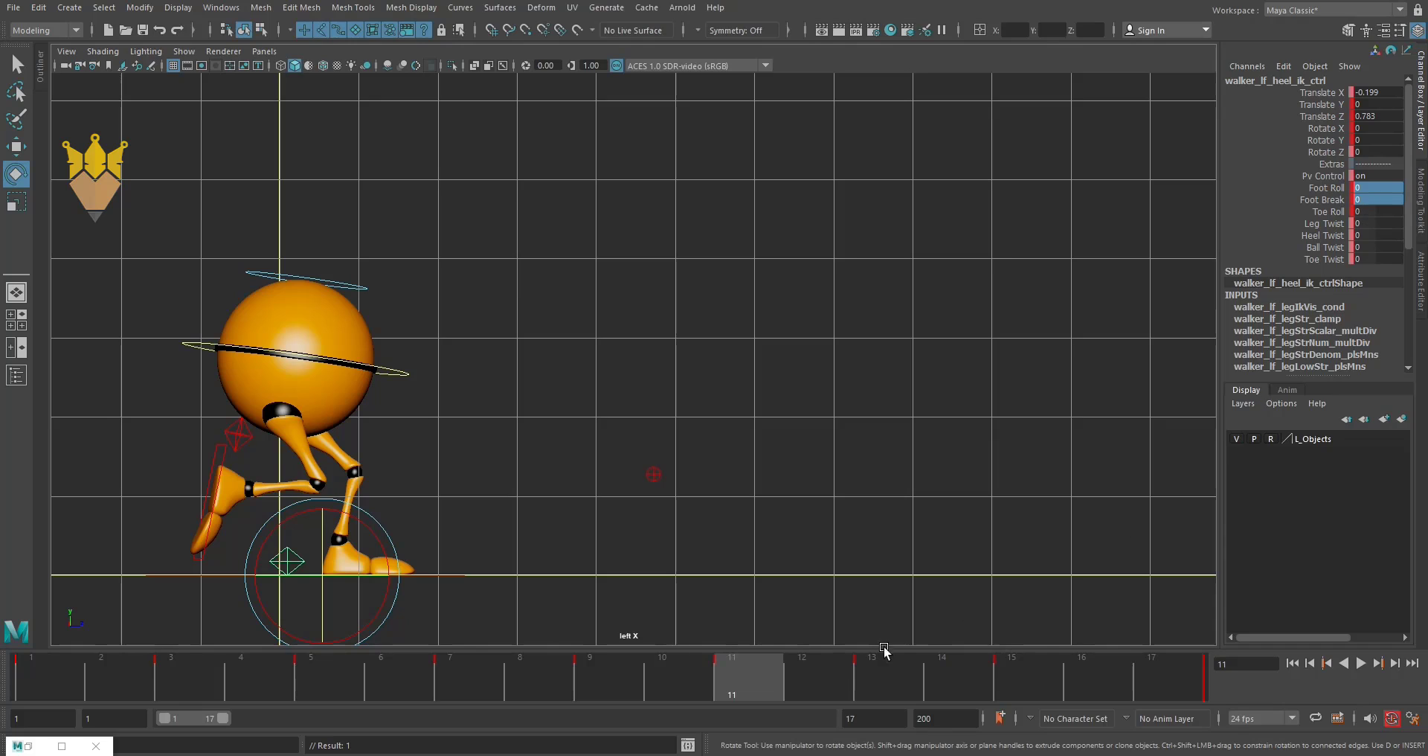
mouse_move(750, 669)
mouse_down()
mouse_move(907, 694)
mouse_move(332, 662)
mouse_up()
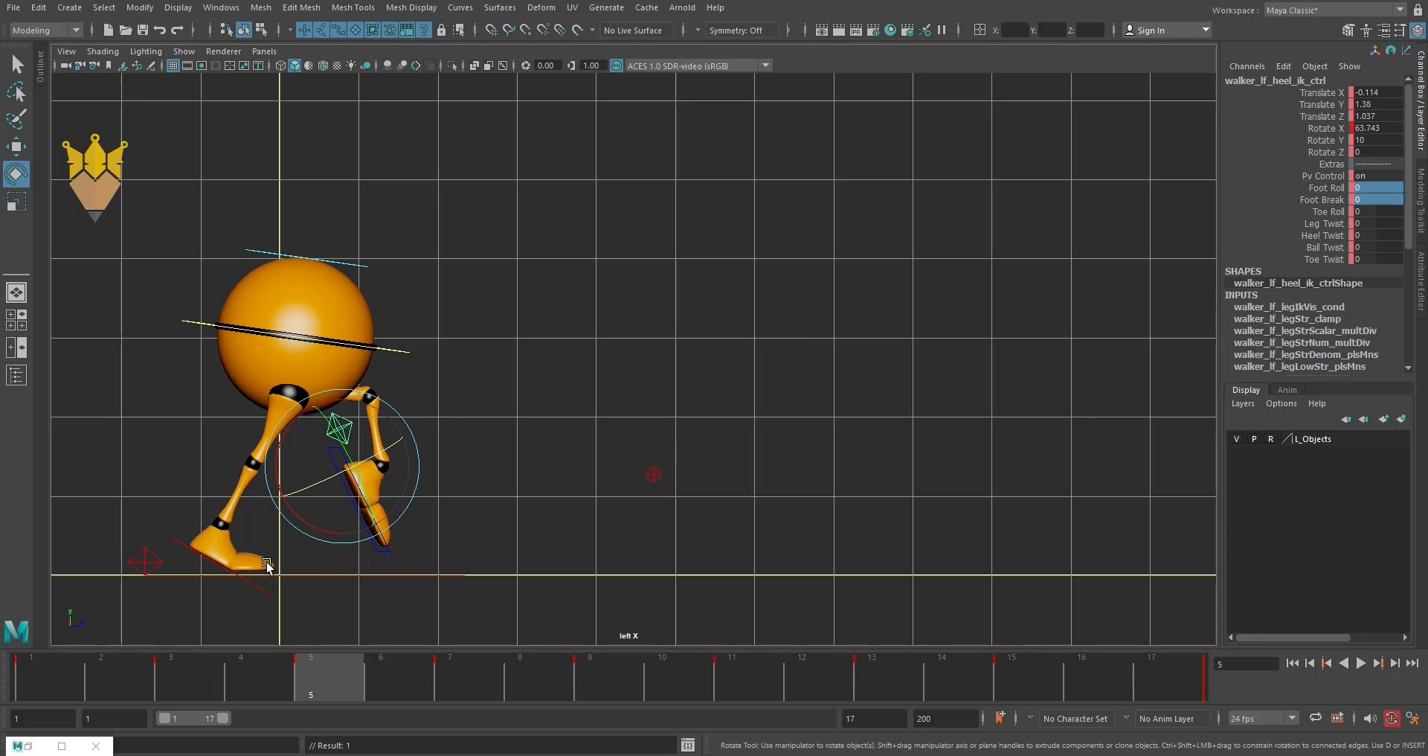
At frame 5, pose the left heel to Rotate X 20.903, Translate Y 0.685, Translate Z 0.021.
click(135, 564)
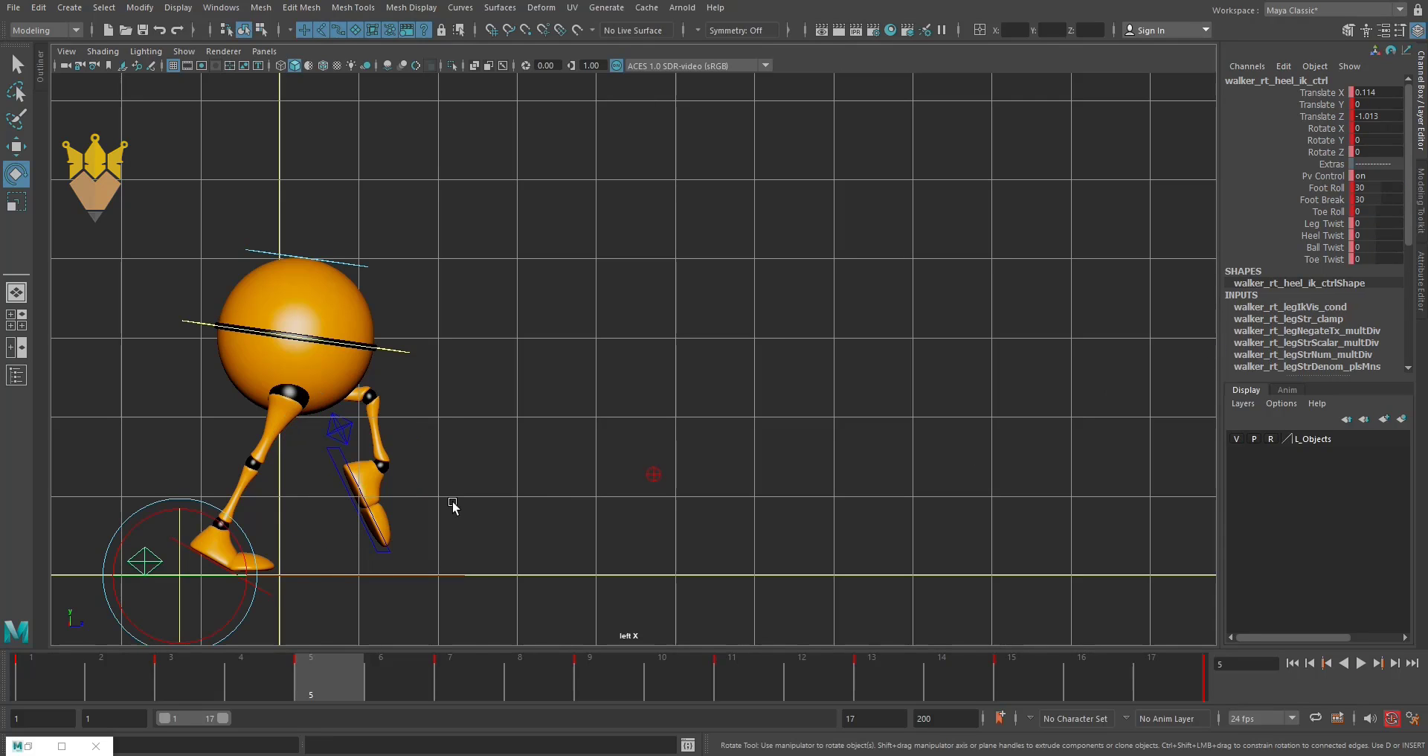
click(341, 418)
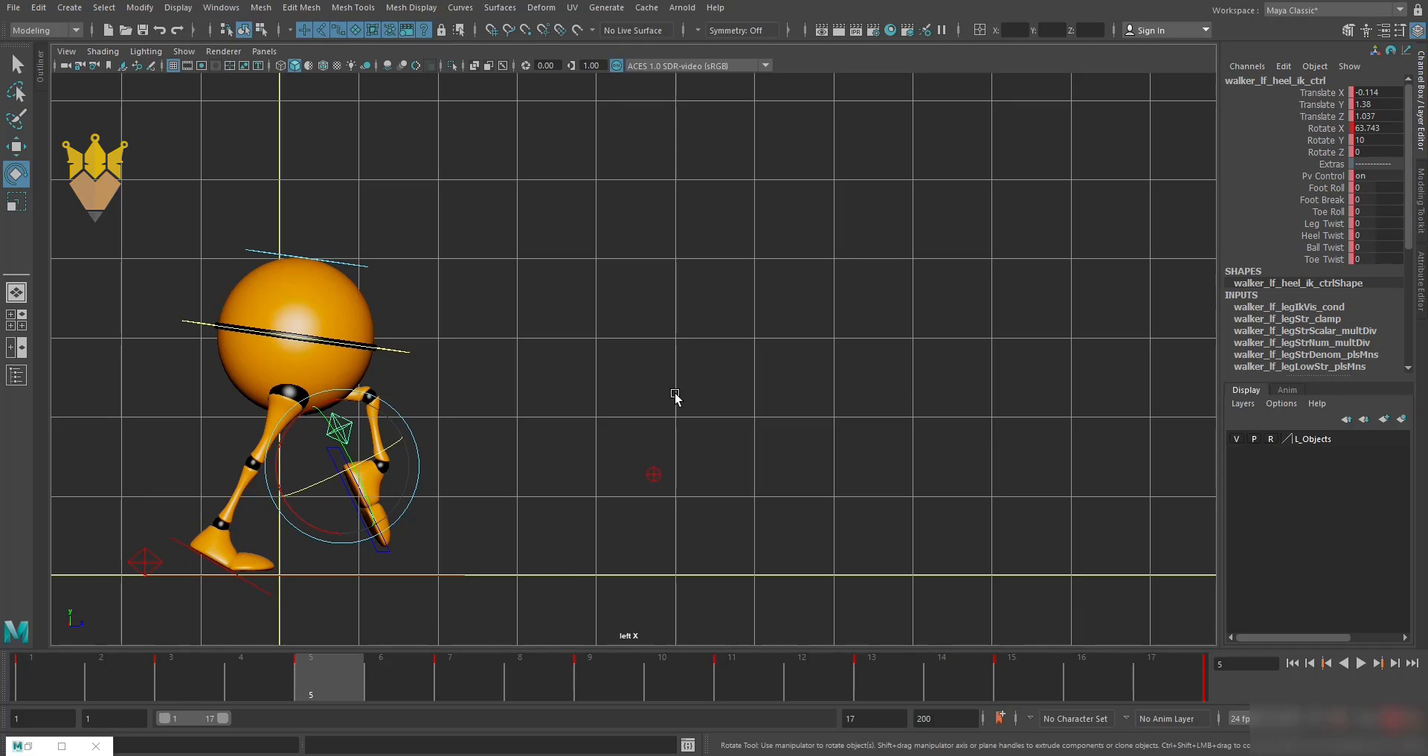
click(1317, 134)
mouse_move(925, 427)
middle_down()
mouse_move(979, 414)
mouse_move(817, 406)
middle_up()
key(w)
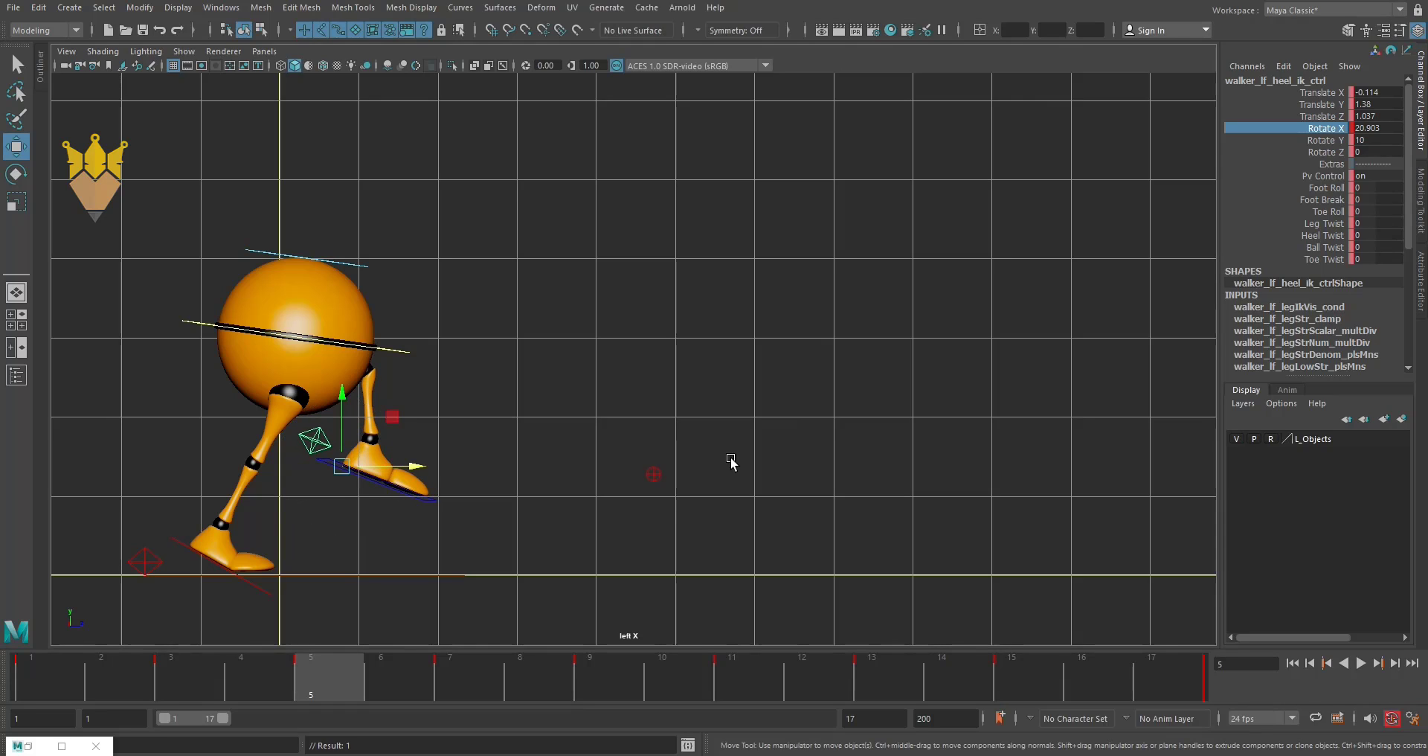
mouse_move(338, 476)
mouse_down()
mouse_move(289, 521)
mouse_move(260, 521)
mouse_up()
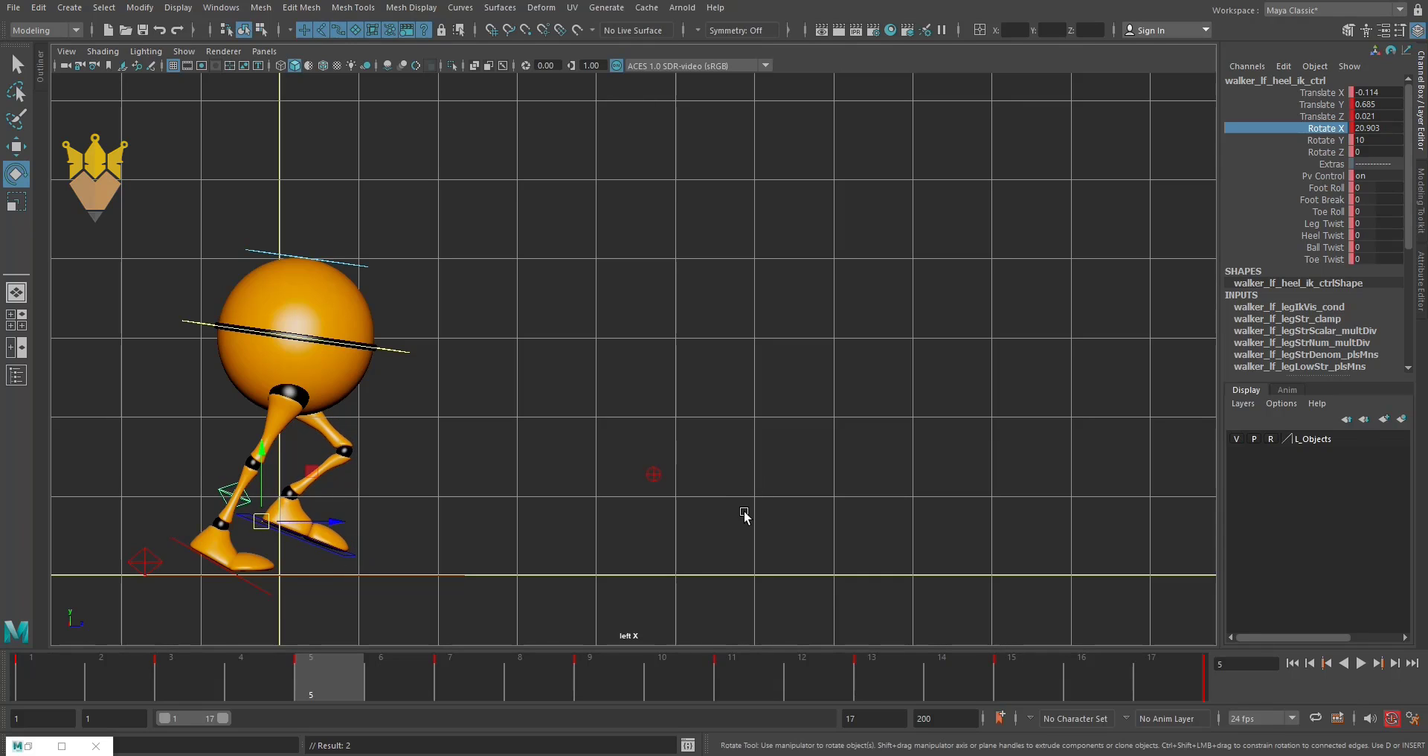
Increase the left foot's forward tilt and raise its heel control slightly.
key(e)
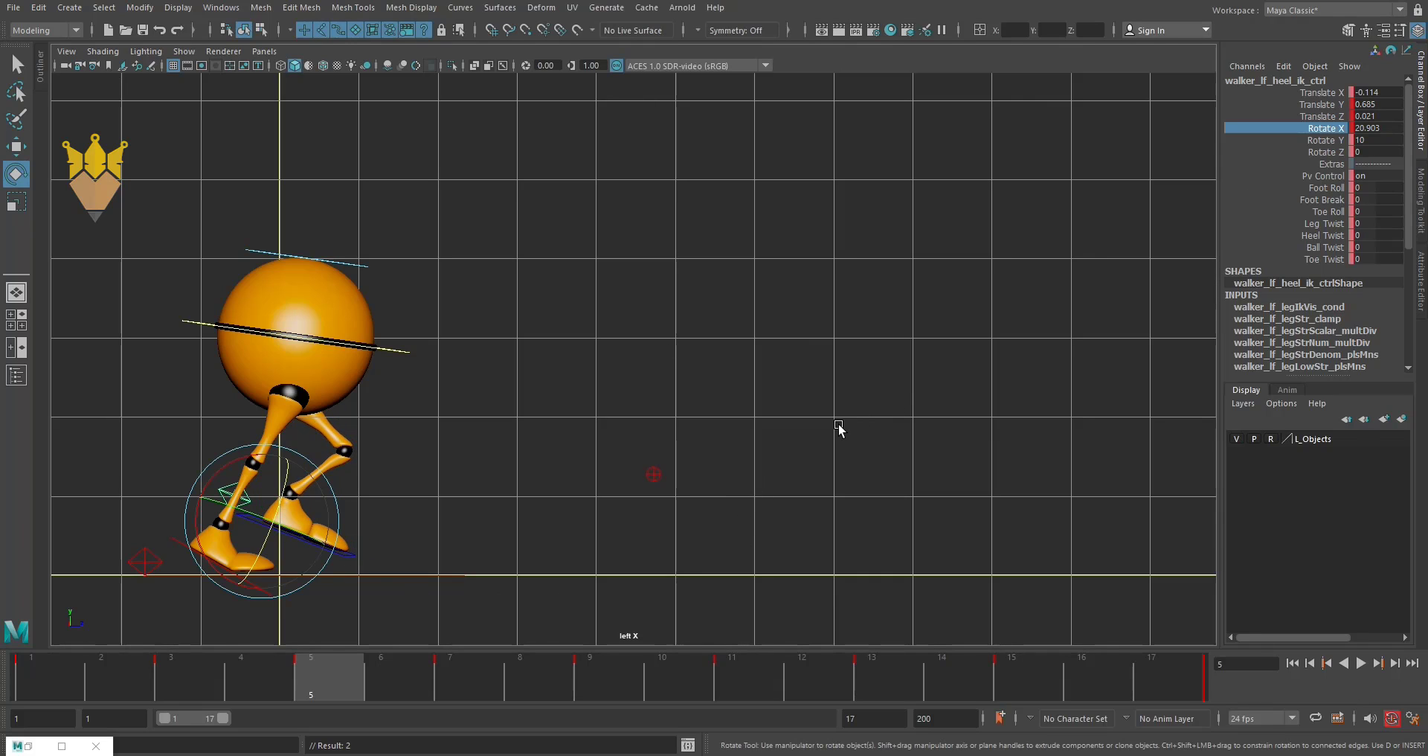
middle_drag(839, 424, 876, 434)
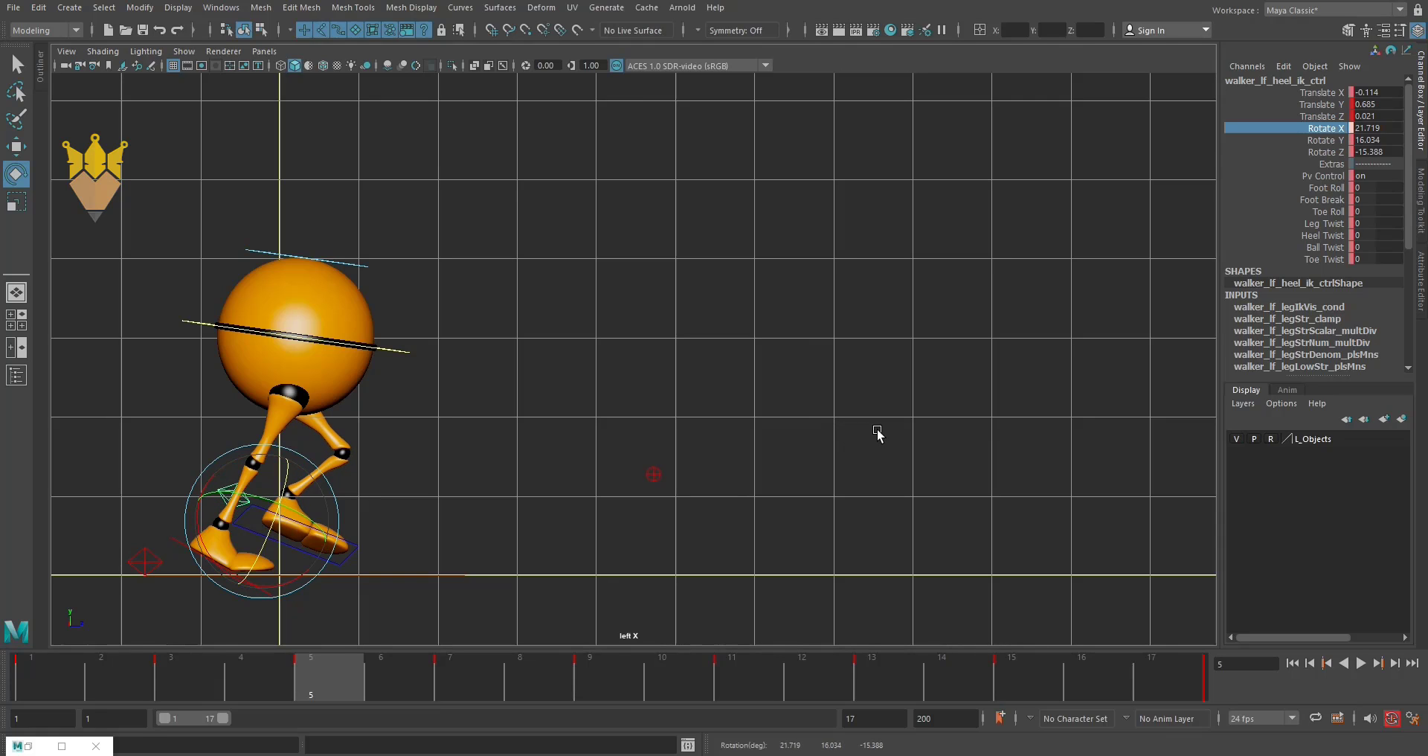
key(ctrl+z)
key(ctrl+z)
key(ctrl+z)
middle_drag(932, 345, 998, 353)
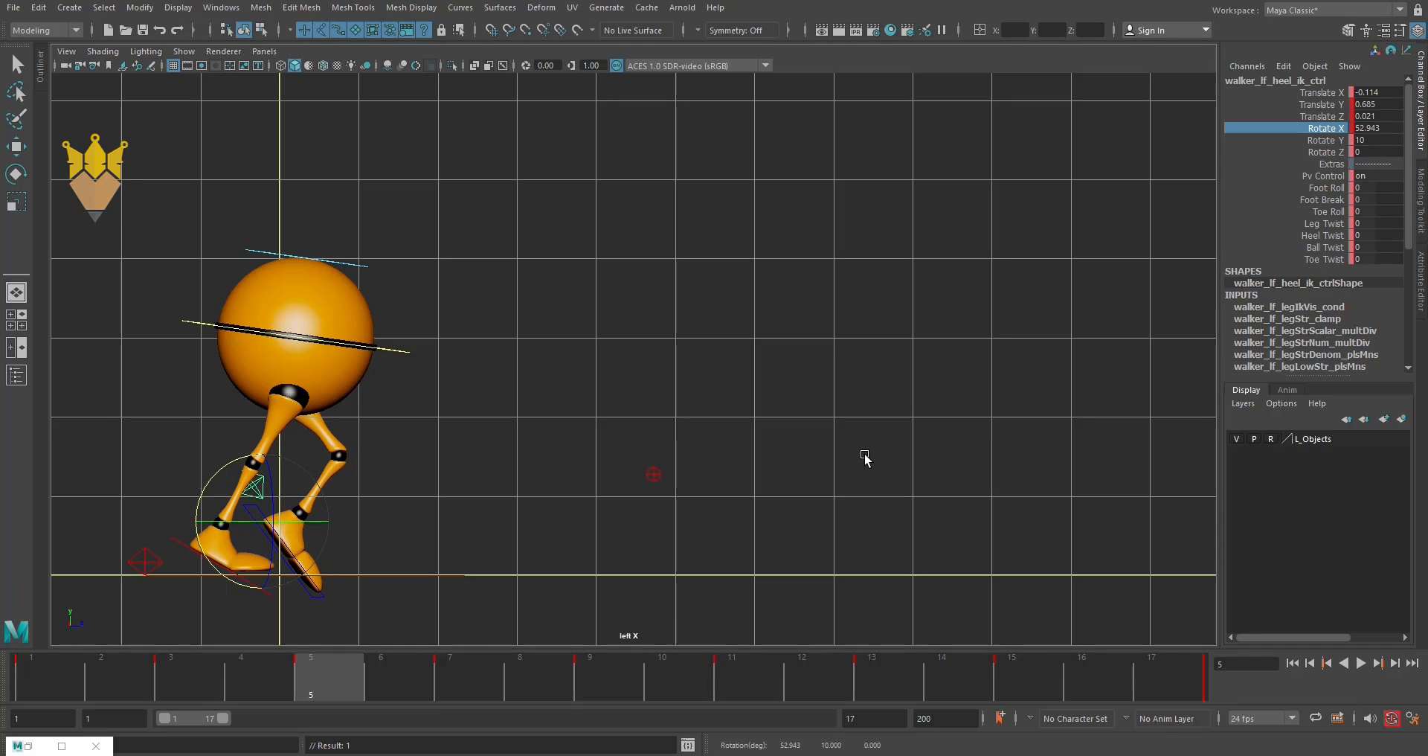
key(w)
drag(261, 521, 256, 494)
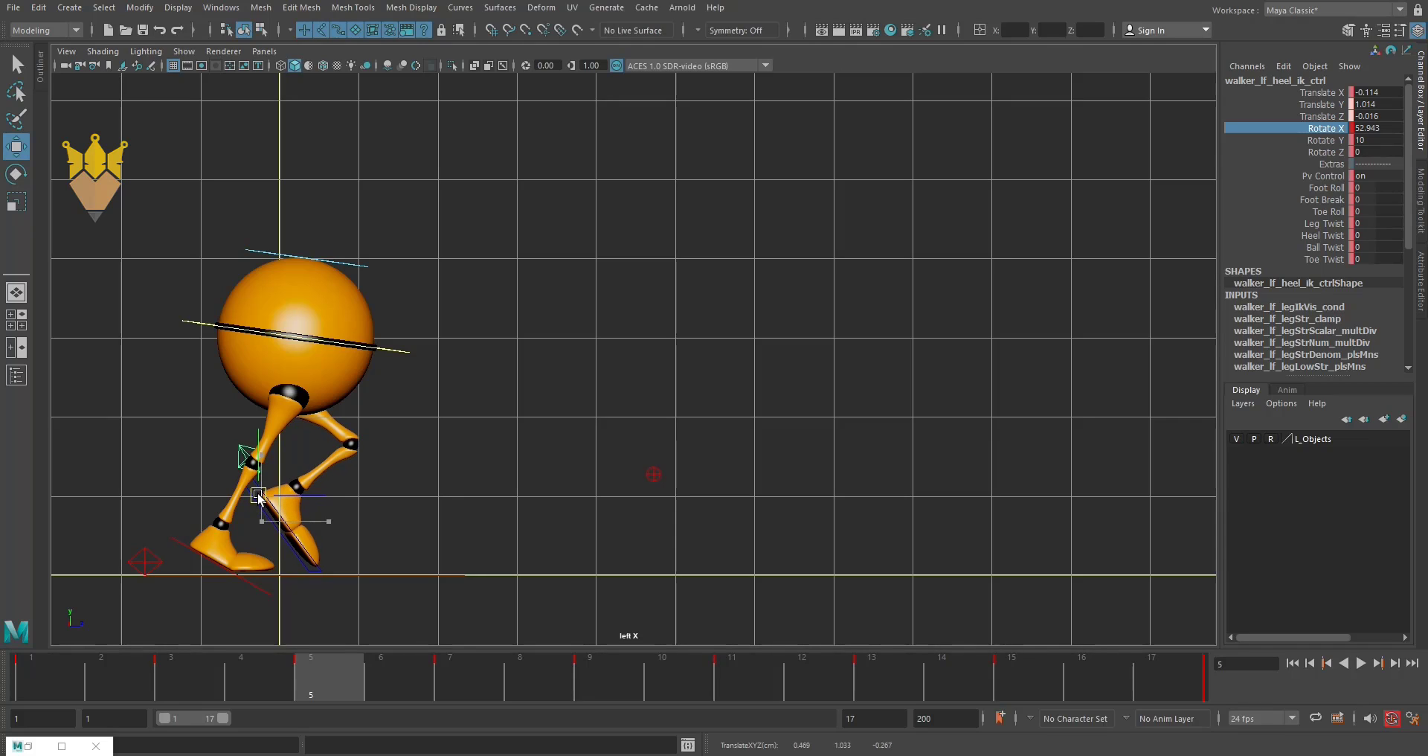
Compare the left foot's poses at frames 3, 5 and 13, then select the right heel control.
click(193, 679)
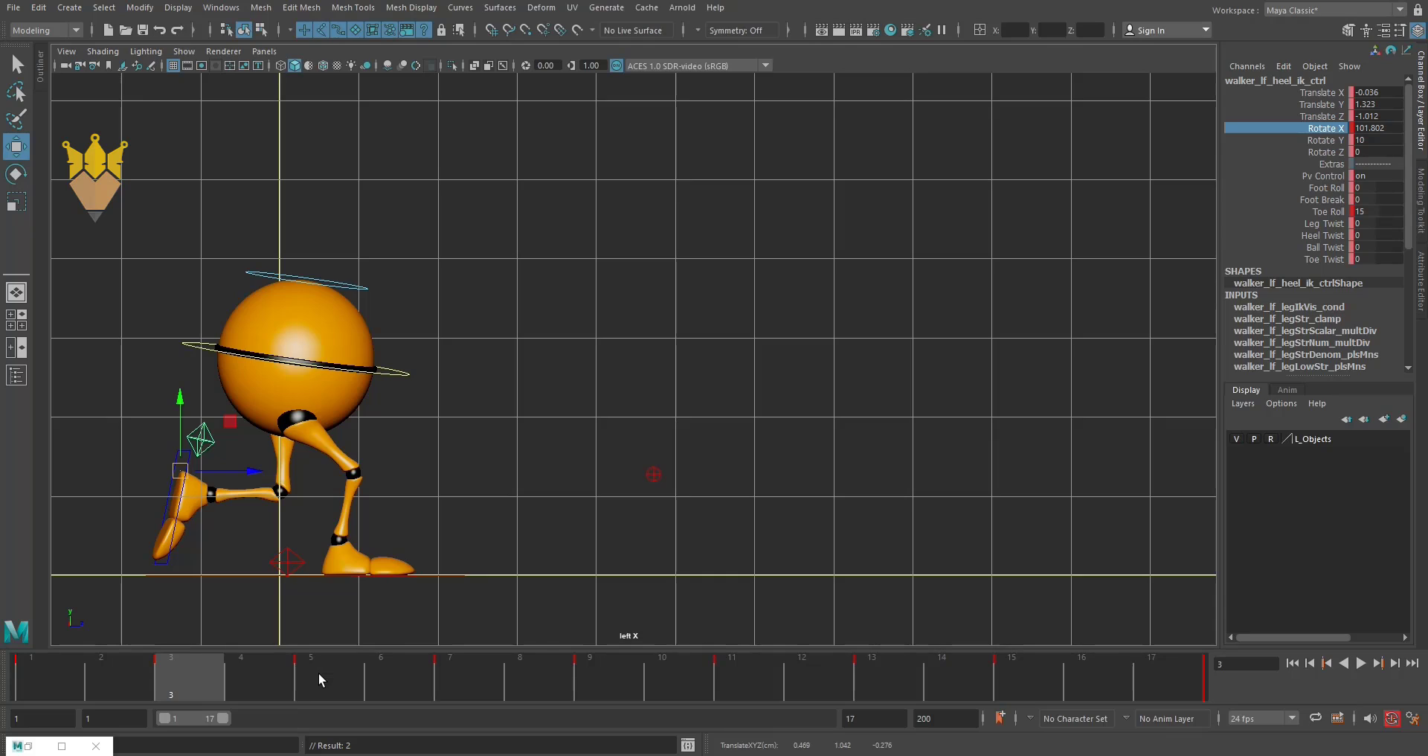
key(period)
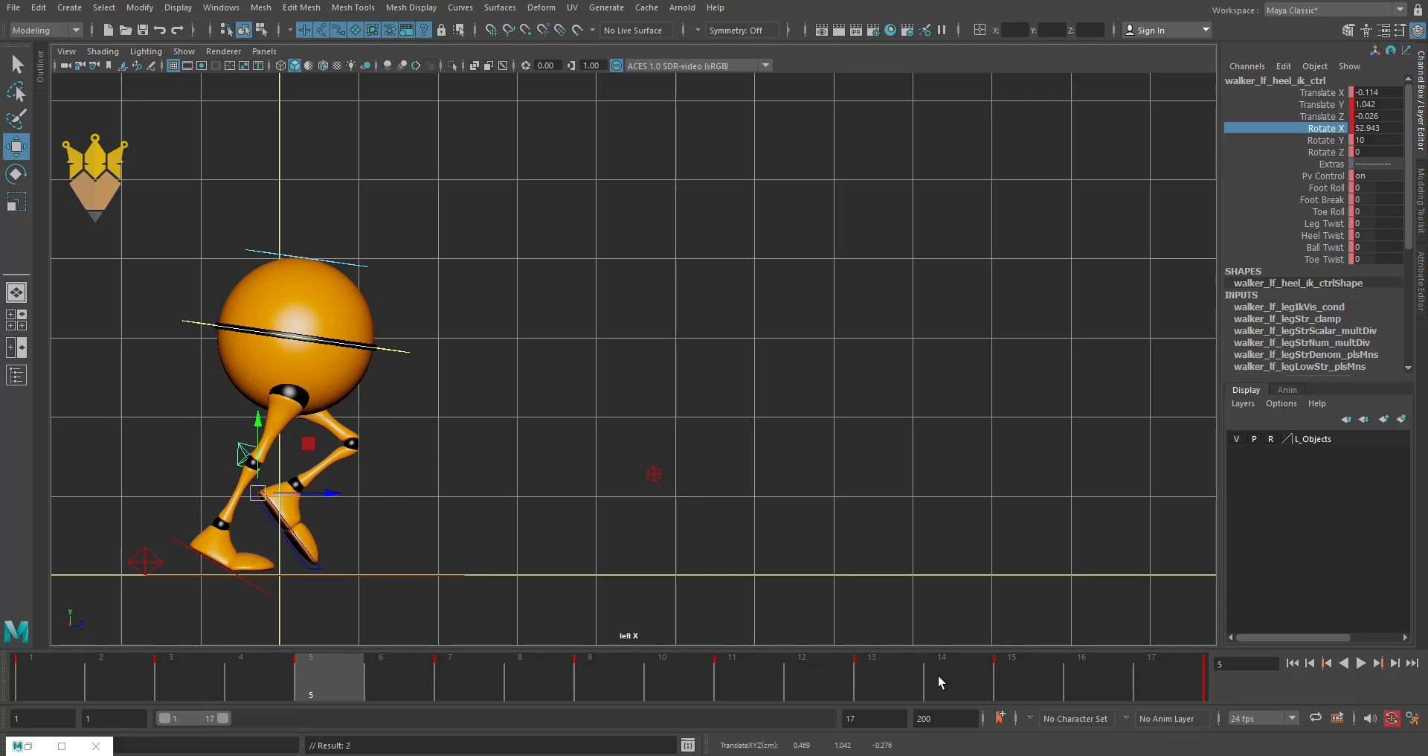
click(879, 672)
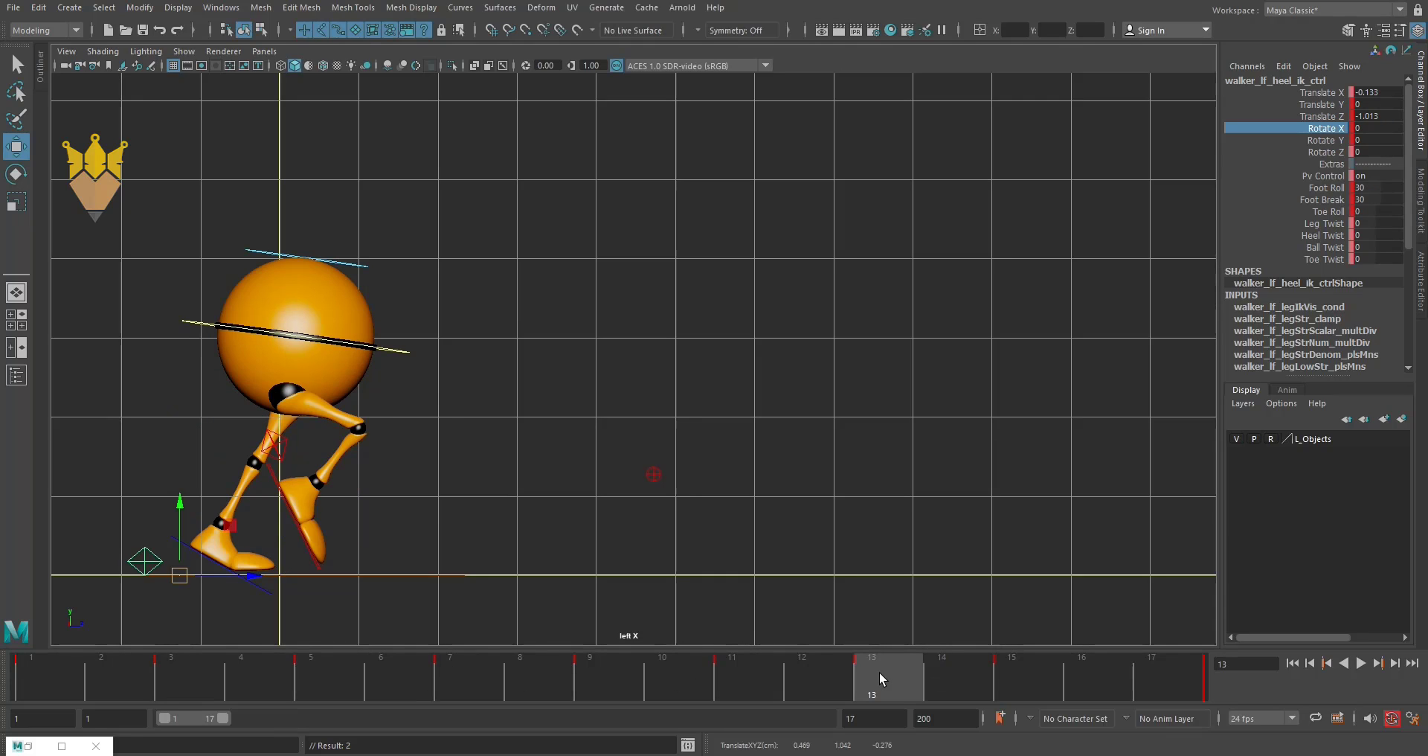
click(336, 674)
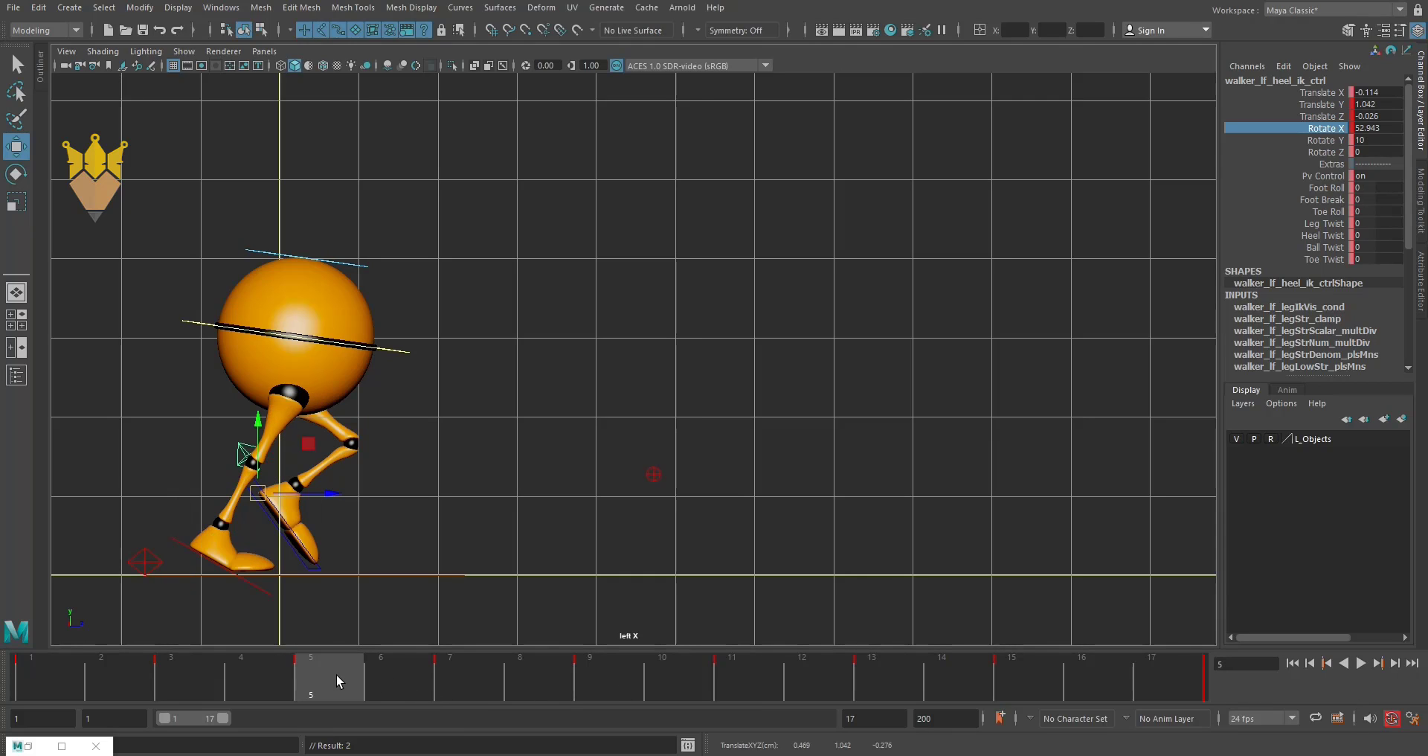
click(876, 668)
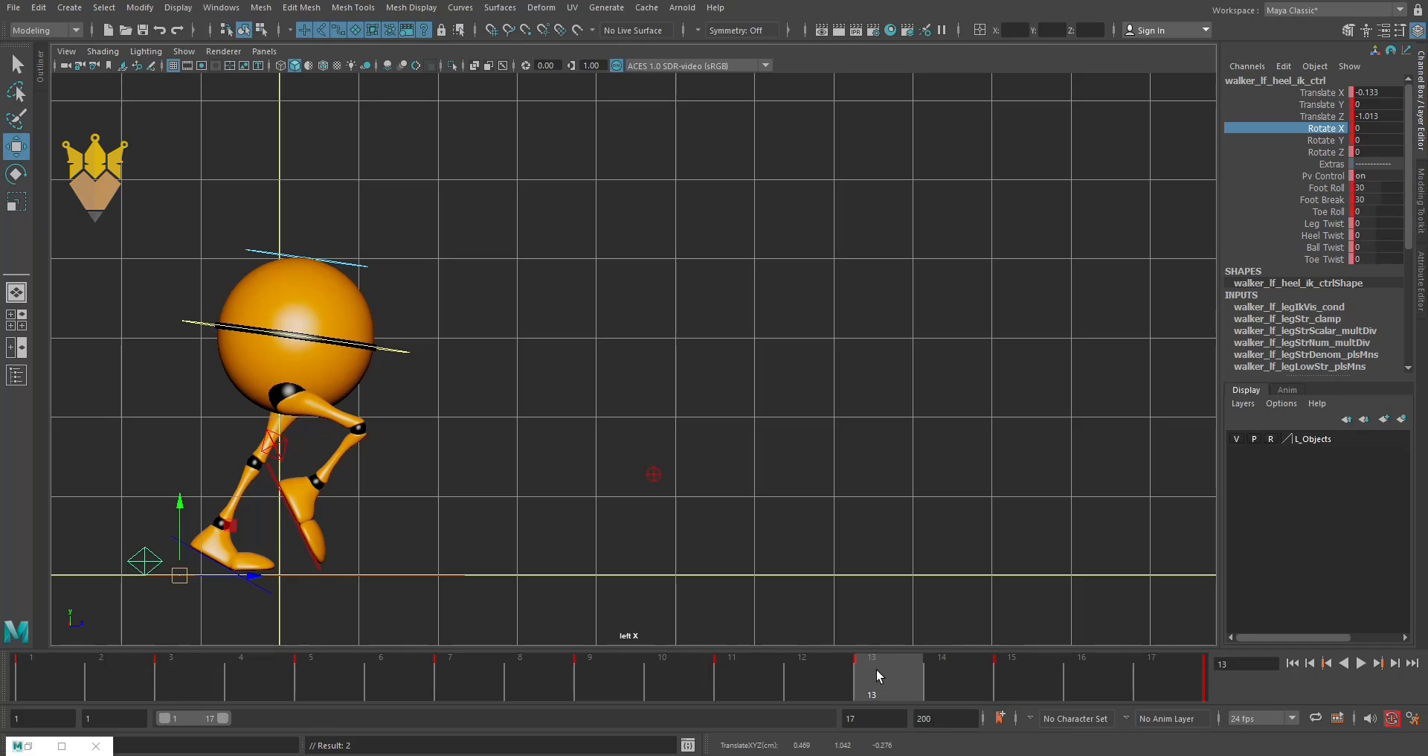
click(274, 446)
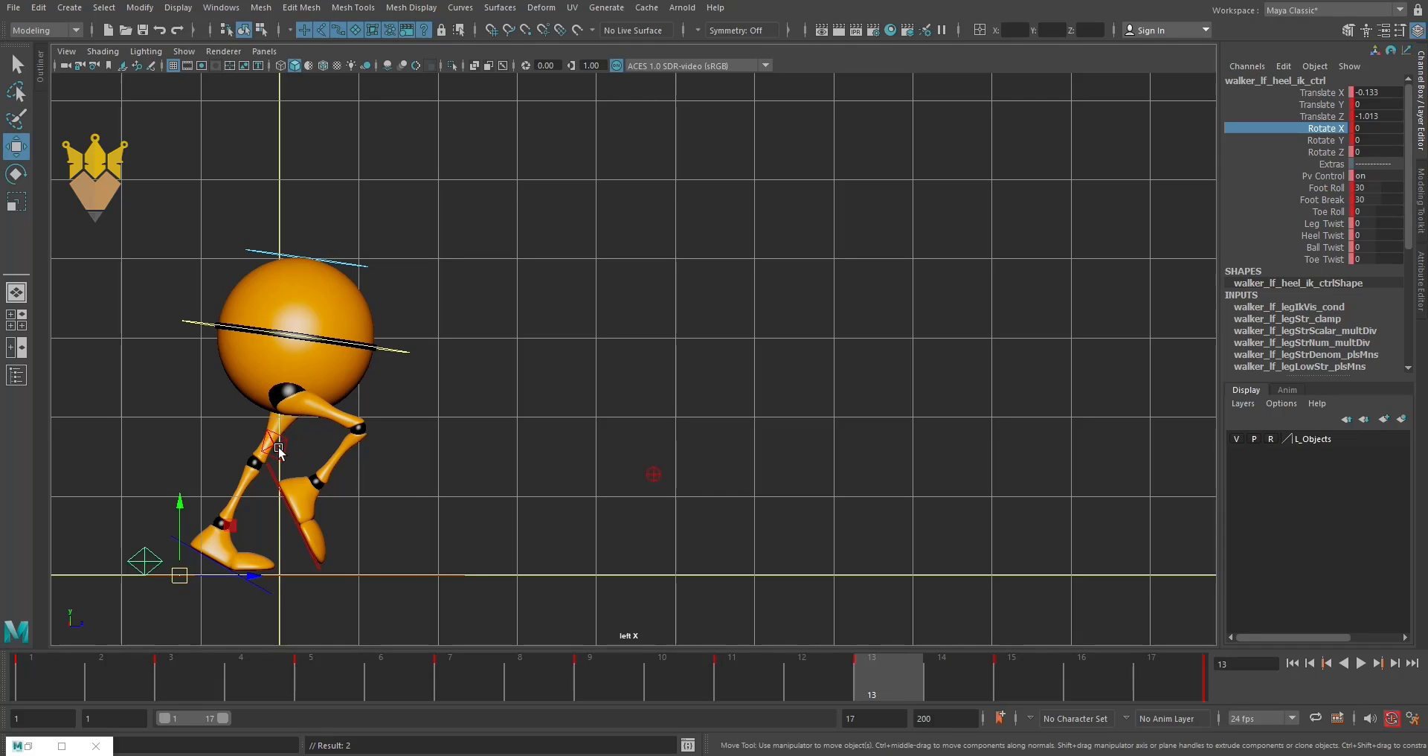
Paste the right heel's frame-13 key onto the left heel at frame 5 (Translate Y 1.173, Rotate X 63.743).
right_click(909, 696)
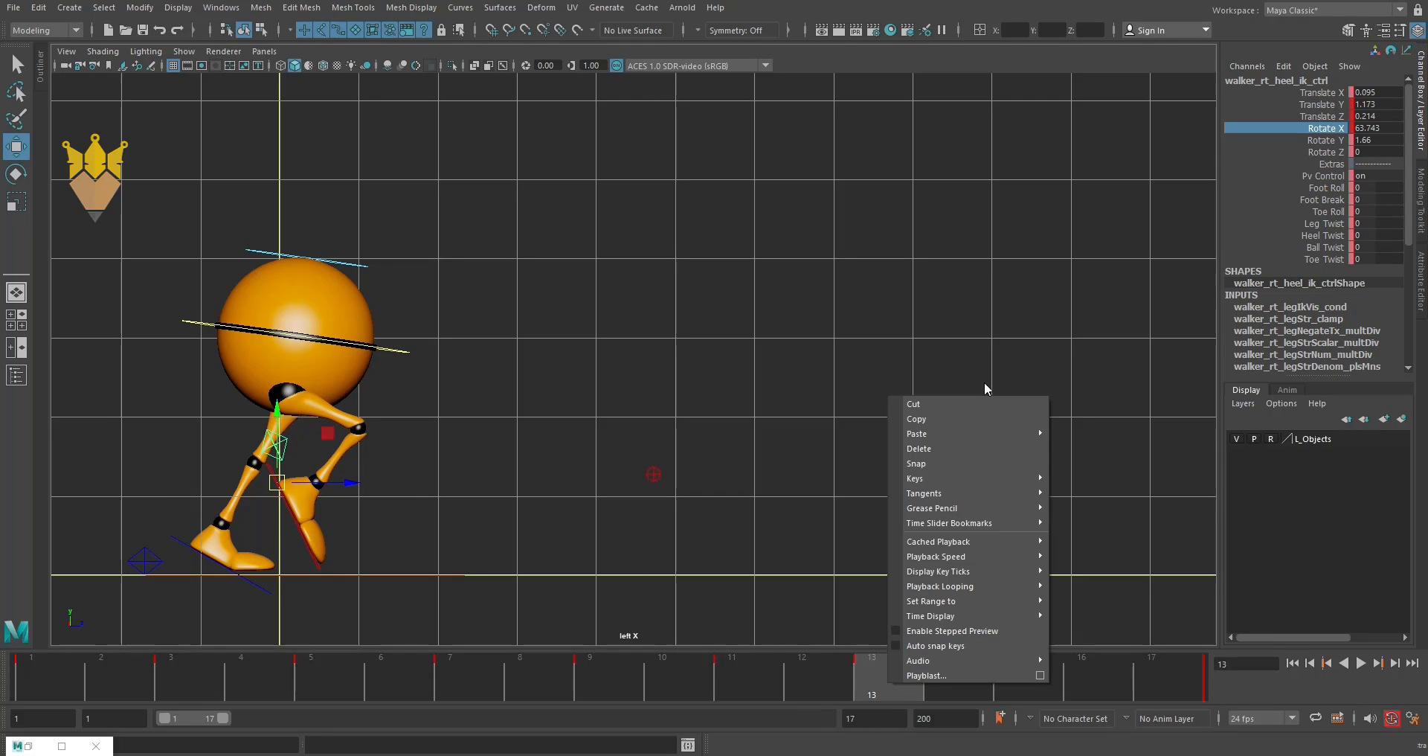
click(963, 413)
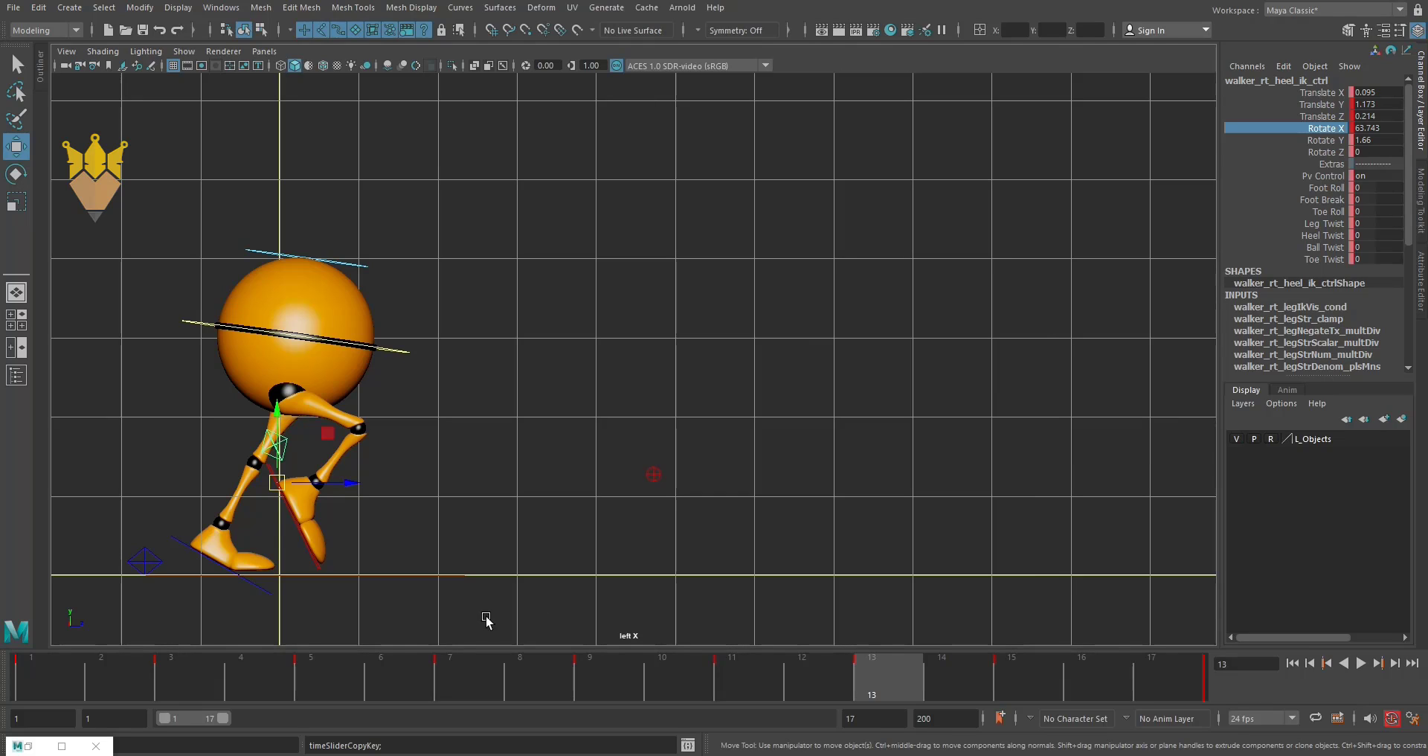
click(328, 681)
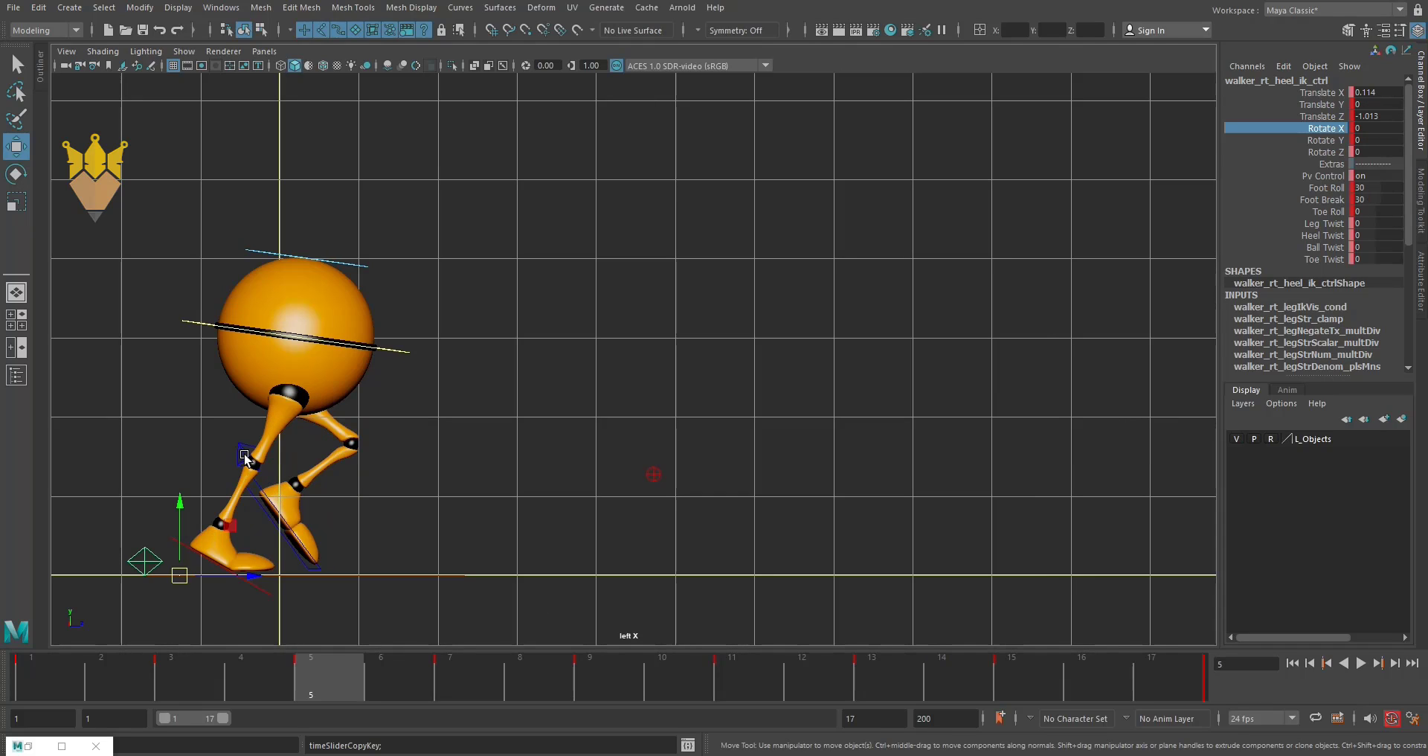
click(236, 452)
right_click(328, 682)
mouse_move(402, 429)
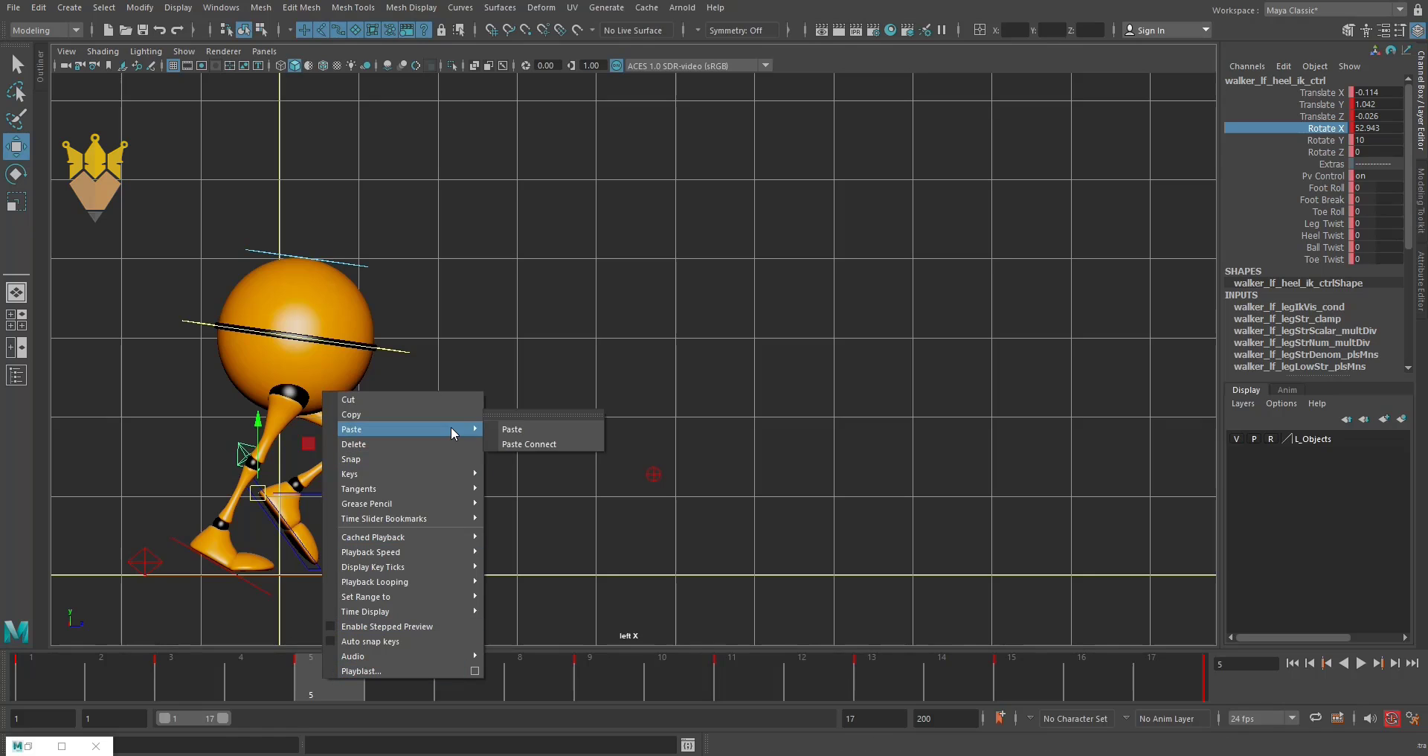
click(538, 428)
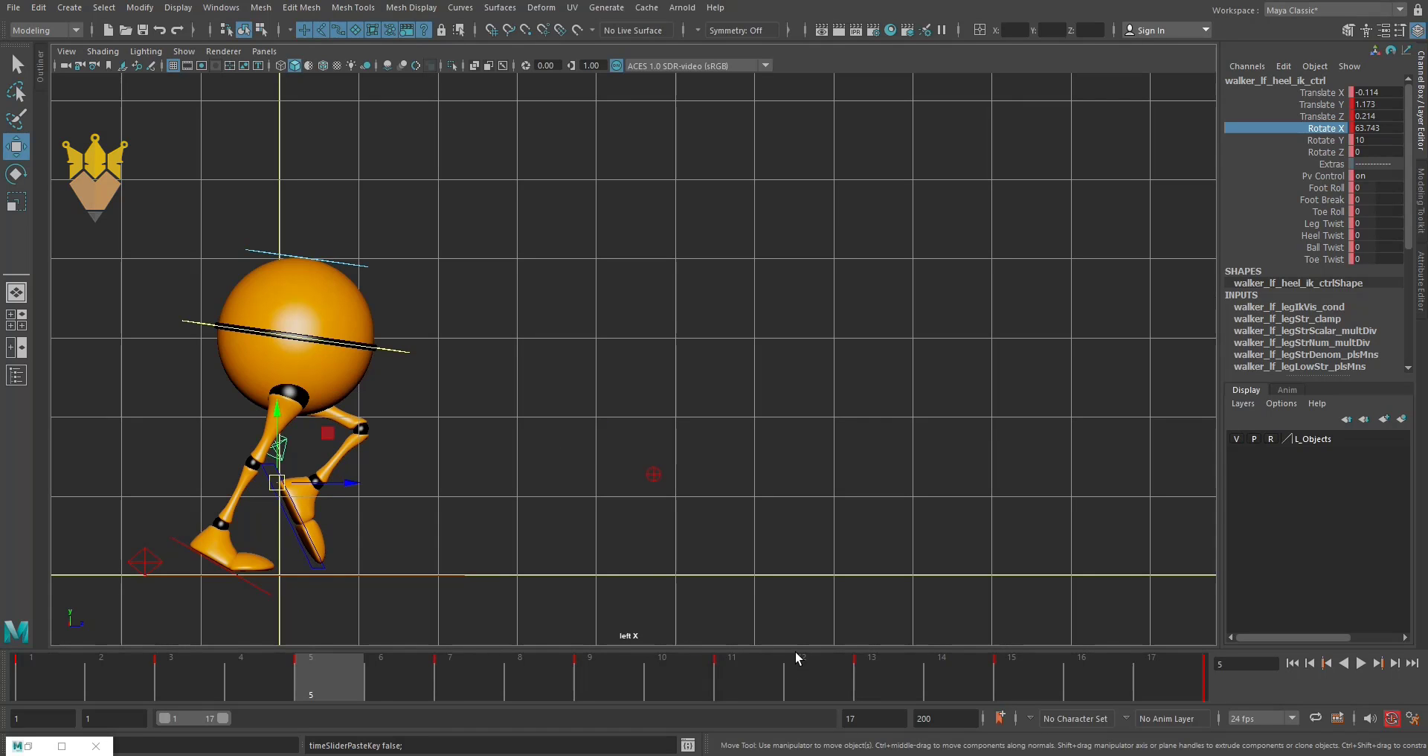
Reopen the Graph Editor on the left heel's Translate Z curve and steepen the frame-5 key's tangent.
click(62, 745)
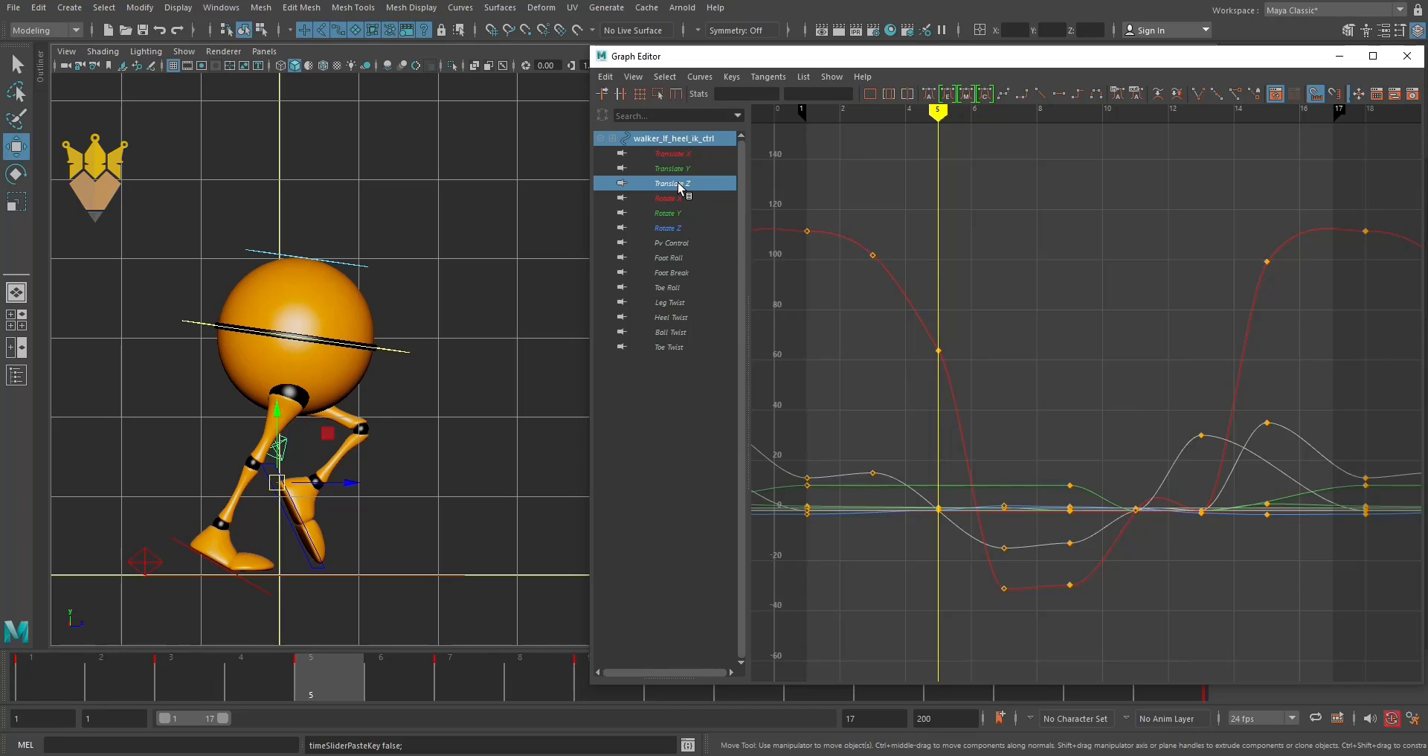
click(679, 184)
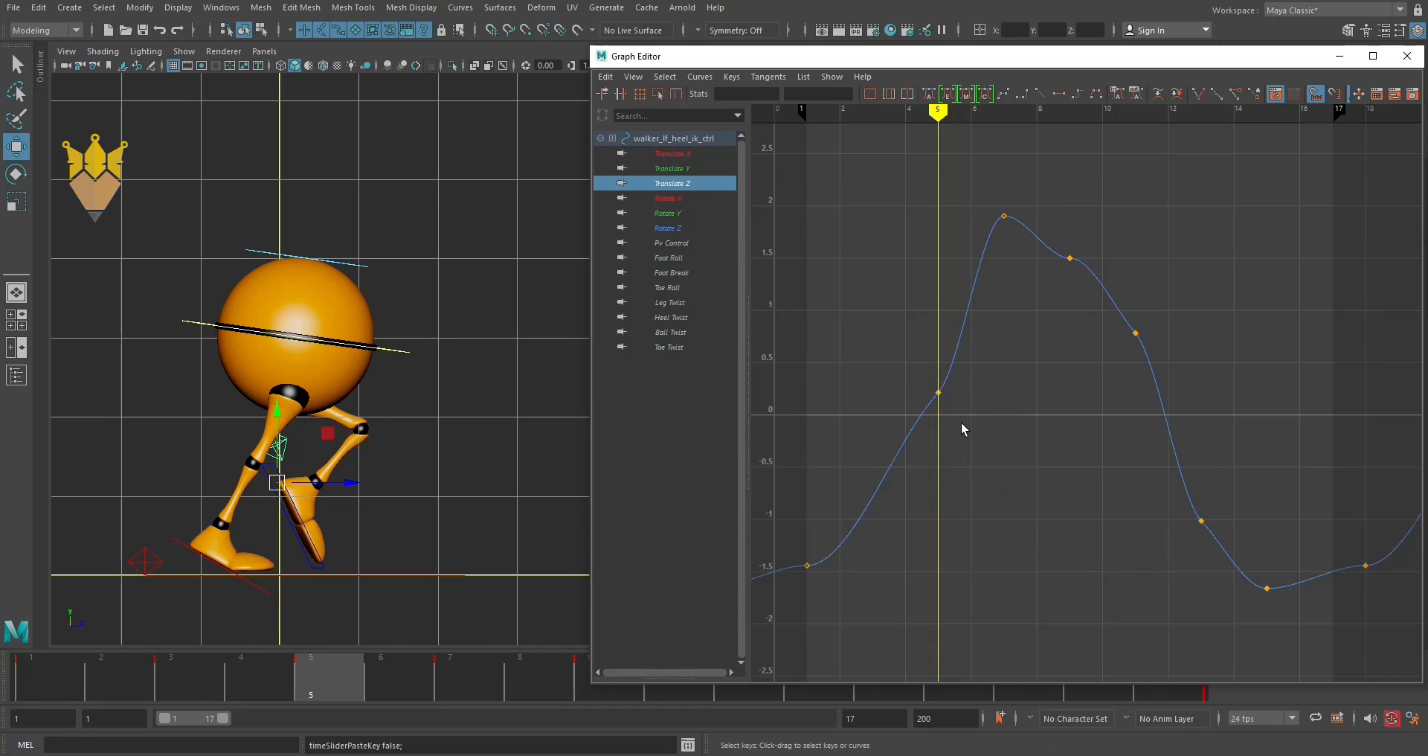
click(939, 392)
shift+middle_drag(1011, 500, 992, 498)
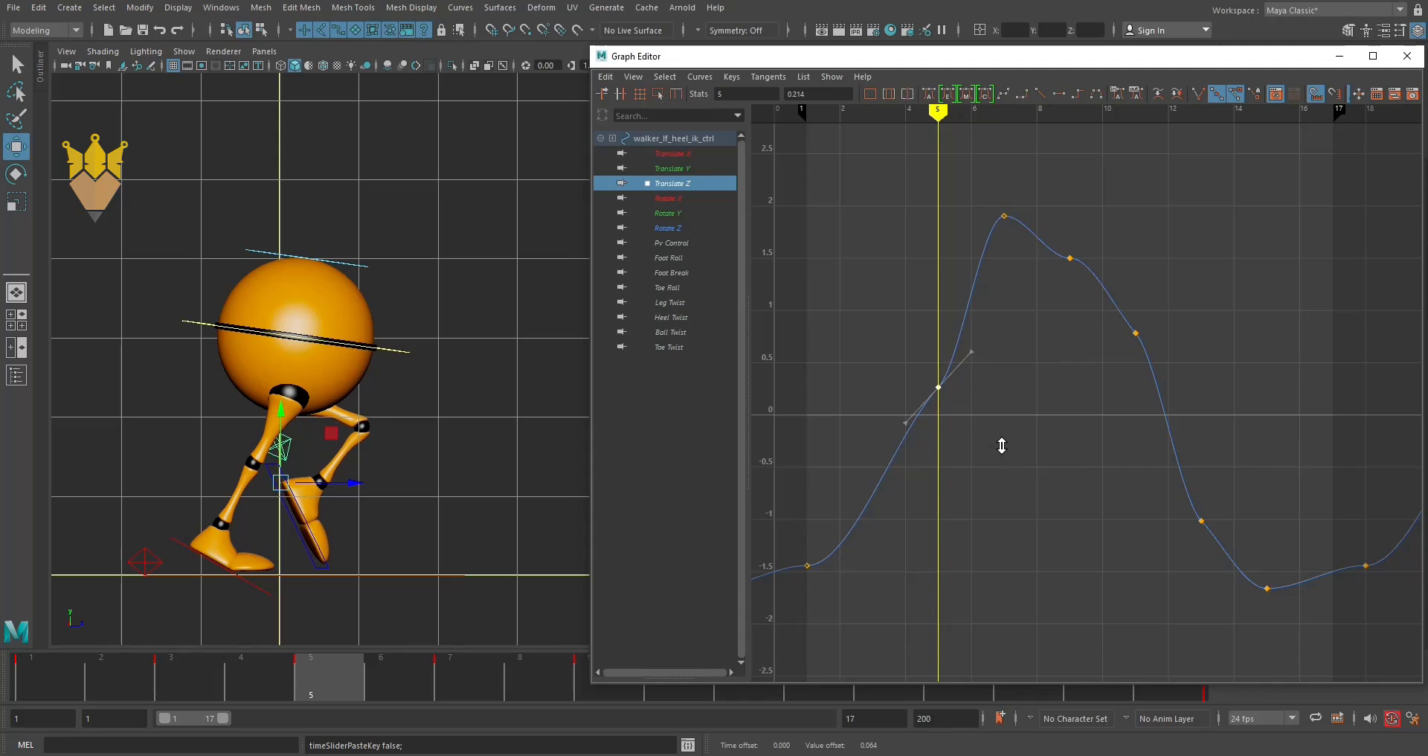
key(ctrl+z)
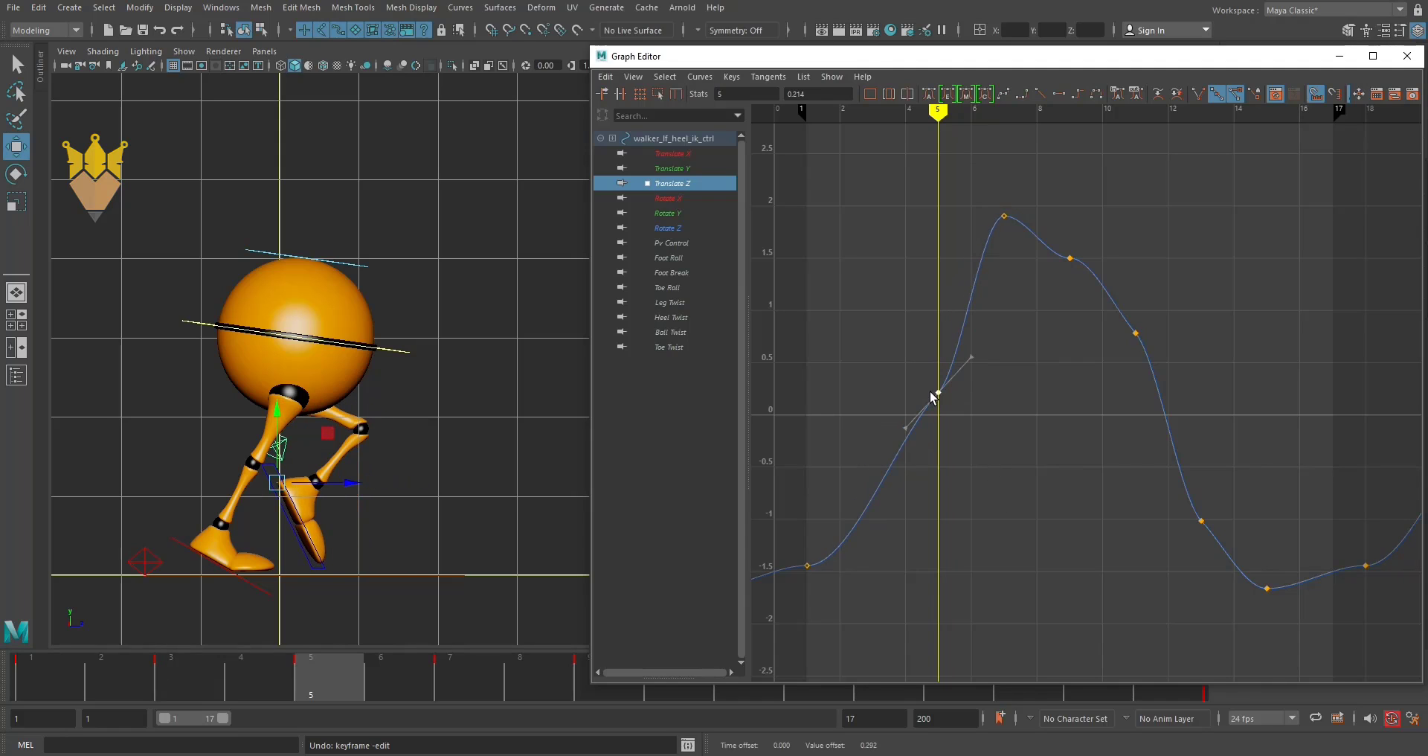
key(Delete)
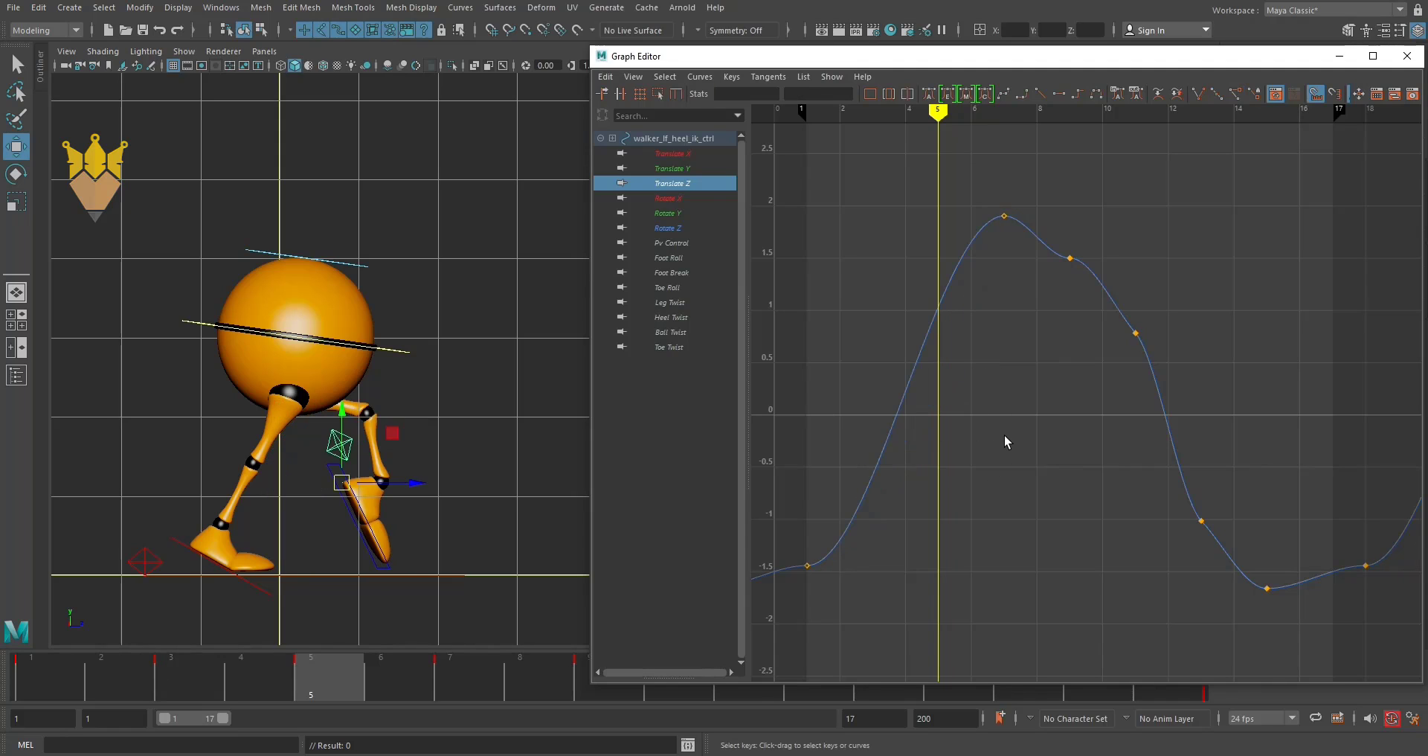
key(ctrl+z)
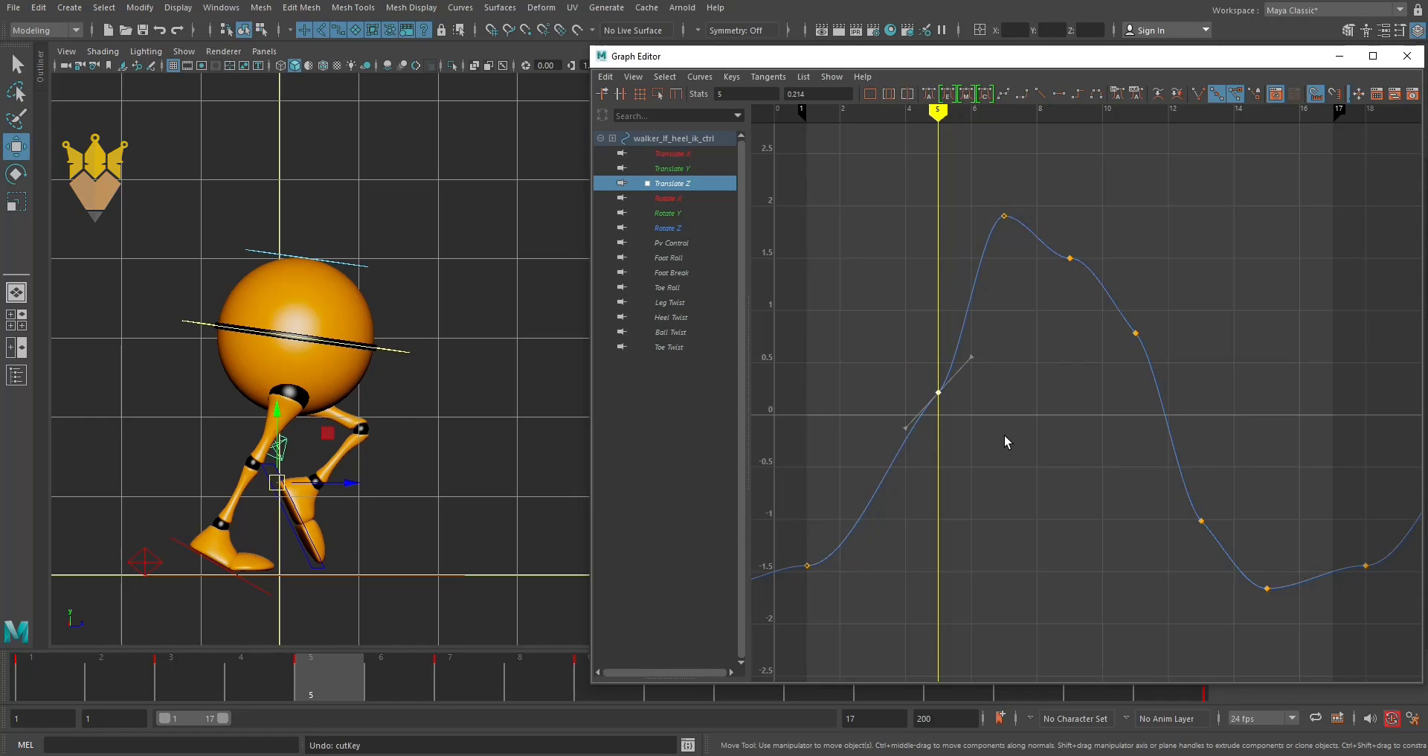
drag(959, 345, 1013, 409)
mouse_move(1038, 421)
middle_down()
mouse_move(1022, 399)
mouse_move(1032, 411)
middle_up()
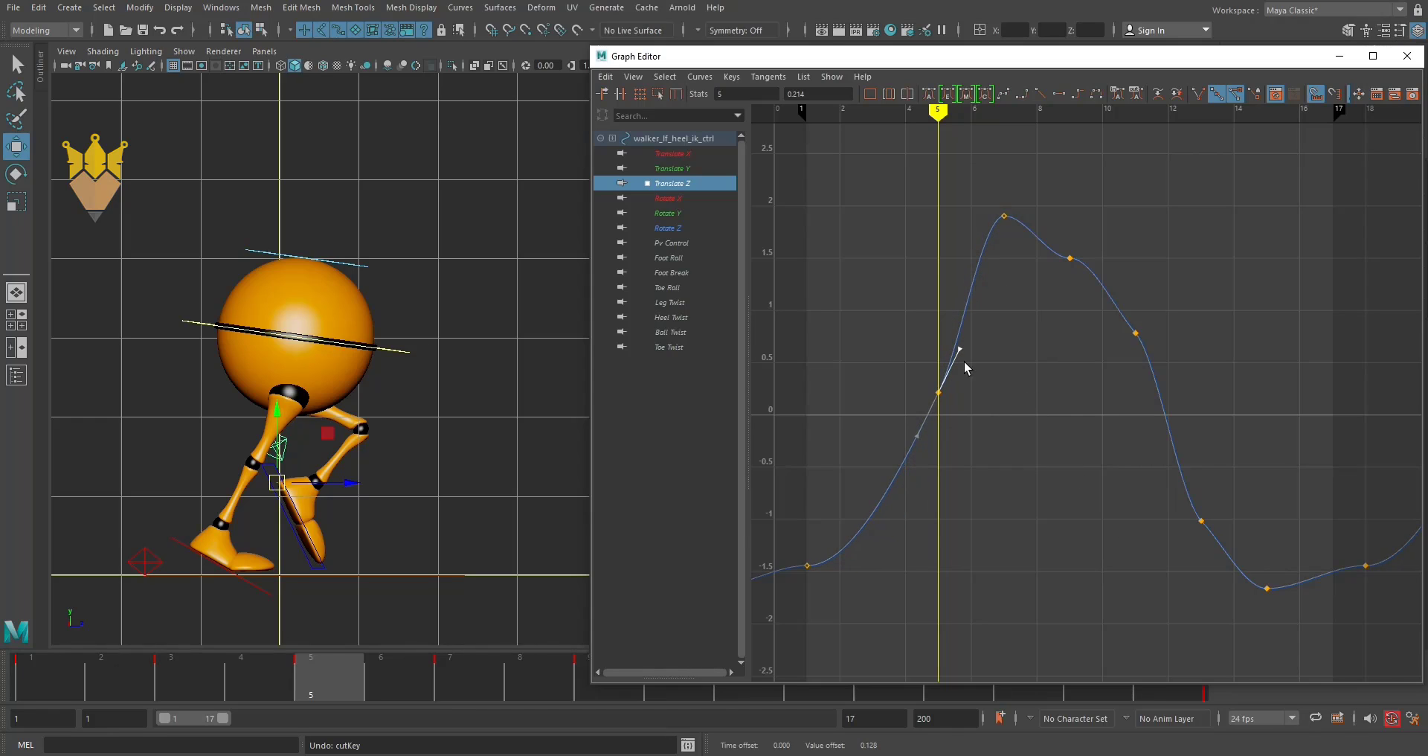
Tilt the frame-1 tangent upward and slope the frame-18 tangent downward, then scrub the opening frames.
click(807, 565)
middle_drag(1020, 583, 1010, 582)
key(a)
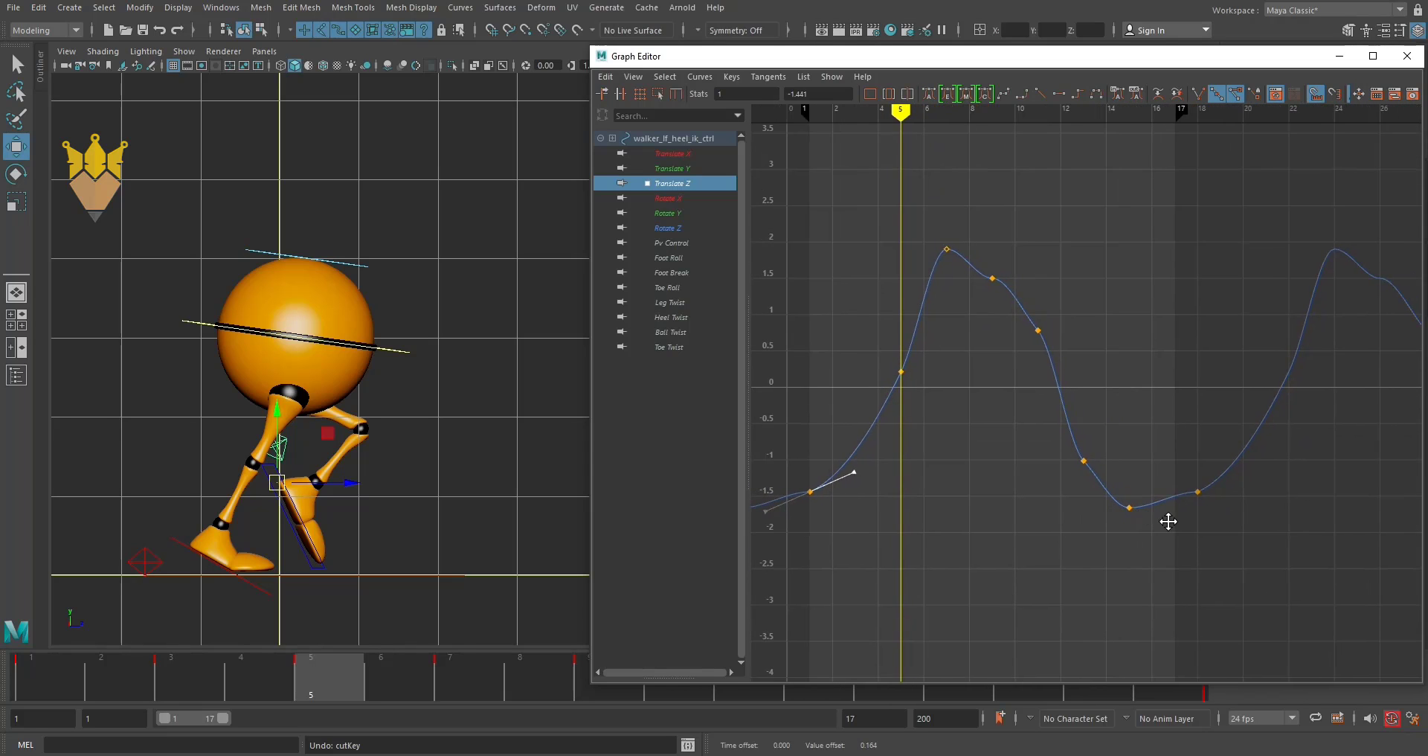
click(1217, 497)
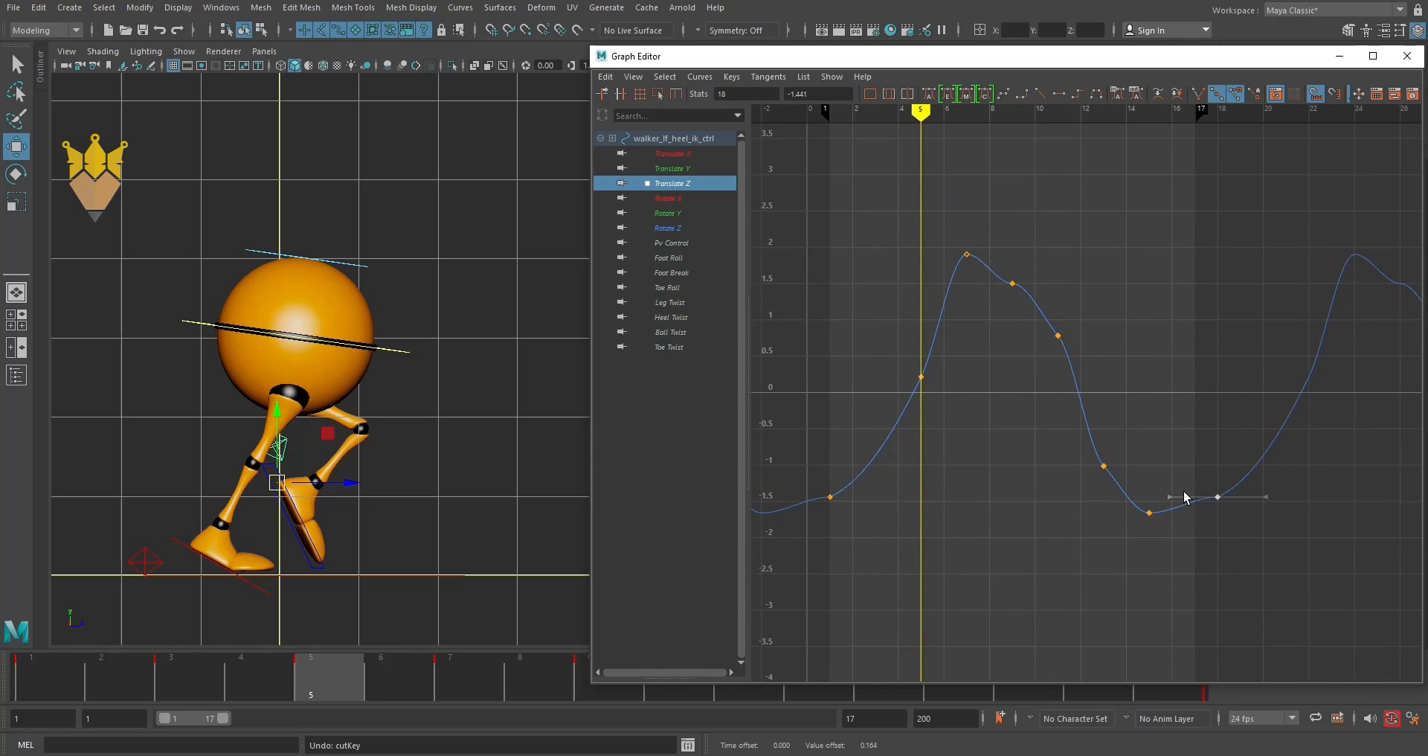
middle_drag(1210, 572, 1218, 582)
mouse_move(915, 118)
mouse_down()
mouse_move(832, 134)
mouse_move(1104, 217)
mouse_move(800, 233)
mouse_move(1054, 273)
mouse_up()
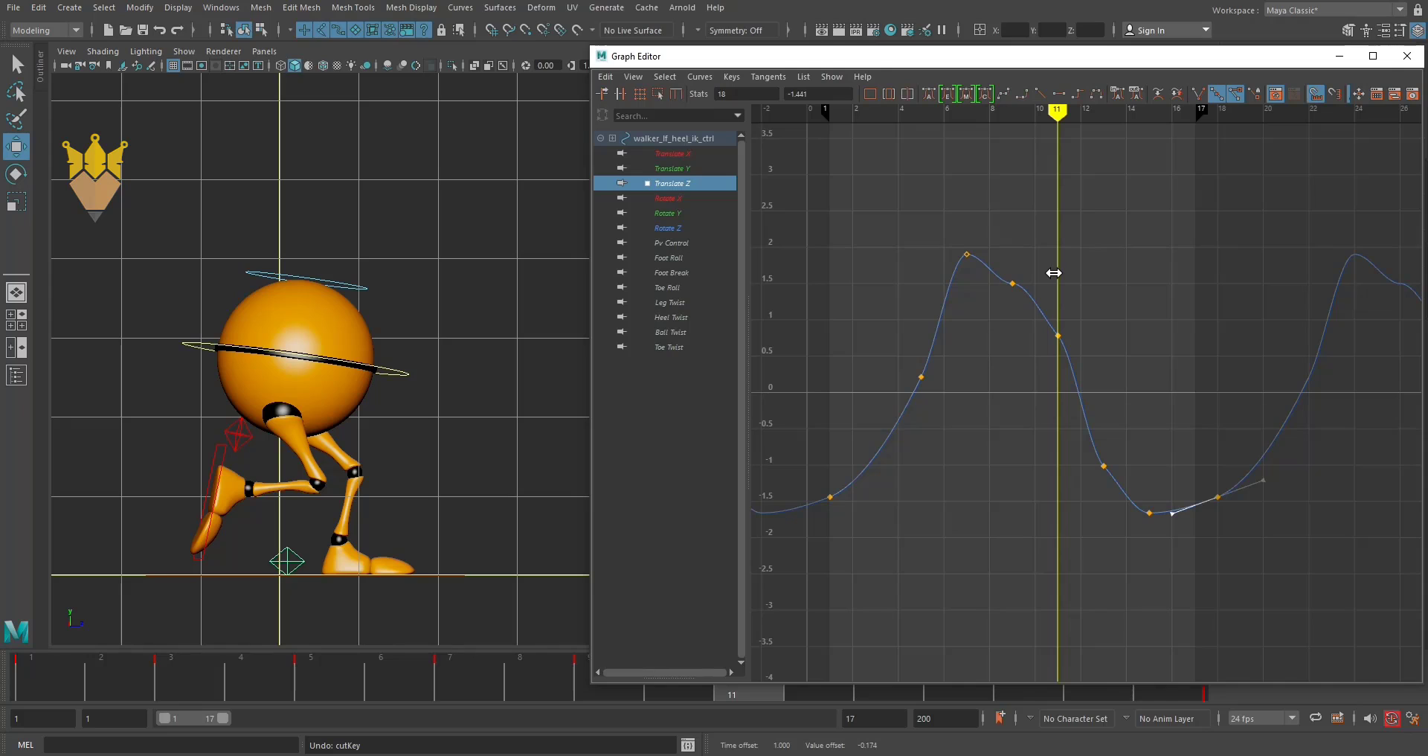
Delete the left heel's frame-9 Translate Z key, keeping the frame-11 key.
click(1016, 119)
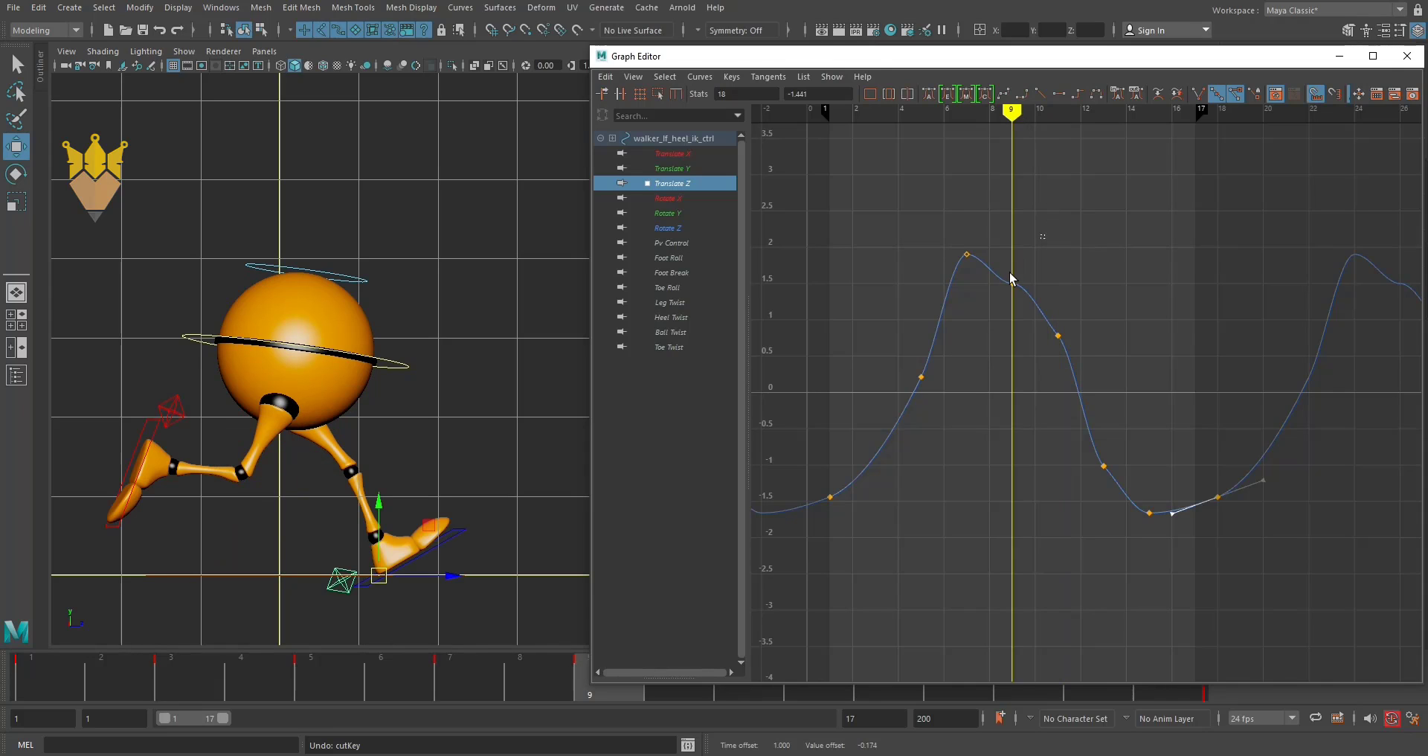
drag(1011, 279, 1044, 235)
key(Delete)
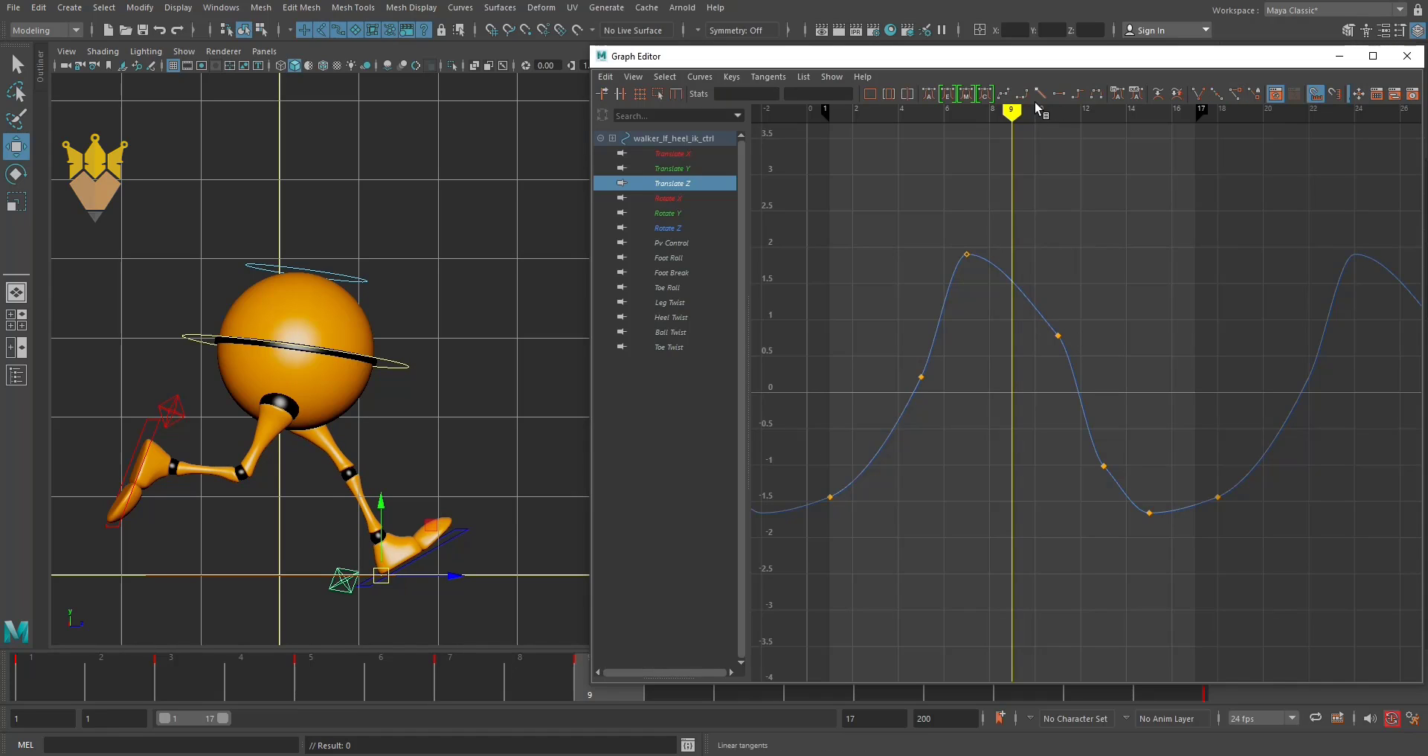
drag(1036, 120, 1057, 128)
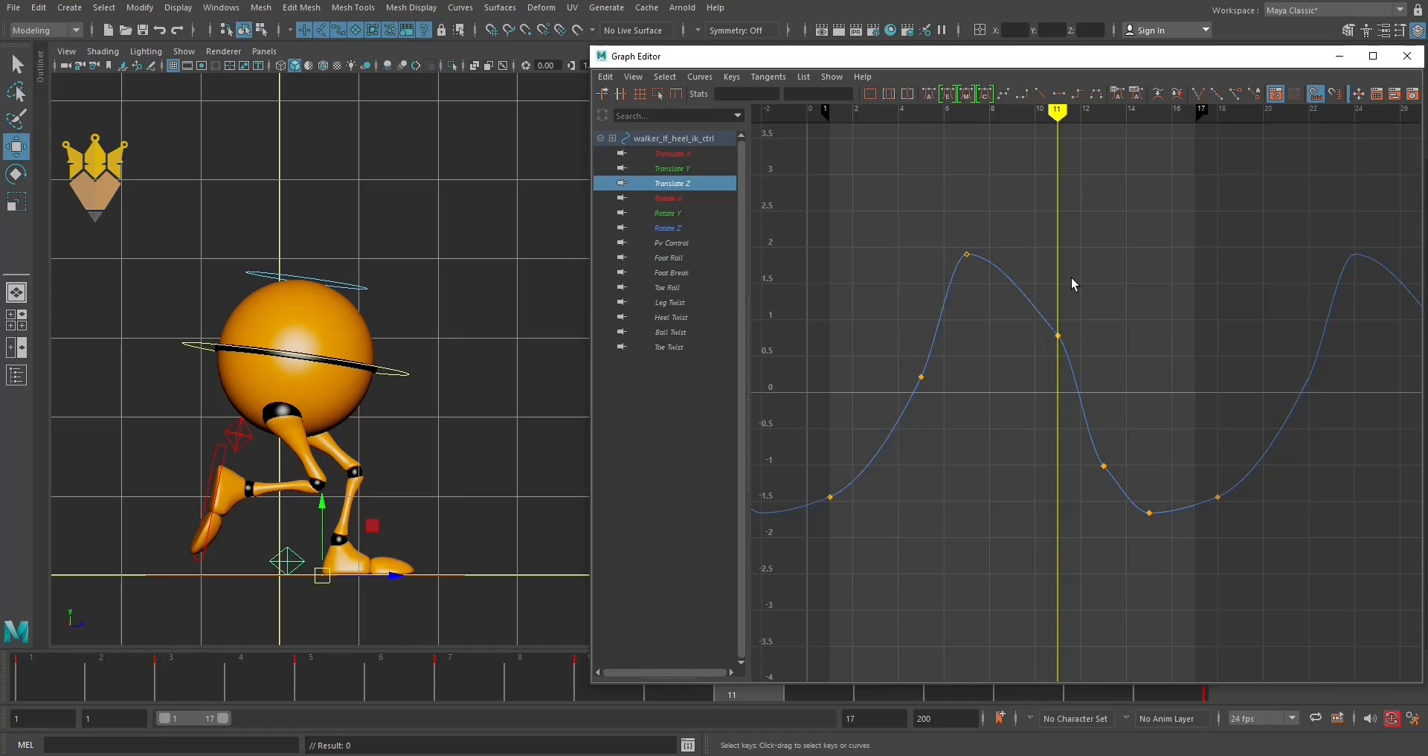
click(1057, 337)
key(Delete)
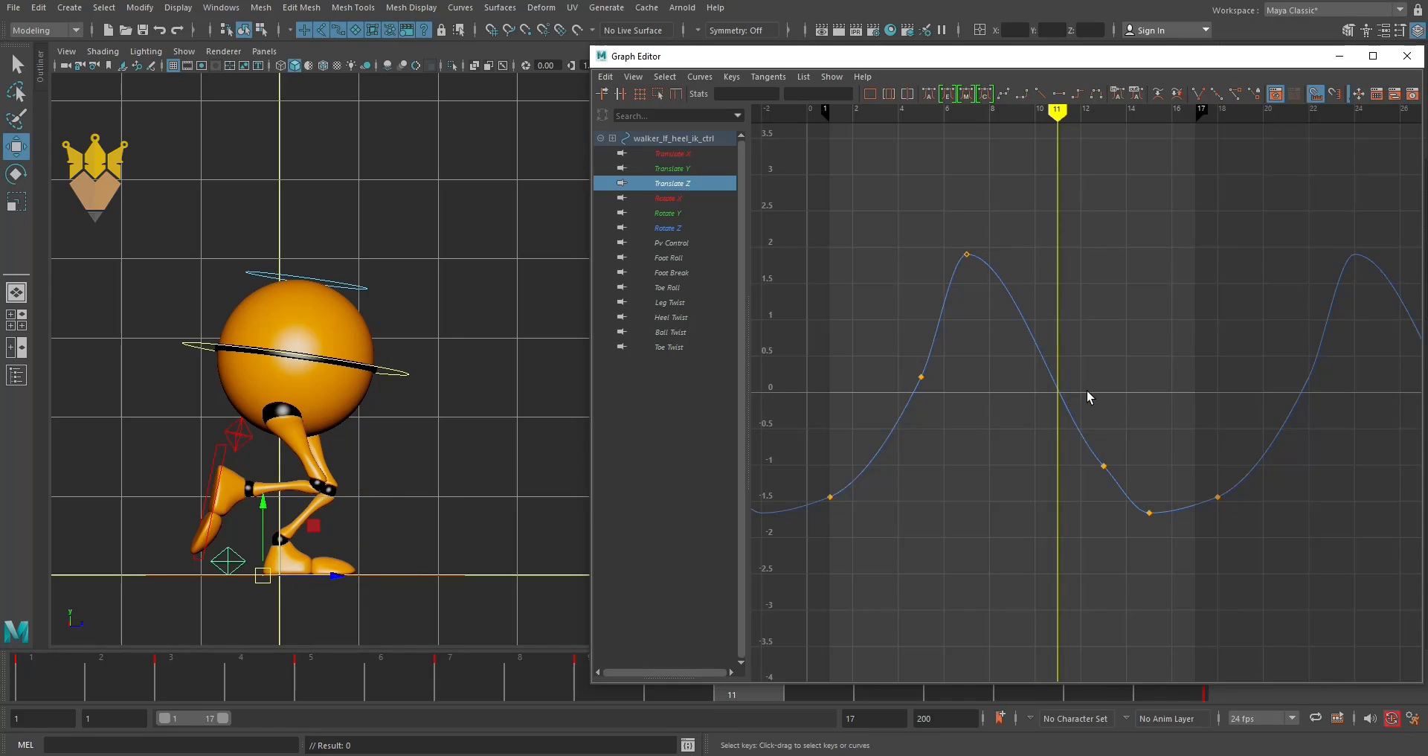
key(ctrl+z)
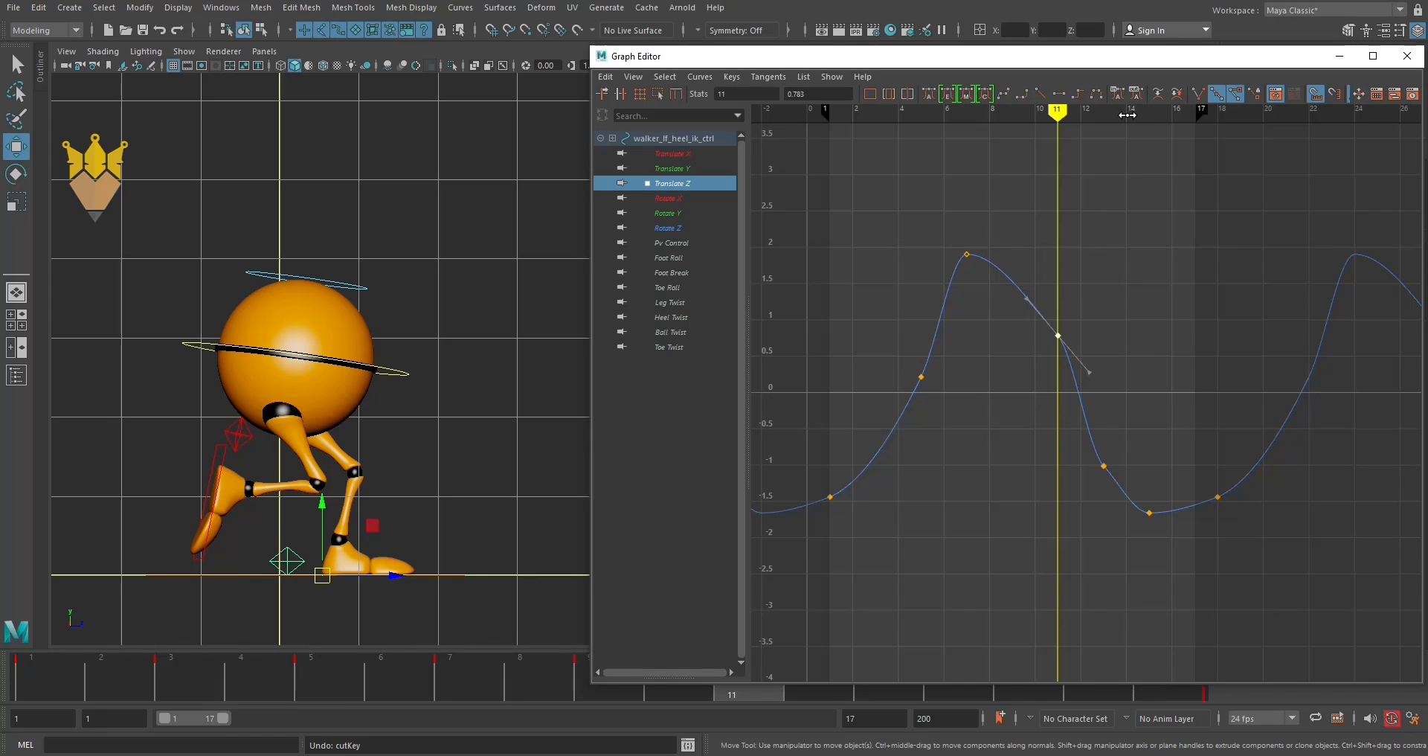
Angle the frame-13 key's tangent and set the key to -0.818.
click(1103, 113)
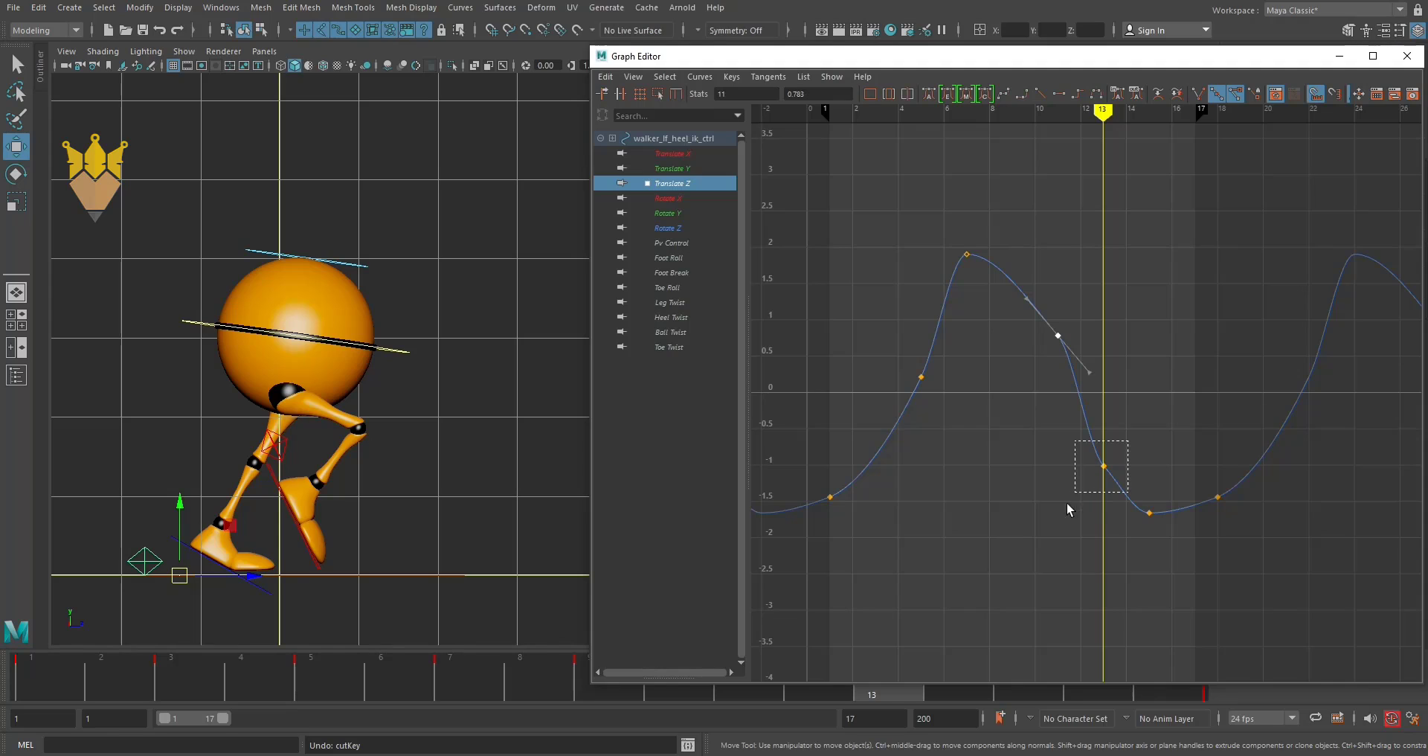
drag(1067, 510, 1061, 546)
shift+middle_drag(1060, 547, 1062, 529)
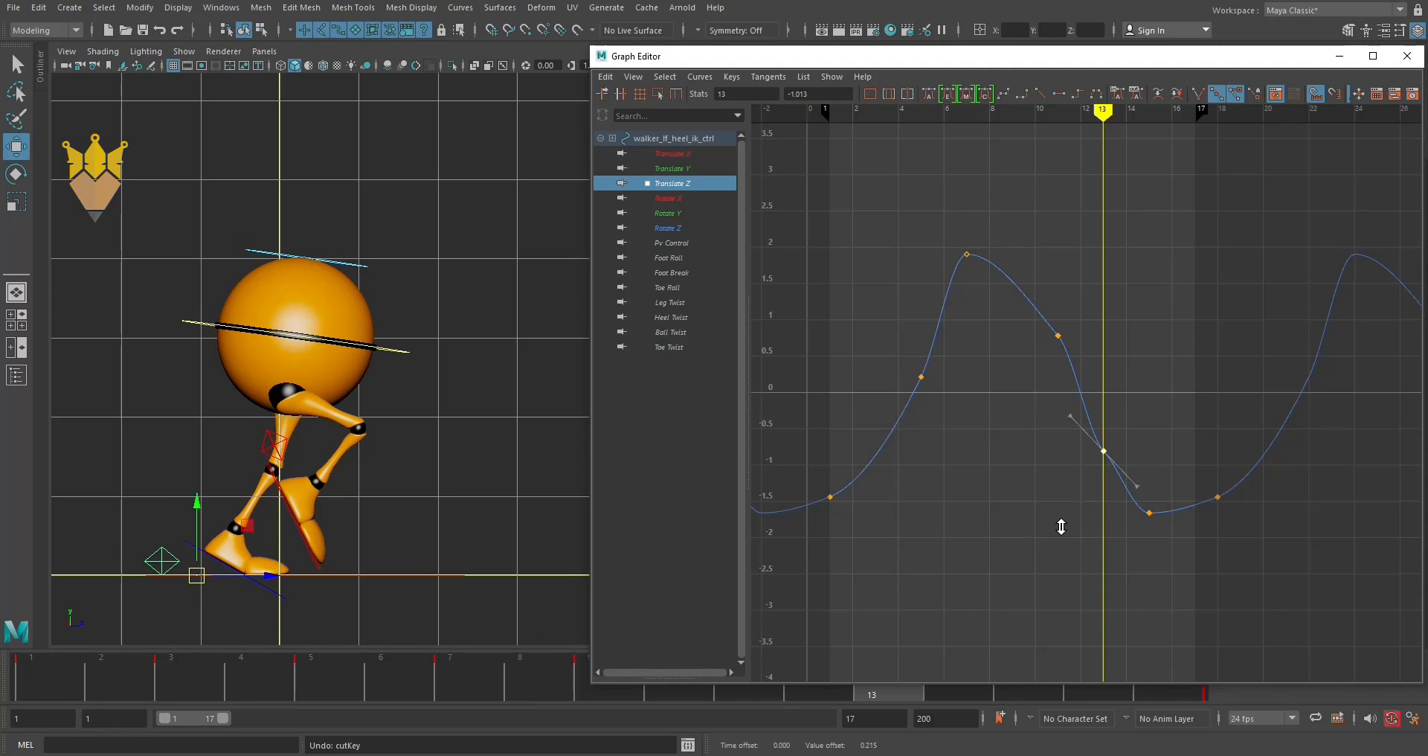
shift+middle_drag(1062, 529, 1061, 521)
drag(1086, 421, 1064, 408)
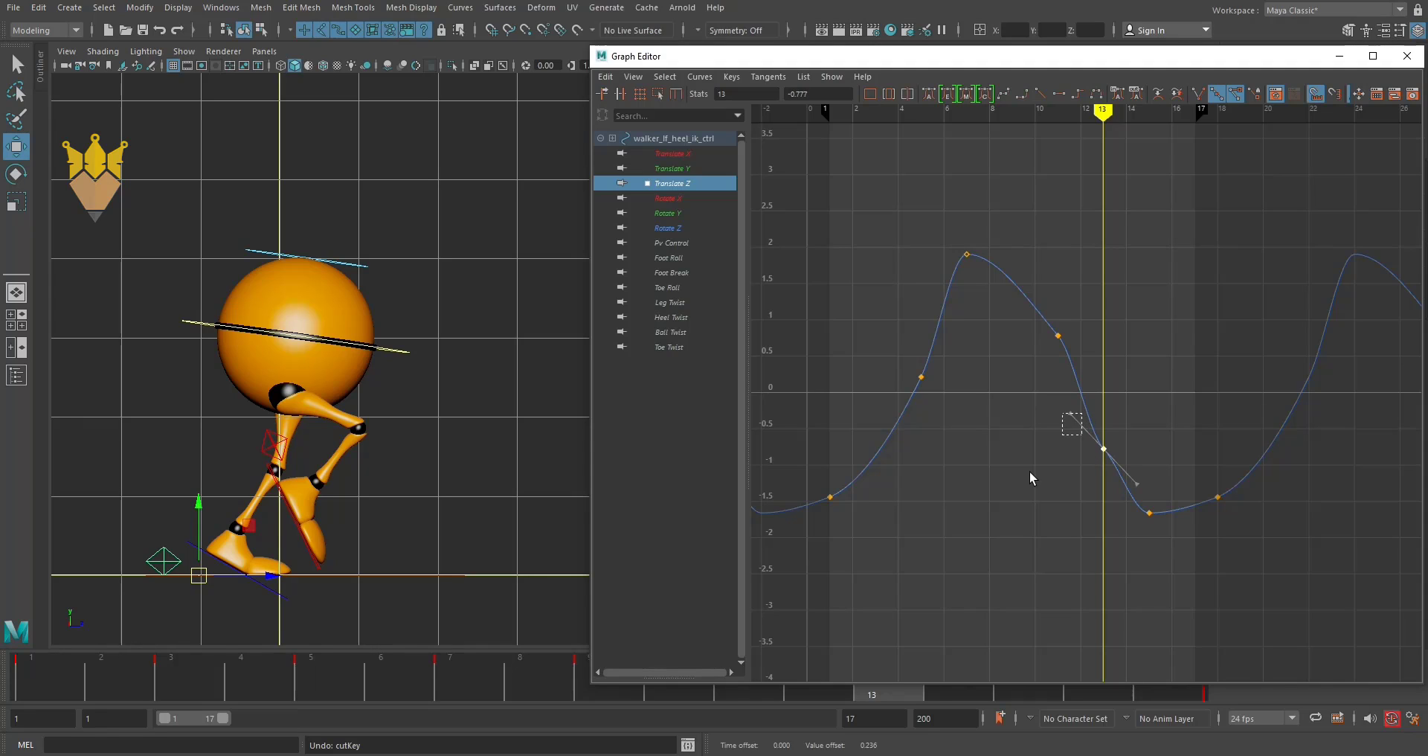
shift+middle_drag(1029, 474, 1031, 462)
click(1090, 466)
shift+middle_drag(1068, 493, 1068, 495)
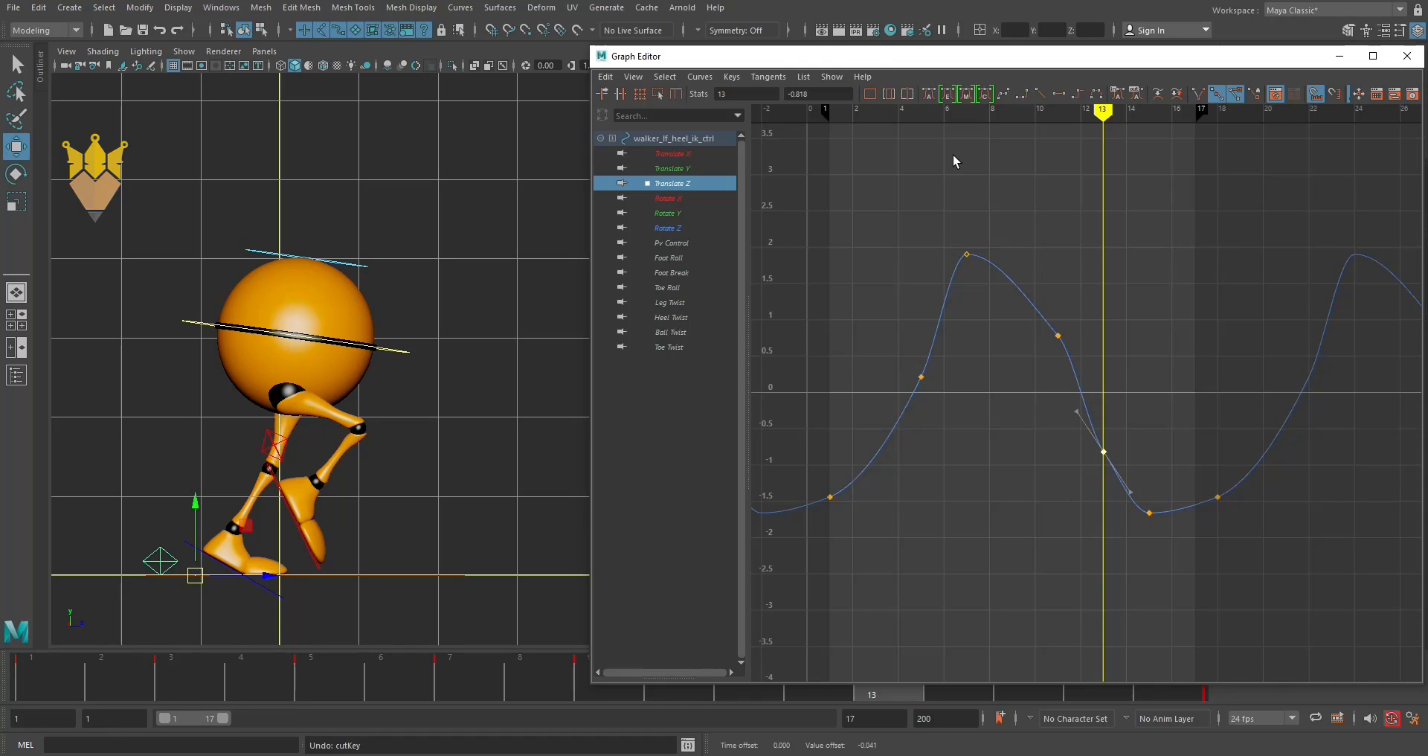
Check the pose at frames 4 and 5, then select the right heel control.
click(906, 112)
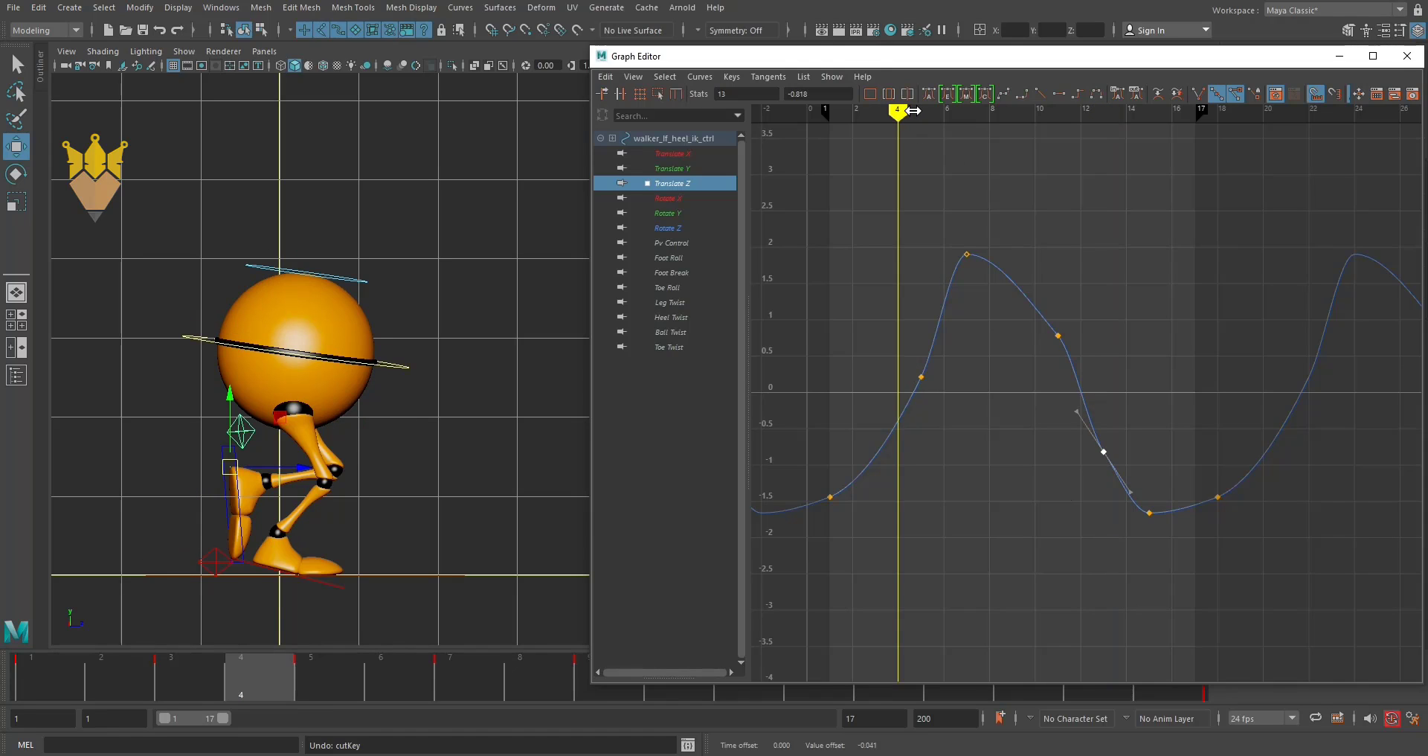
drag(913, 111, 926, 114)
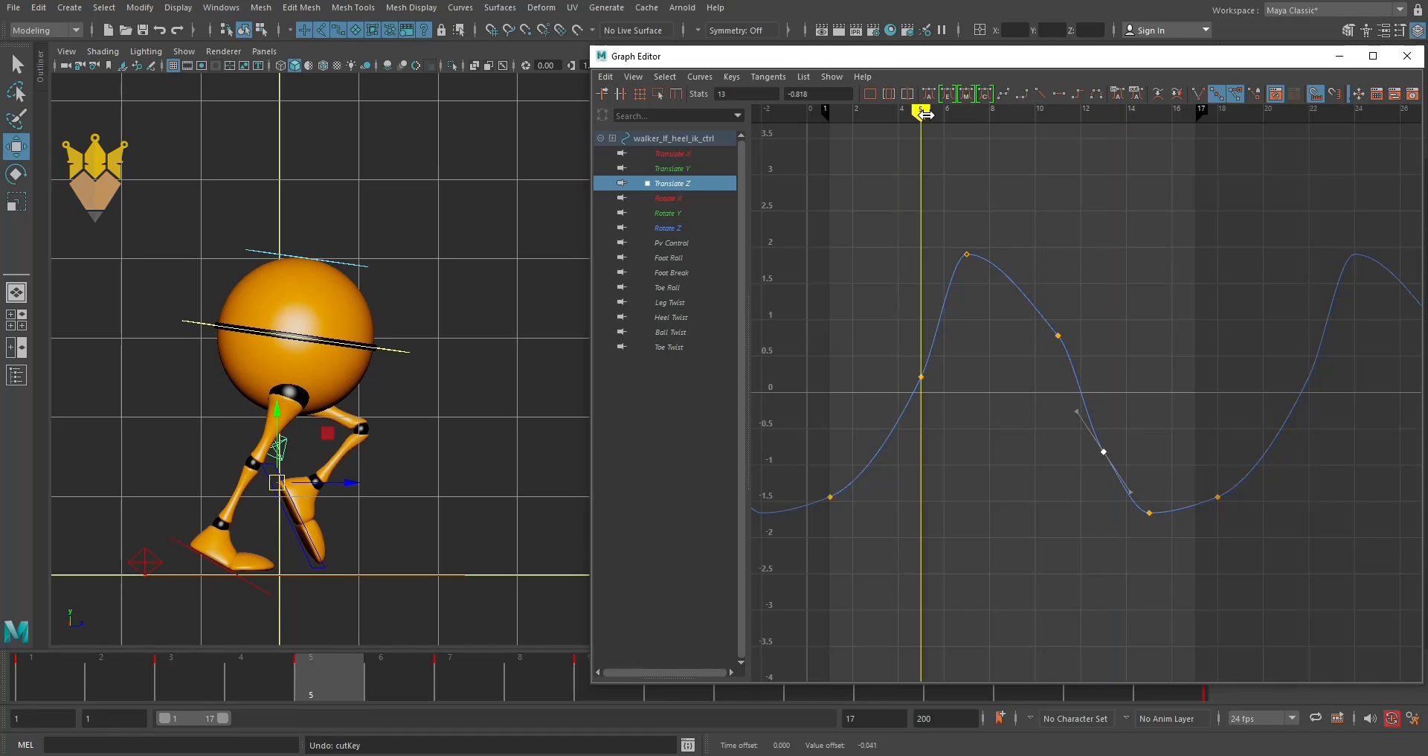
click(142, 550)
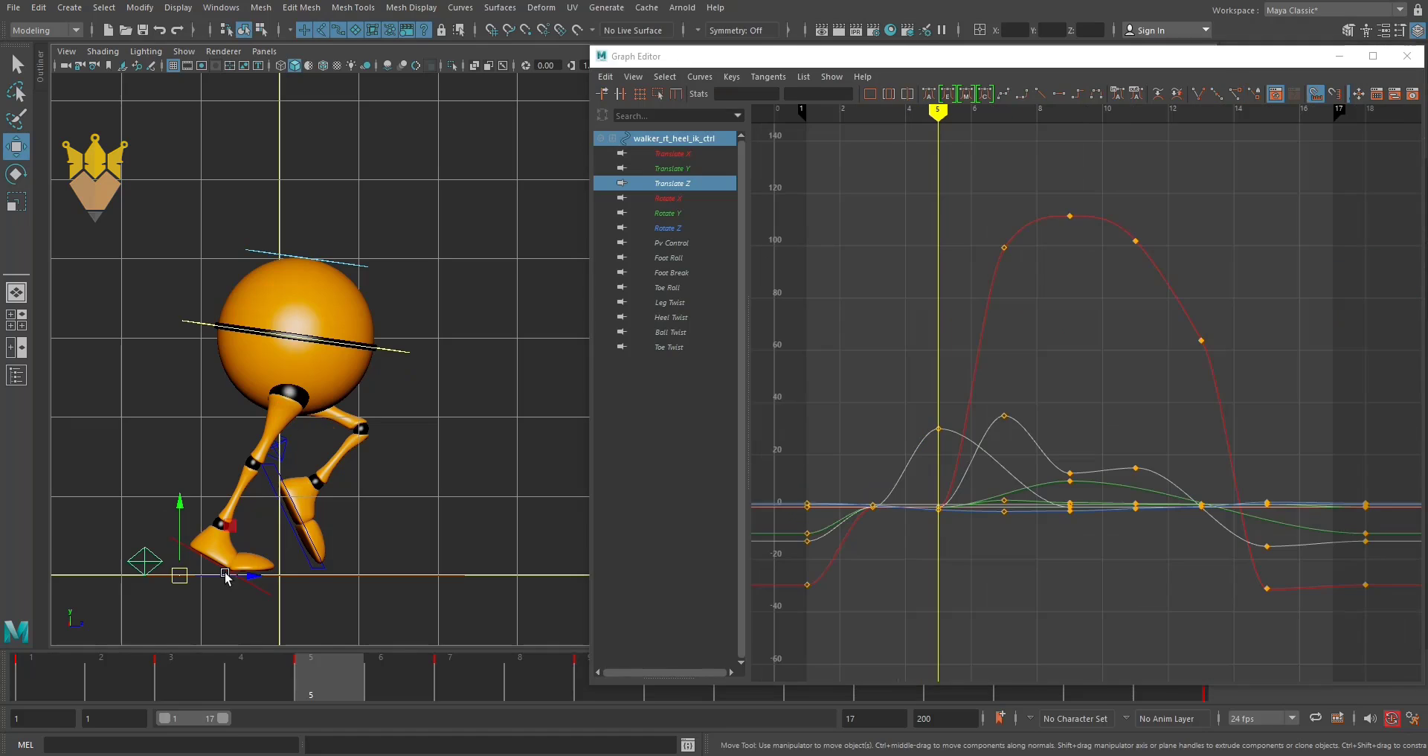
Set the right heel control's curves to Cycle for both Pre Infinity and Post Infinity.
click(672, 186)
scroll(1092, 492, down, 5)
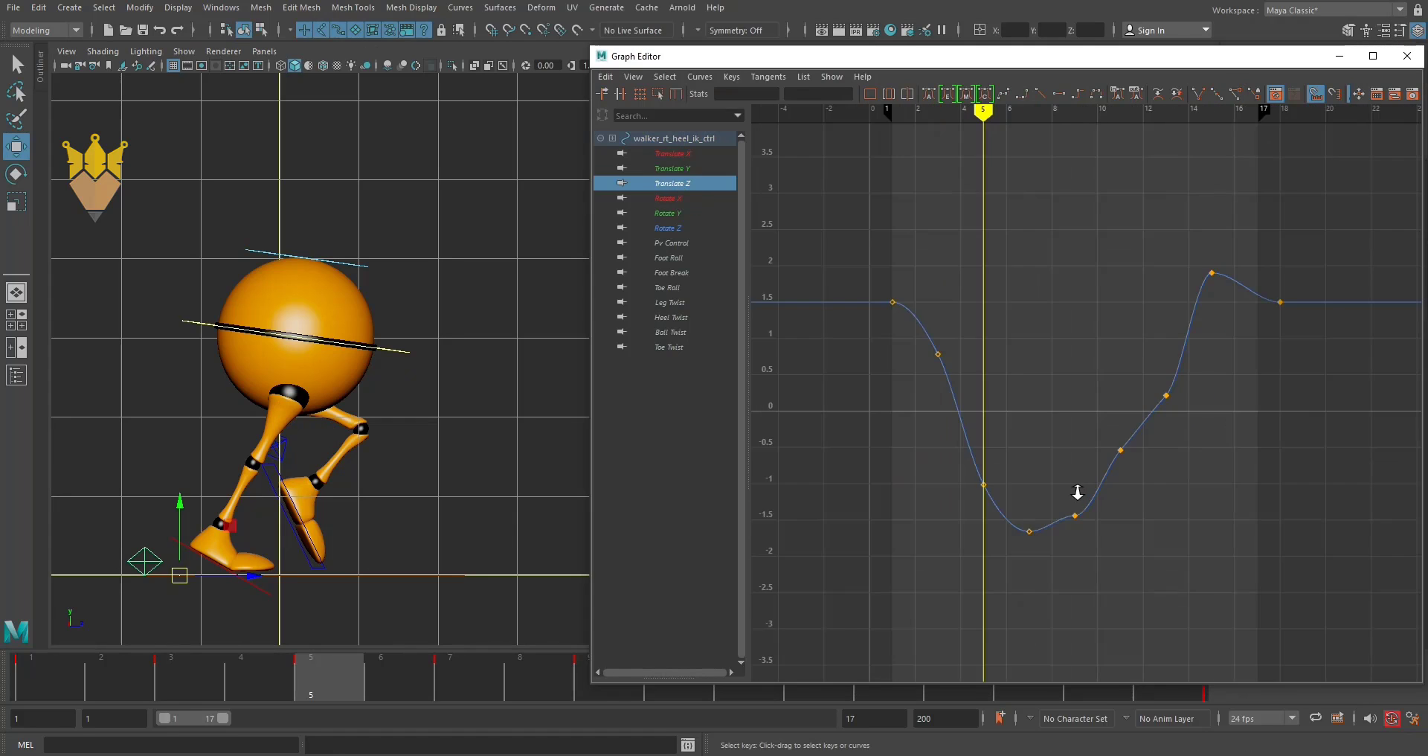
click(667, 136)
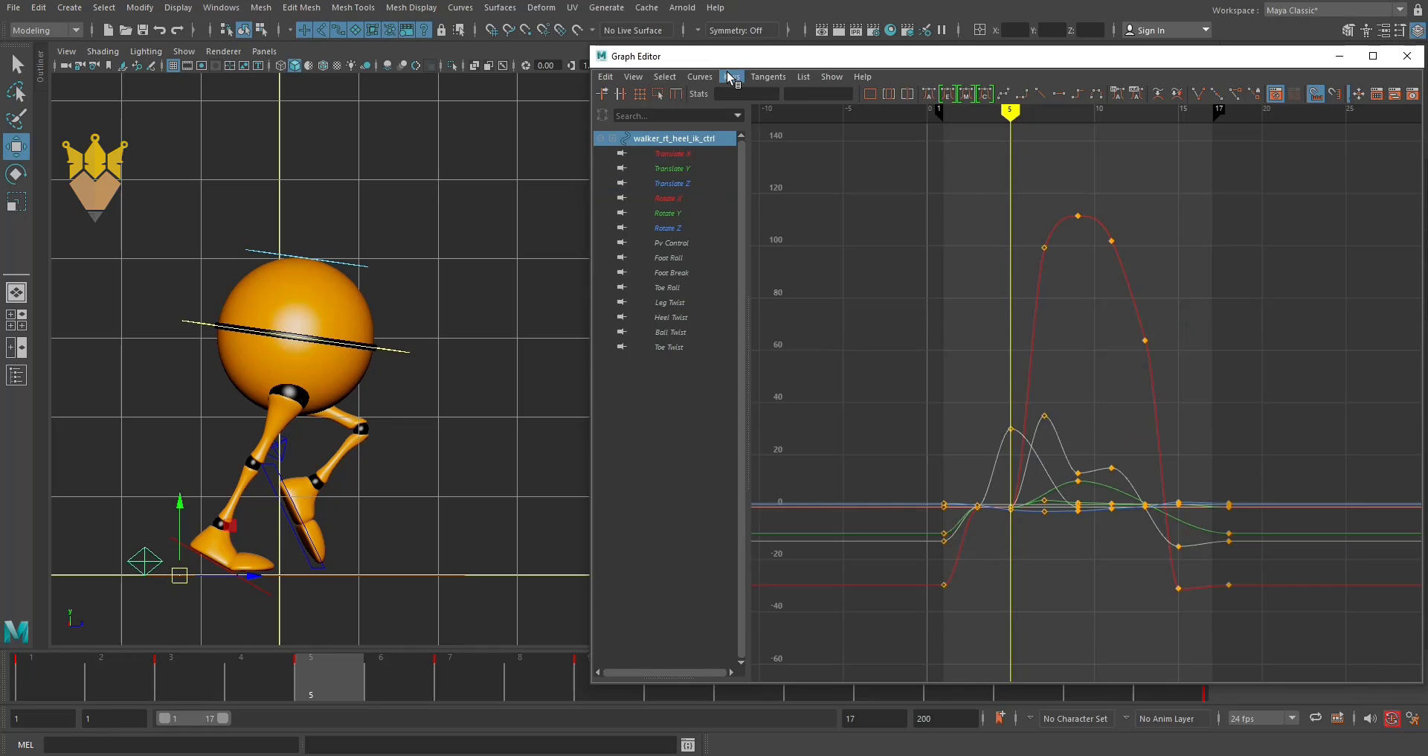
click(732, 77)
mouse_move(745, 103)
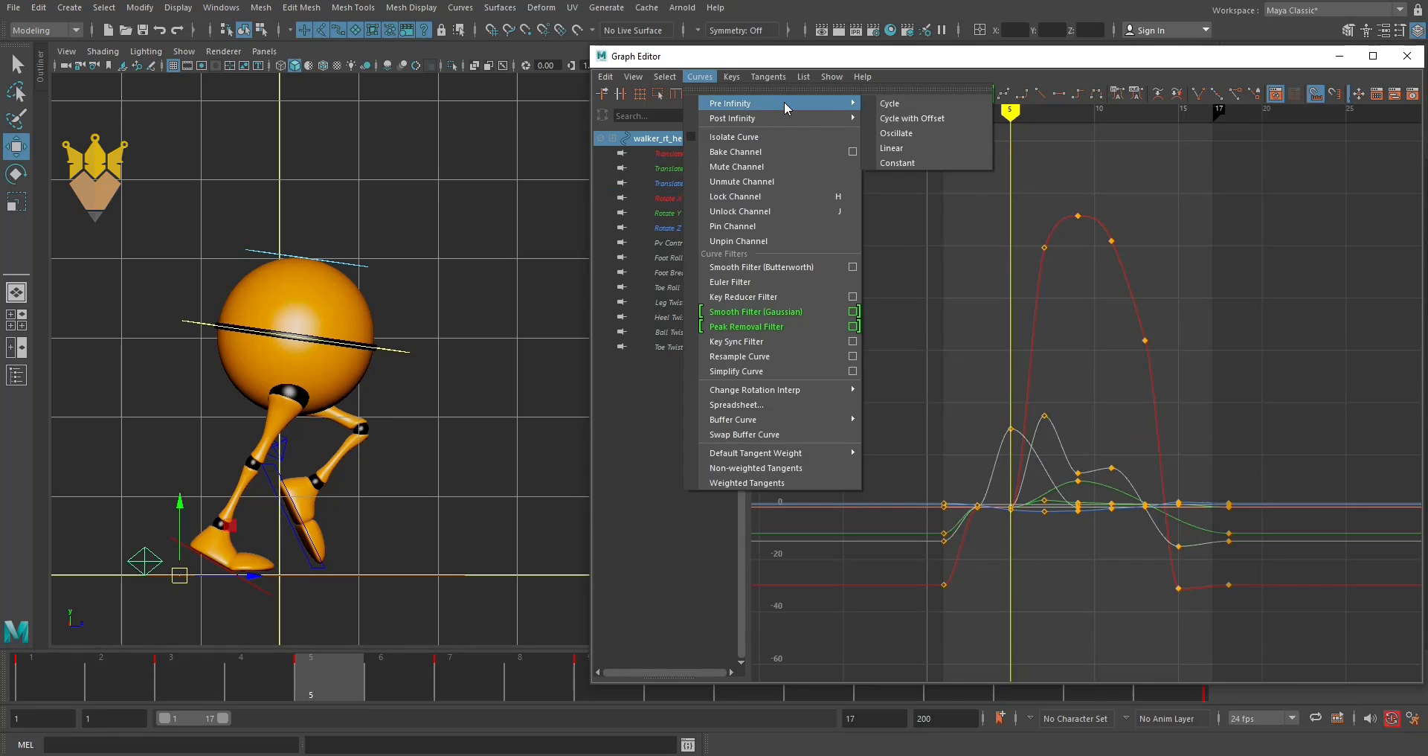
click(891, 104)
click(700, 77)
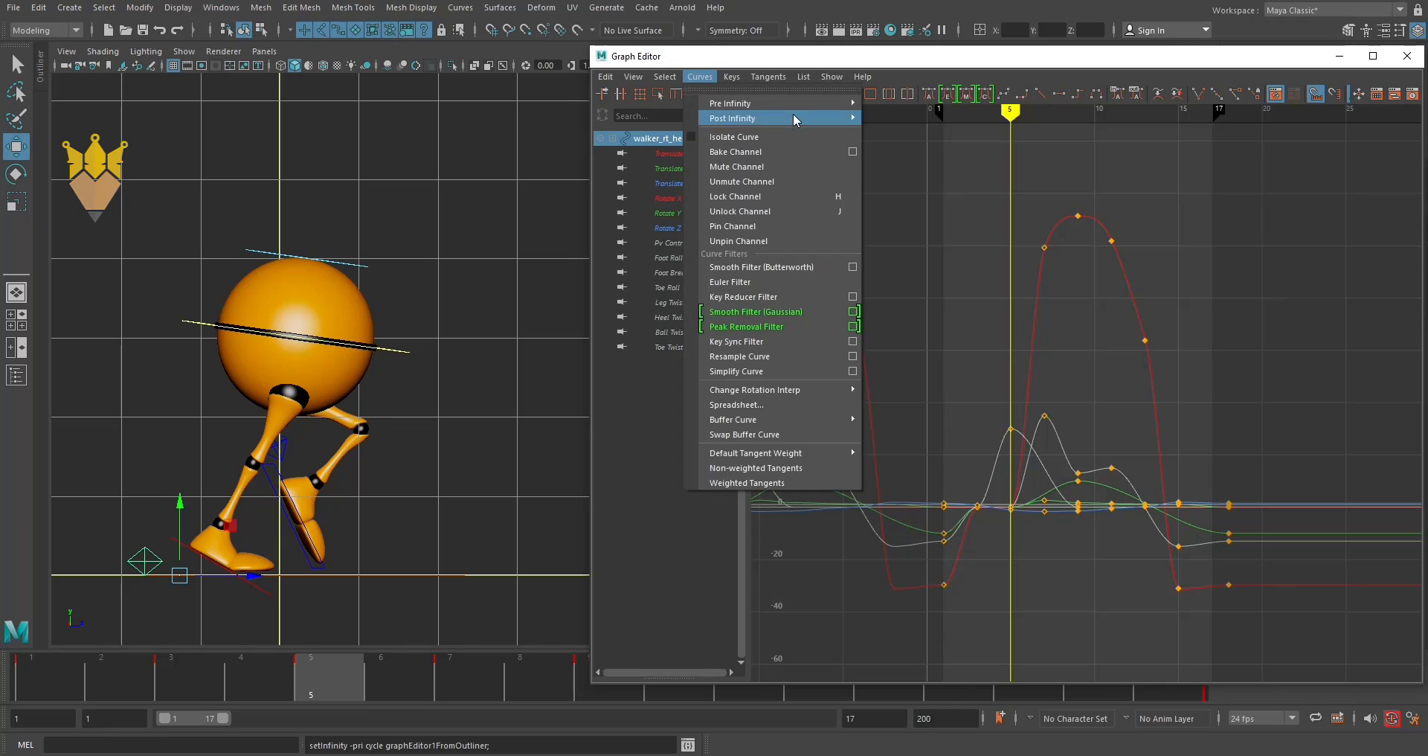
click(889, 118)
Delete the right heel's frame-3 Translate Z key and minimize the Graph Editor.
click(690, 183)
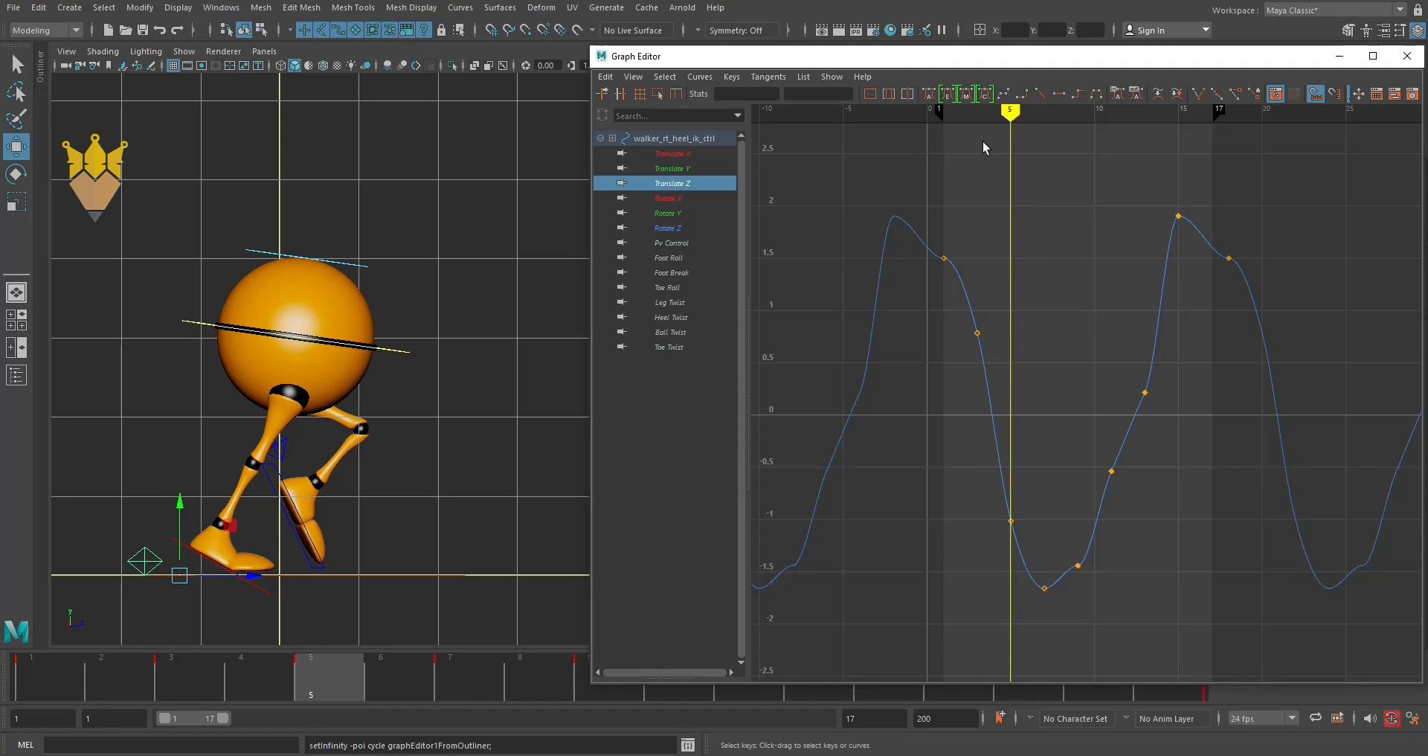
drag(986, 112, 974, 113)
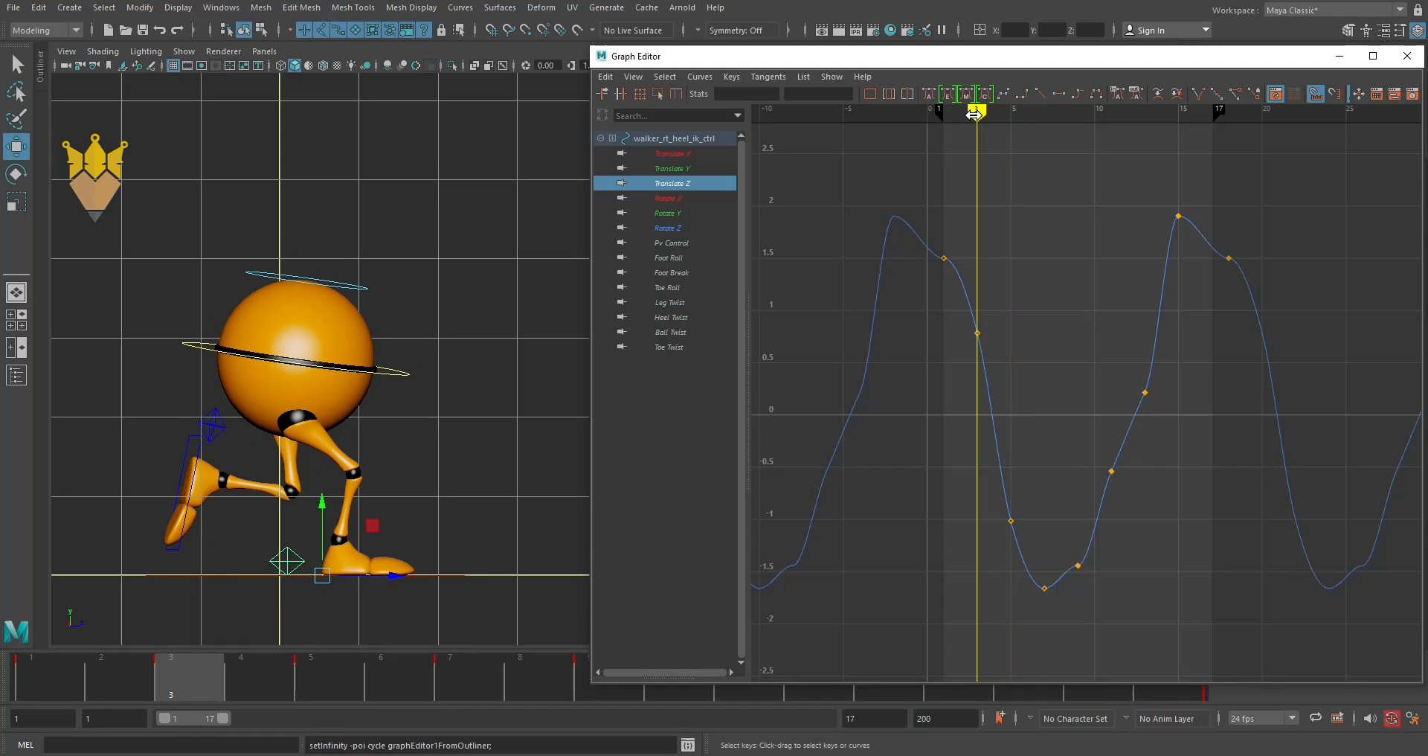
drag(961, 348, 961, 347)
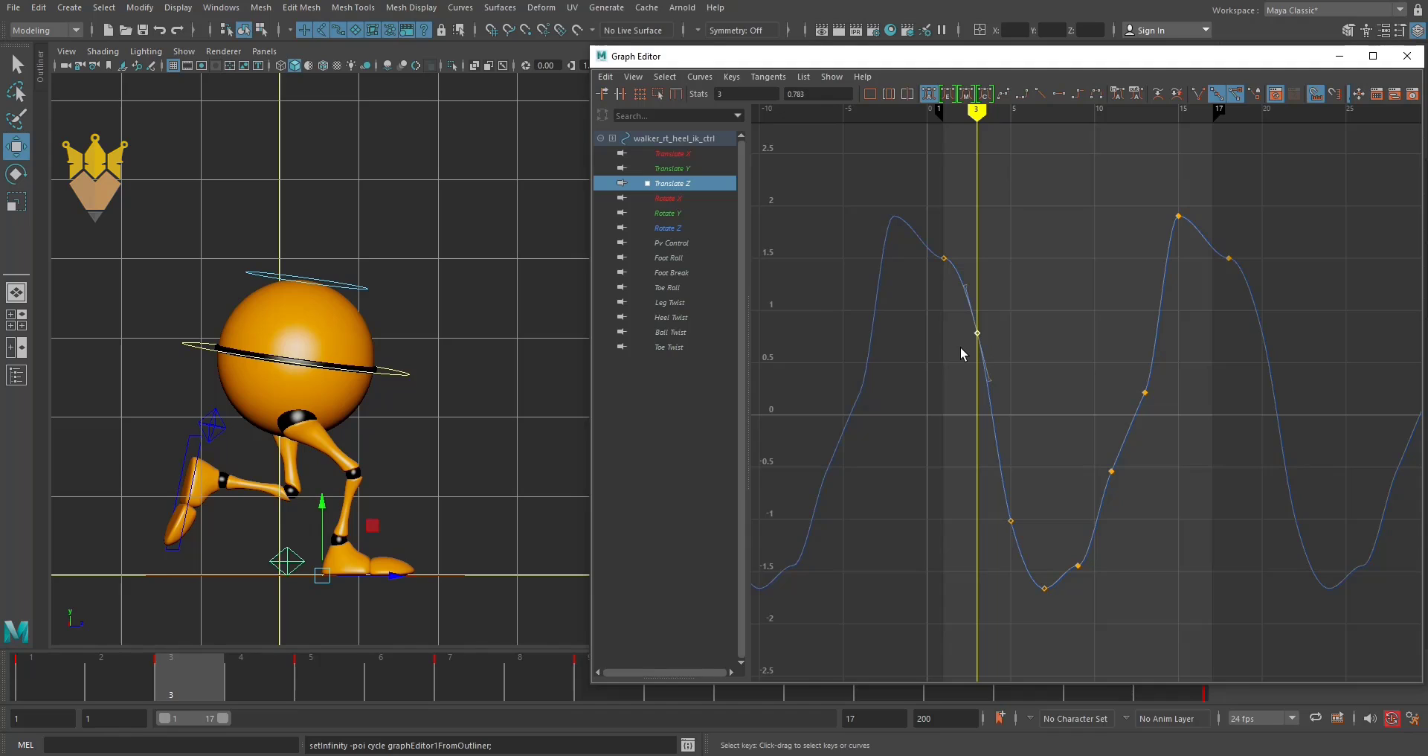
key(Delete)
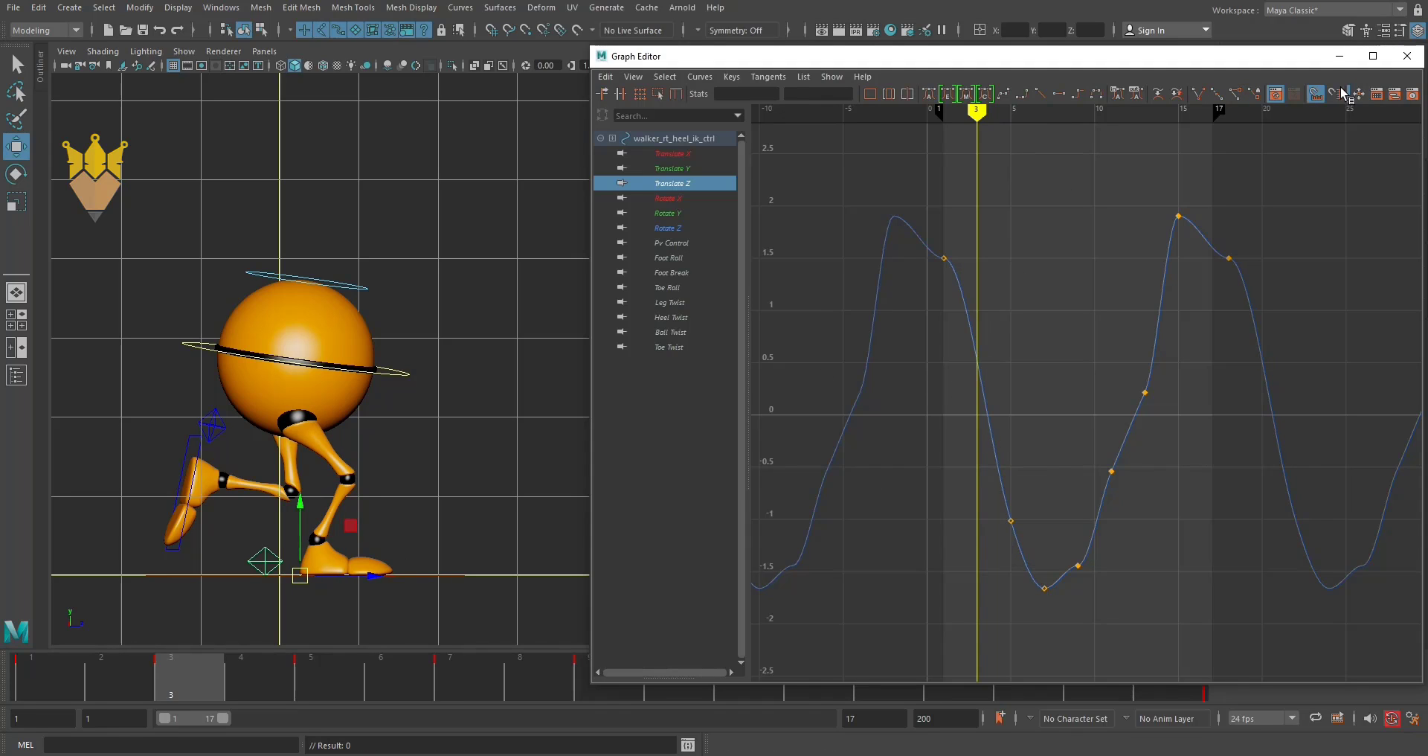
click(1339, 56)
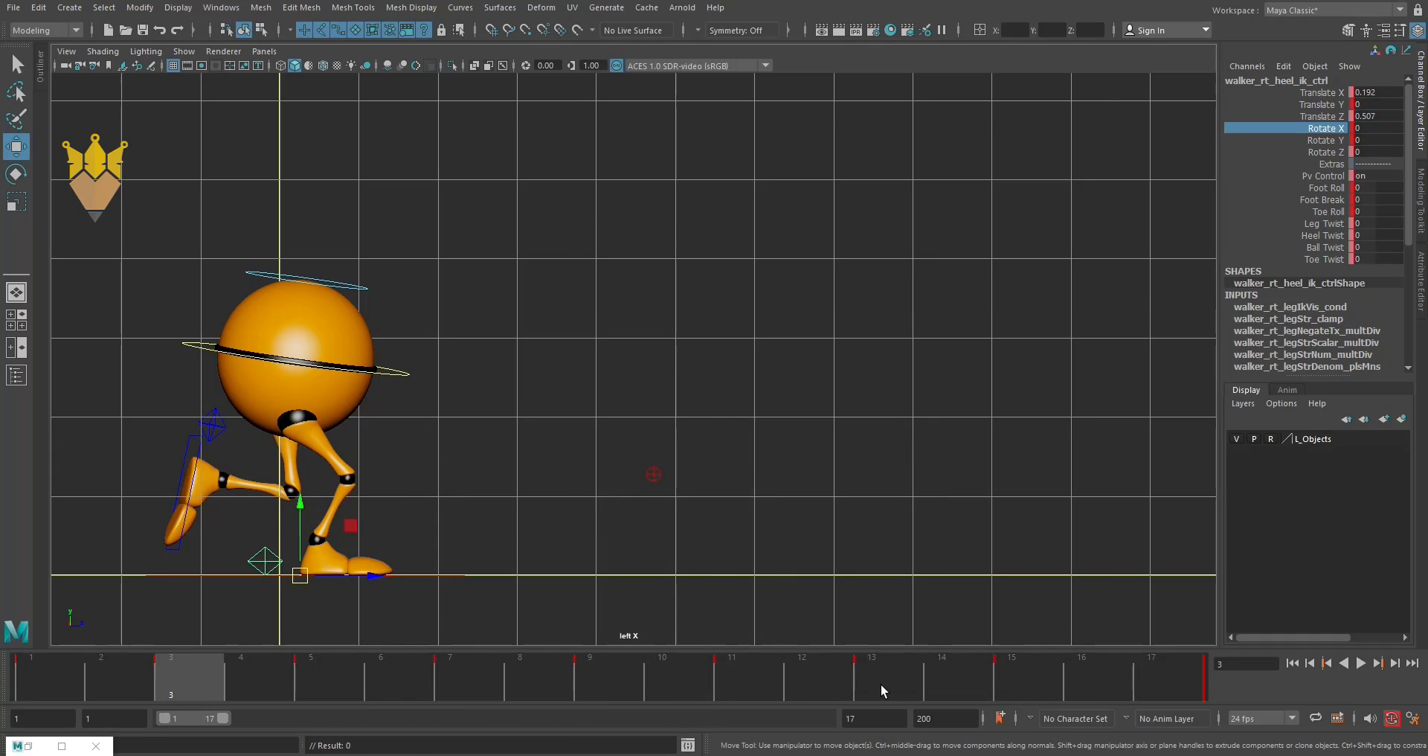
Check the poses at frames 11 and 3, then isolate the left heel's Translate Z curve in the Graph Editor.
click(758, 672)
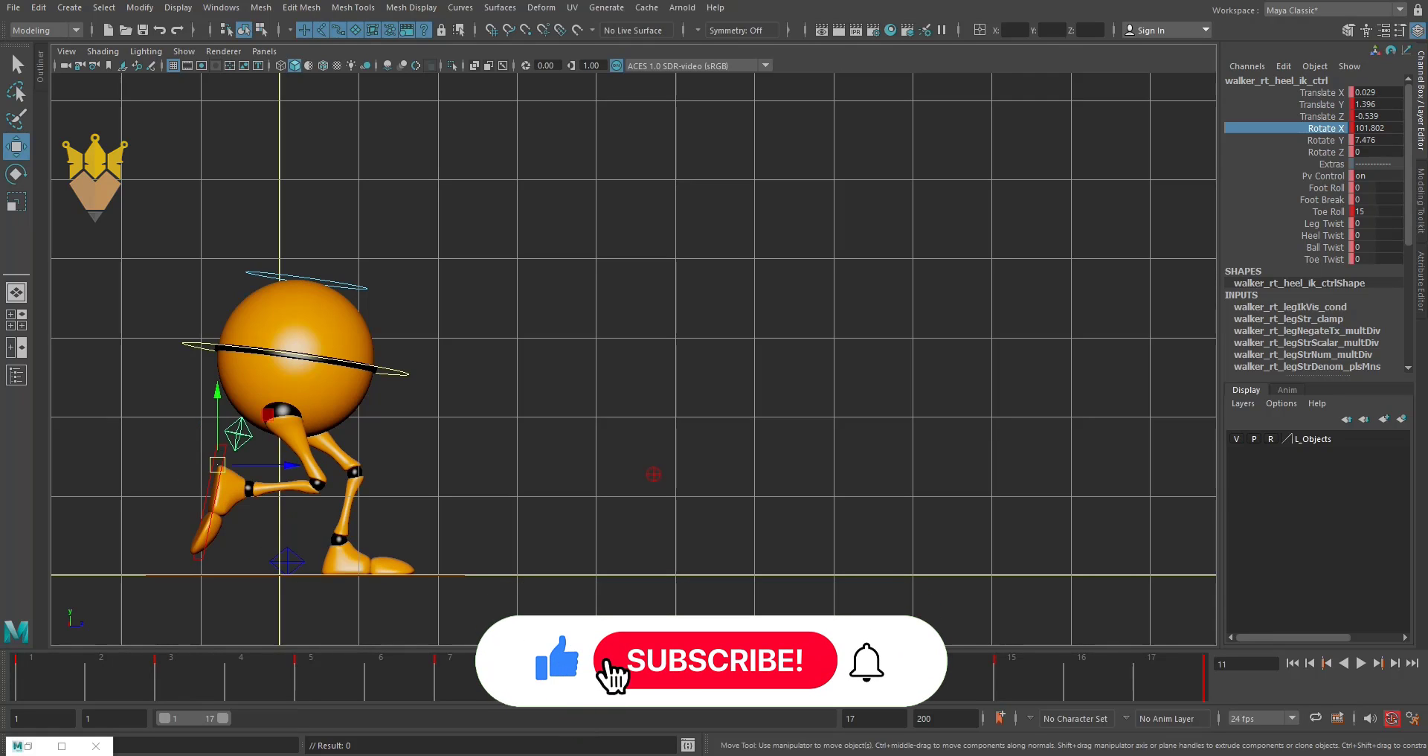
click(182, 682)
click(751, 681)
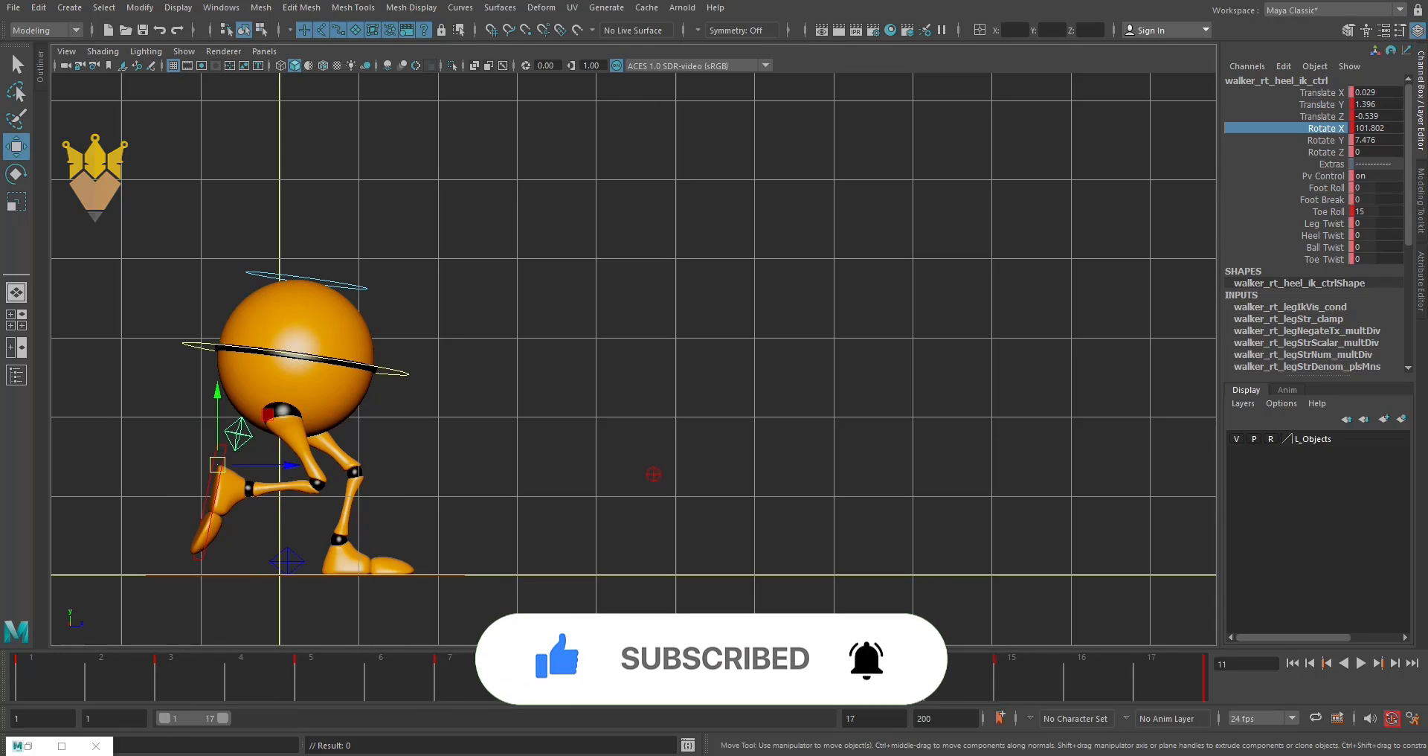
click(291, 560)
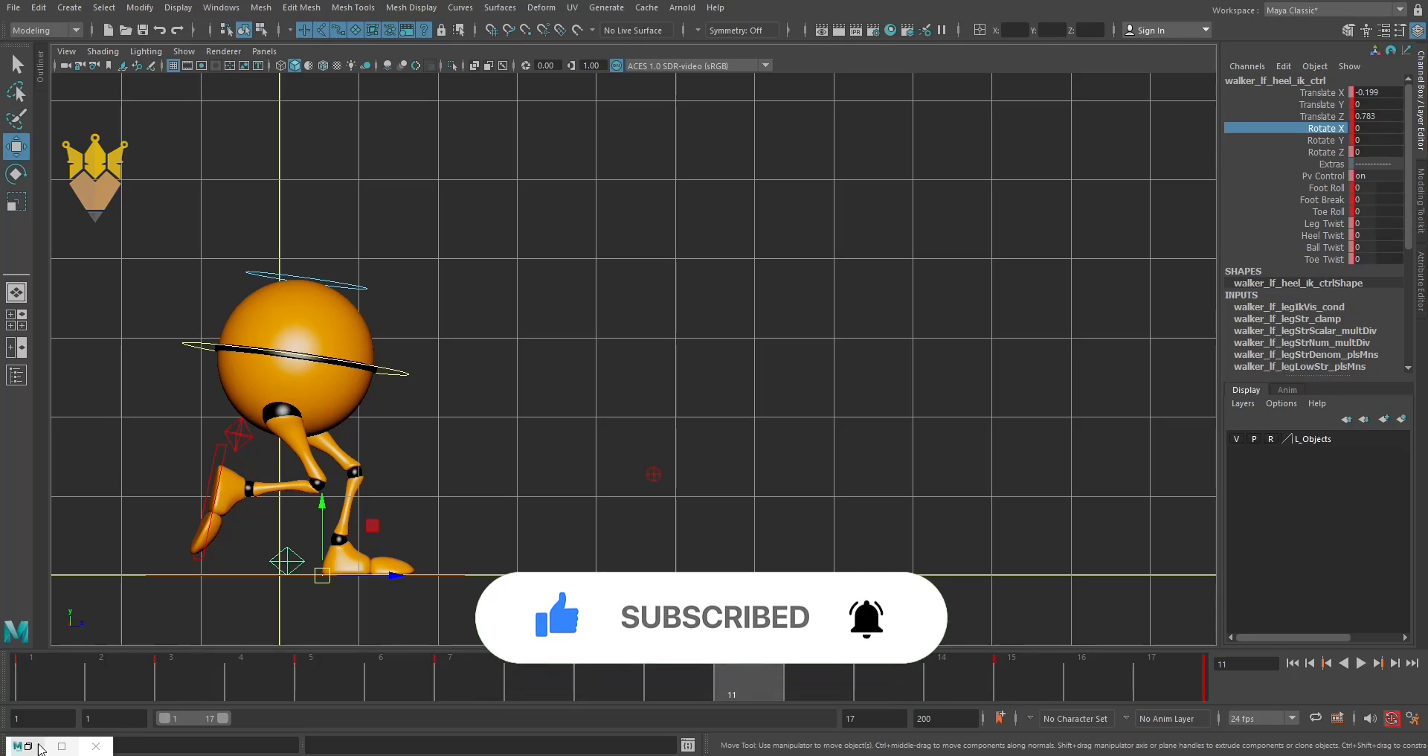
key(shift+g)
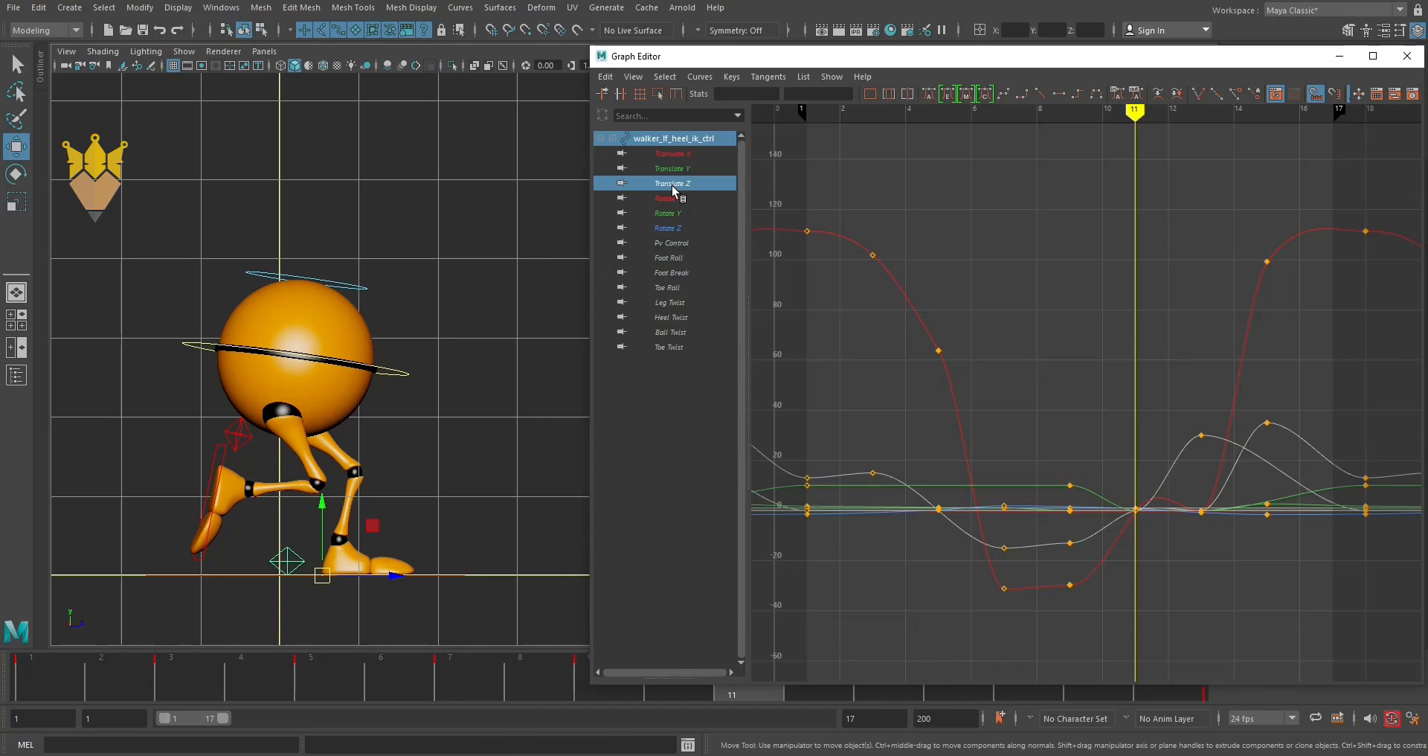
click(672, 184)
key(f)
Test-delete the frame-11 Translate Z key, restore it, then lower it slightly and adjust its tangent.
click(1136, 333)
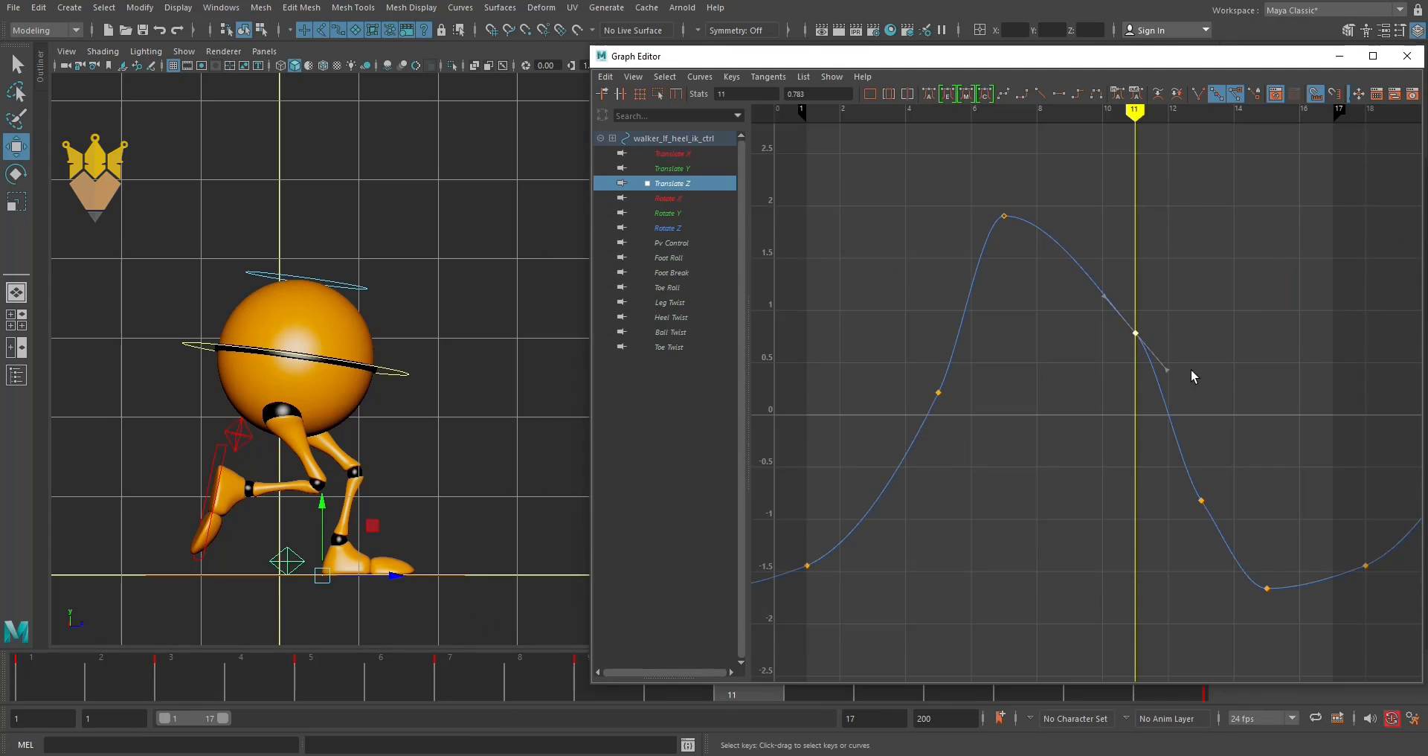
key(Delete)
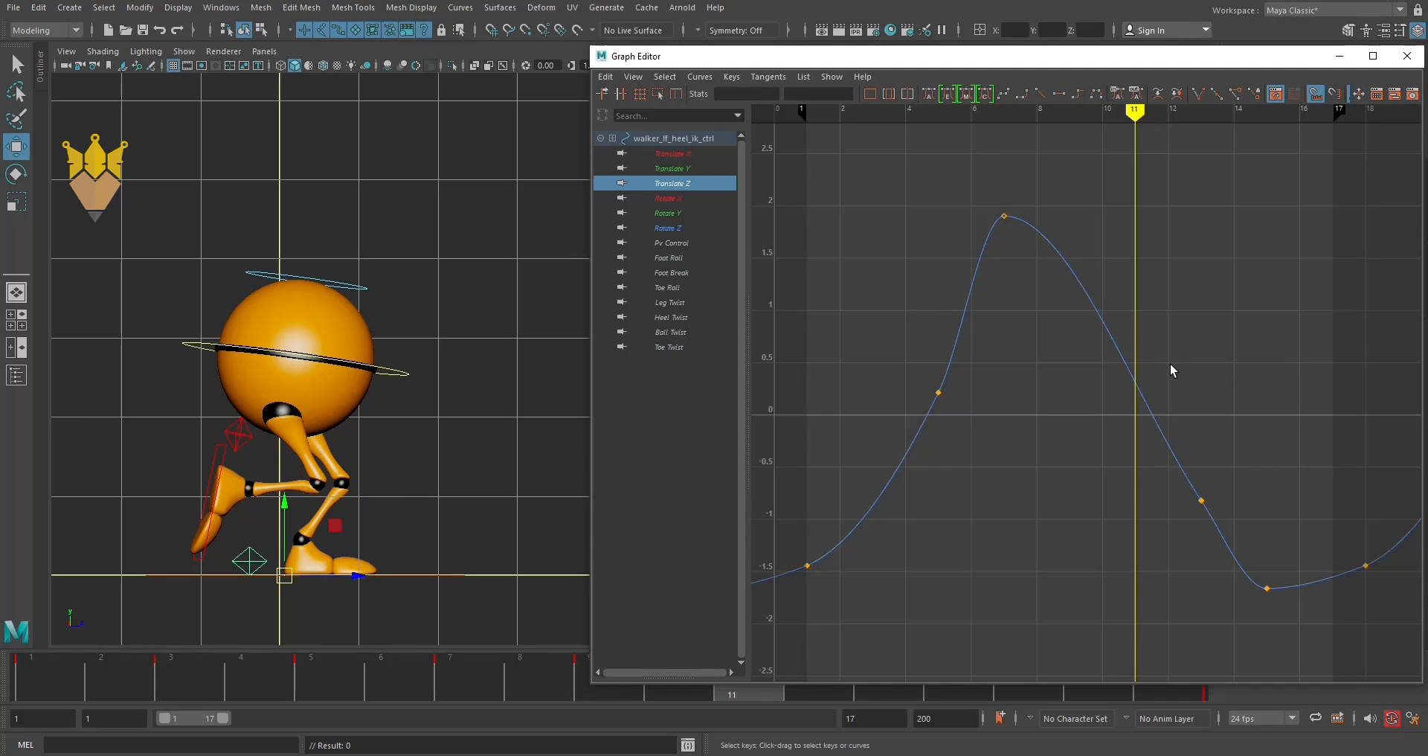
key(ctrl+z)
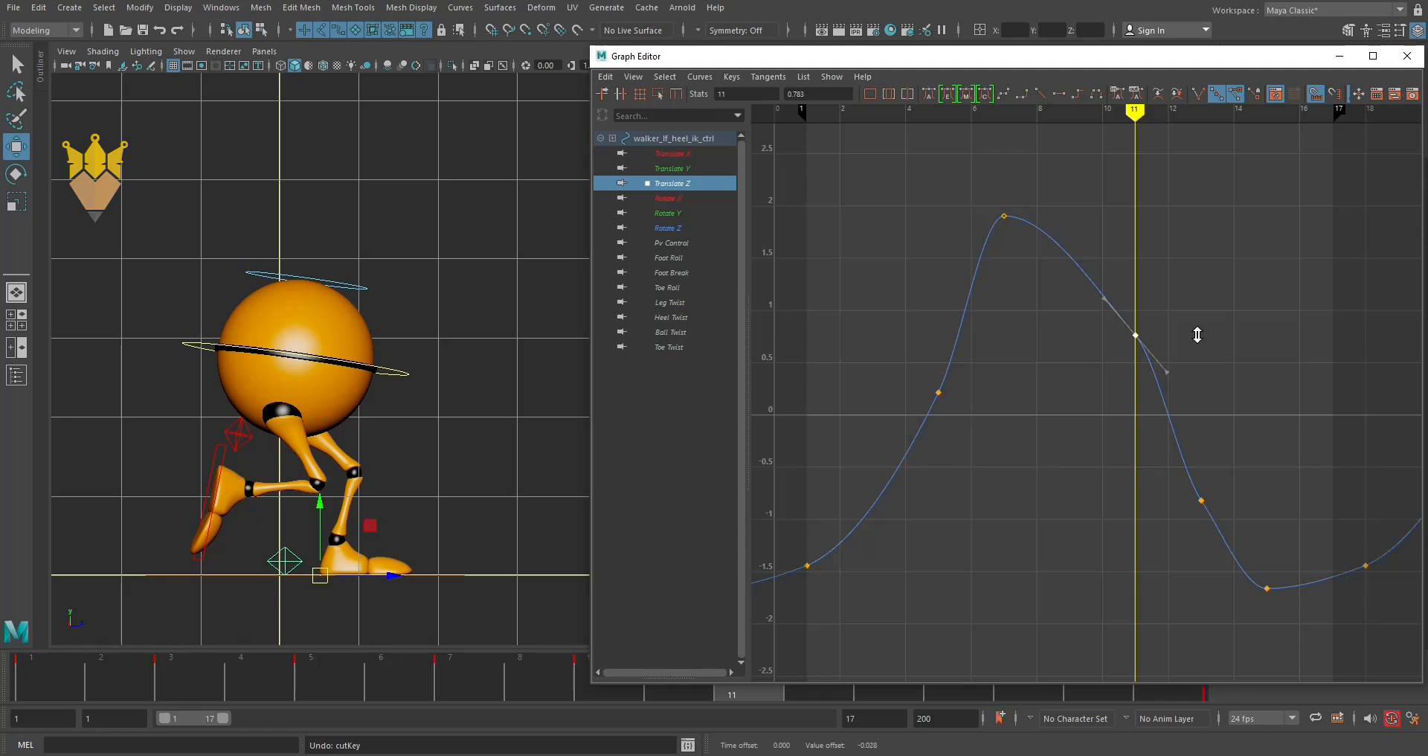
shift+middle_drag(1193, 328, 1189, 362)
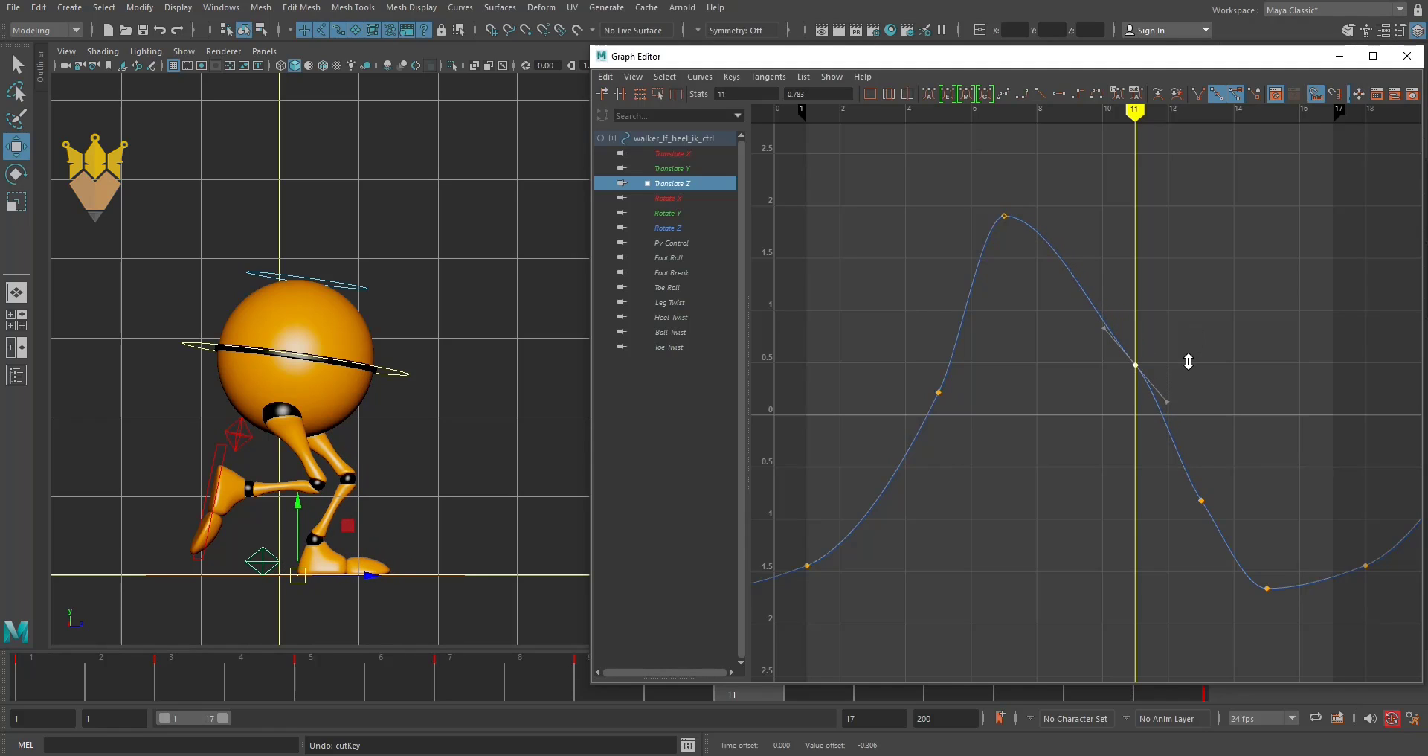
middle_drag(1251, 400, 1250, 403)
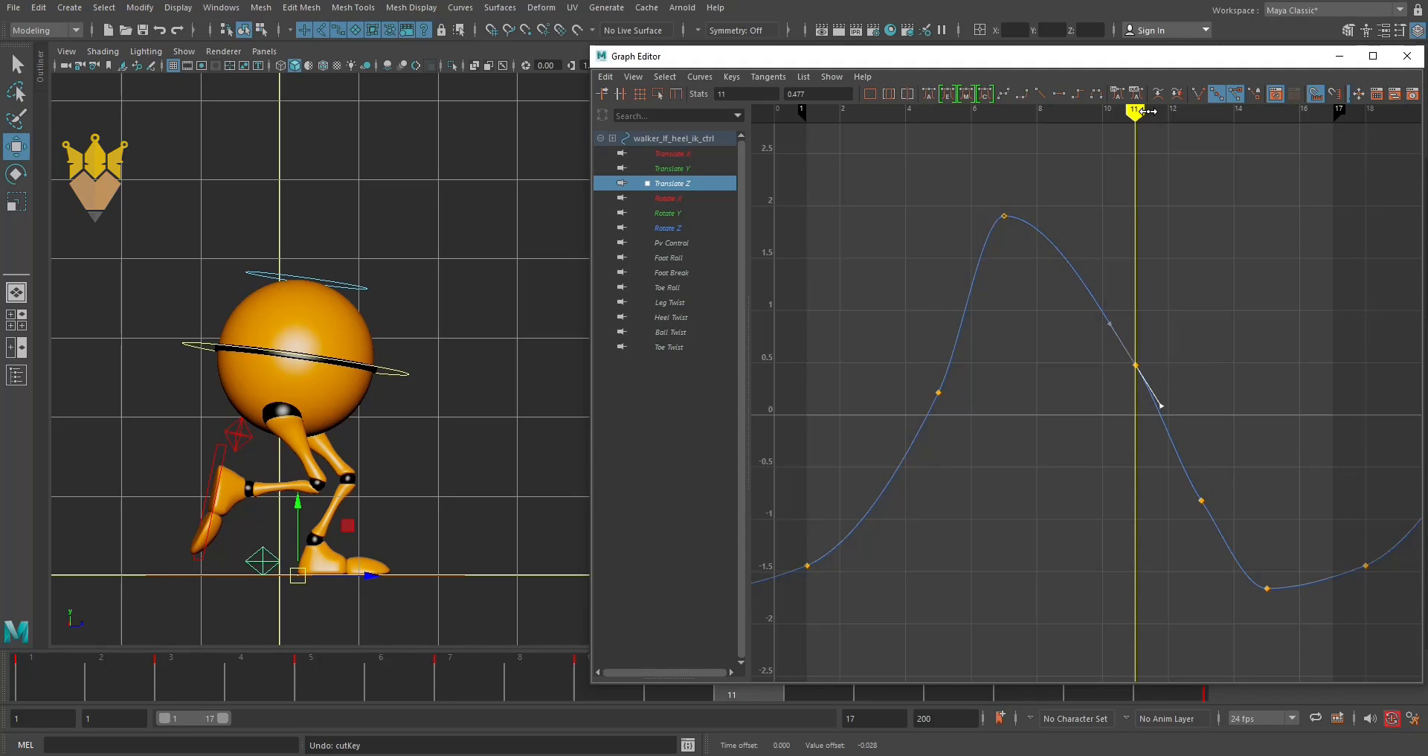
mouse_move(1104, 120)
mouse_down()
mouse_move(1048, 154)
mouse_move(1112, 161)
mouse_move(1046, 166)
mouse_move(1137, 177)
mouse_up()
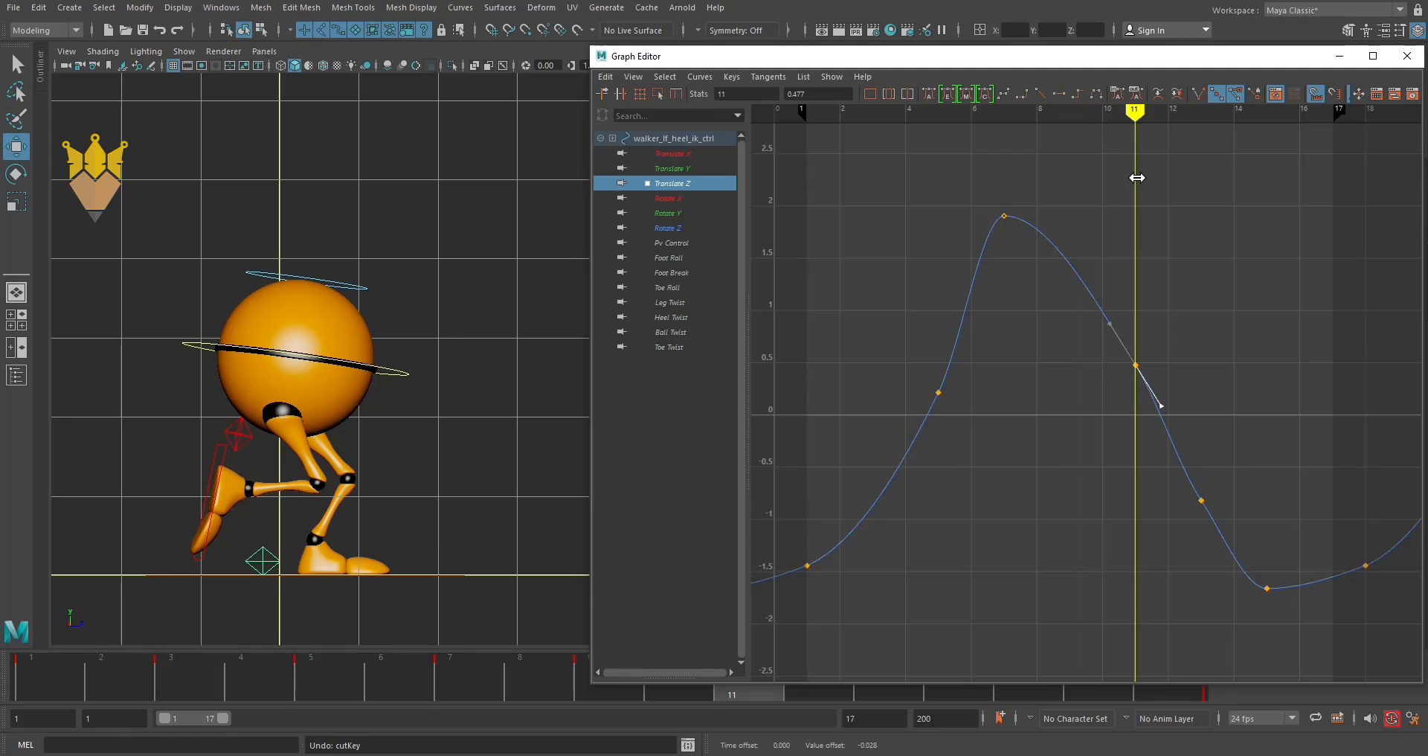
Raise the frame-11 key to 0.862, review frames 5 and 1, and select CTRL_Root.
drag(1167, 338, 1168, 388)
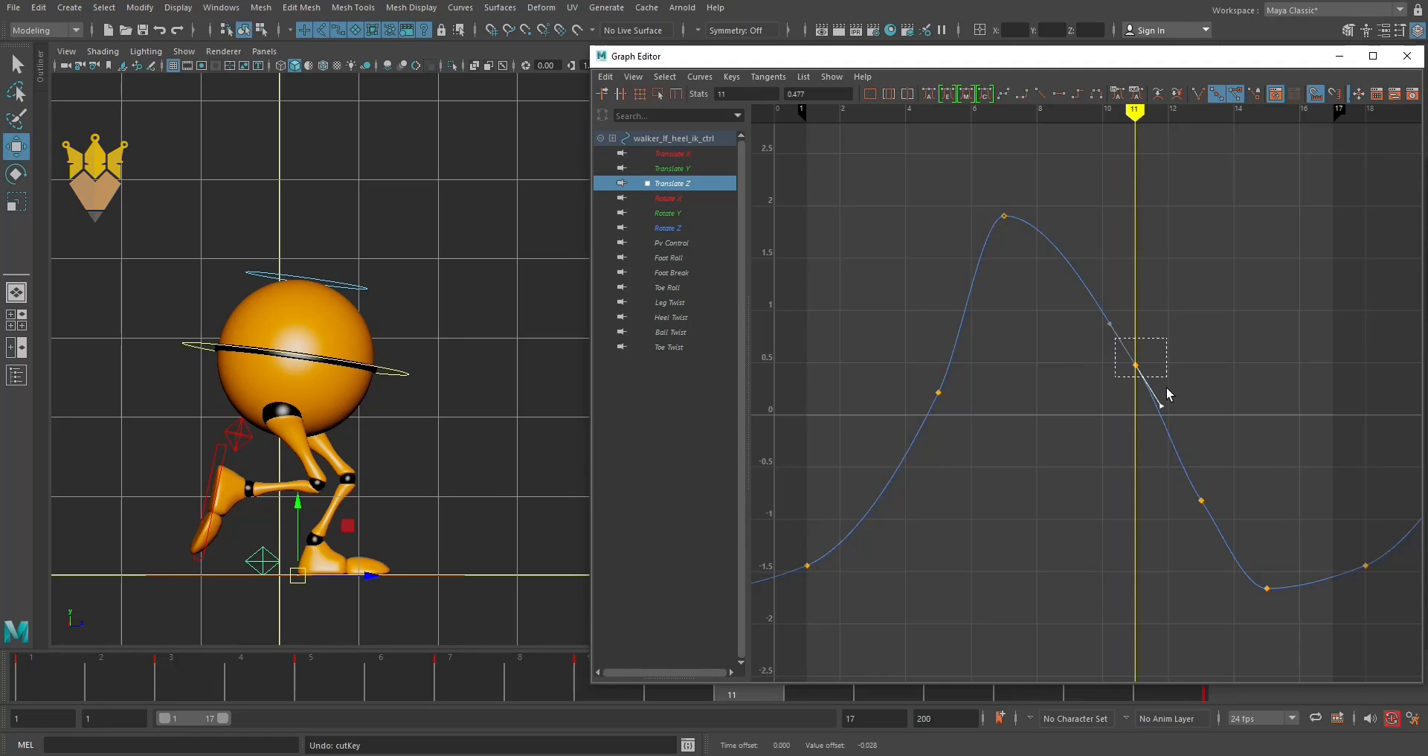
shift+middle_drag(1215, 383, 1207, 350)
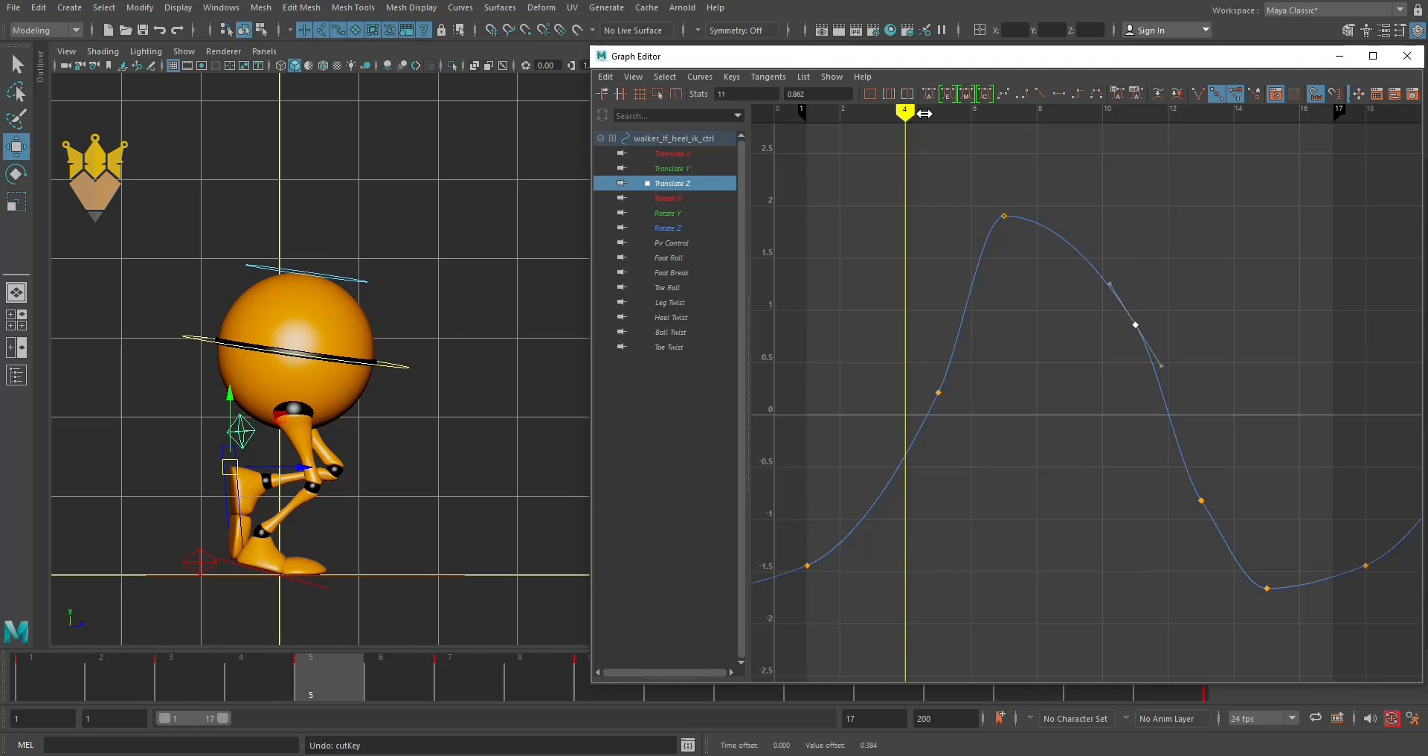
drag(920, 114, 938, 114)
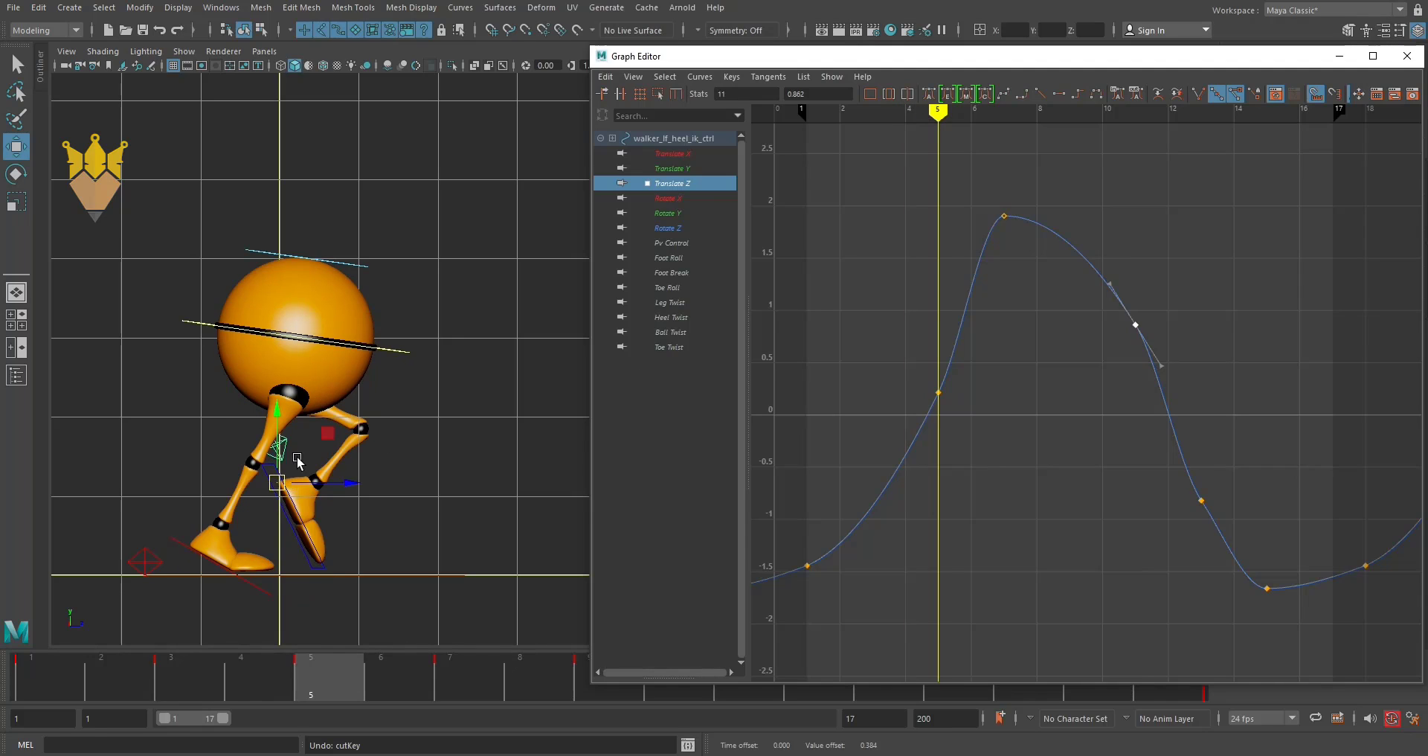
drag(916, 116, 822, 132)
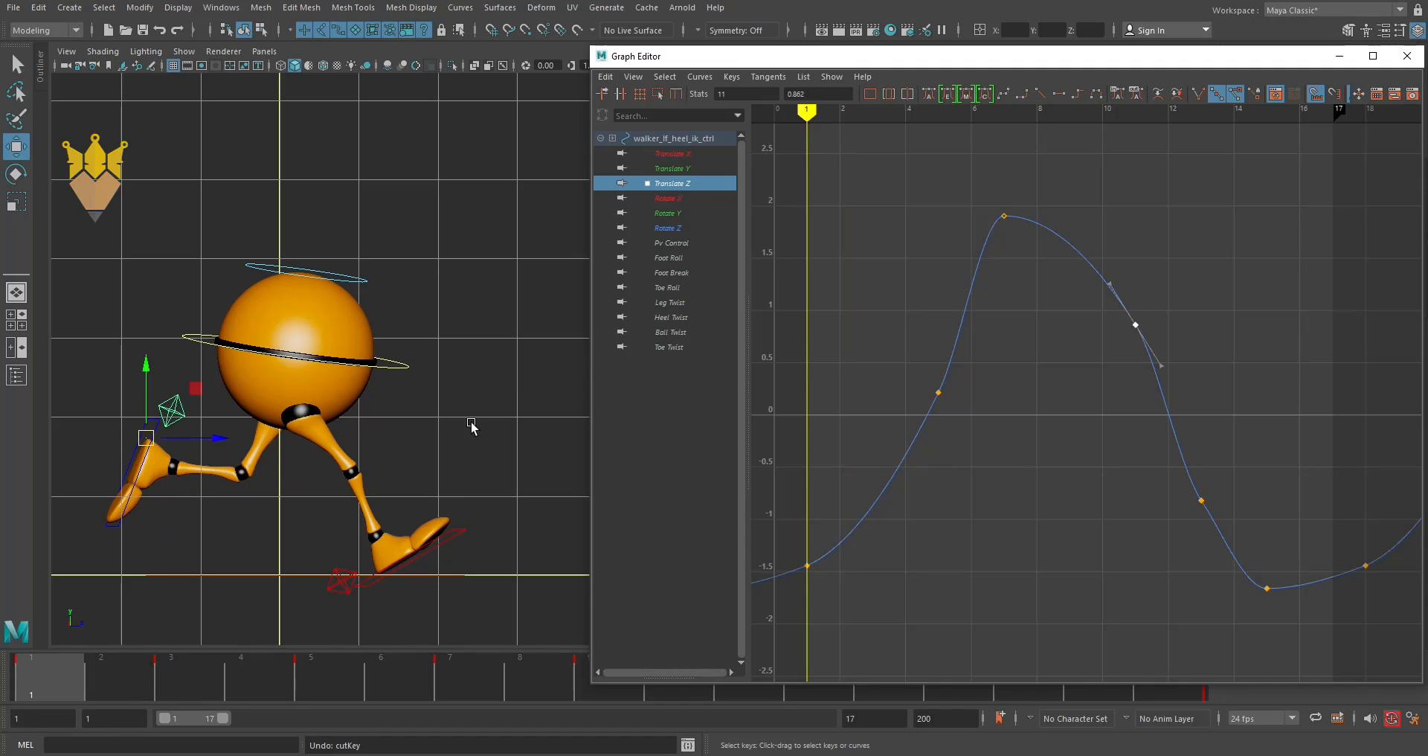
click(343, 578)
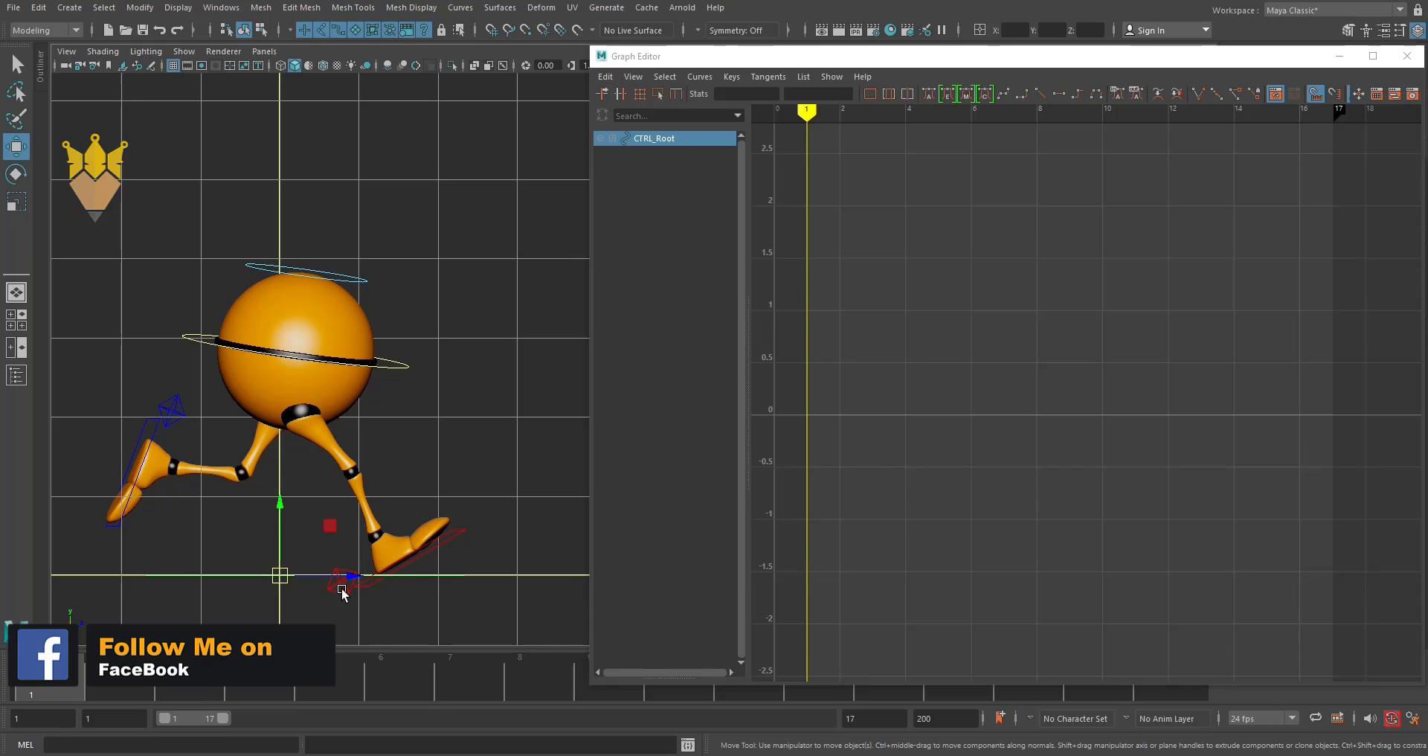
Isolate the right heel's Translate Z curve and raise its frame-5 key slightly.
click(344, 587)
click(649, 183)
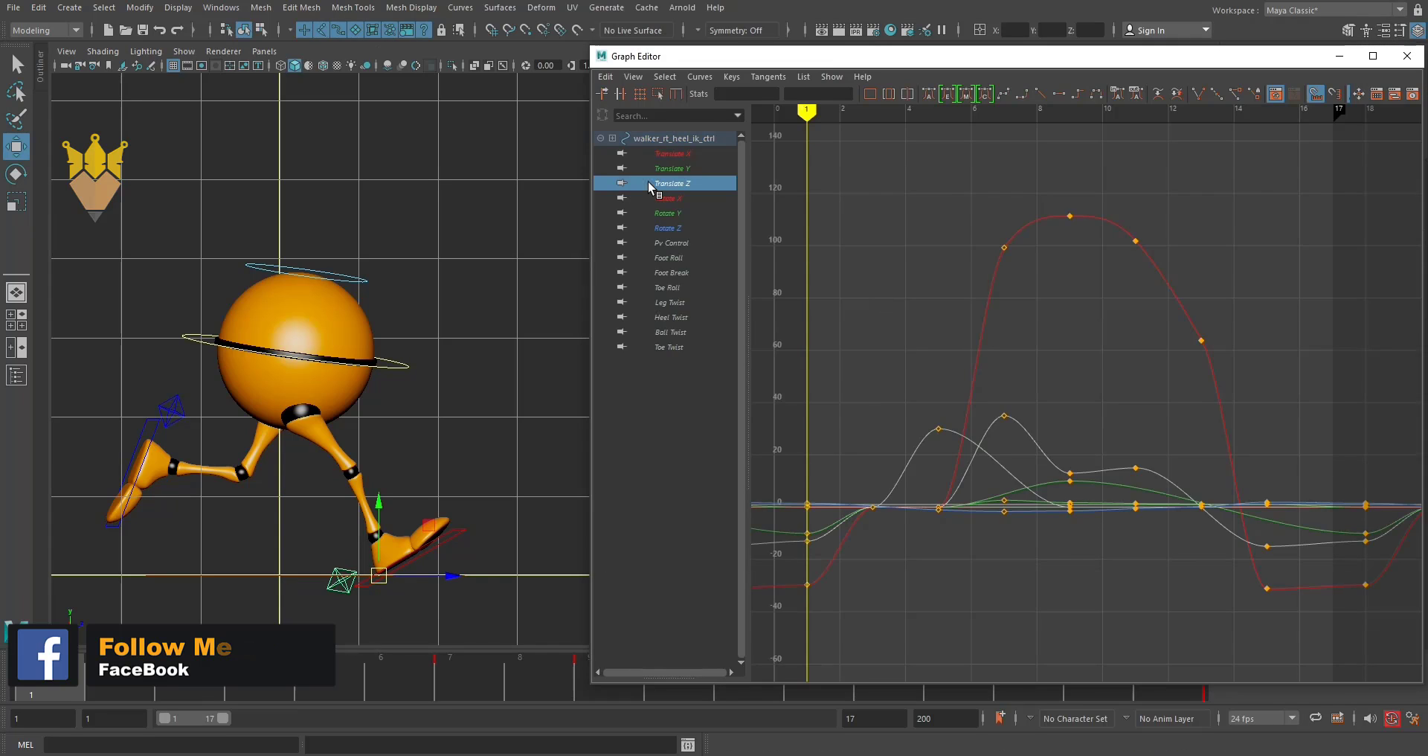
drag(809, 114, 863, 129)
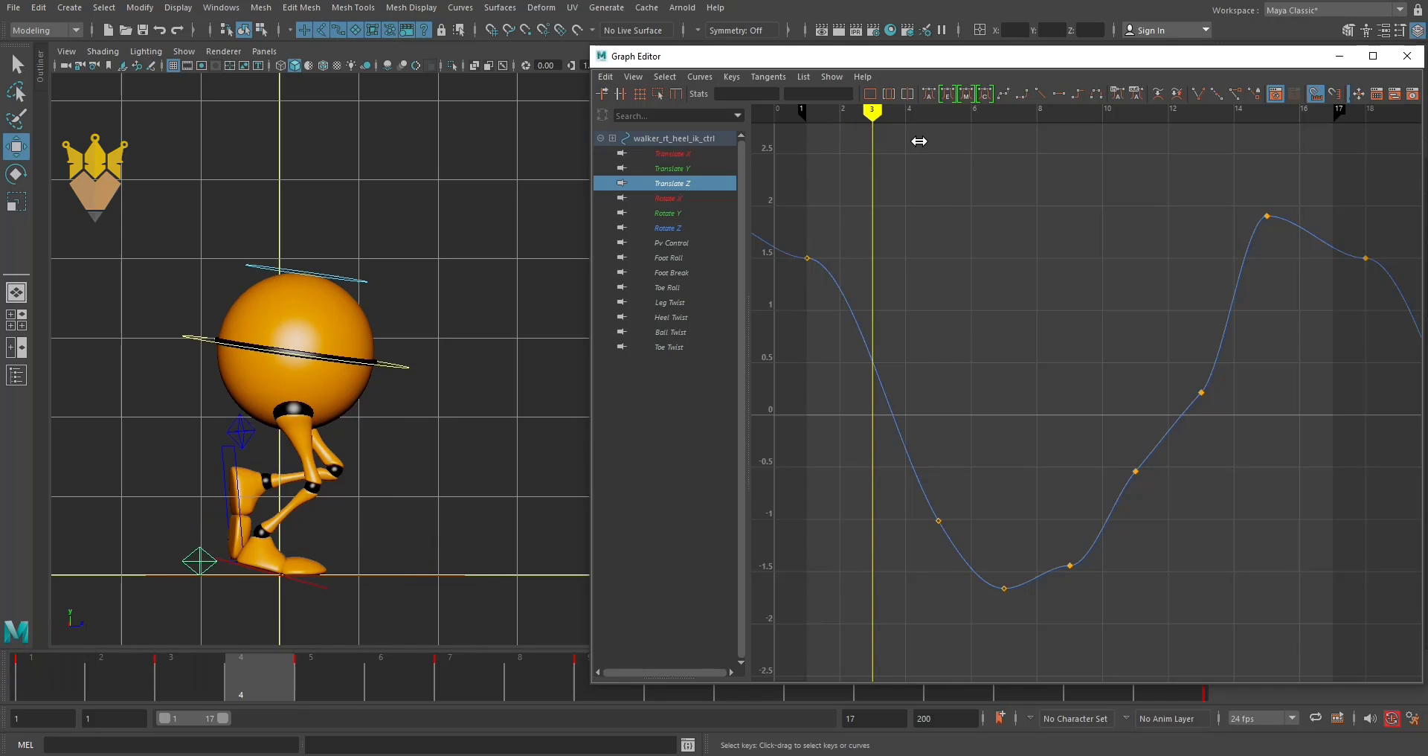
drag(864, 130, 932, 144)
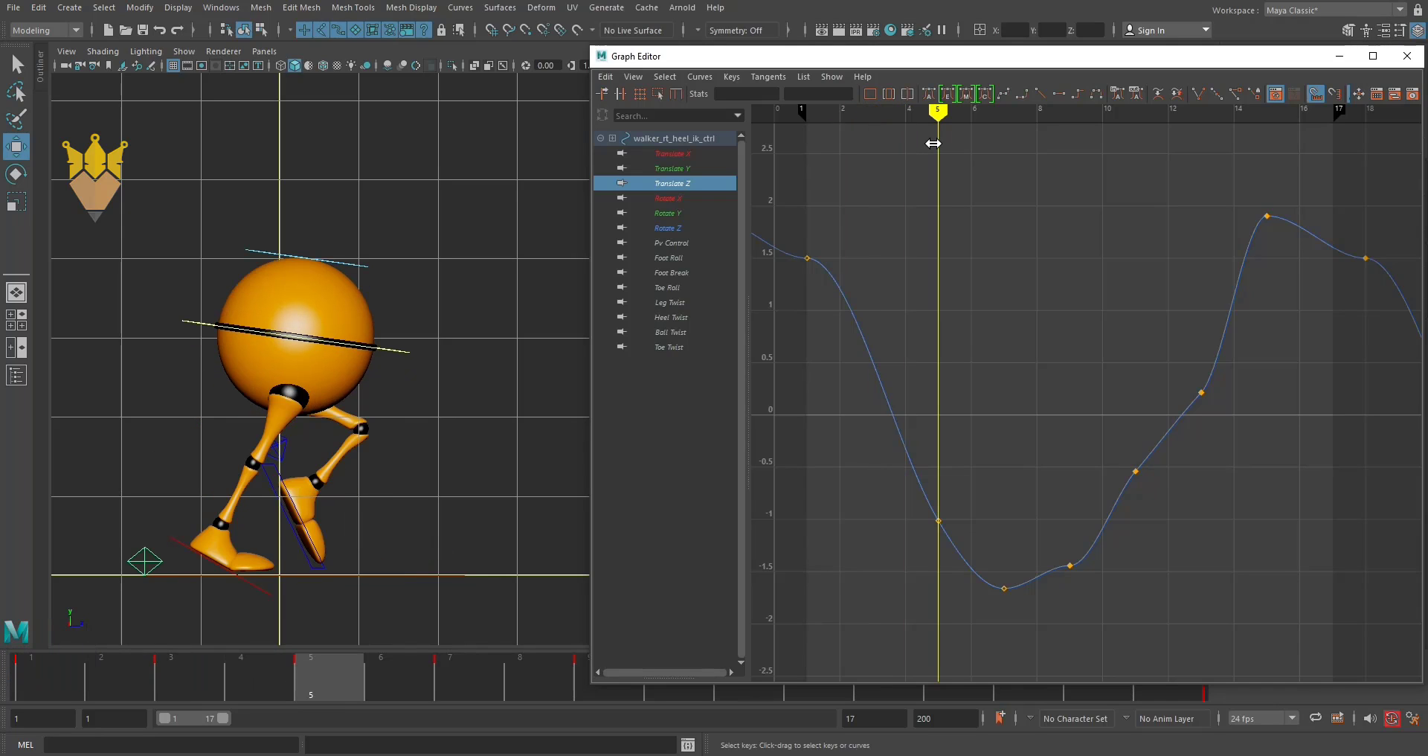
click(936, 525)
shift+middle_drag(882, 581, 878, 569)
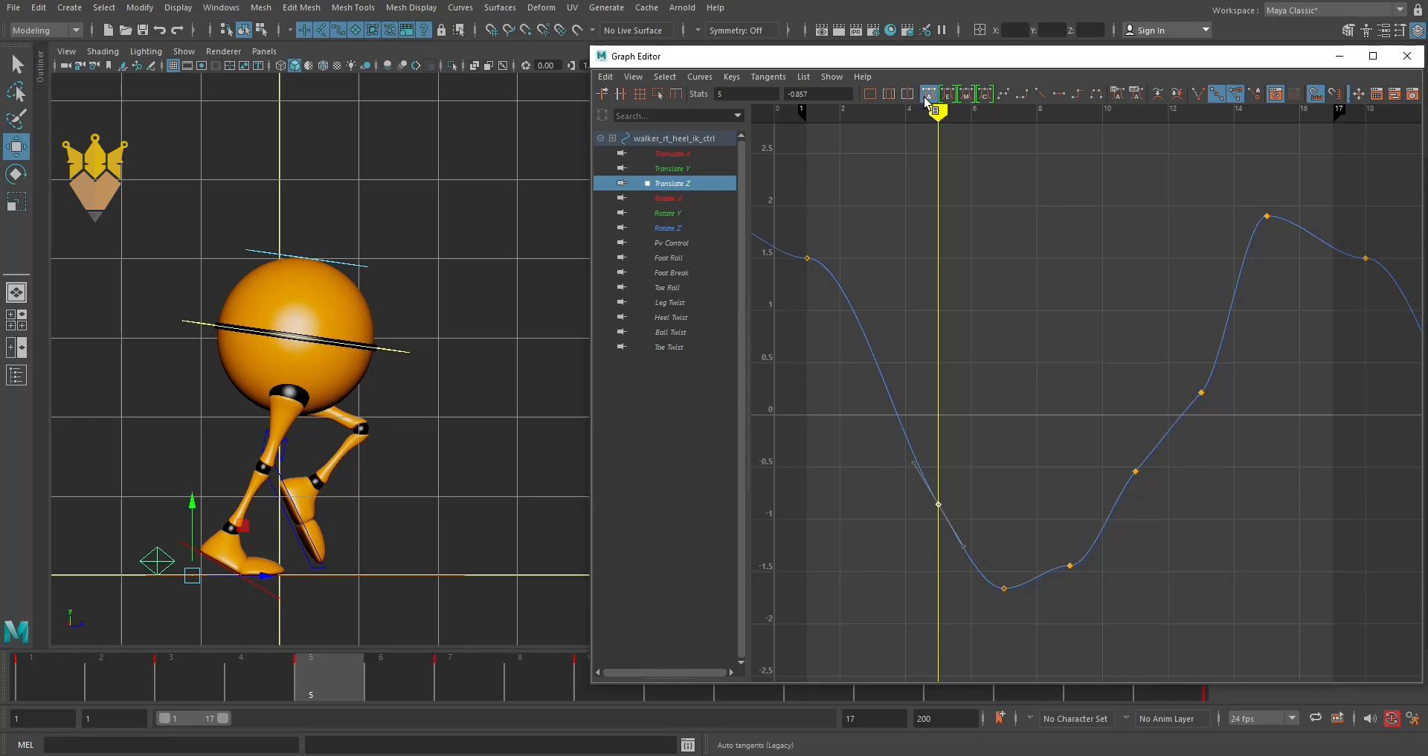
Tilt the tangents of the frame-1 and frame-18 keys downward.
drag(770, 295, 881, 230)
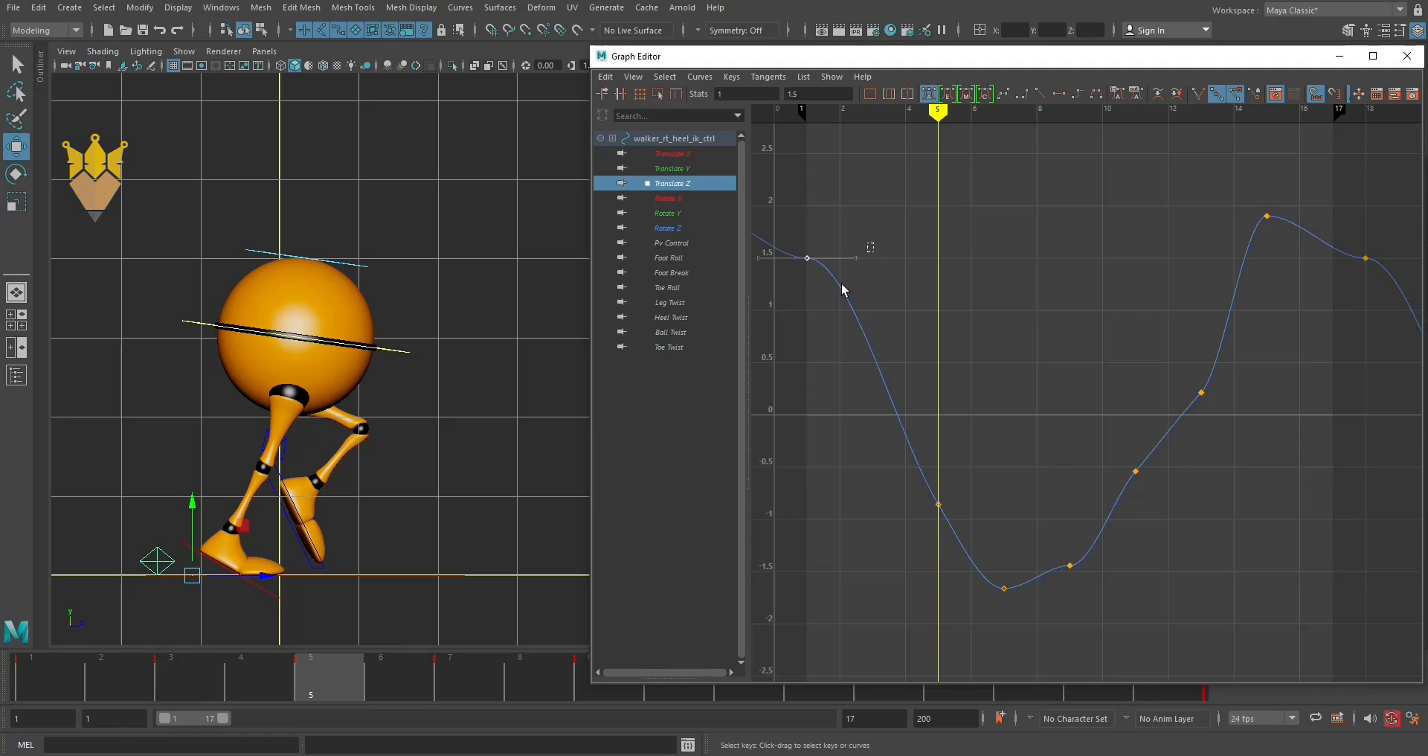
middle_drag(958, 259, 938, 276)
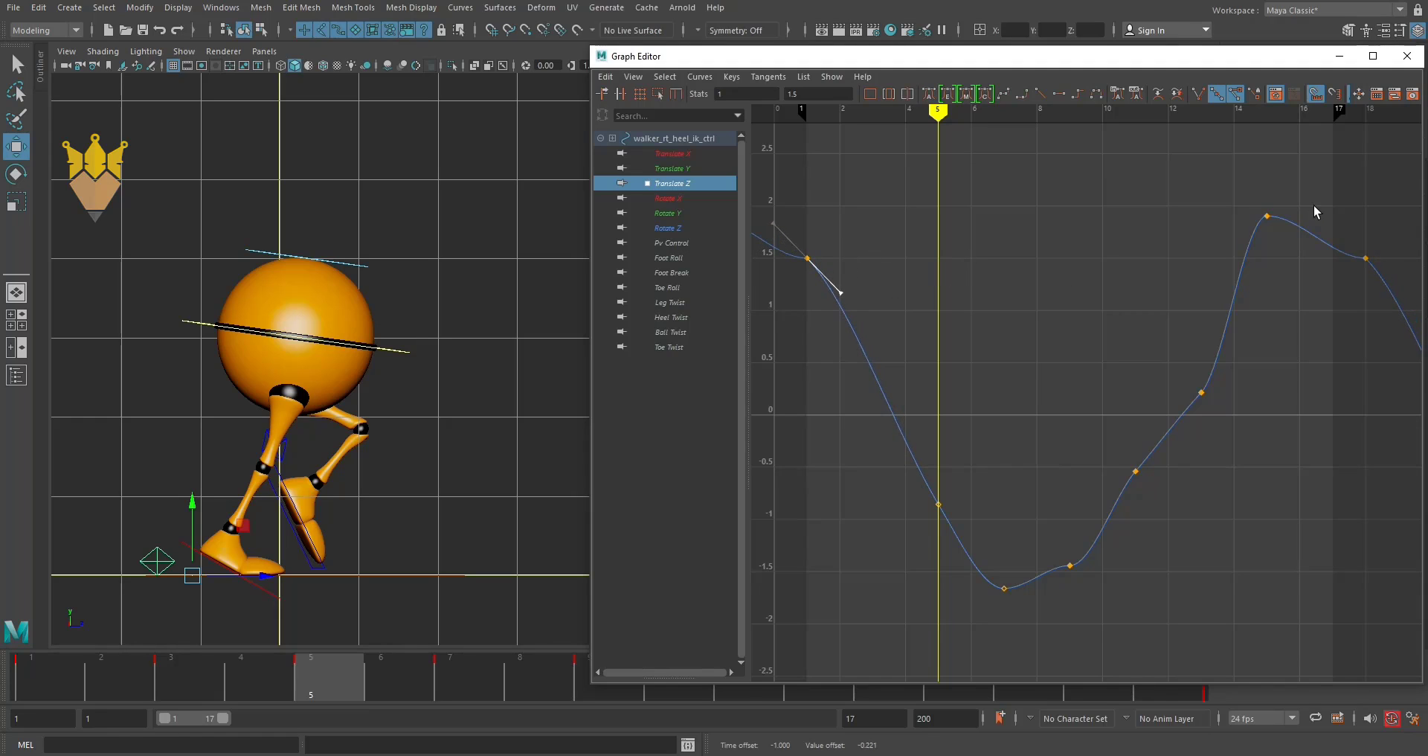
drag(1377, 302, 1357, 229)
middle_drag(1299, 317, 1295, 293)
Delete the Translate Z key at frame 9.
mouse_move(953, 115)
mouse_down()
mouse_move(1067, 137)
mouse_move(1070, 337)
mouse_up()
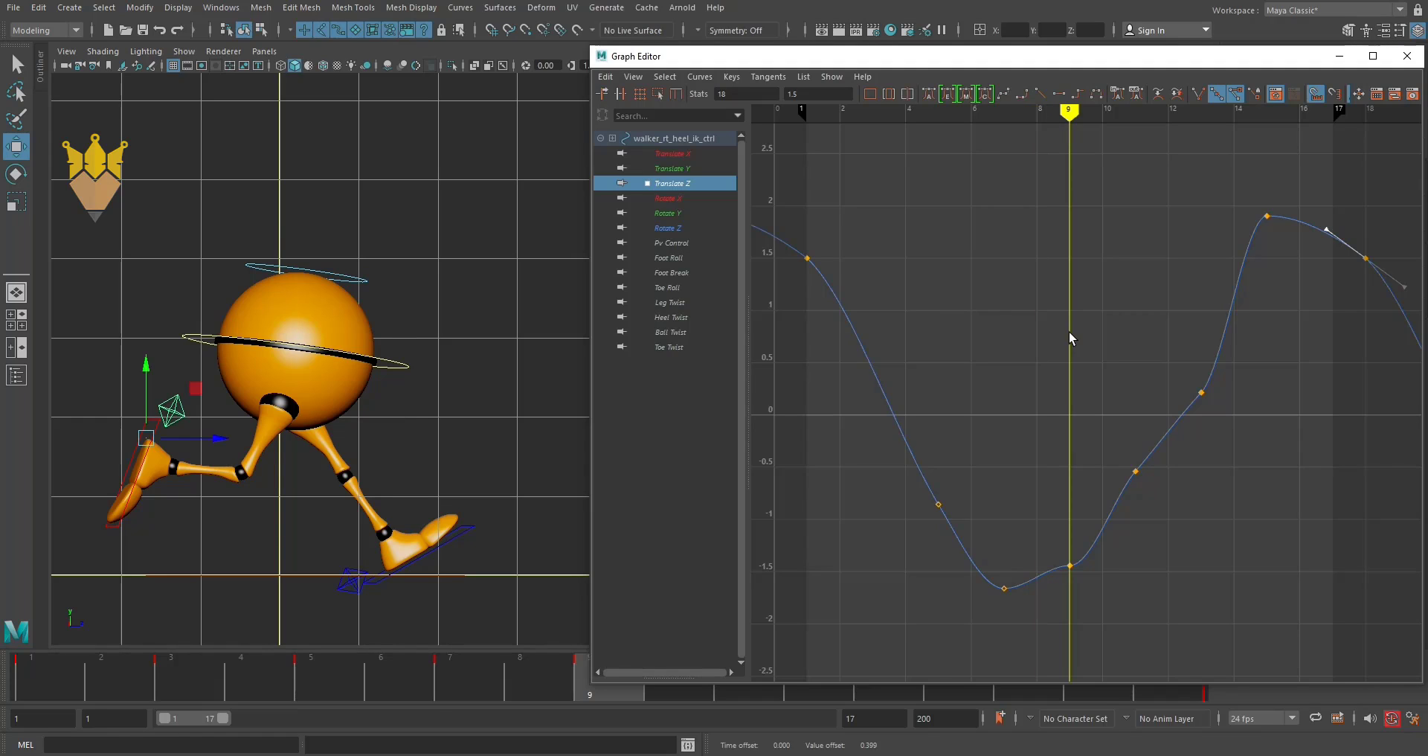
drag(1080, 574, 1082, 574)
key(Delete)
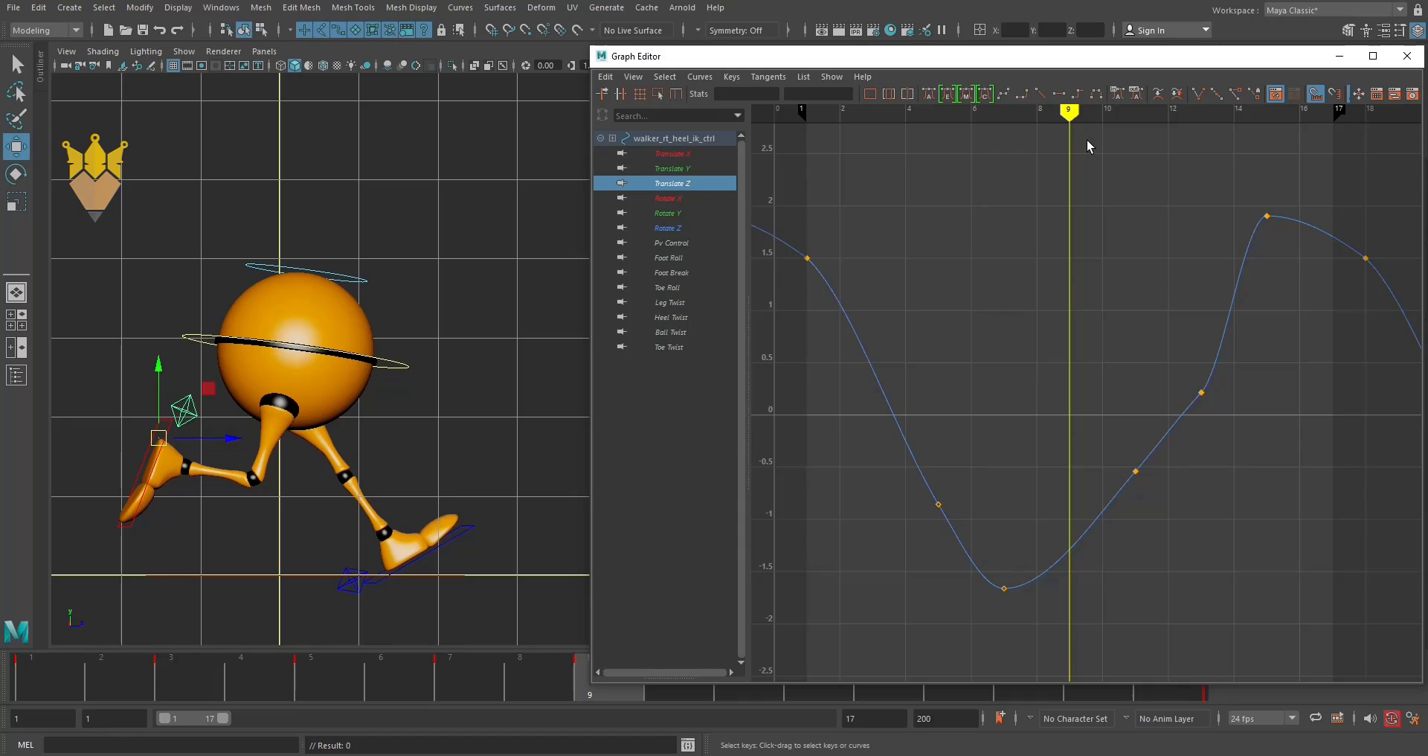
Raise the frame-13 key slightly and steepen its tangent.
drag(1073, 117, 1206, 134)
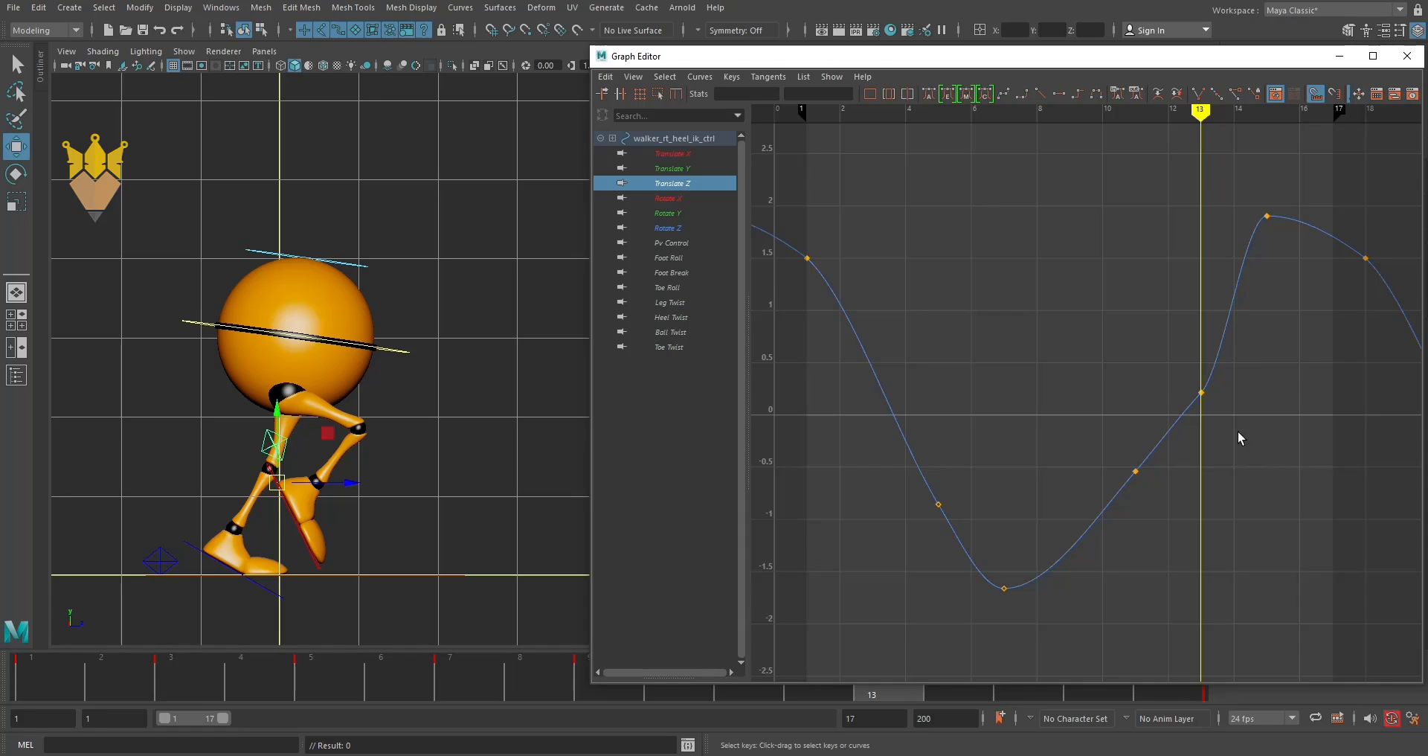
click(1202, 392)
key(Delete)
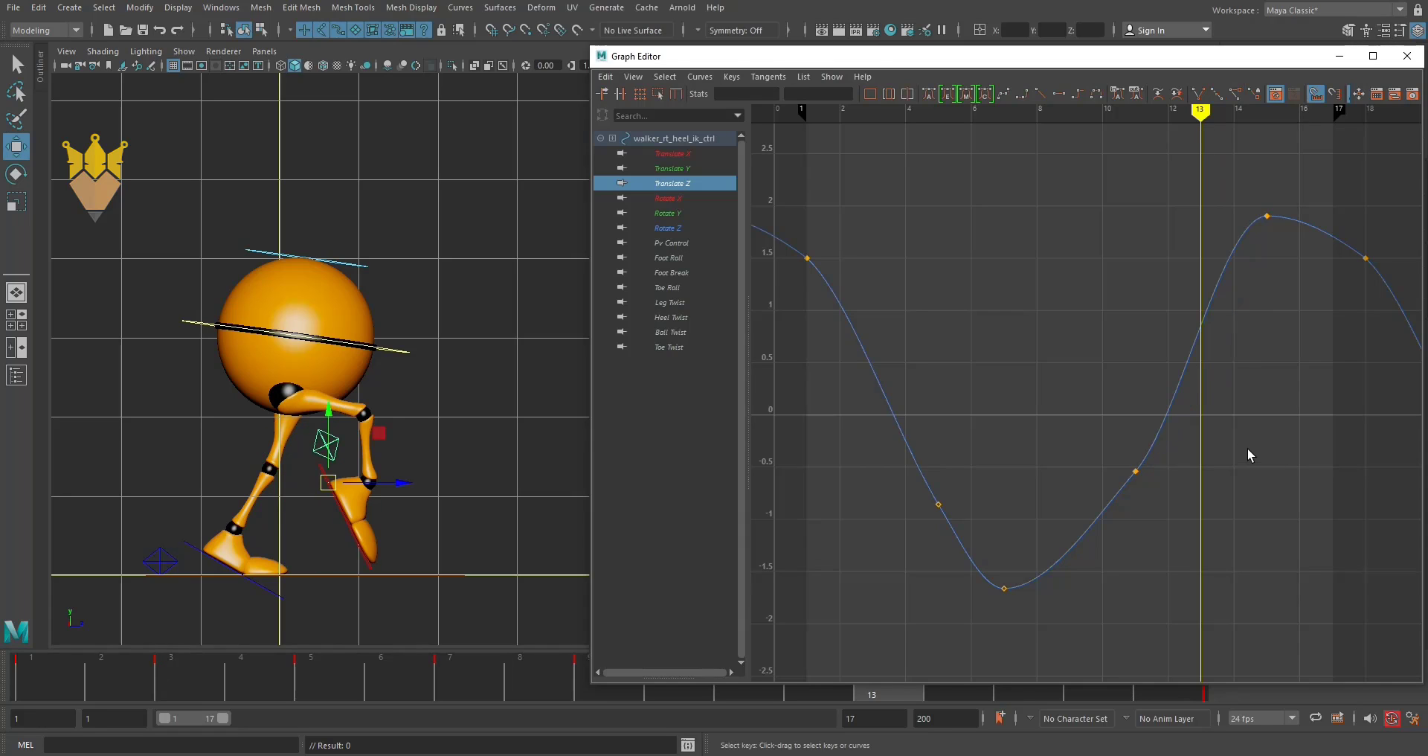
key(ctrl+z)
shift+middle_drag(1239, 501, 1231, 455)
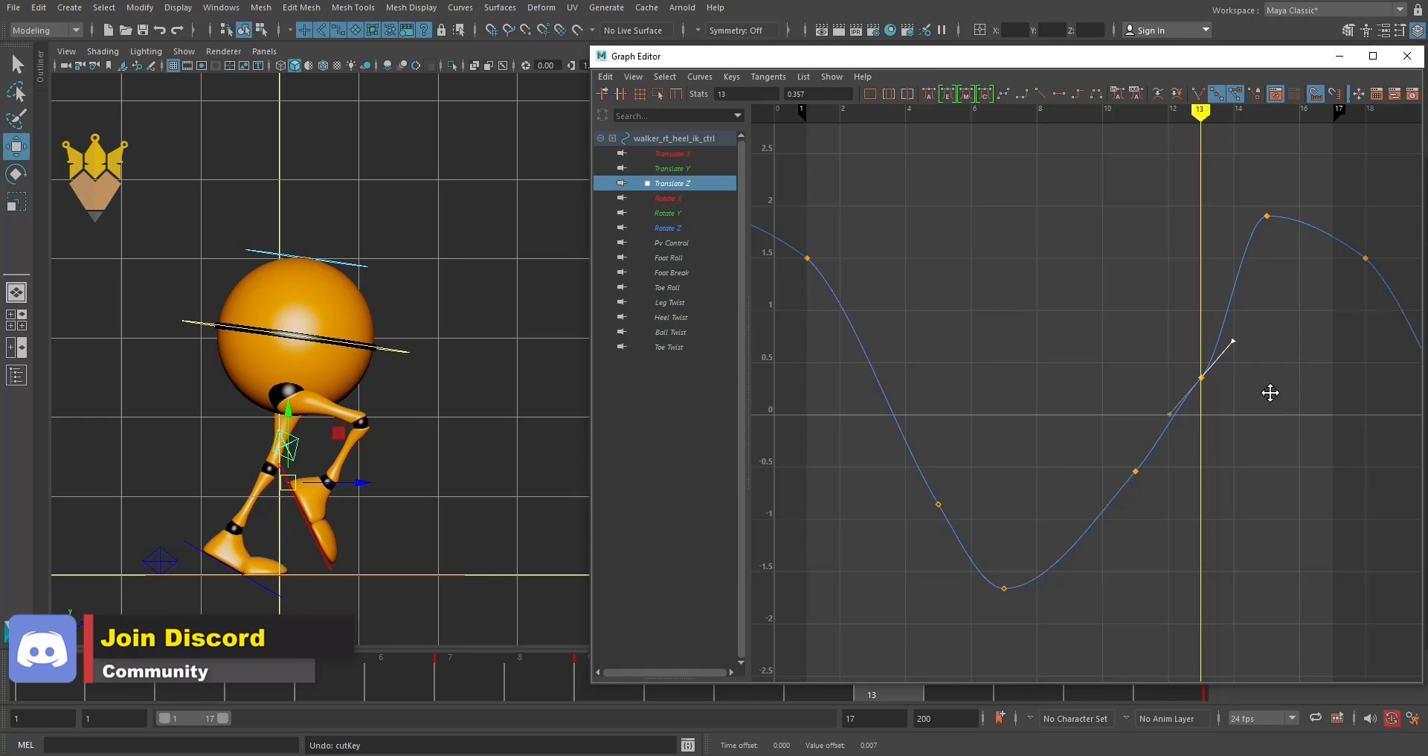
shift+middle_drag(1282, 410, 1276, 395)
Tilt the peak key's tangent slightly, then review the motion back at frame 4.
click(1217, 216)
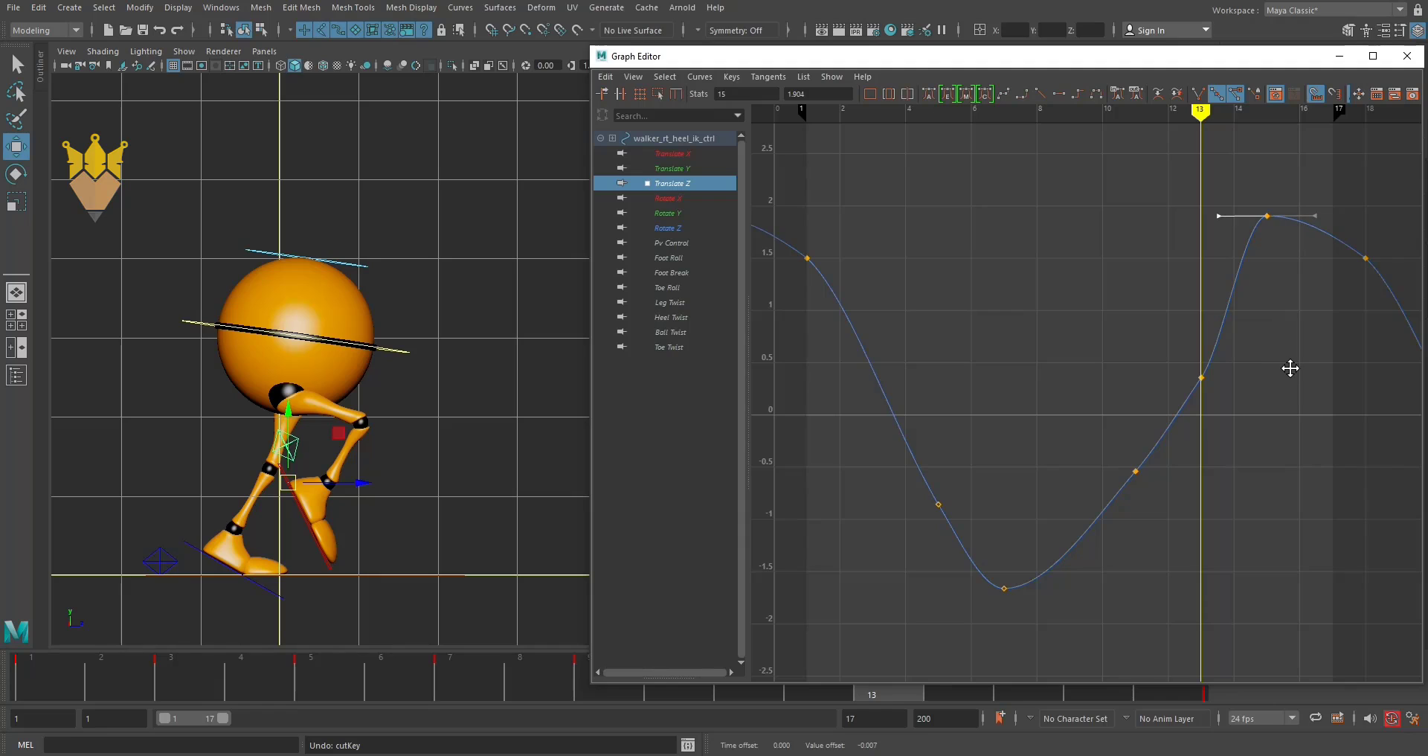
shift+middle_drag(1294, 370, 1295, 370)
click(1208, 552)
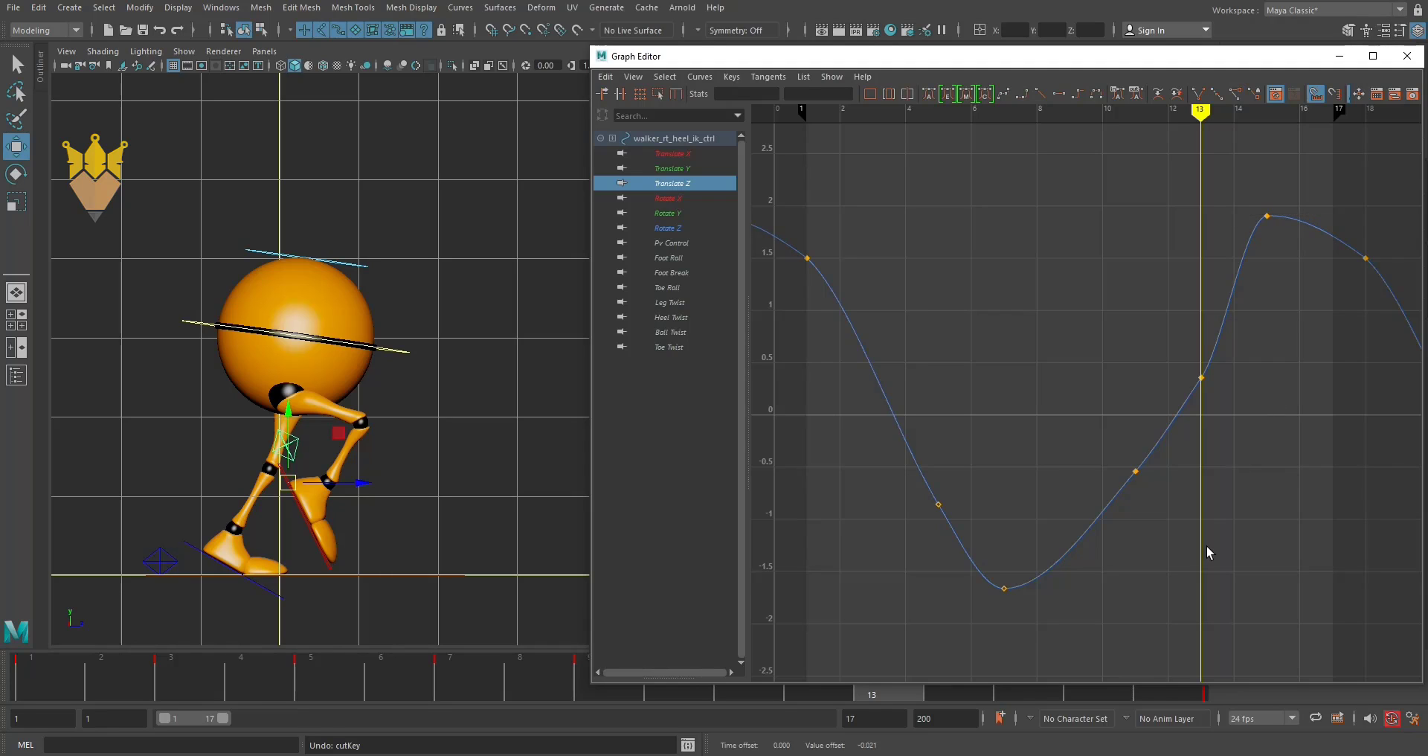
mouse_move(1201, 117)
mouse_down()
mouse_move(937, 170)
mouse_move(1216, 228)
mouse_move(824, 201)
mouse_move(1138, 264)
mouse_up()
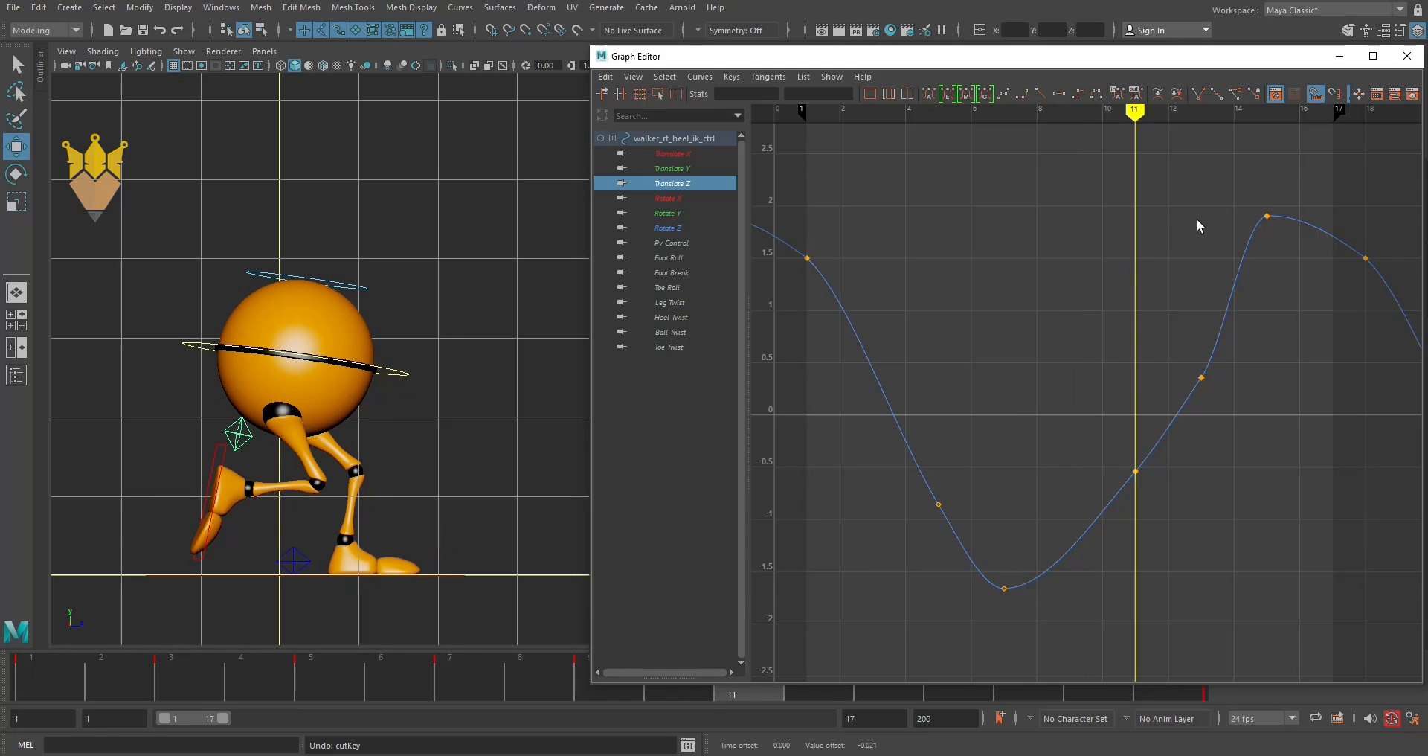
Hide the Graph Editor, select the left heel IK control, and trial a Foot Roll of 0 at frame 13, then undo it.
click(1339, 57)
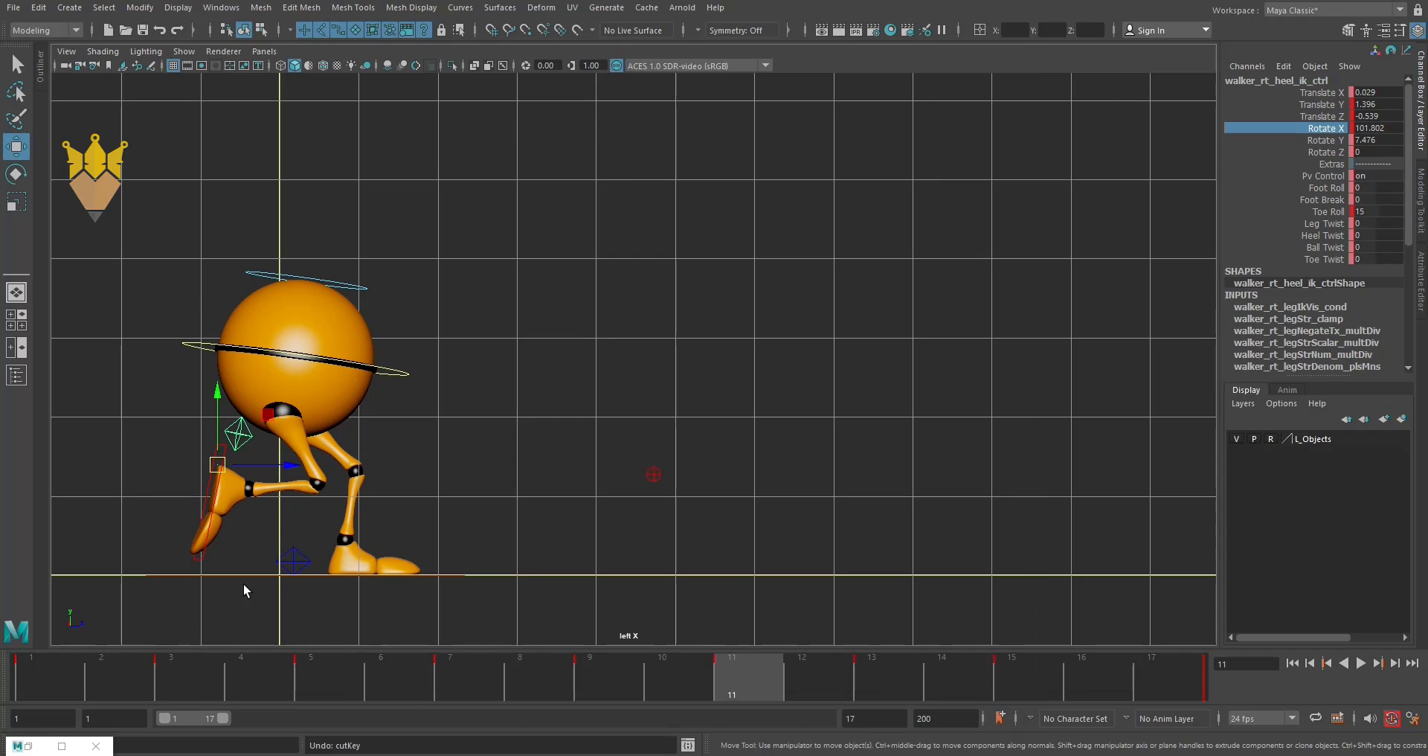
click(301, 555)
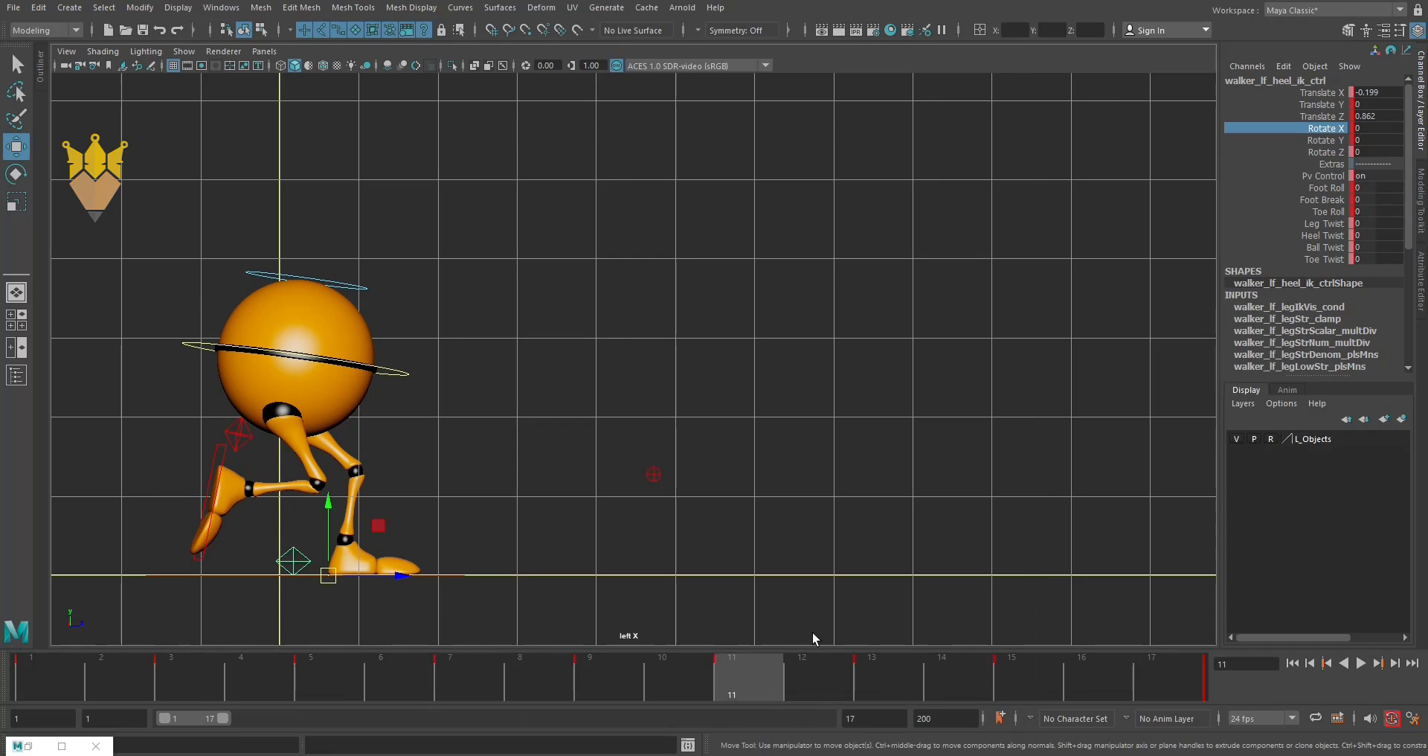
click(888, 677)
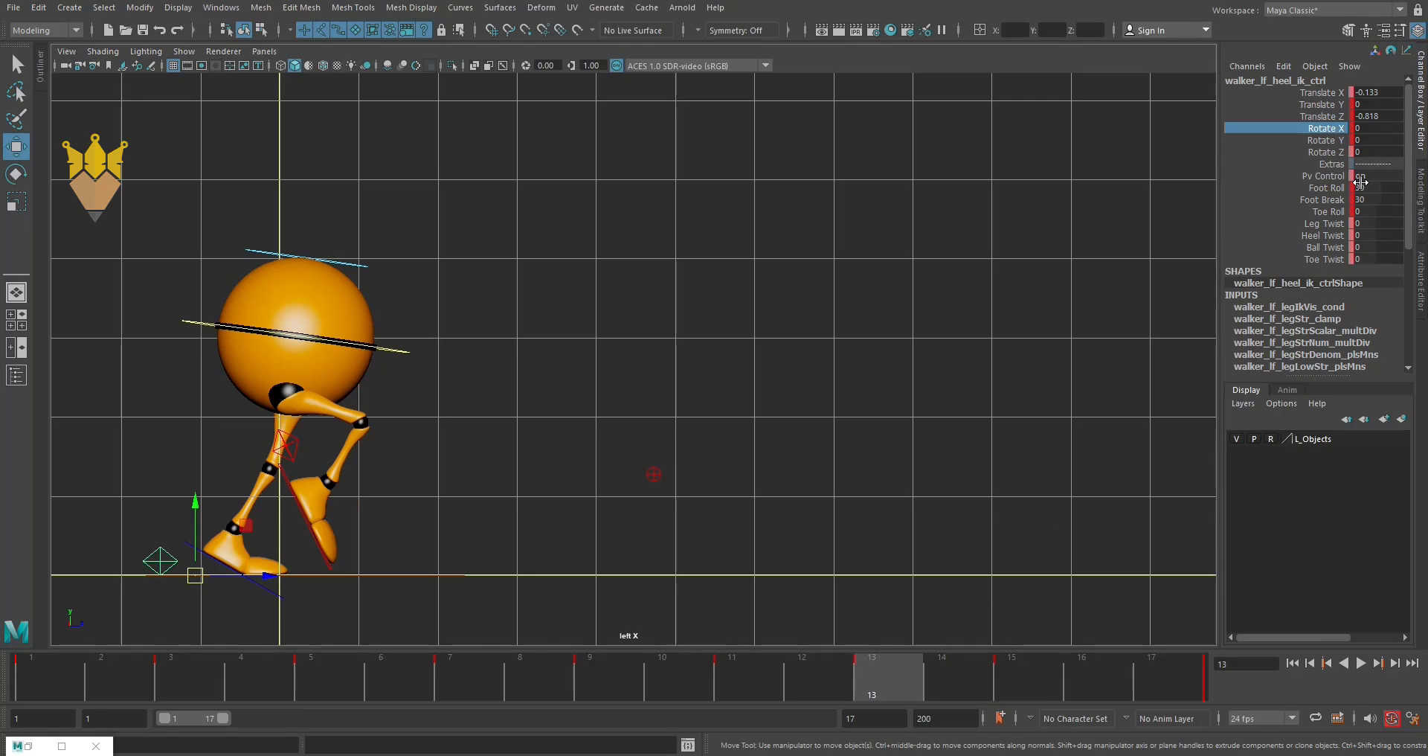
drag(1361, 188, 1361, 201)
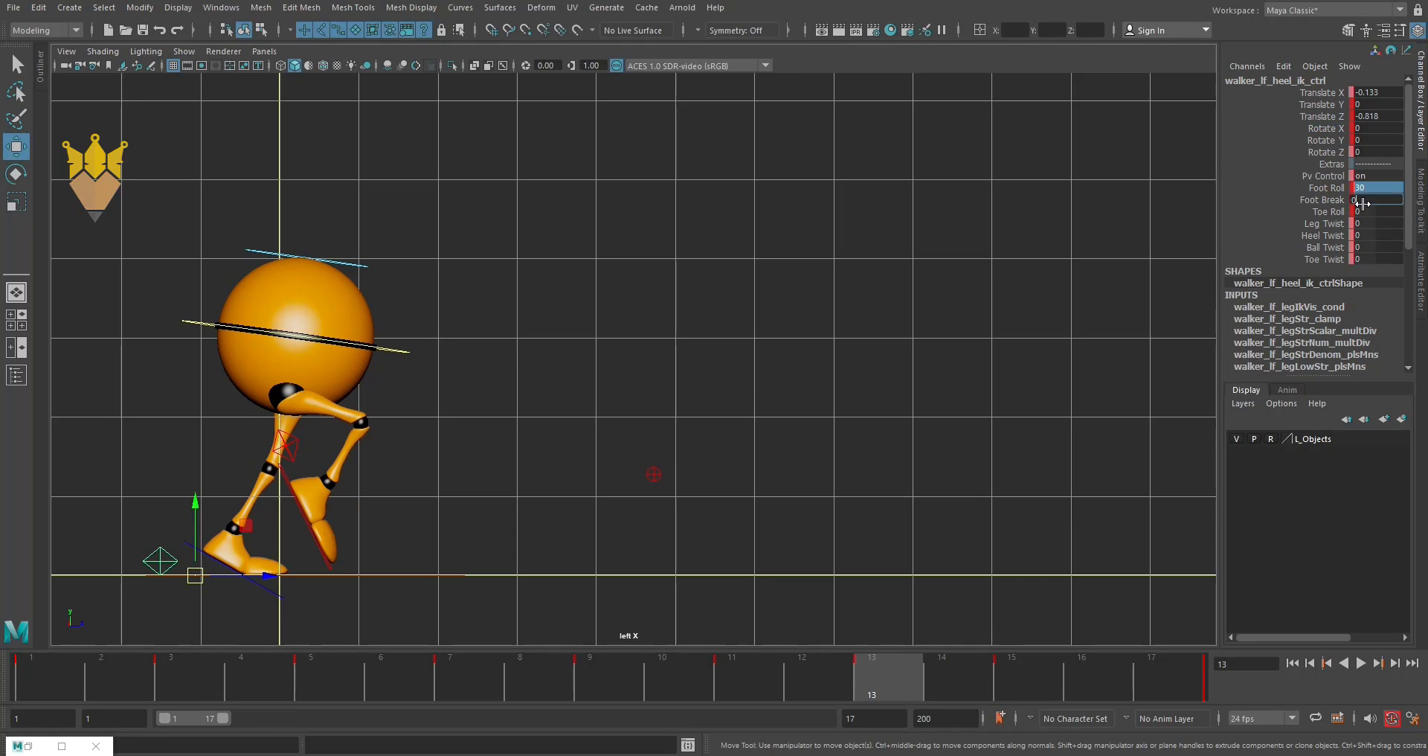
key(Return)
key(ctrl+z)
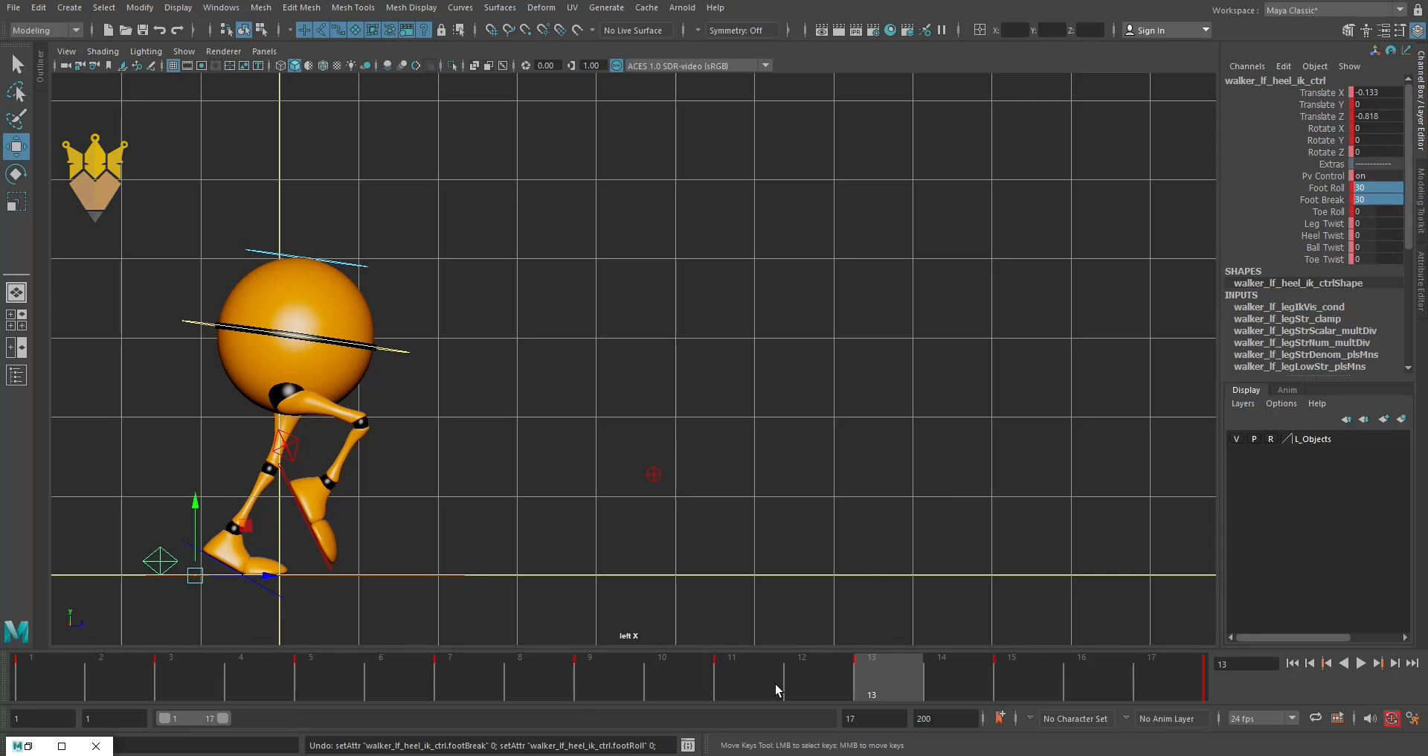
Step through frames 11, 12, 10, 1, 3 and 7 to review the run.
click(751, 680)
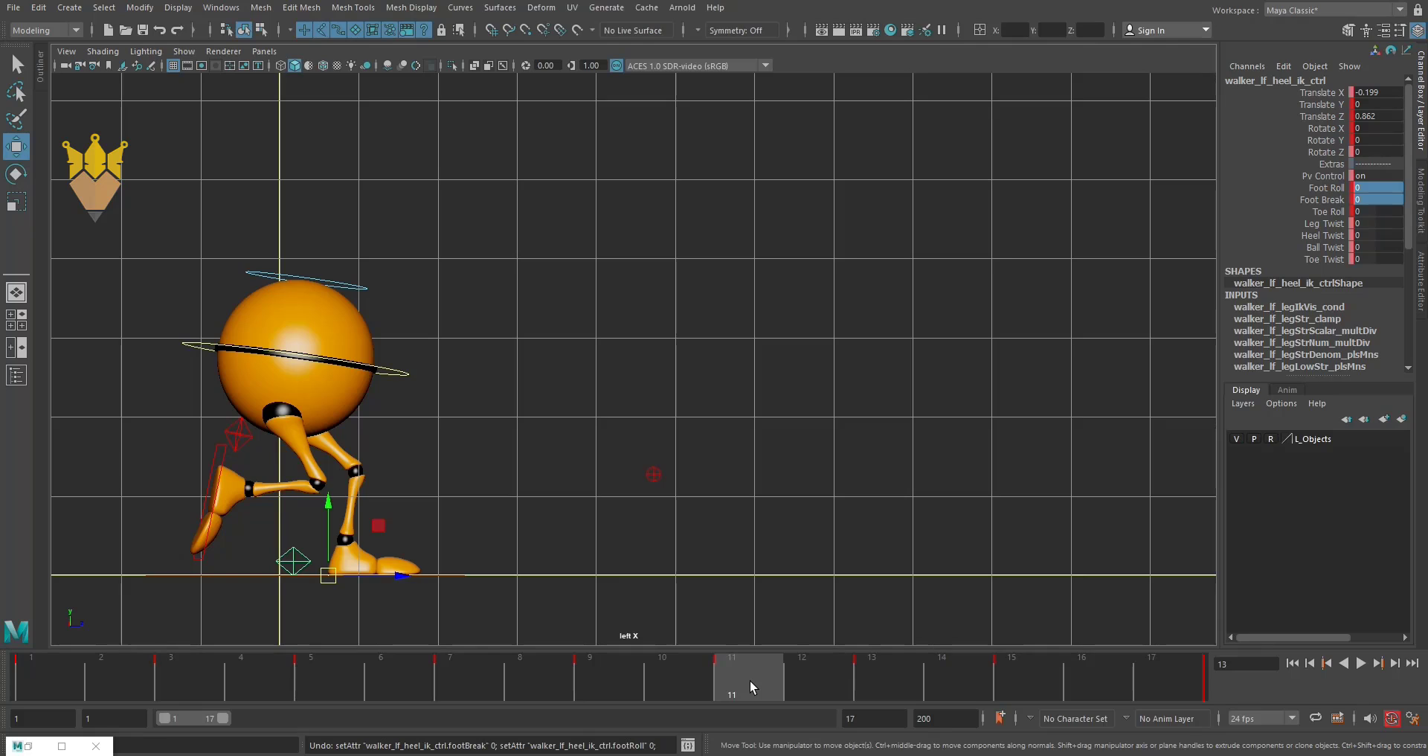
click(805, 681)
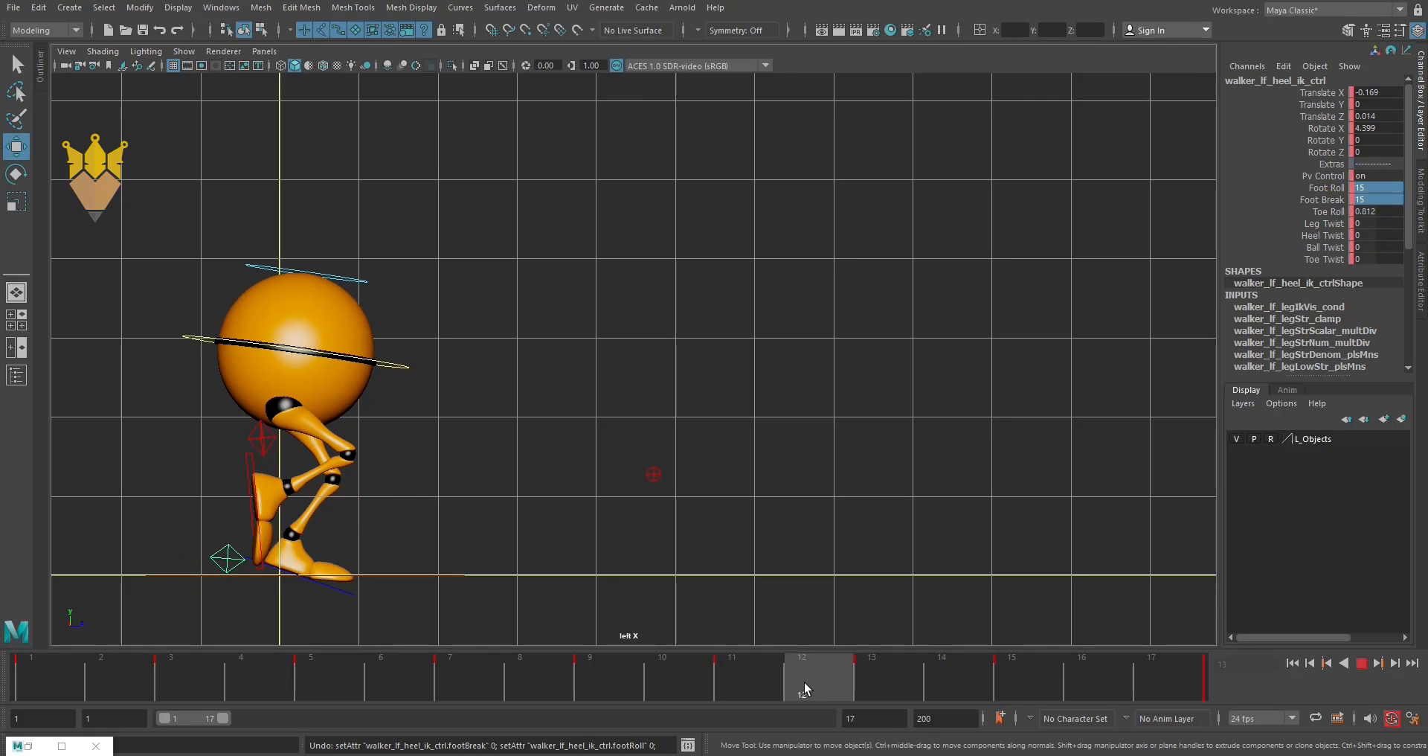
click(762, 680)
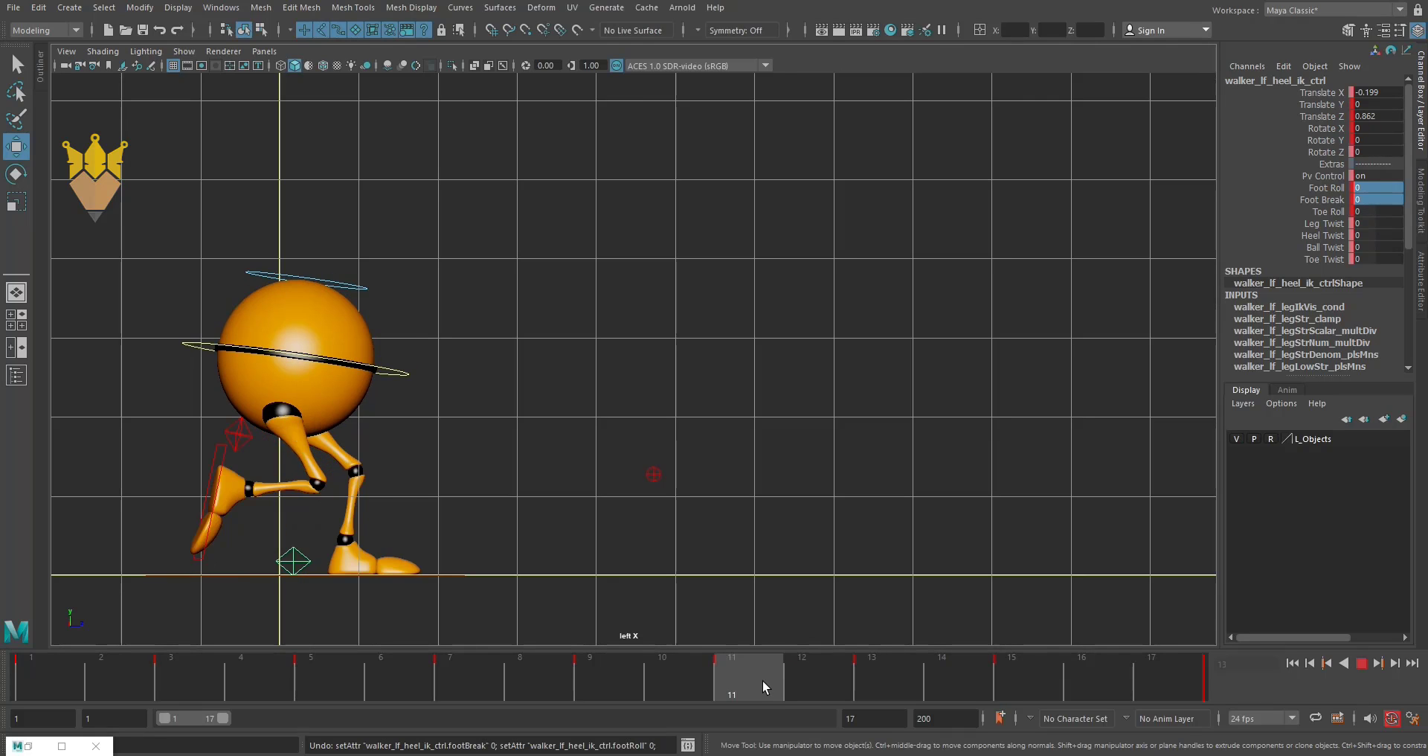
click(679, 678)
drag(467, 664, 26, 673)
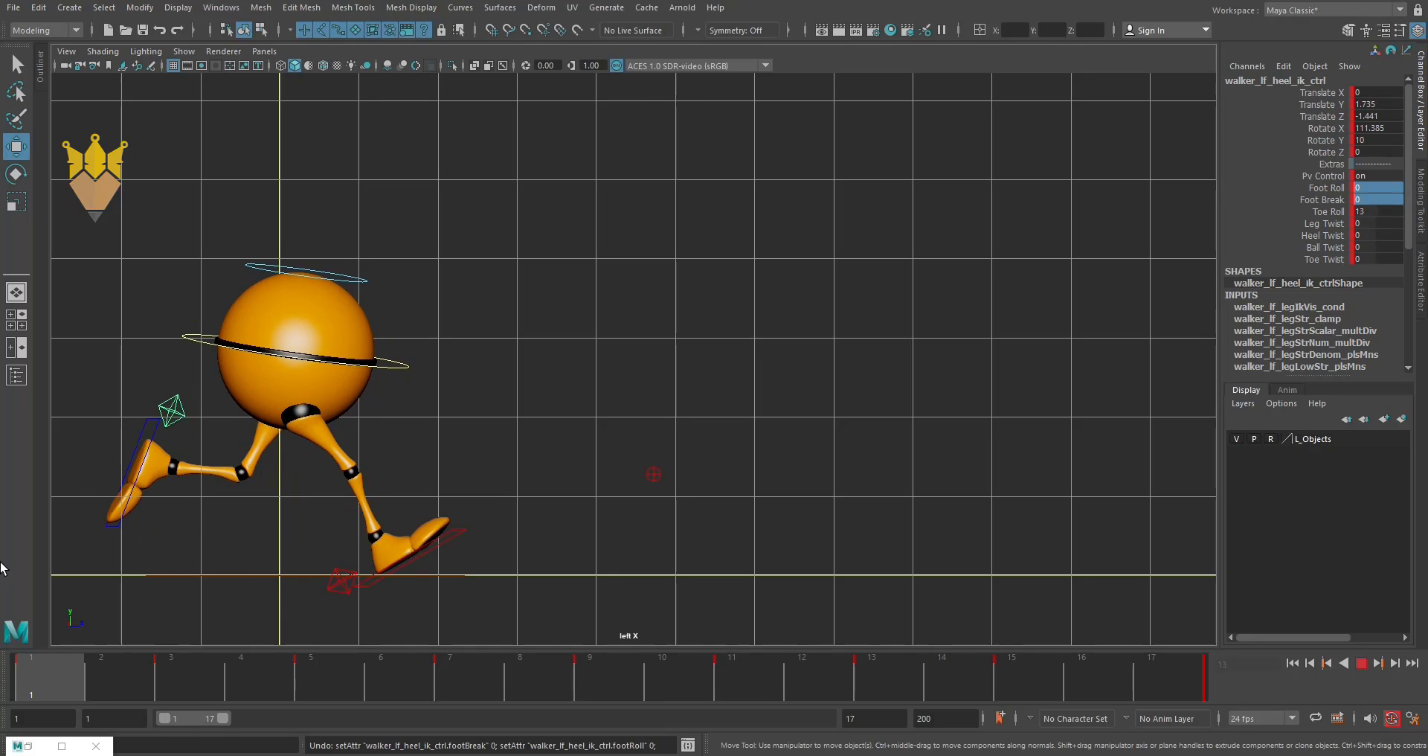
key(alt+period)
key(alt+period)
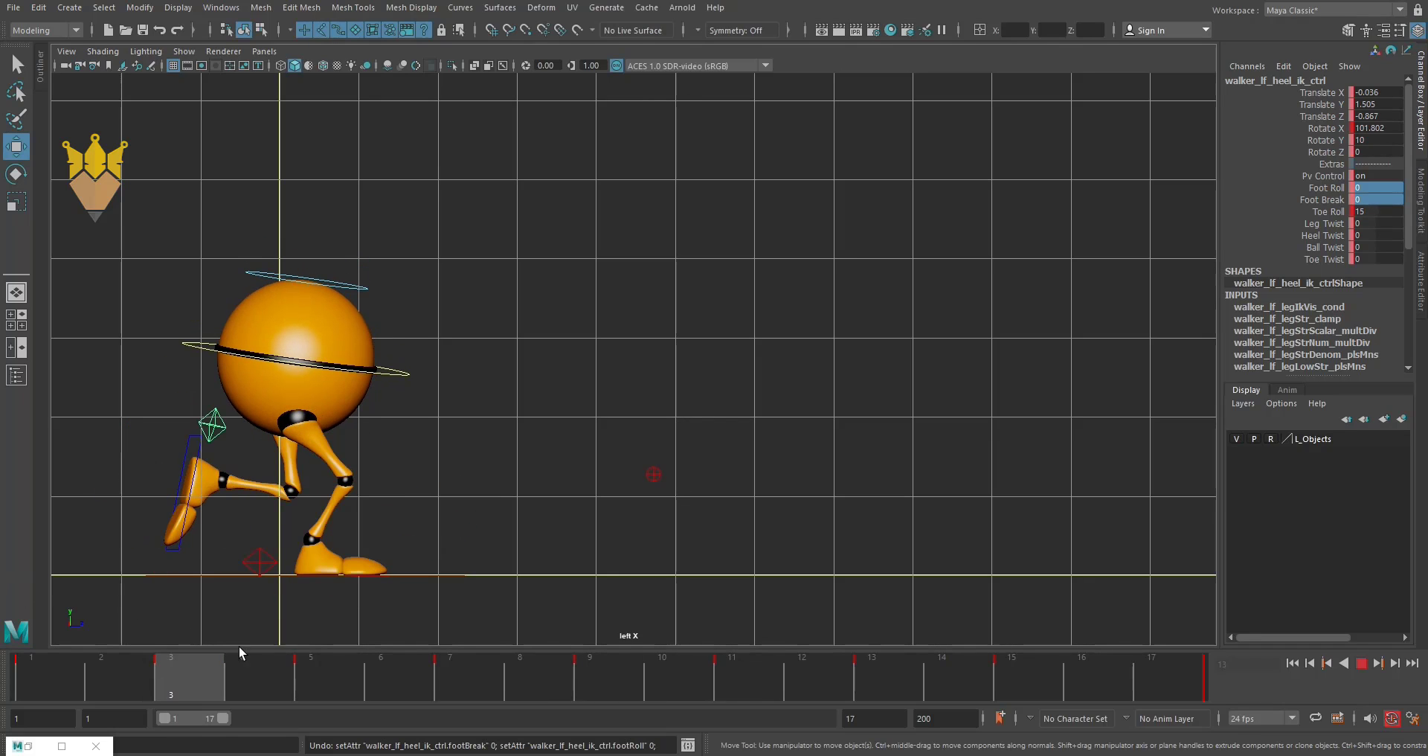
mouse_move(239, 647)
mouse_down()
mouse_move(458, 690)
mouse_move(662, 699)
mouse_move(15, 692)
mouse_move(3, 642)
mouse_move(80, 647)
mouse_up()
Restore the Graph Editor on the left heel's Translate Z curve and check frames 7 and 11.
click(58, 740)
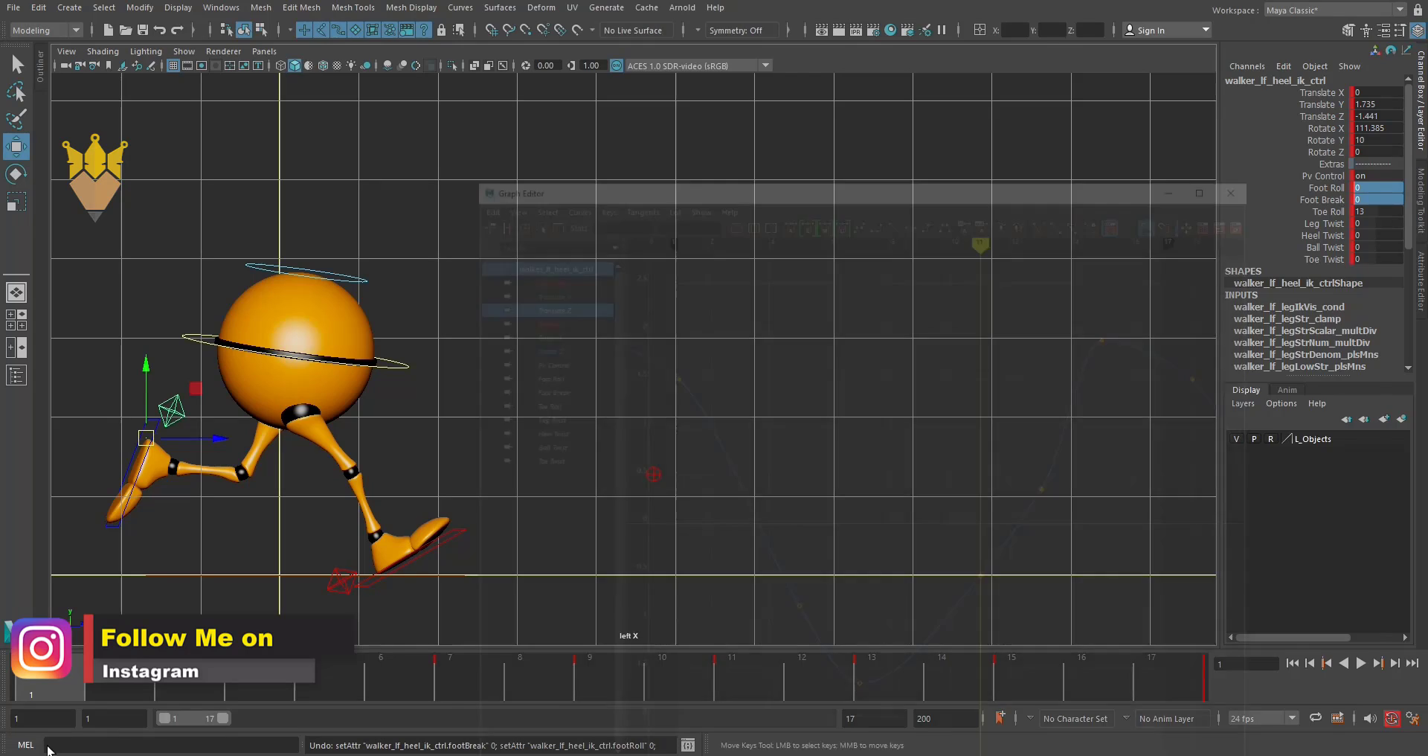
click(686, 185)
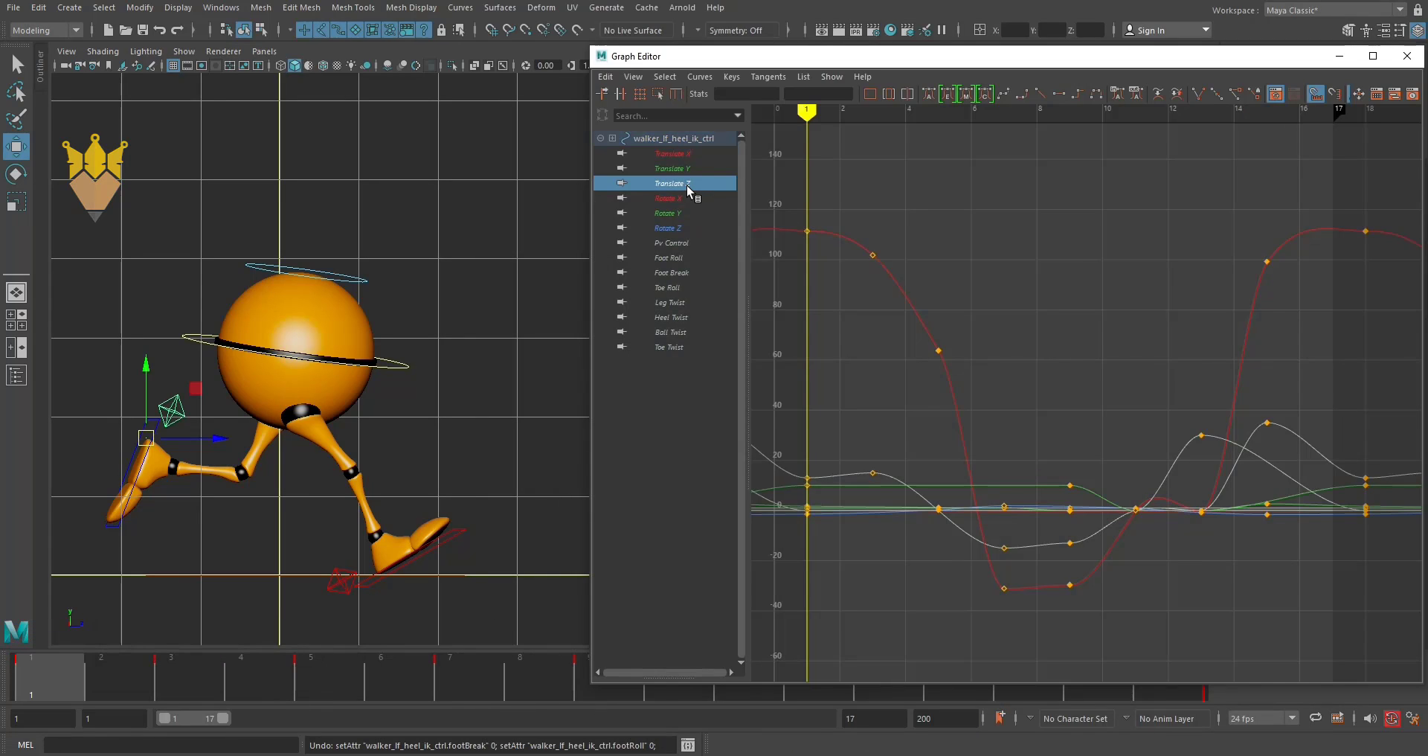
click(1005, 112)
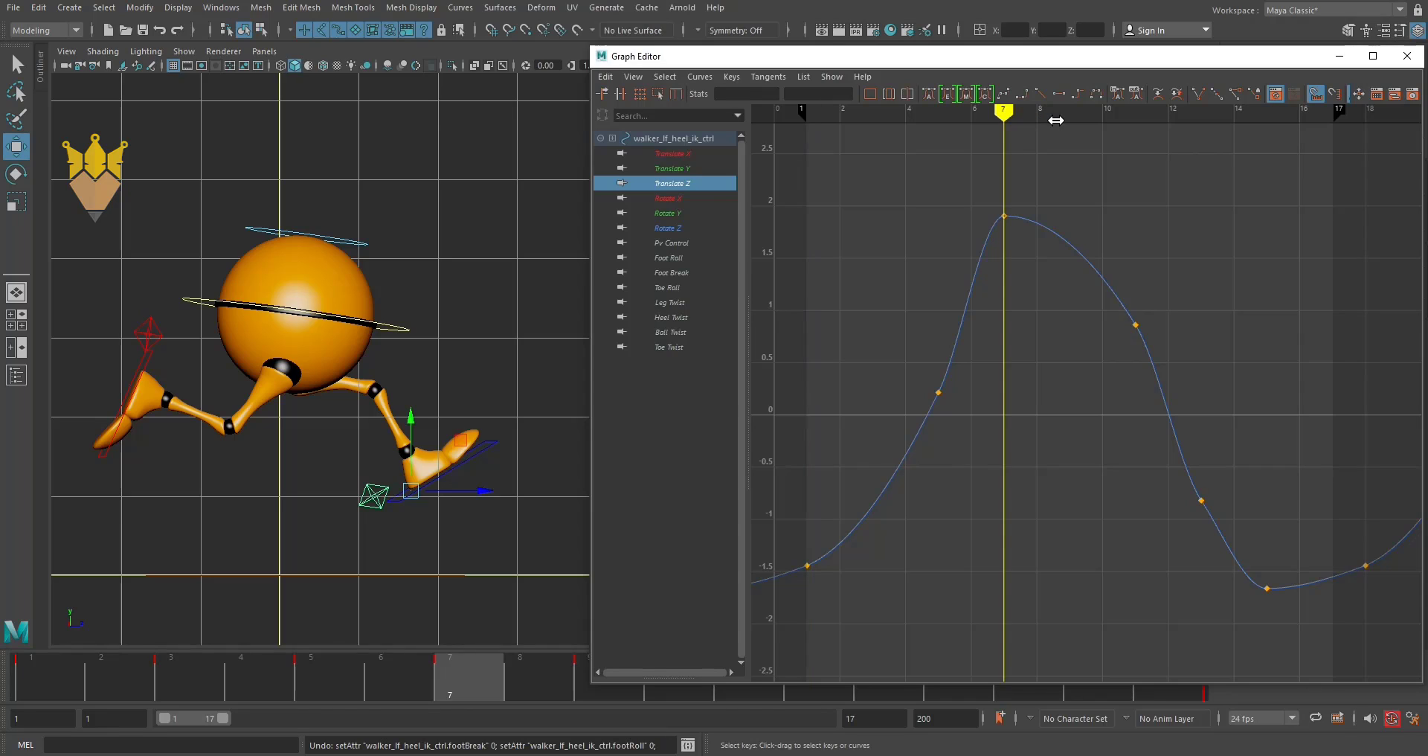
mouse_move(1056, 121)
mouse_down()
mouse_move(1149, 138)
mouse_move(1076, 154)
mouse_up()
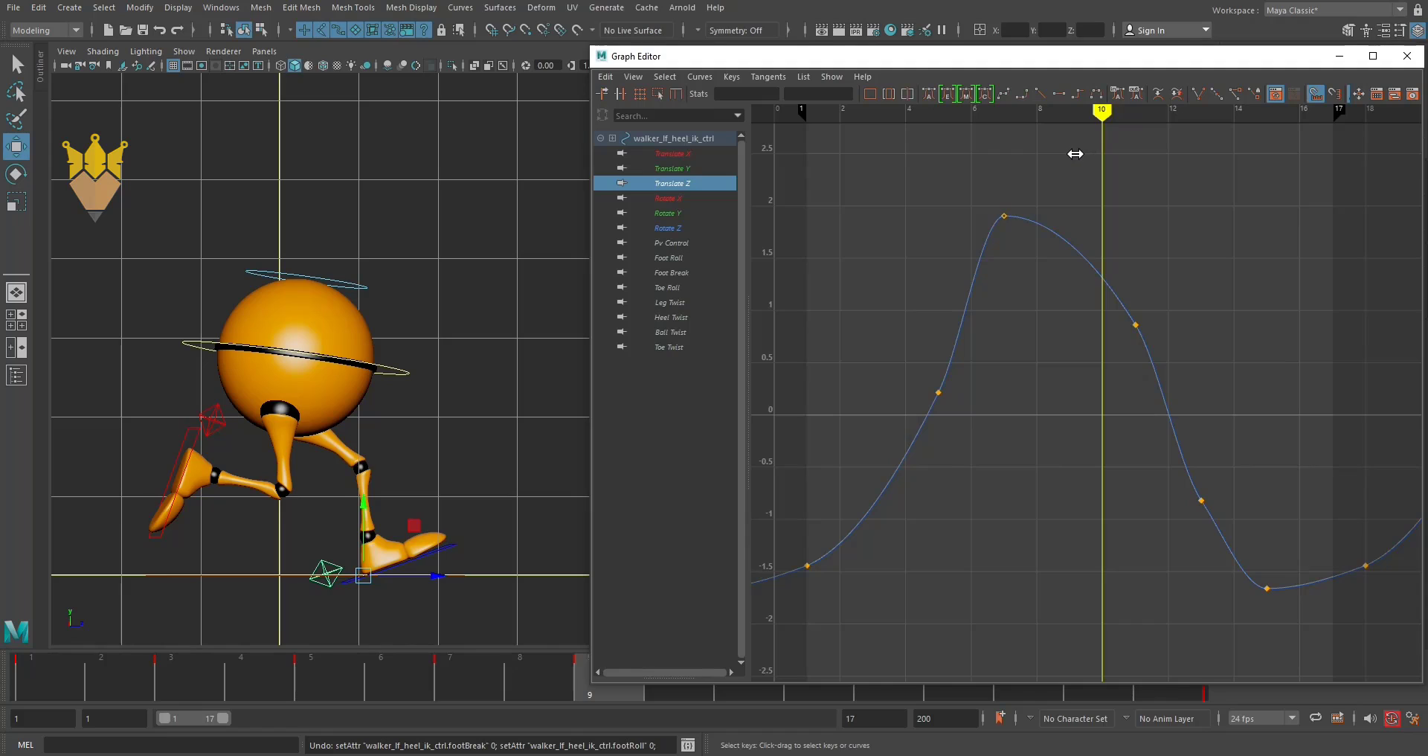
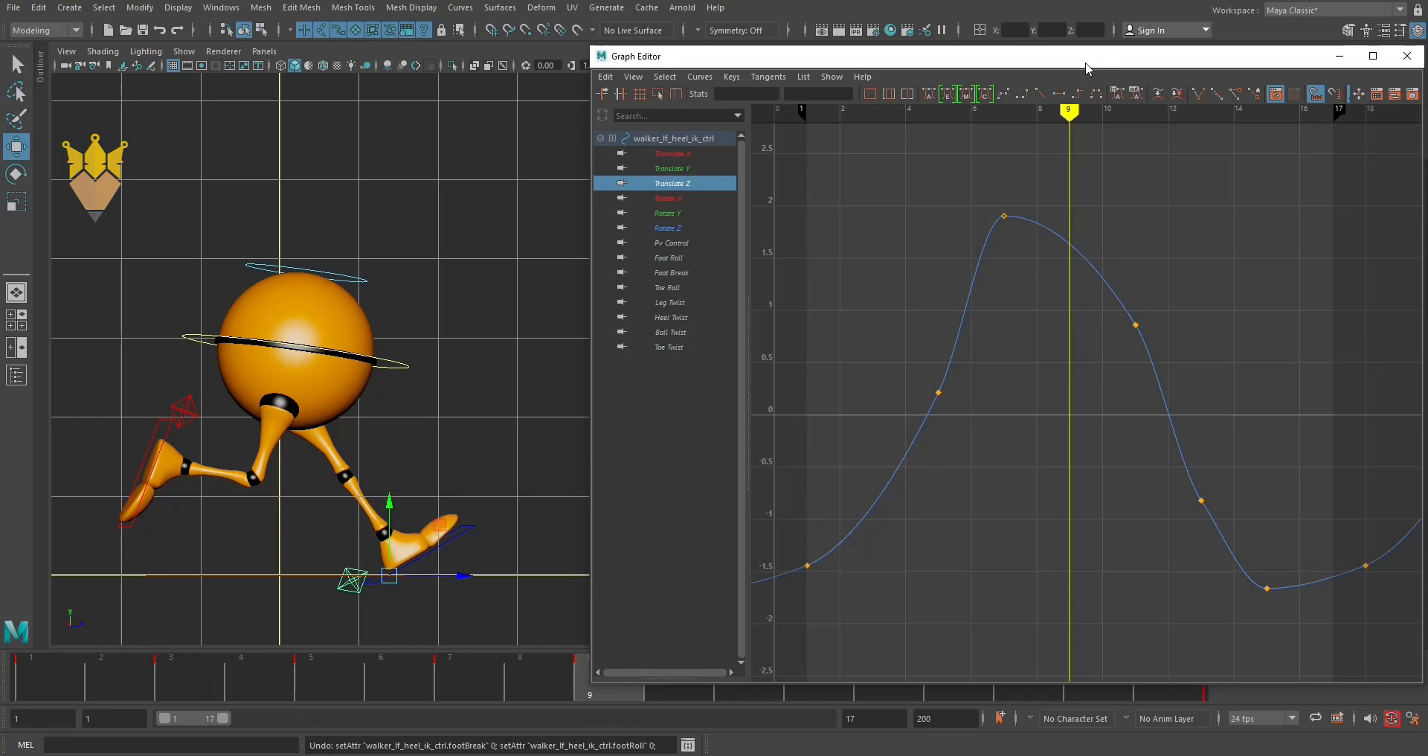
Key the left heel control's Translate Z at 1.521 on frame 9 via the Channel Box.
drag(1086, 56, 1094, 197)
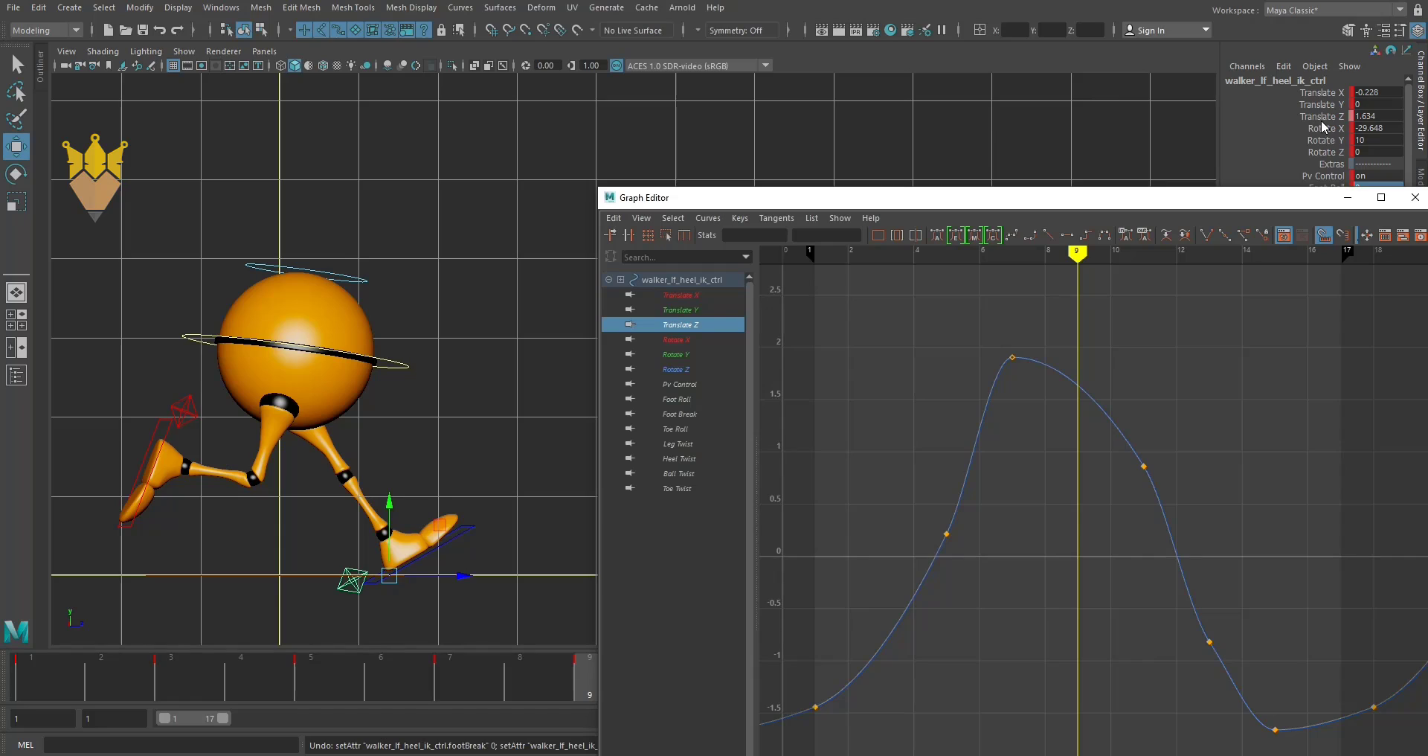
click(1321, 116)
middle_drag(981, 186, 951, 186)
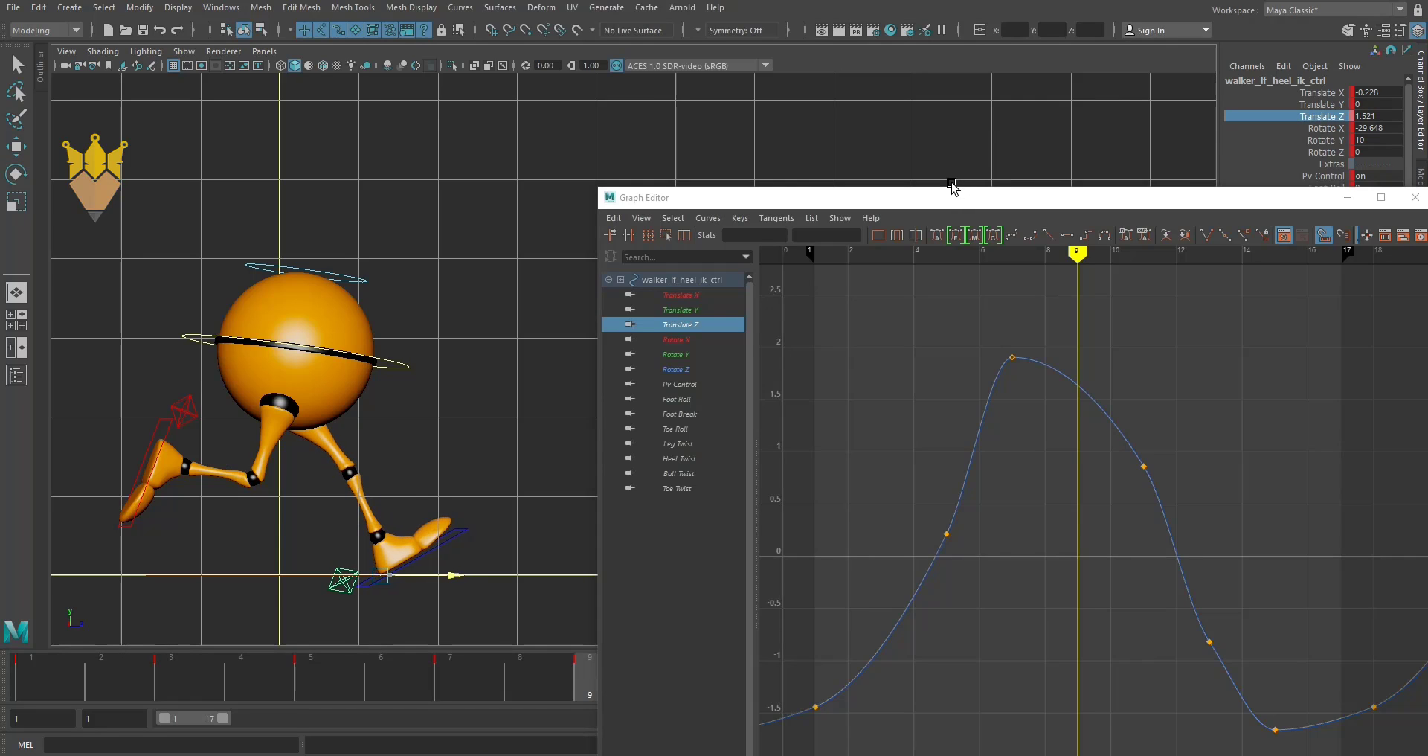
key(s)
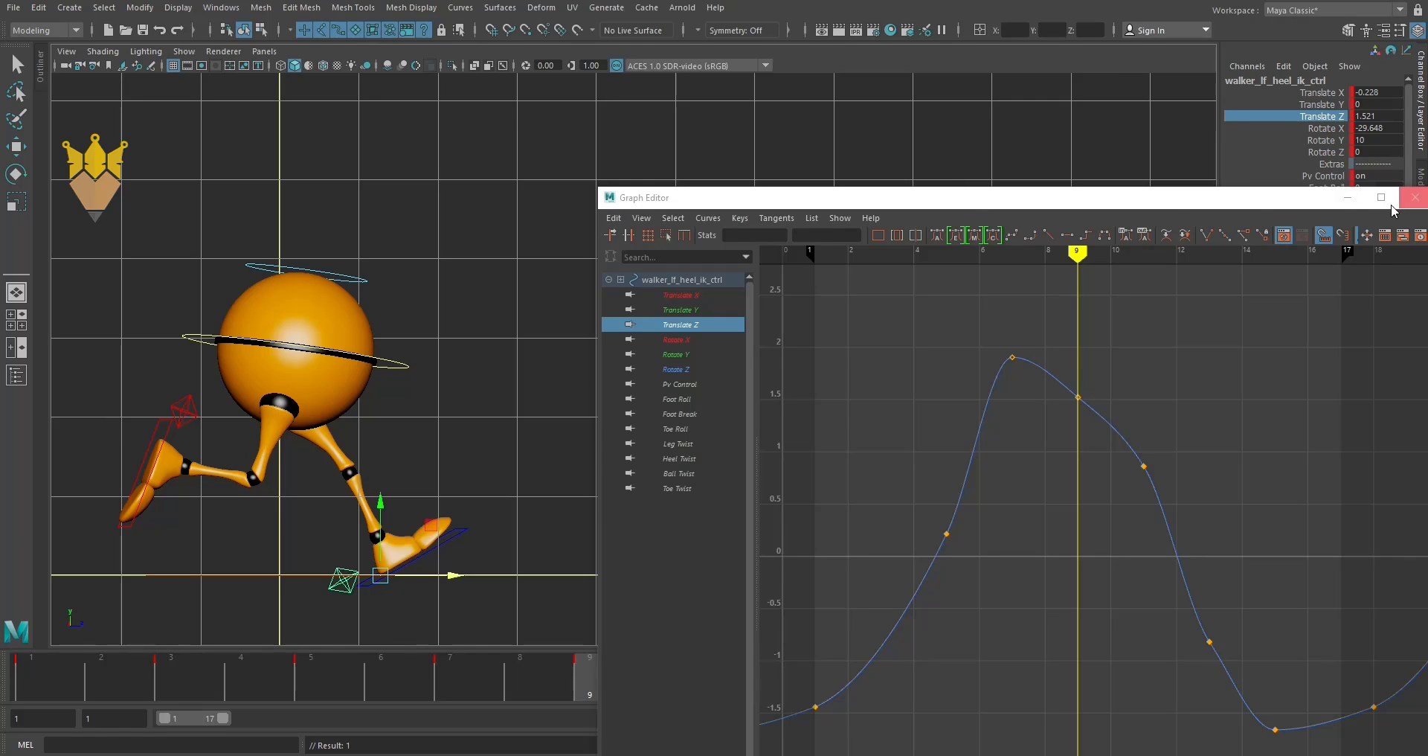
drag(1309, 205, 1255, 82)
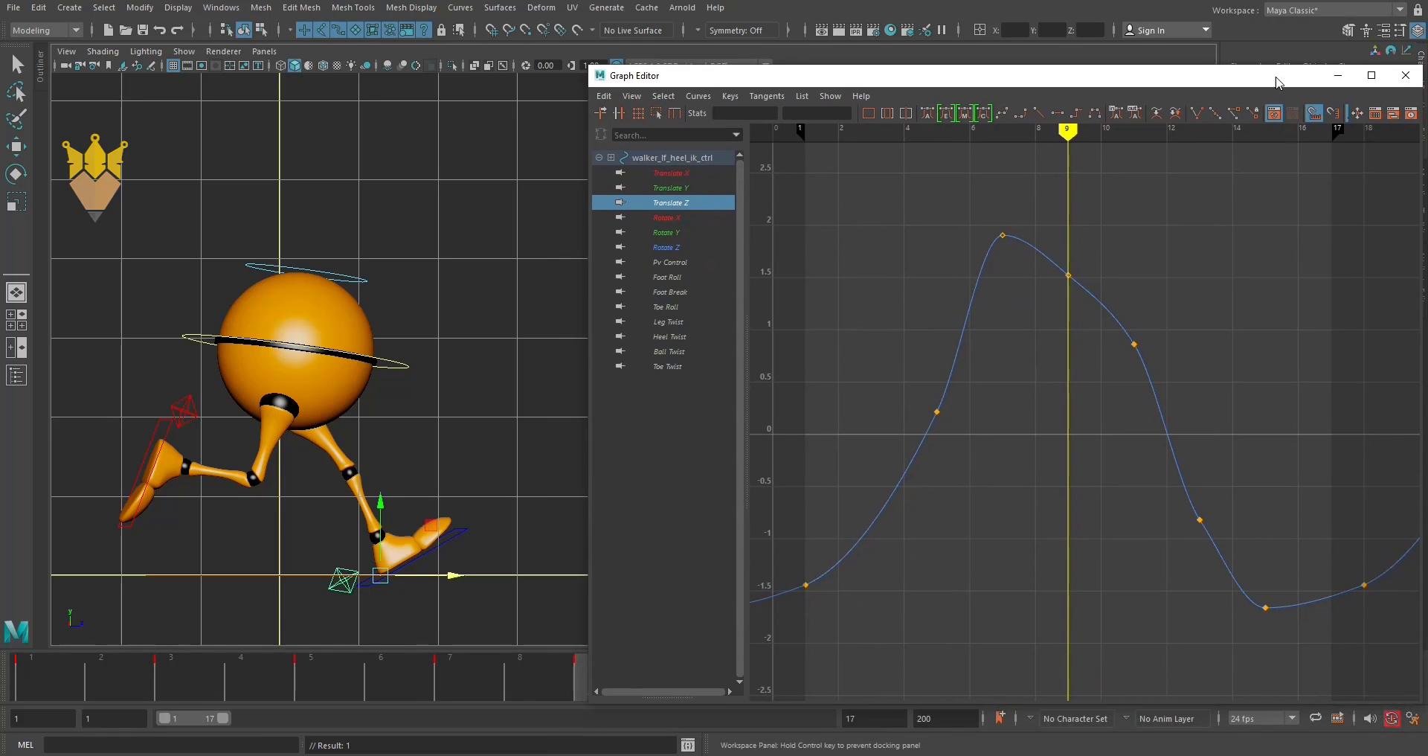
Nudge the frame 9 Translate Z key to about 1.528, then scrub back to frame 1.
drag(1059, 226, 1020, 297)
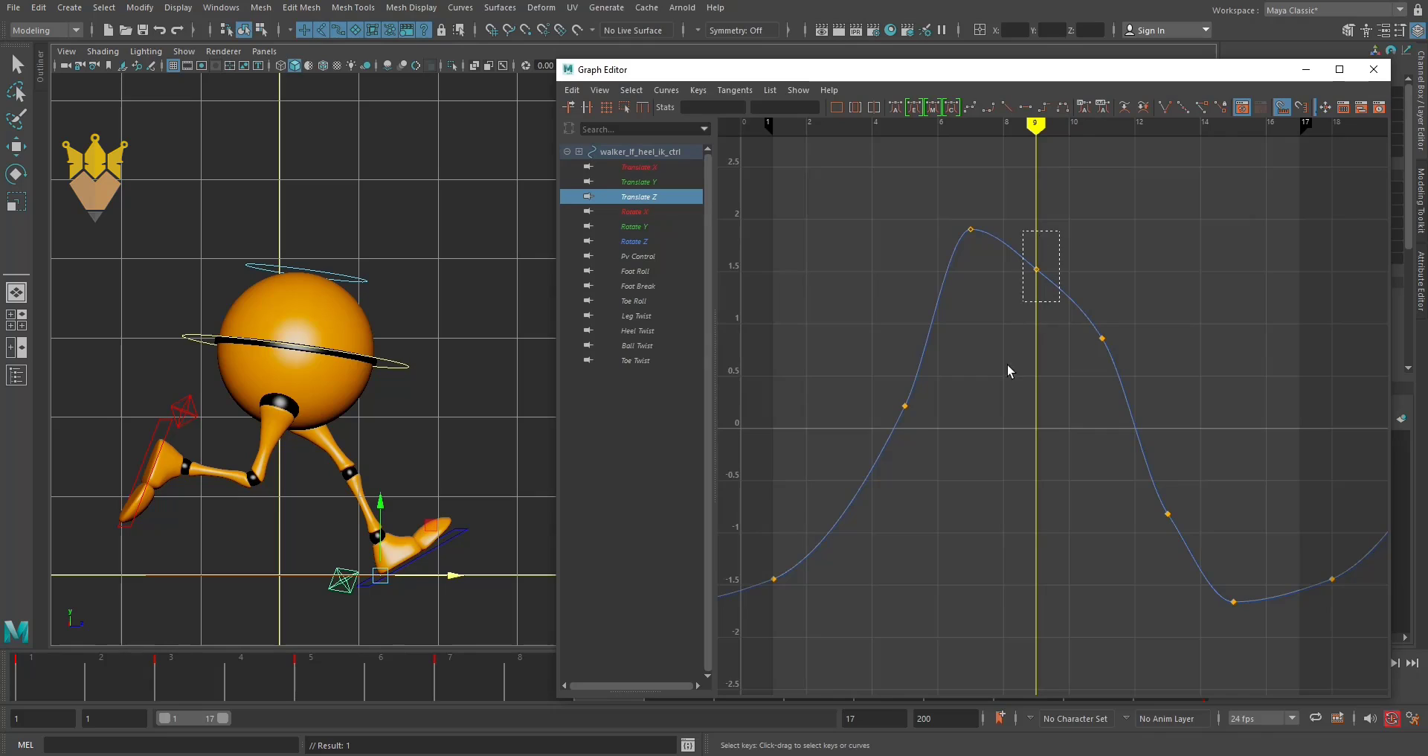
shift+middle_drag(1002, 389, 1001, 387)
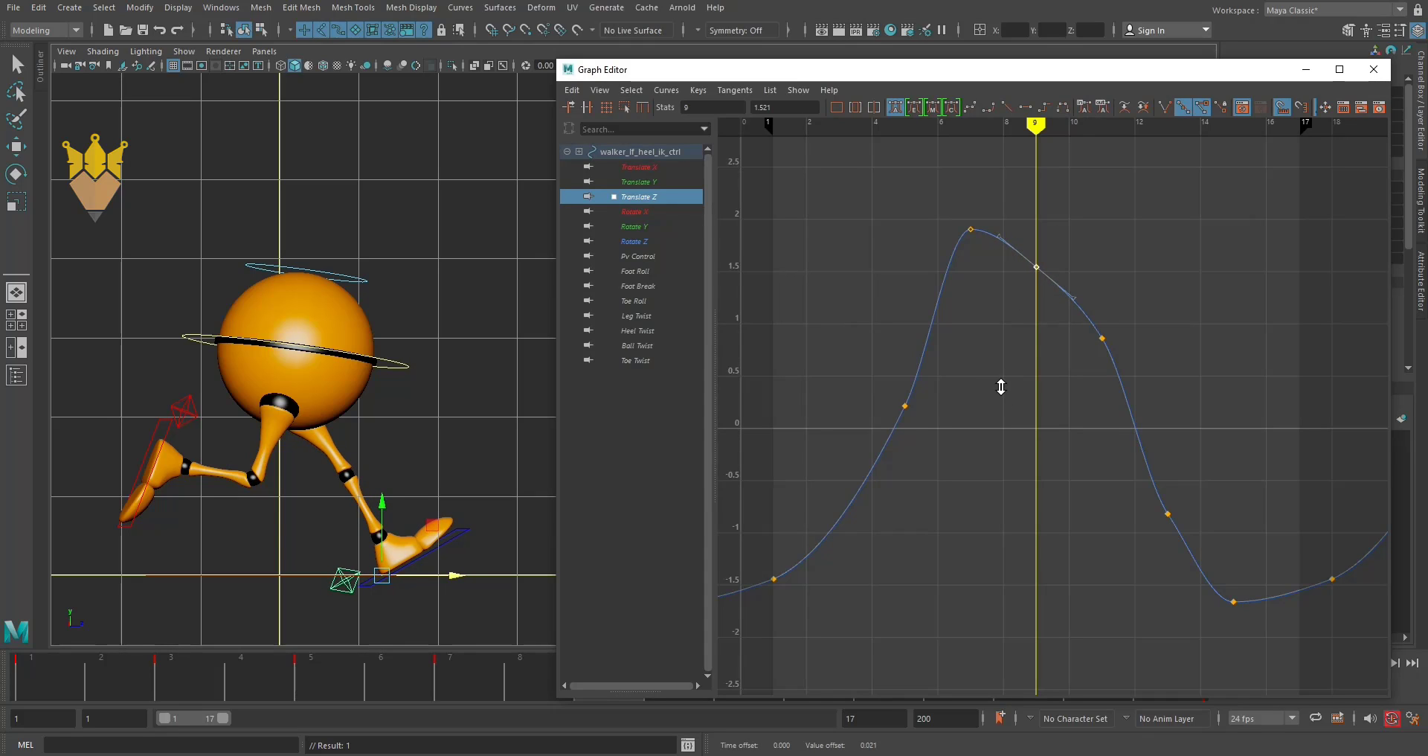
shift+middle_drag(1002, 387, 1001, 388)
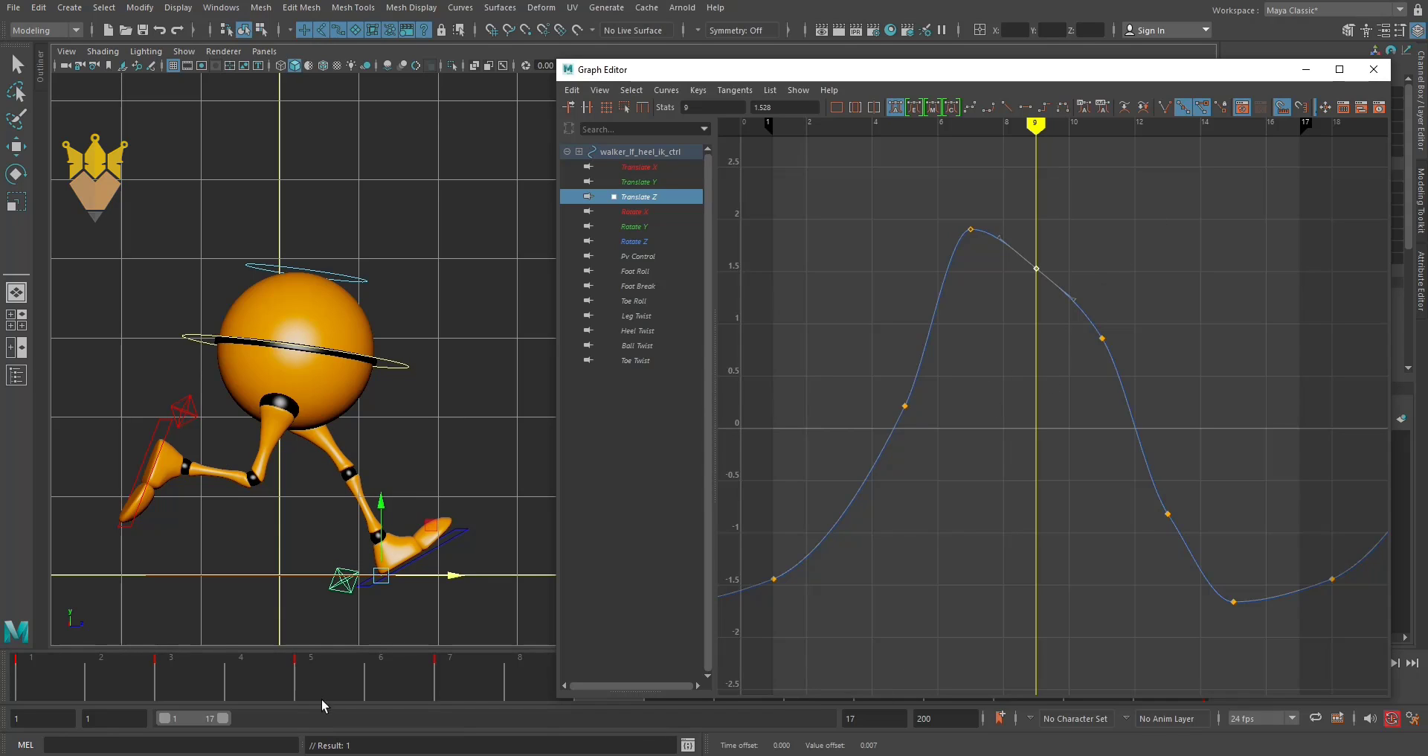
mouse_move(203, 683)
mouse_down()
mouse_move(500, 707)
mouse_move(883, 675)
mouse_move(778, 680)
mouse_move(797, 677)
mouse_up()
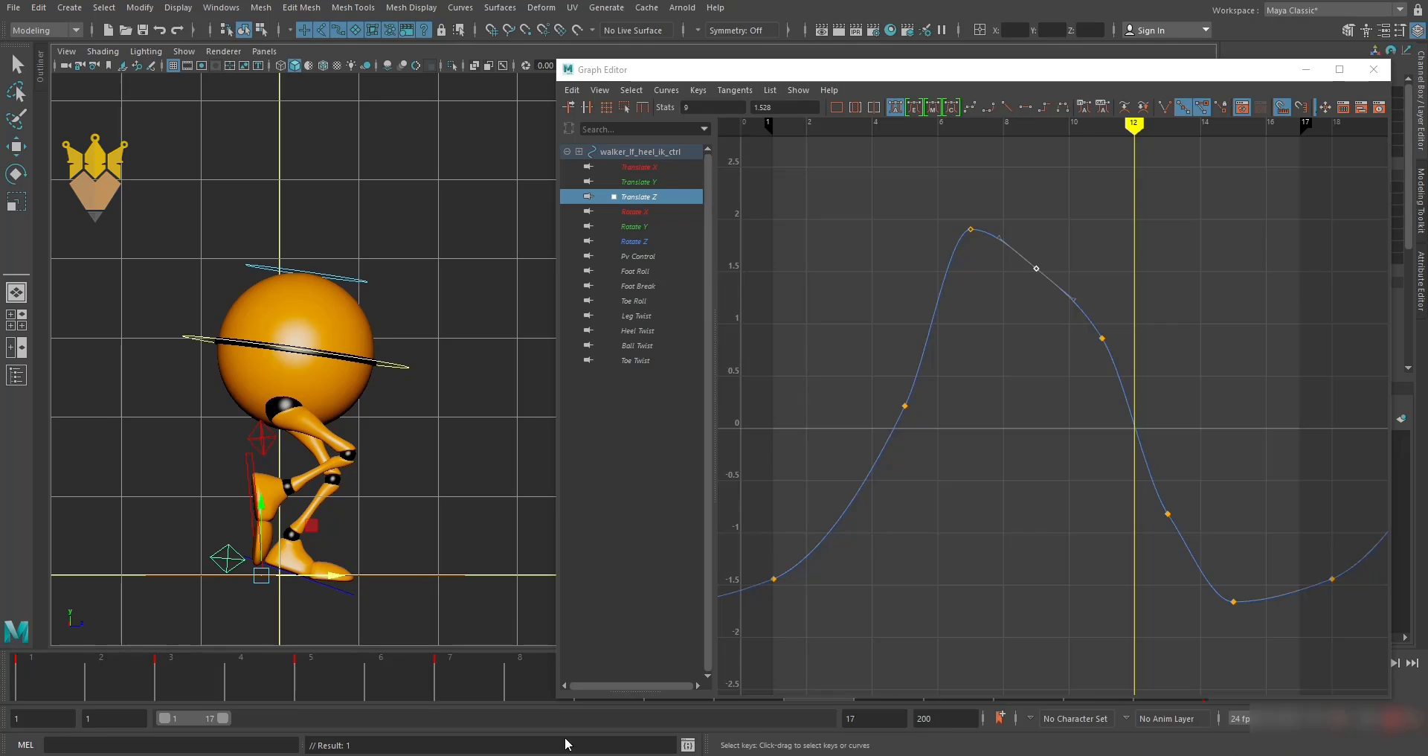
drag(328, 689, 34, 688)
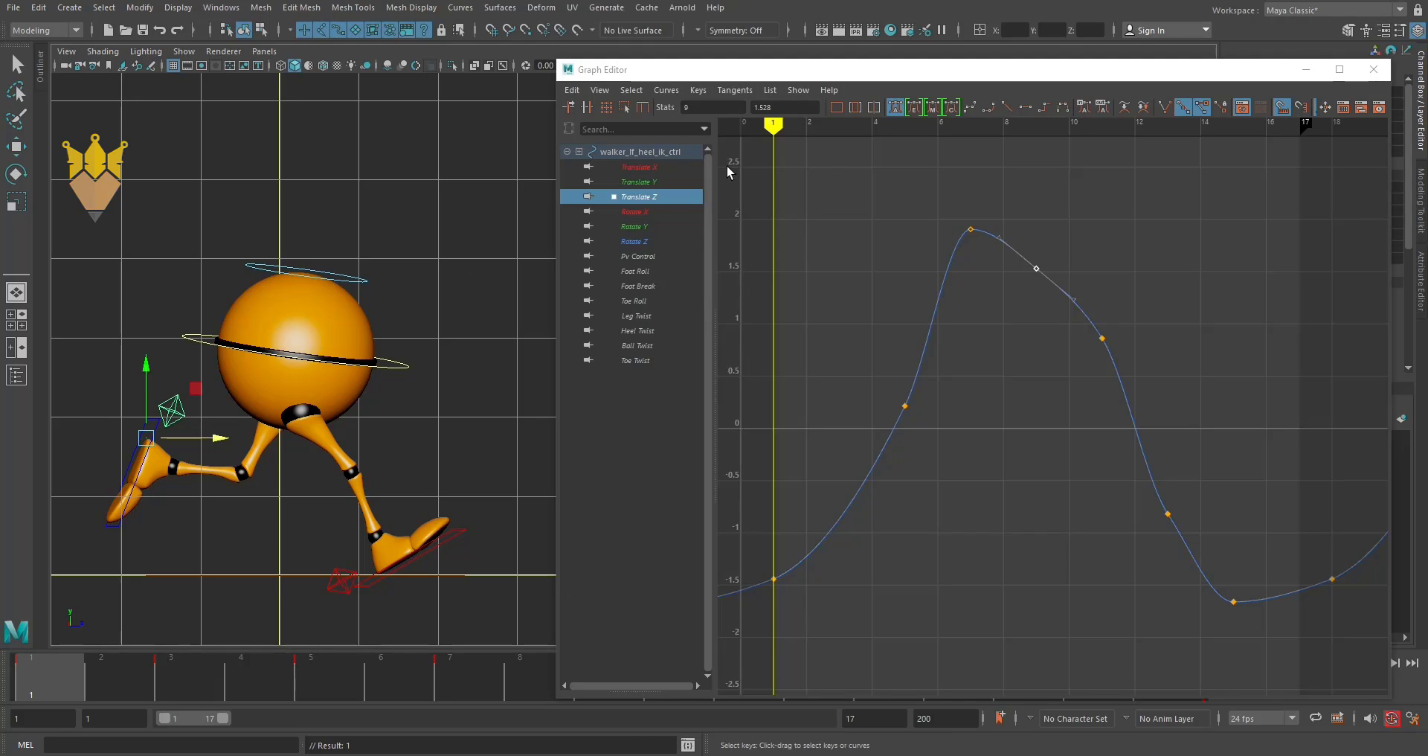
Show the heel's Rotate X curve at frame 3 and switch the viewport to Front View.
click(635, 212)
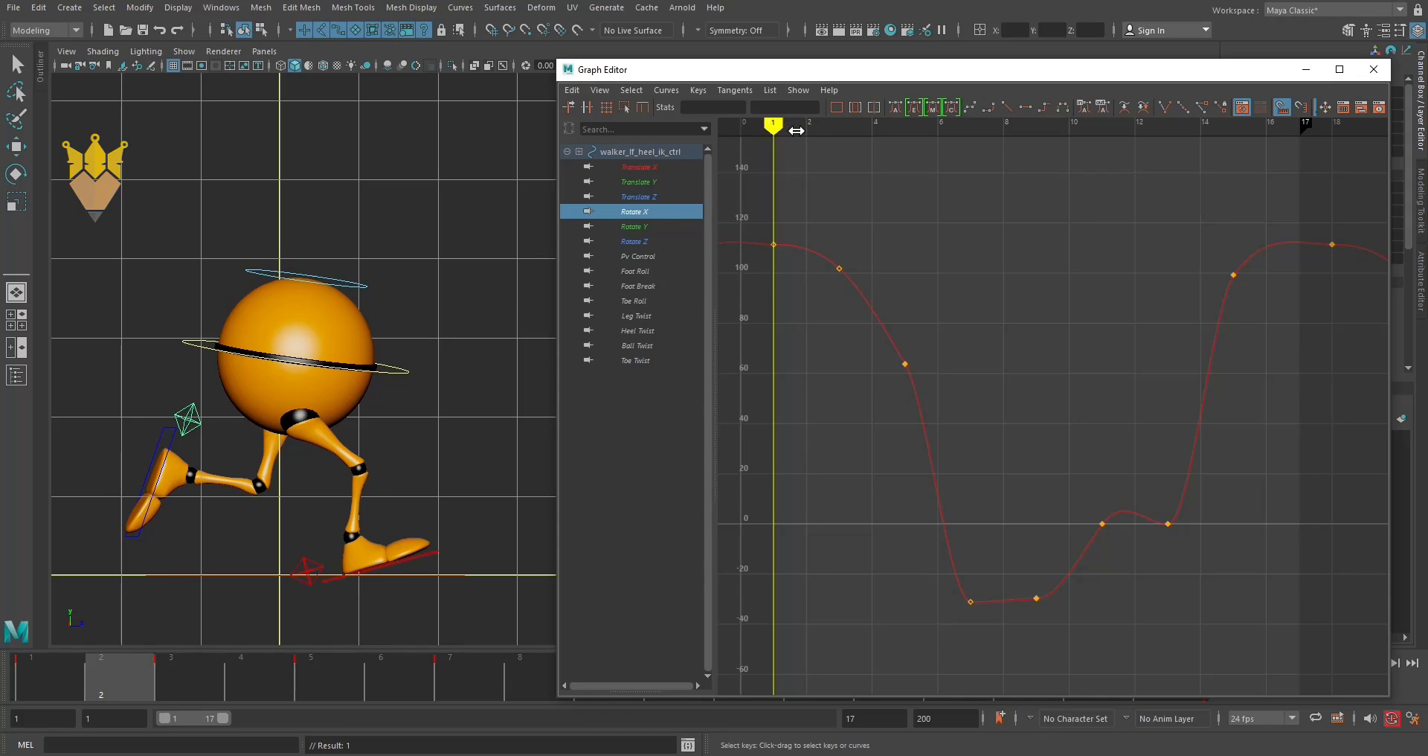
mouse_move(774, 128)
mouse_down()
mouse_move(921, 154)
mouse_move(905, 152)
mouse_up()
key(space)
drag(442, 426, 444, 459)
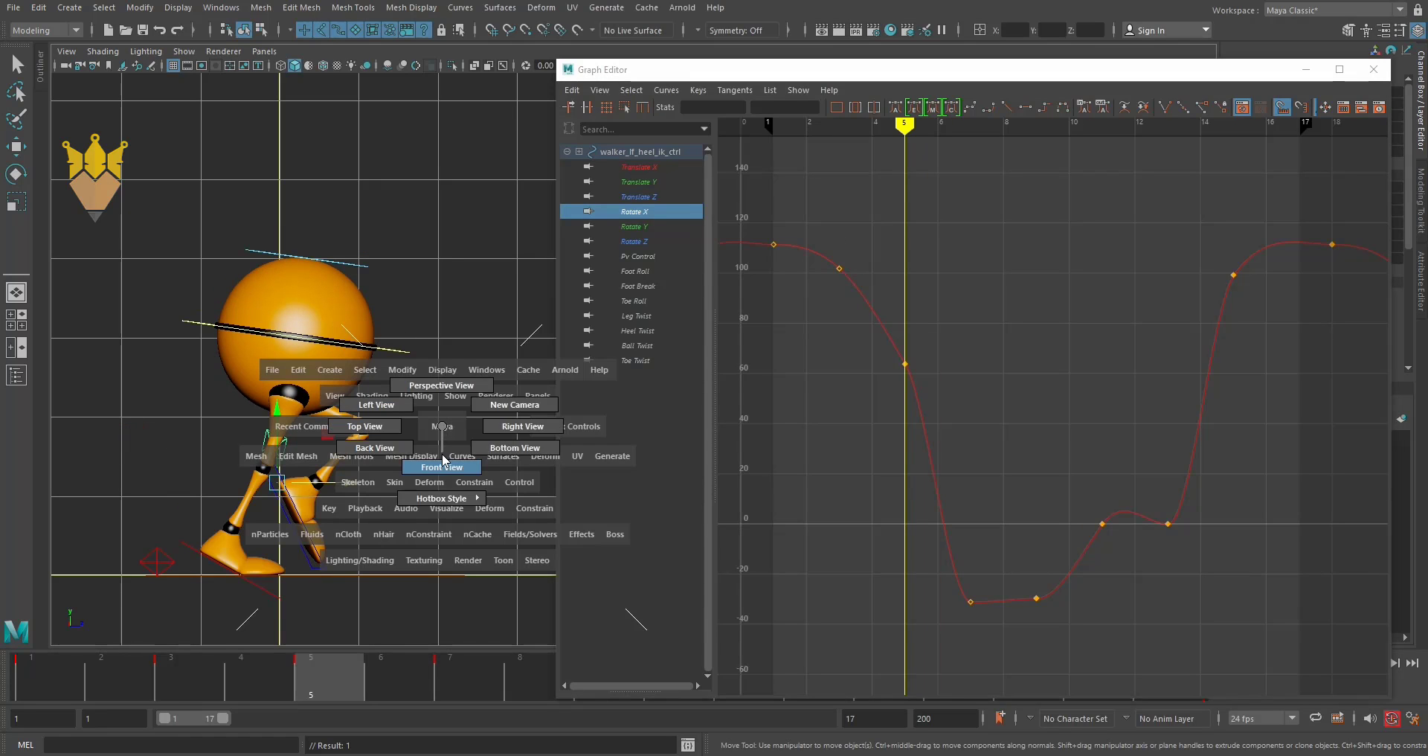
alt+middle_drag(424, 542, 430, 433)
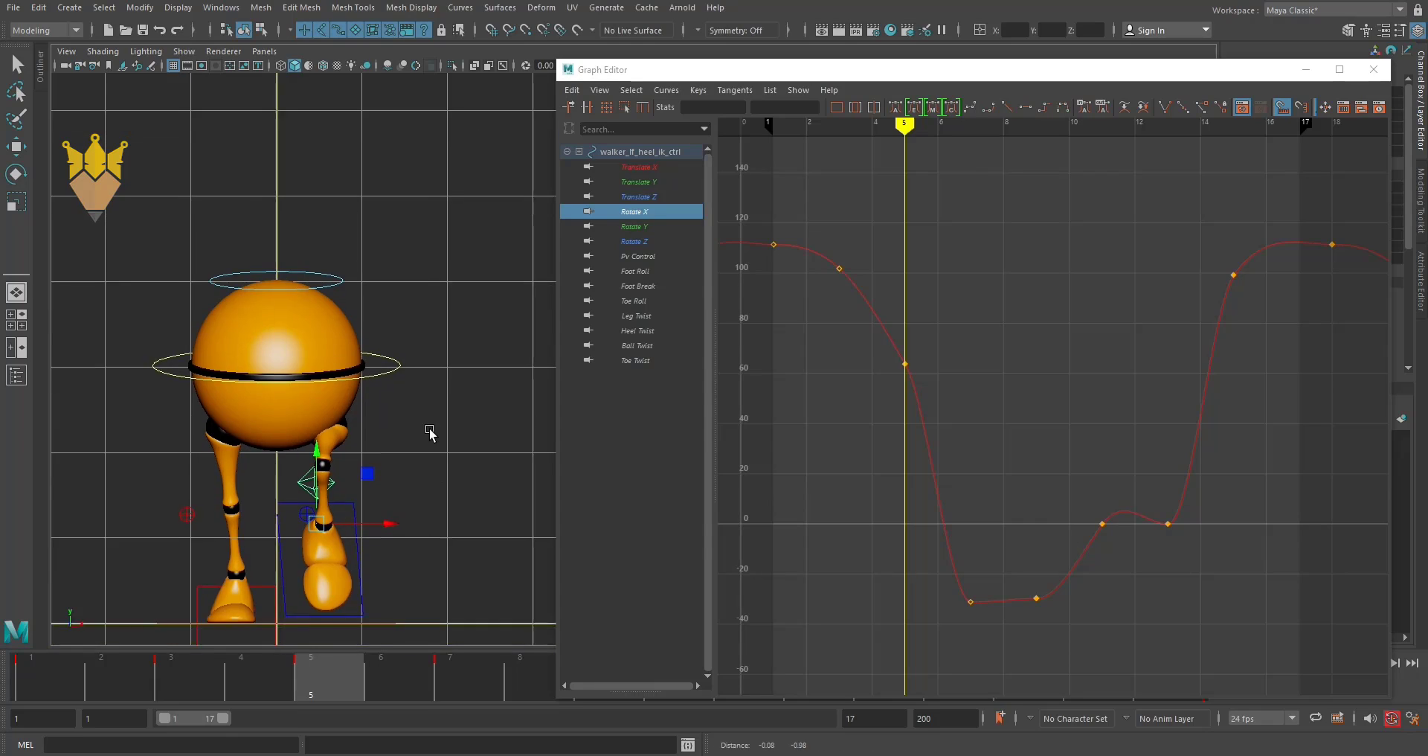
Try raising the frame 5 Rotate X key with the rotate tool, then undo it.
key(e)
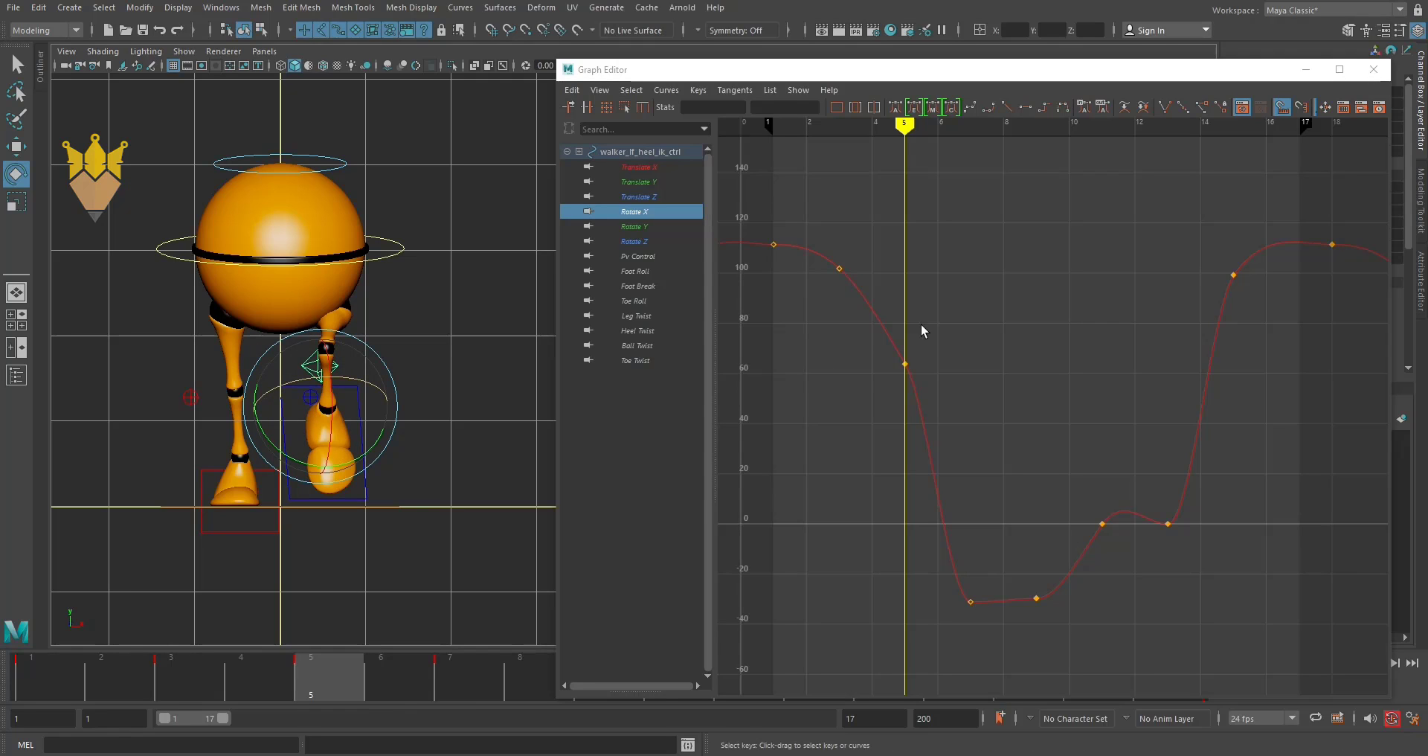
drag(923, 331, 838, 446)
mouse_move(1014, 345)
middle_down()
mouse_move(989, 447)
mouse_move(1005, 292)
middle_up()
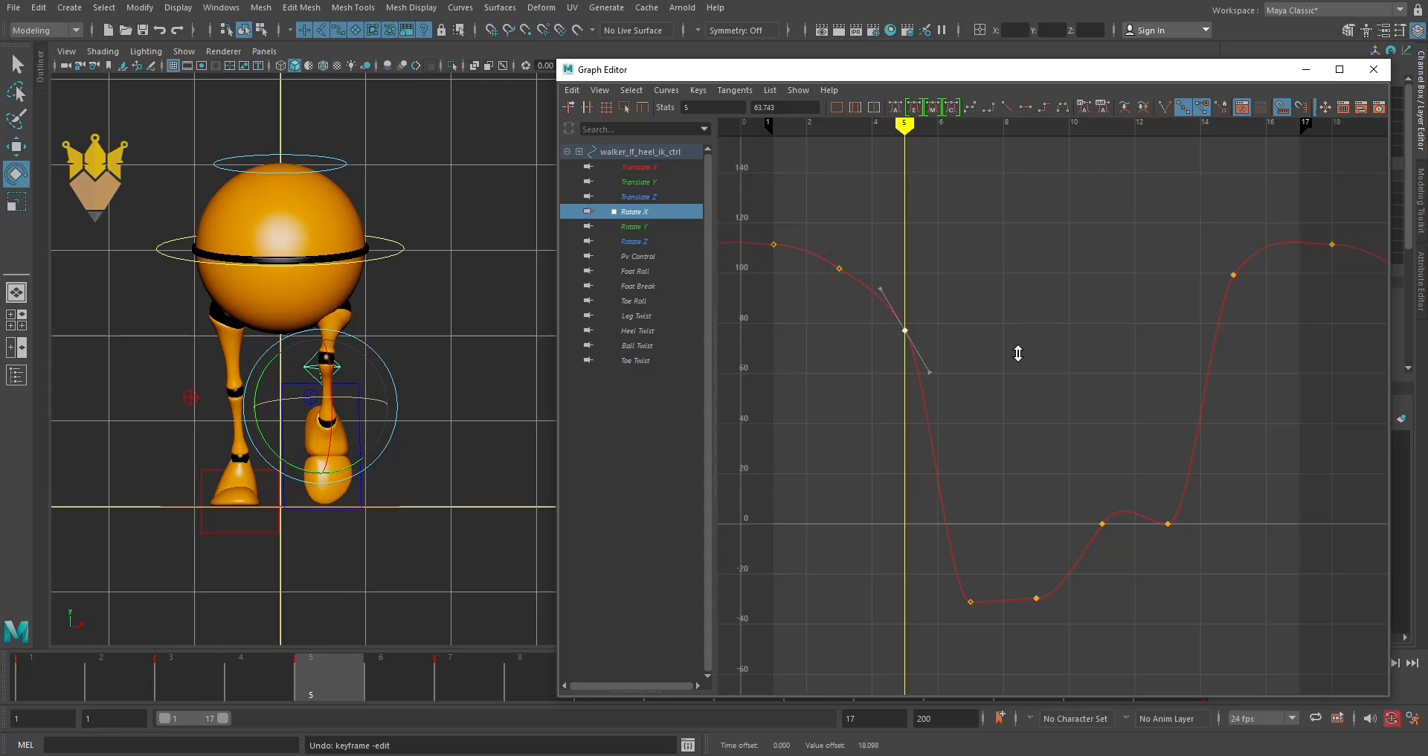
key(ctrl+z)
Tilt the Rotate X tangents at frames 1 and 18 to smooth the curve ends.
click(774, 244)
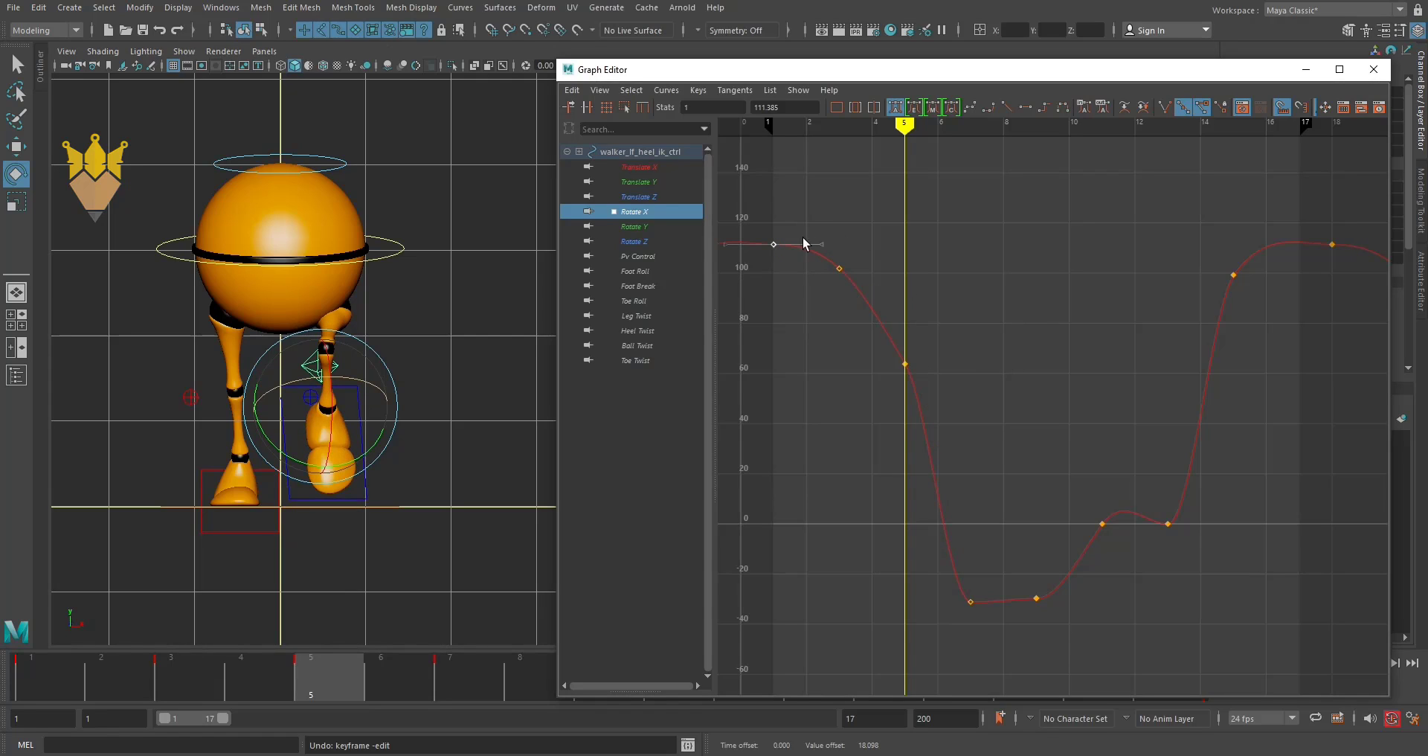
middle_drag(781, 360, 781, 364)
click(1342, 281)
drag(1342, 280, 1306, 225)
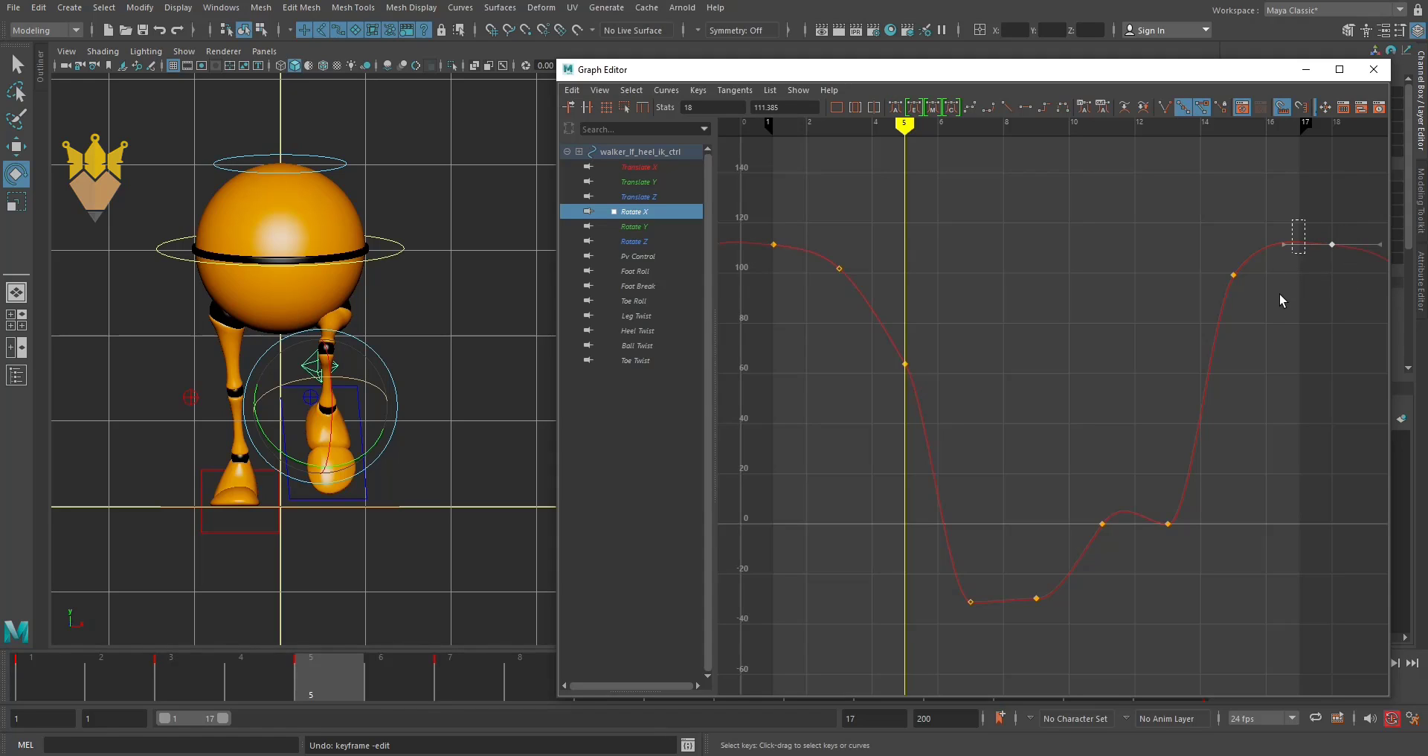
middle_drag(1281, 301, 1276, 305)
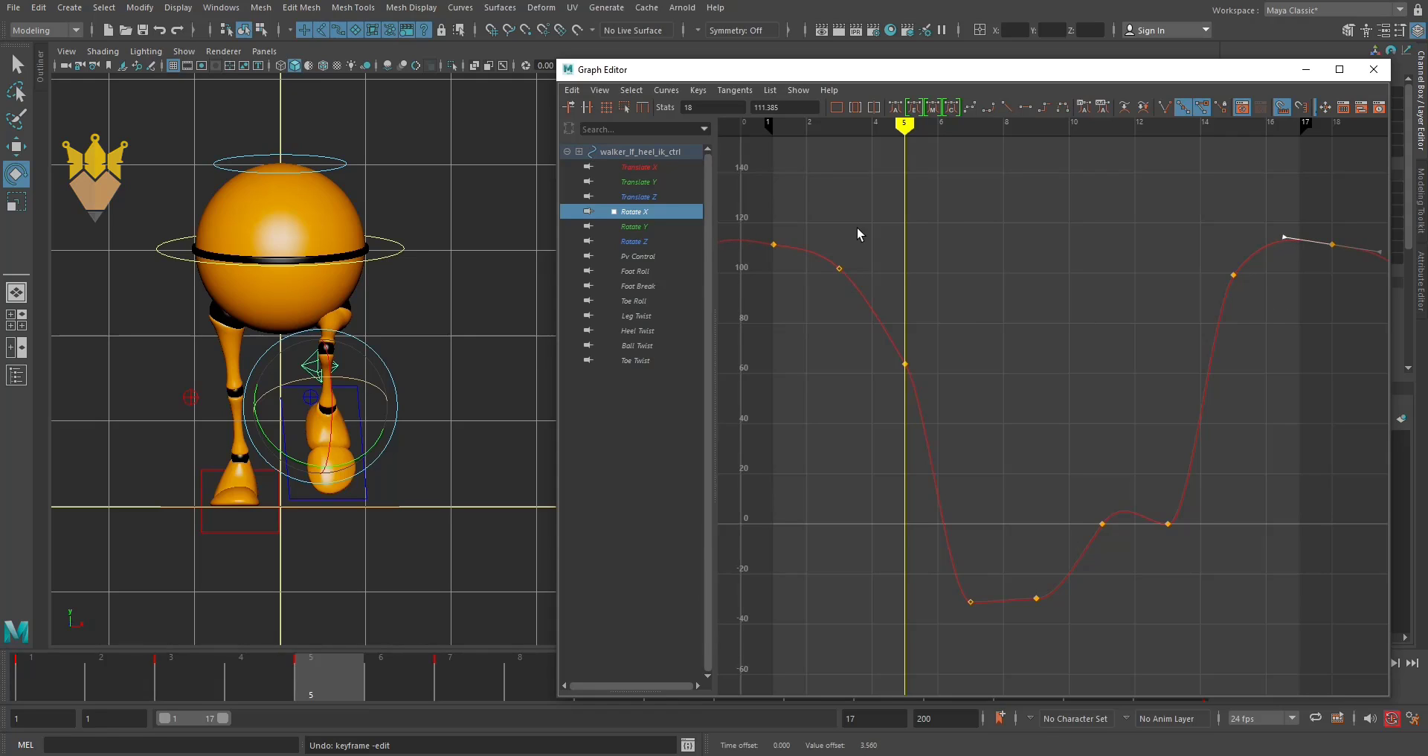
drag(747, 260, 794, 246)
middle_drag(783, 283, 777, 294)
Lower the frame 3 Rotate X key to about 95 and scrub to review the leg.
drag(850, 243, 832, 283)
drag(896, 128, 831, 142)
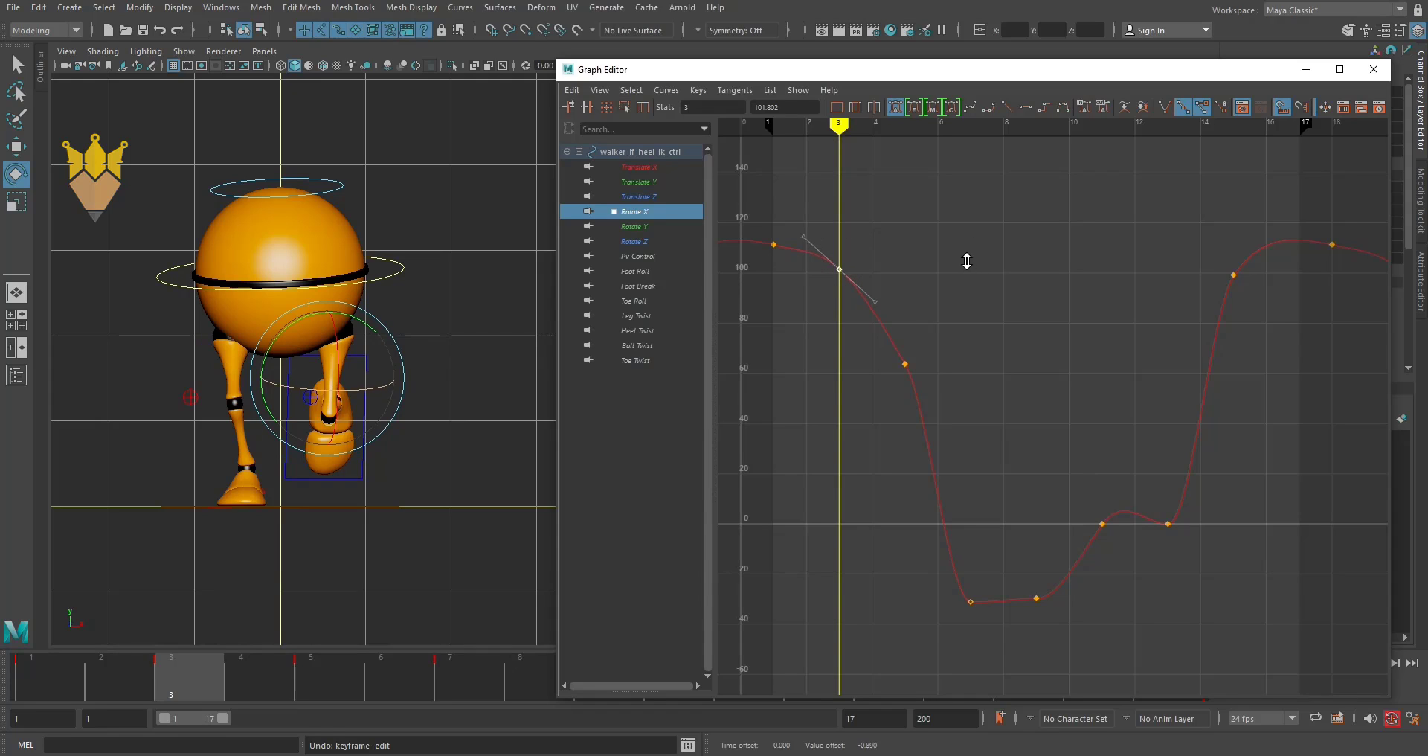
shift+middle_drag(969, 246, 961, 272)
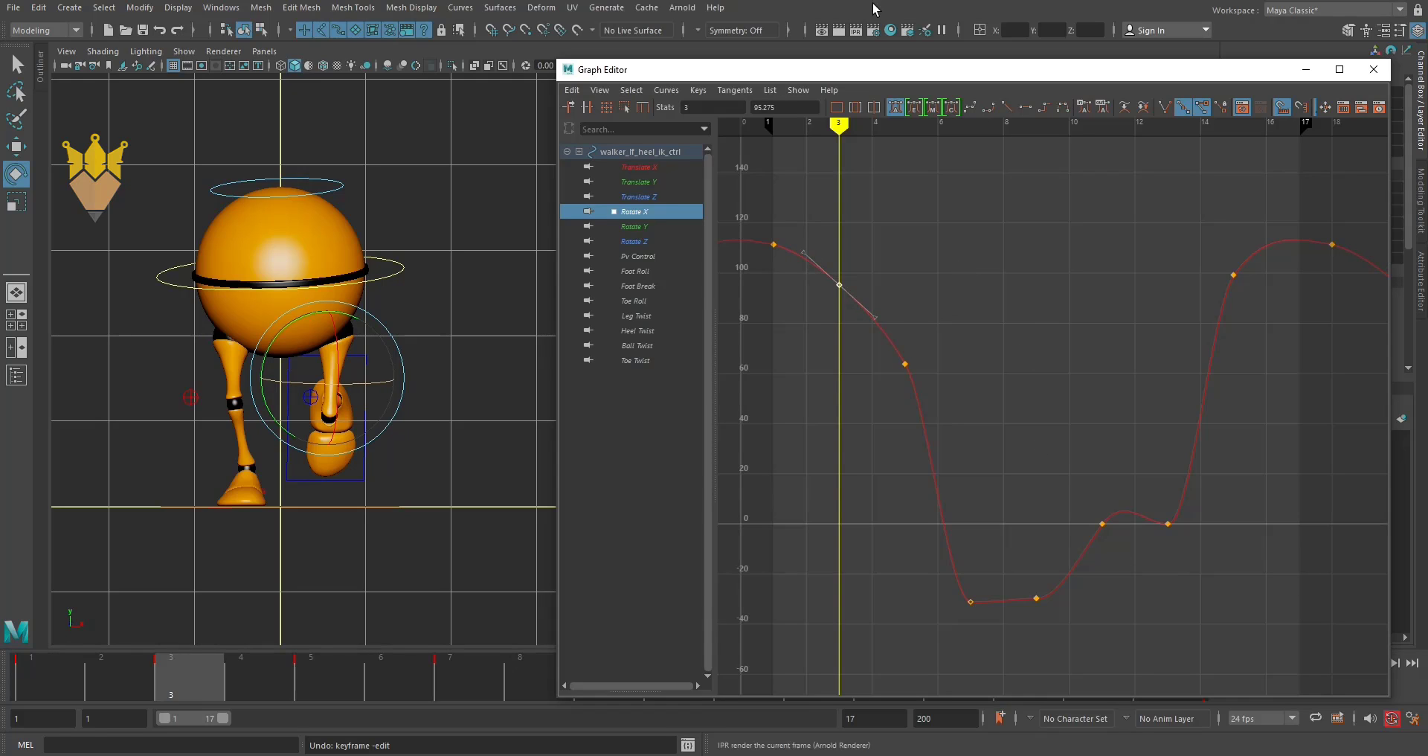
mouse_move(854, 135)
mouse_down()
mouse_move(1036, 197)
mouse_move(1187, 212)
mouse_move(1157, 226)
mouse_move(1235, 223)
mouse_up()
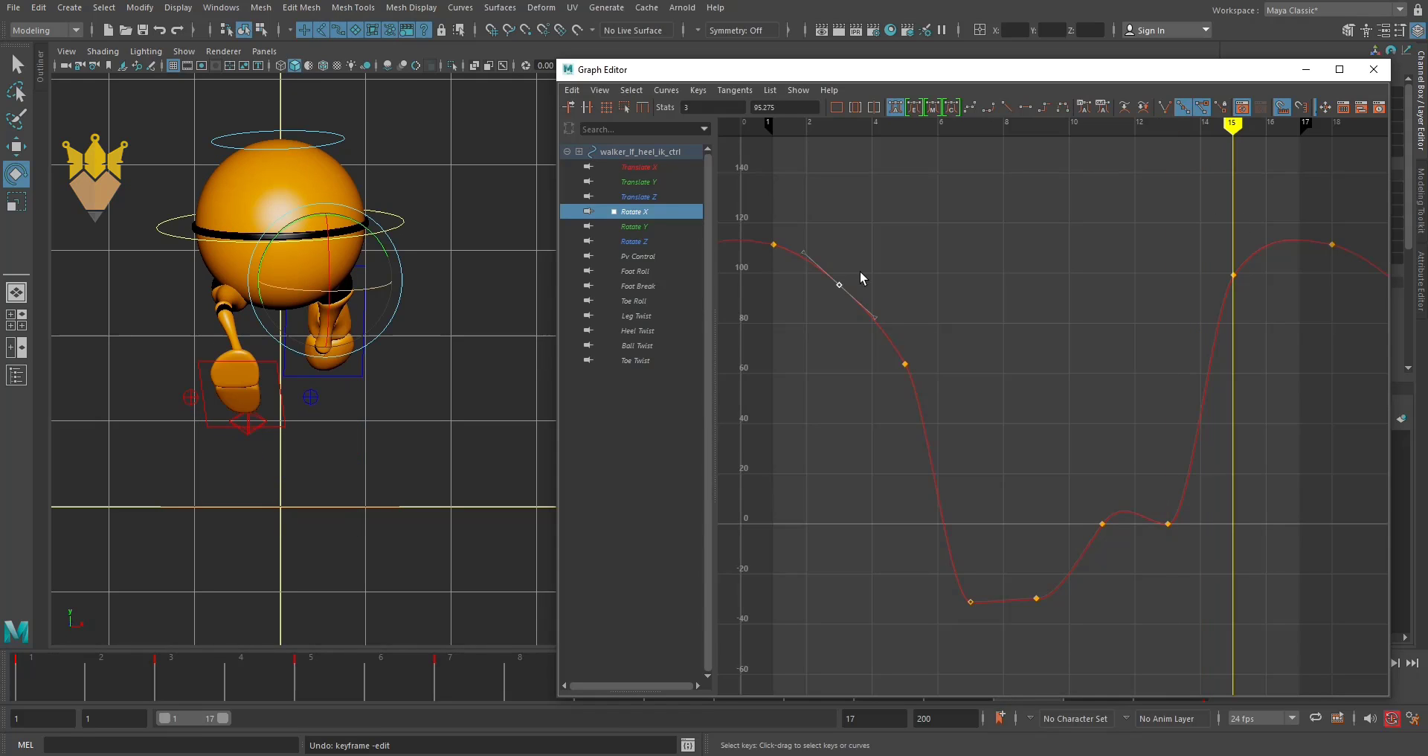
Show the left heel's Rotate Z curve and delete its later keys, keeping frame 1.
click(634, 226)
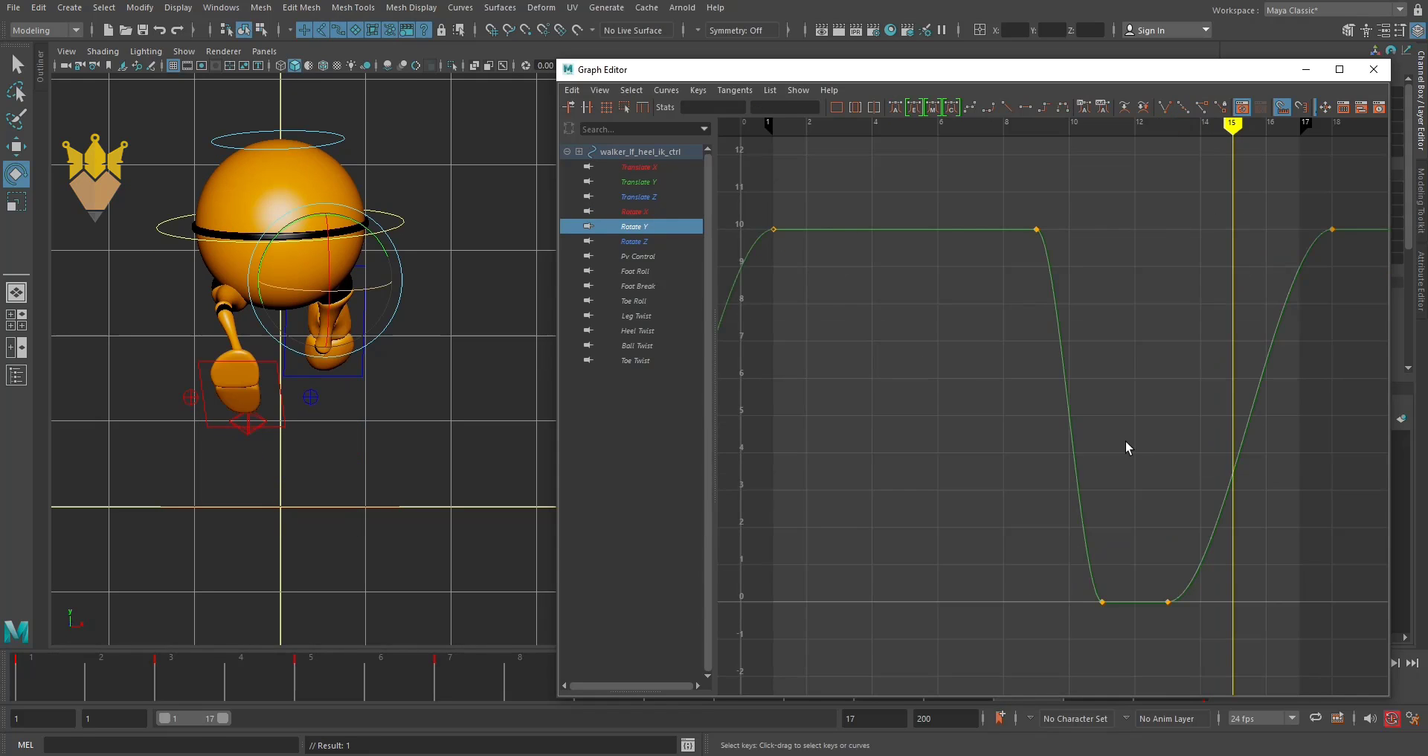
click(641, 241)
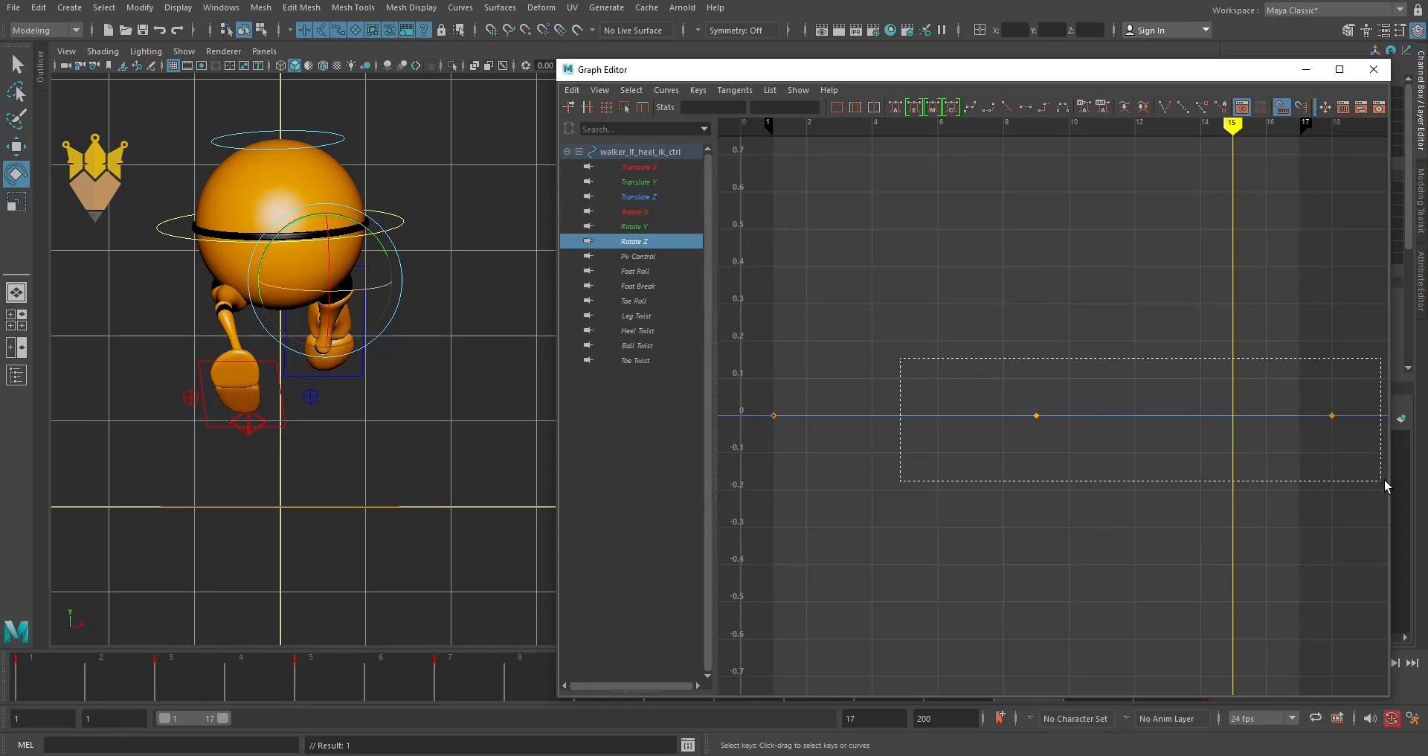
drag(1371, 478, 1385, 479)
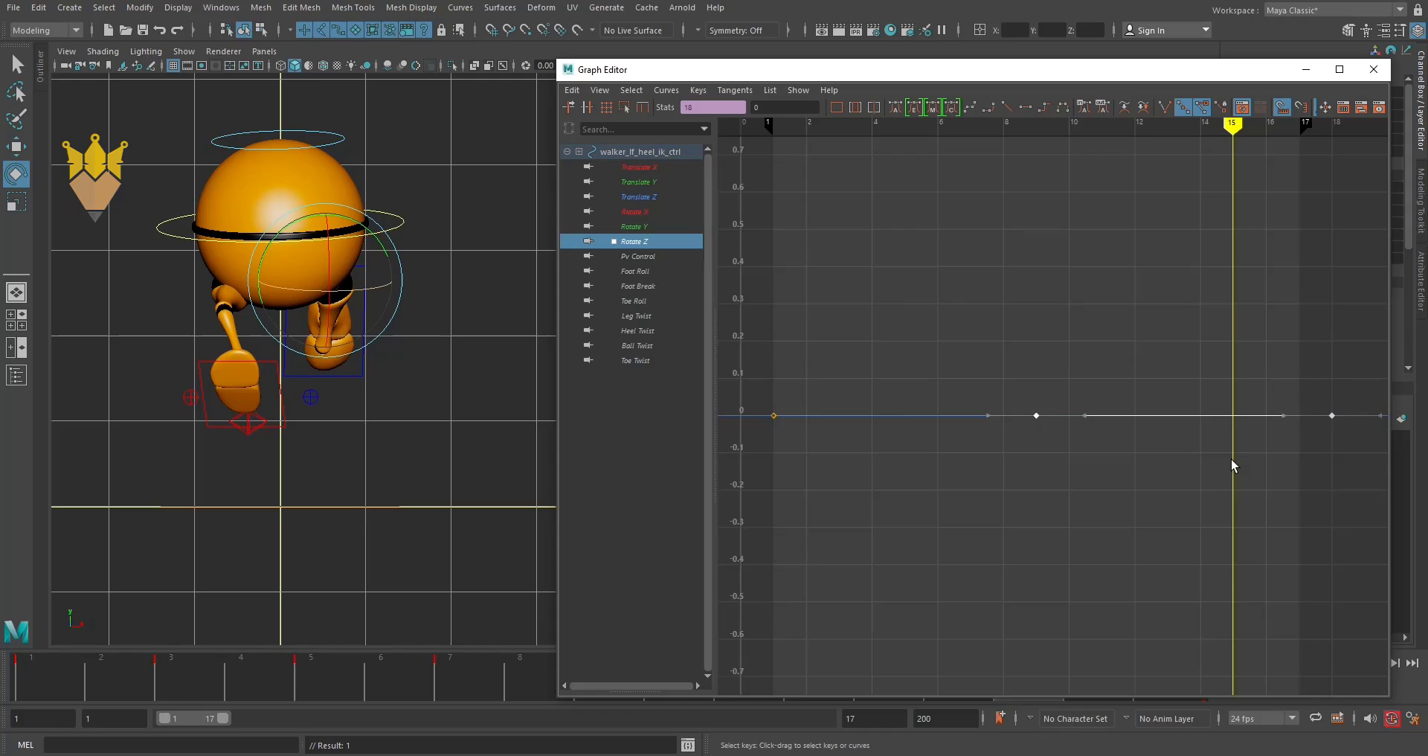
key(Delete)
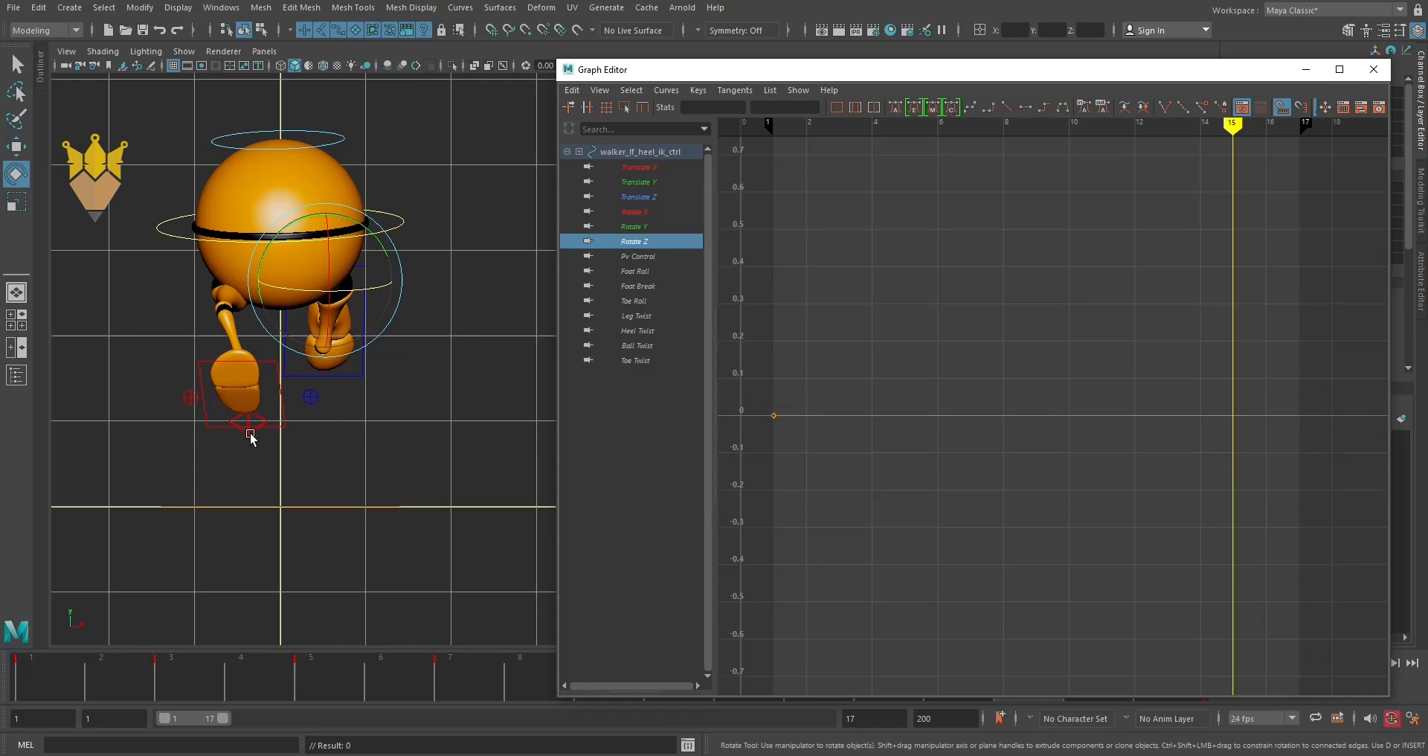
Select the right heel IK control, isolate Translate Y, and review frames 13, 9, 7 in side view.
click(249, 428)
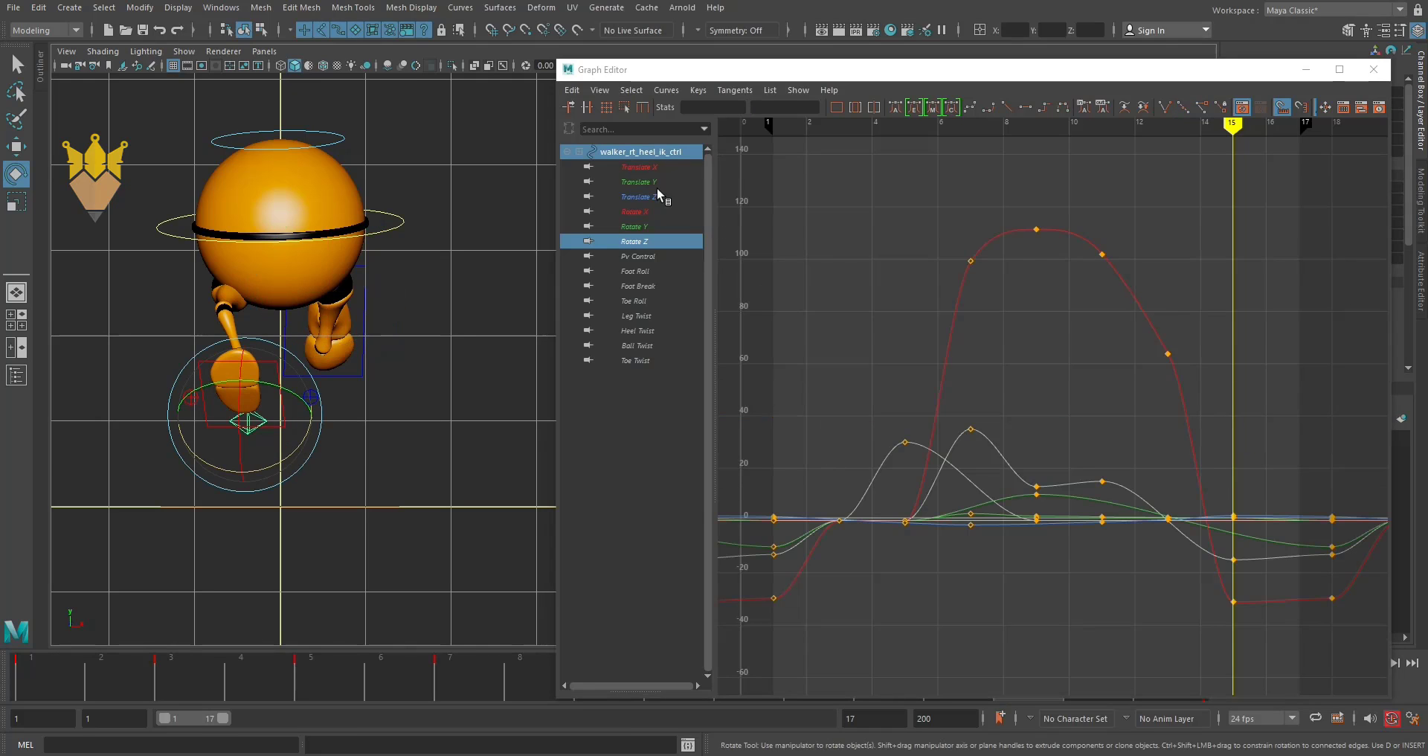
click(638, 168)
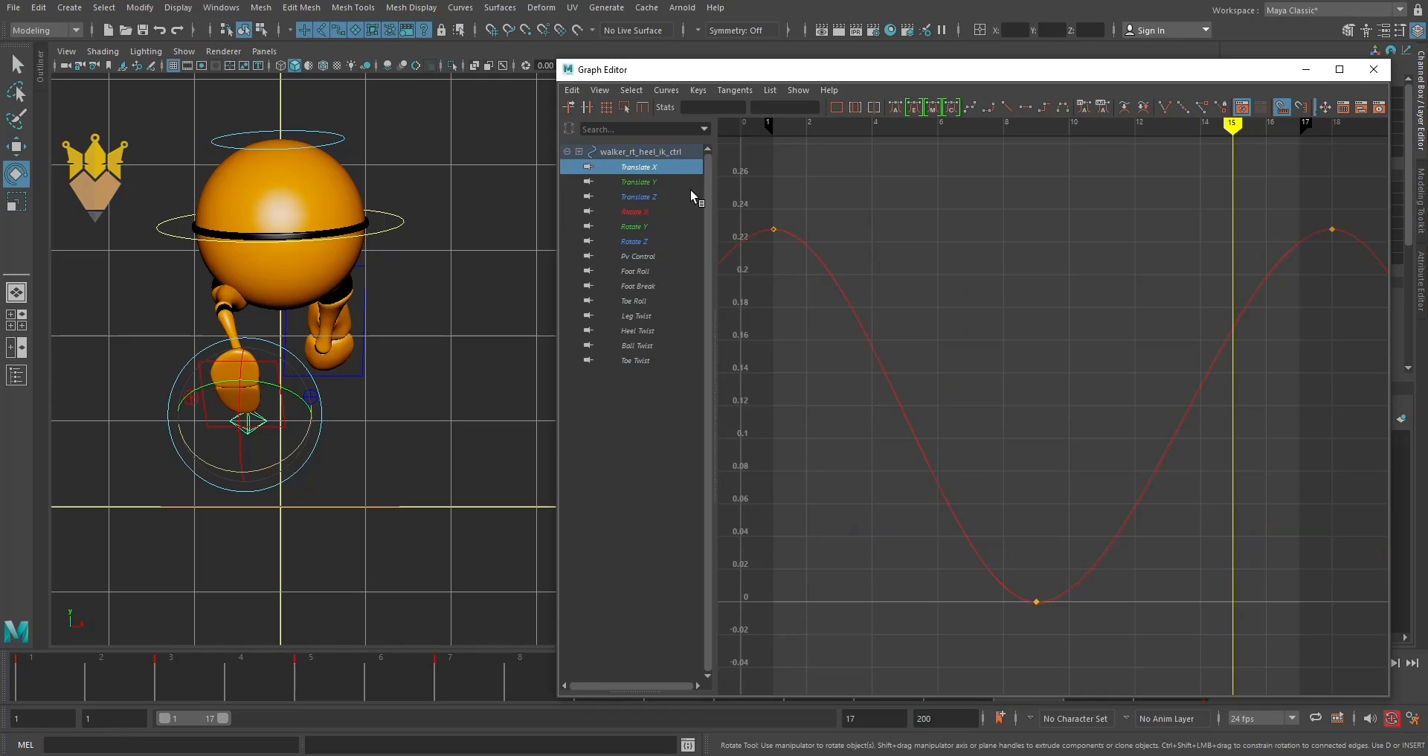
click(644, 183)
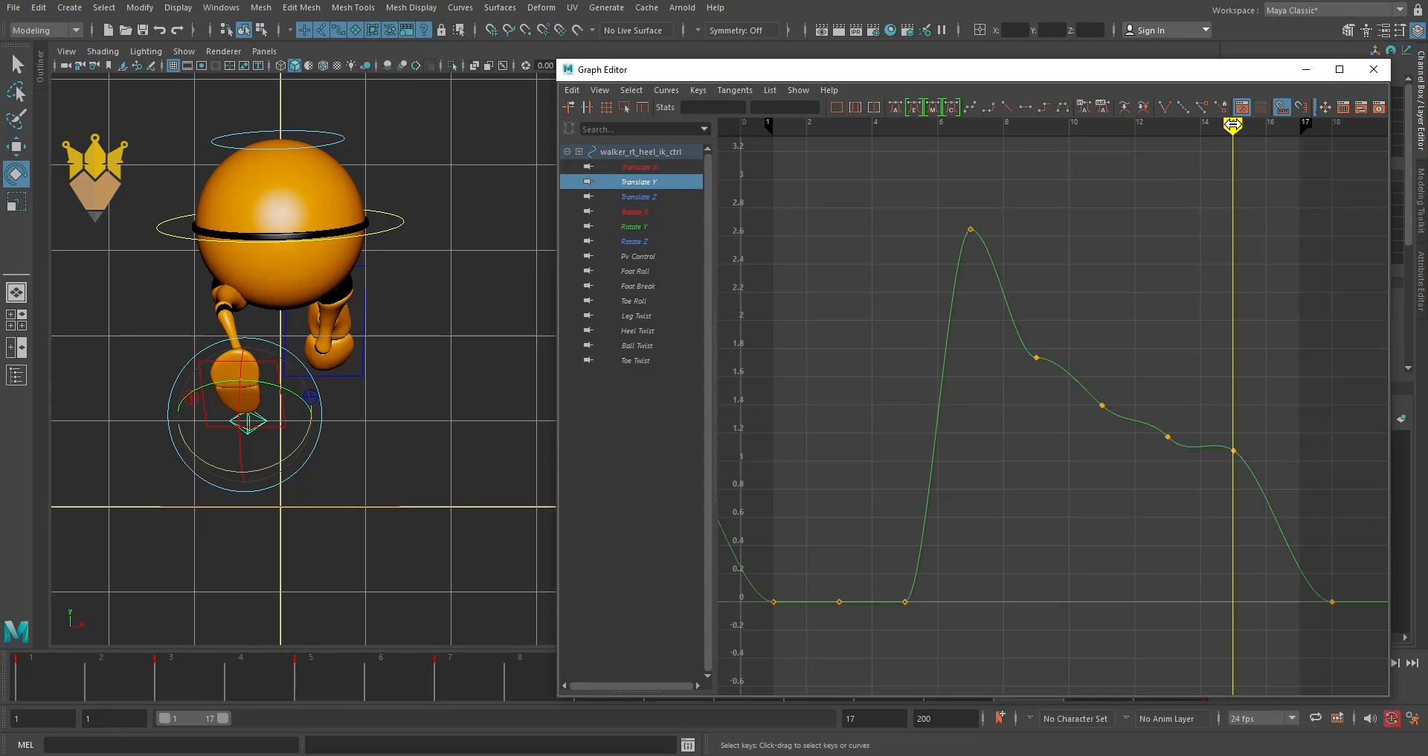
drag(1232, 125, 1101, 128)
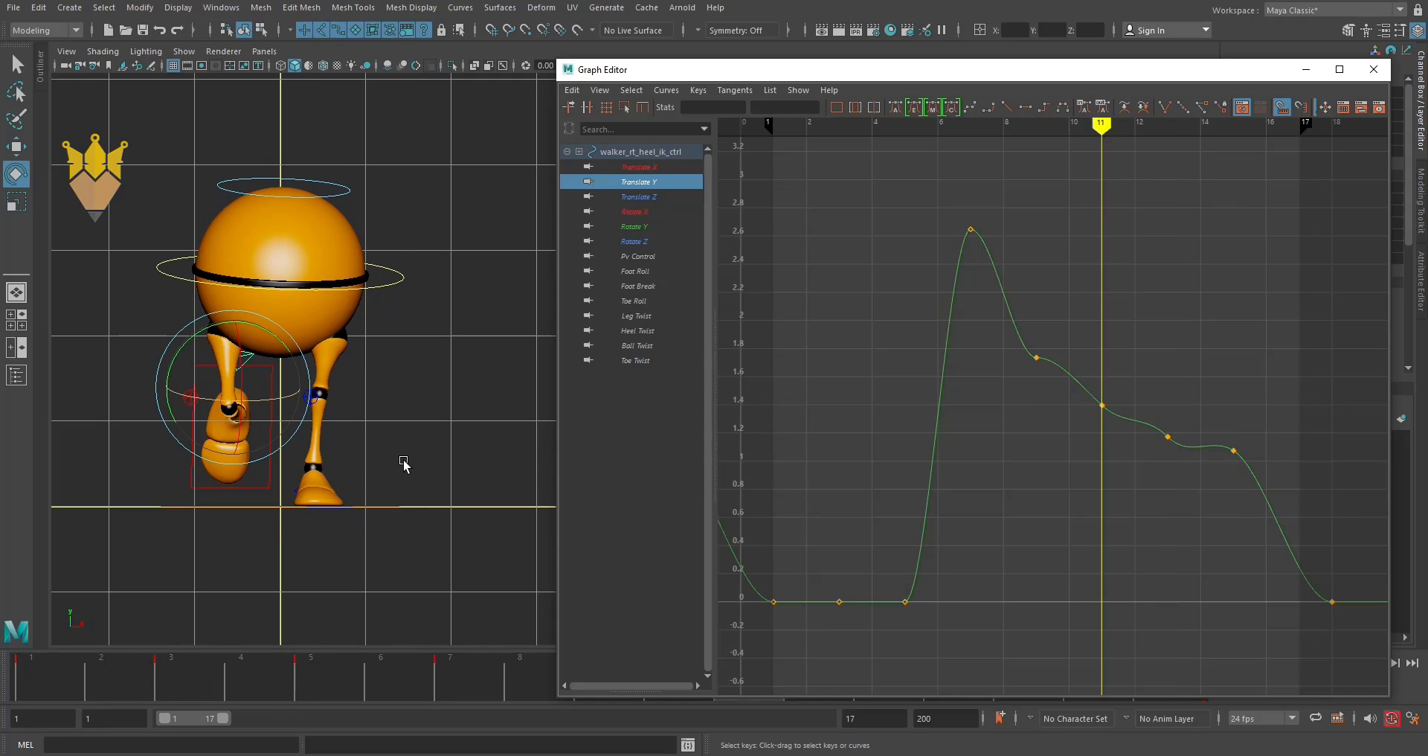
key(w)
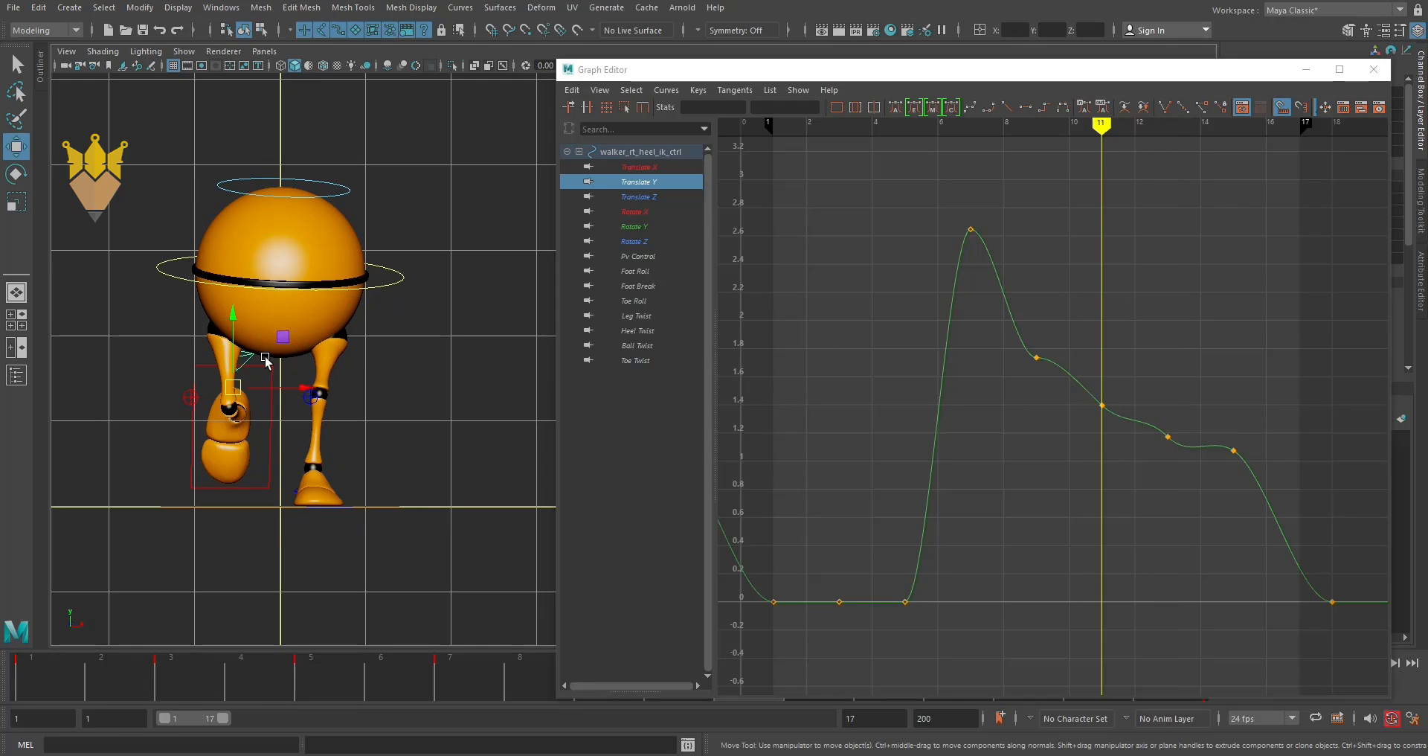
drag(1094, 129, 1043, 133)
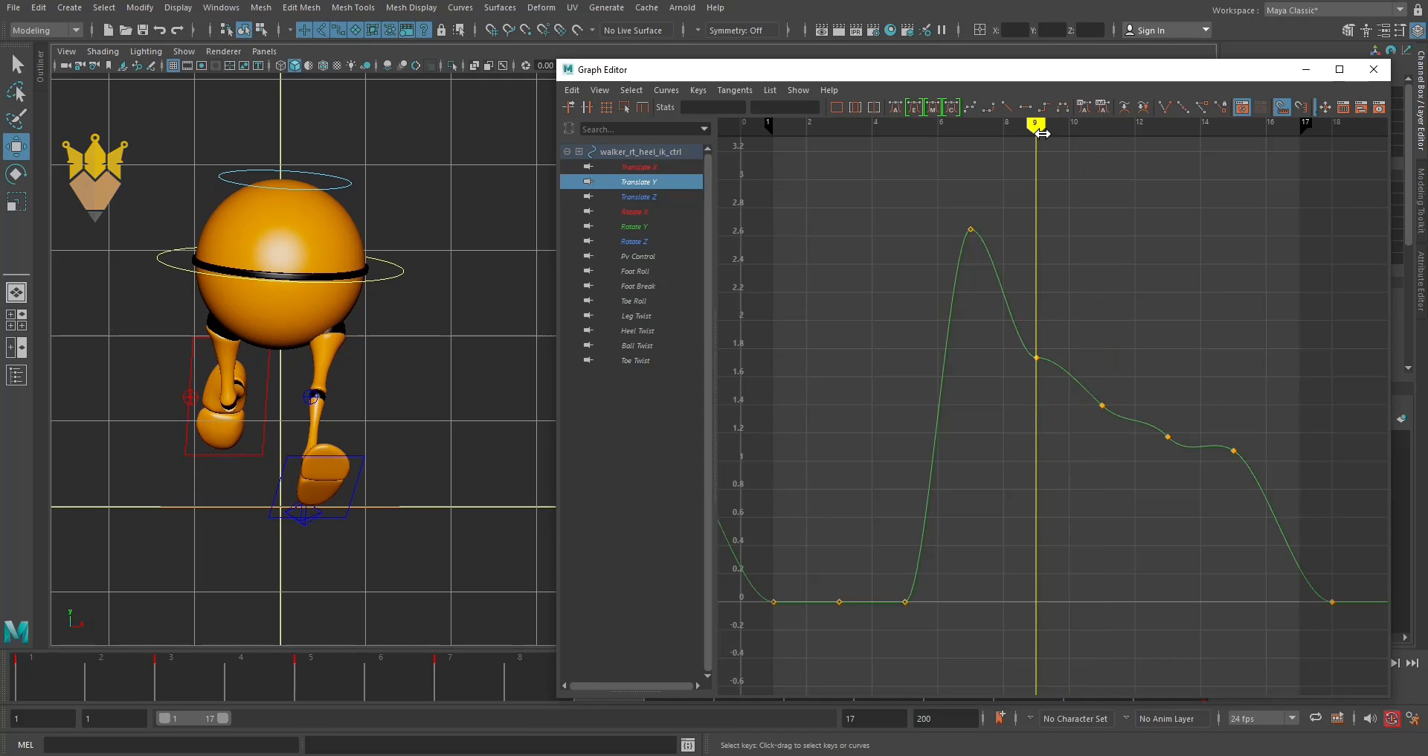
key(space)
drag(421, 430, 371, 430)
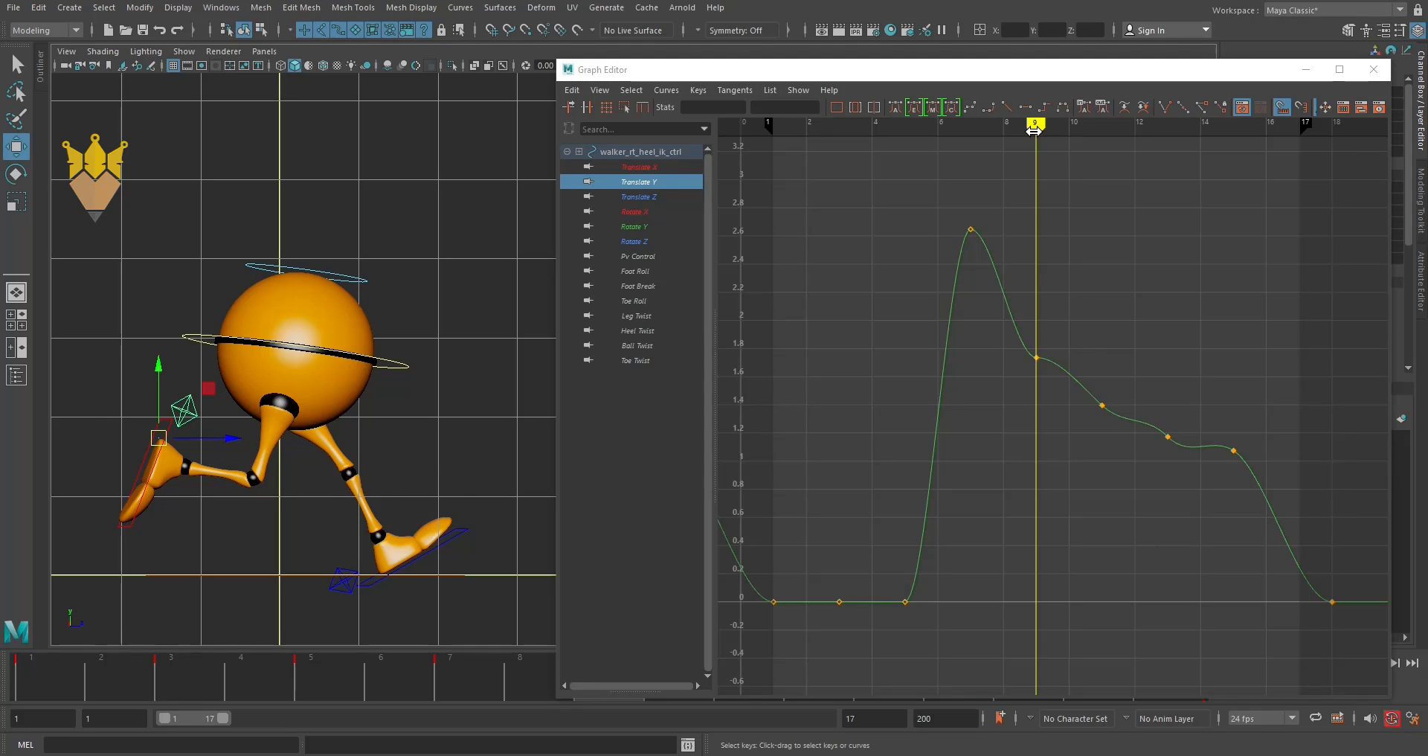
mouse_move(1033, 131)
mouse_down()
mouse_move(973, 131)
mouse_move(1036, 134)
mouse_move(1100, 174)
mouse_move(1132, 175)
mouse_move(1101, 177)
mouse_up()
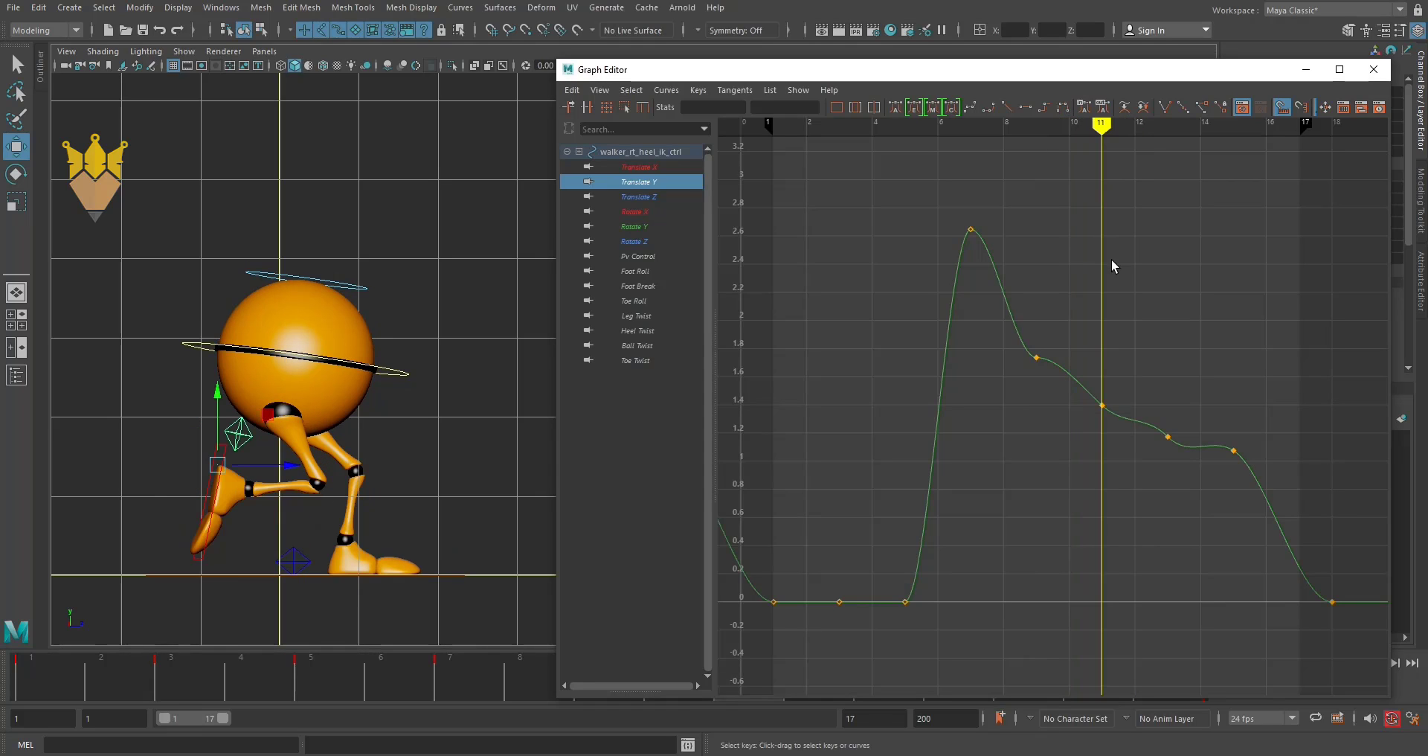
Delete the Translate Y keys at frames 11 and 12, keeping the frame-9 key.
drag(1154, 446, 1184, 470)
key(Delete)
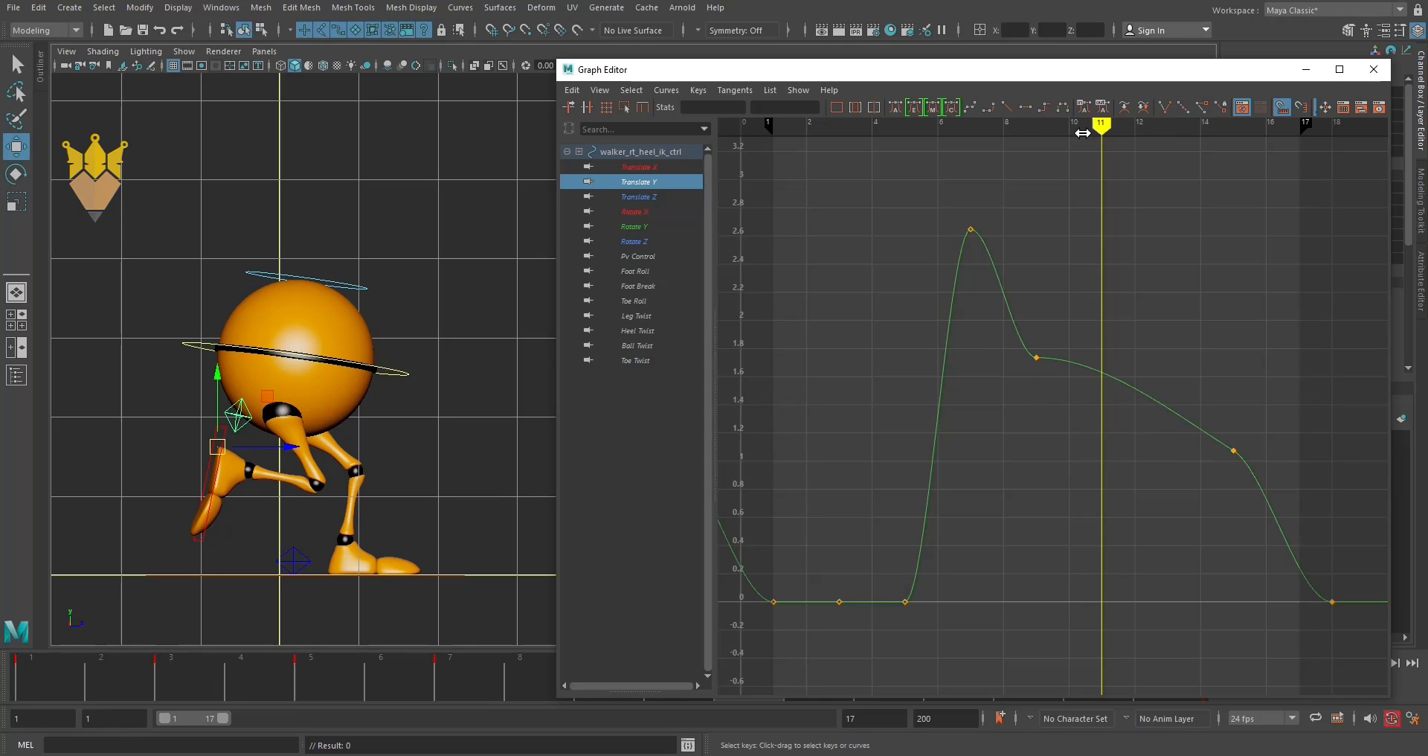
key(comma)
drag(1033, 409, 1020, 412)
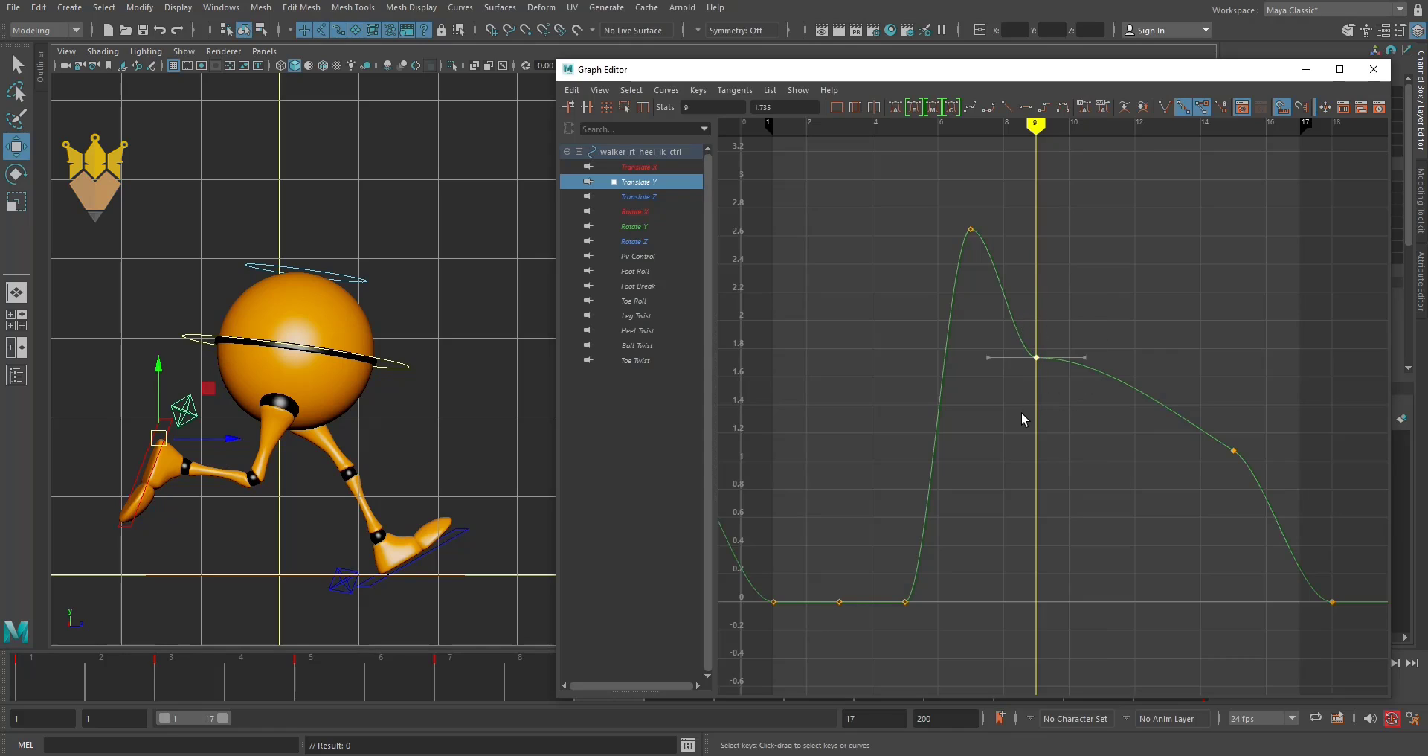
key(Delete)
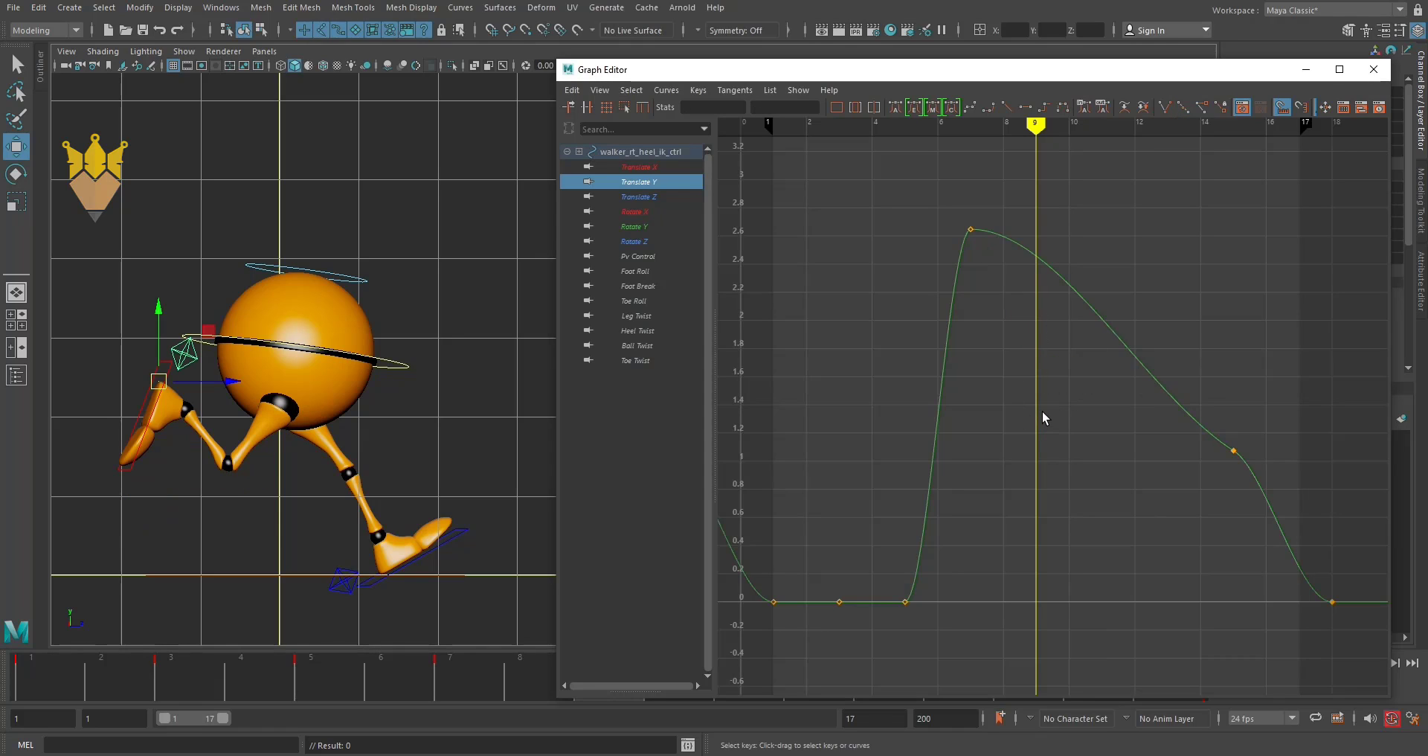
key(ctrl+z)
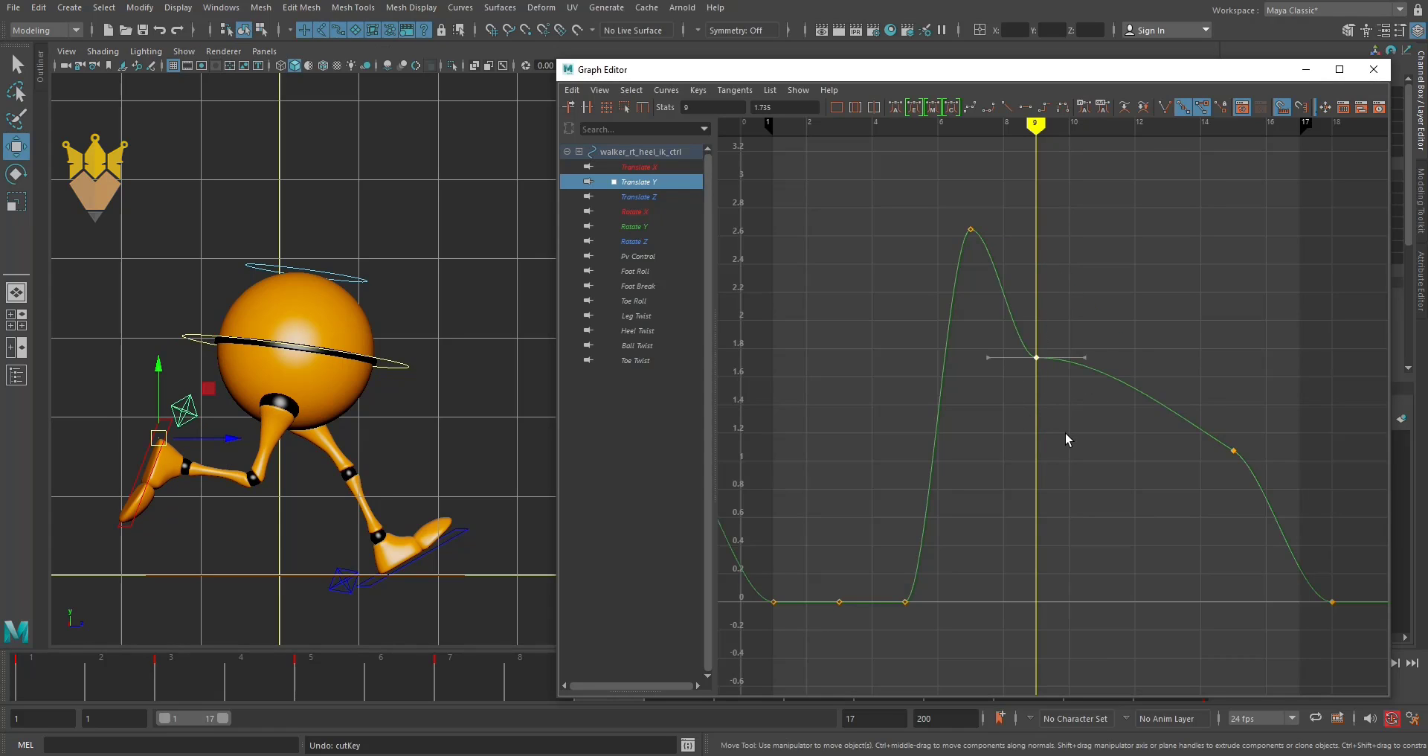
Raise the frame-9 key, slope its tangent downward, and ease the frame-15 incoming tangent.
middle_drag(1066, 432, 1064, 404)
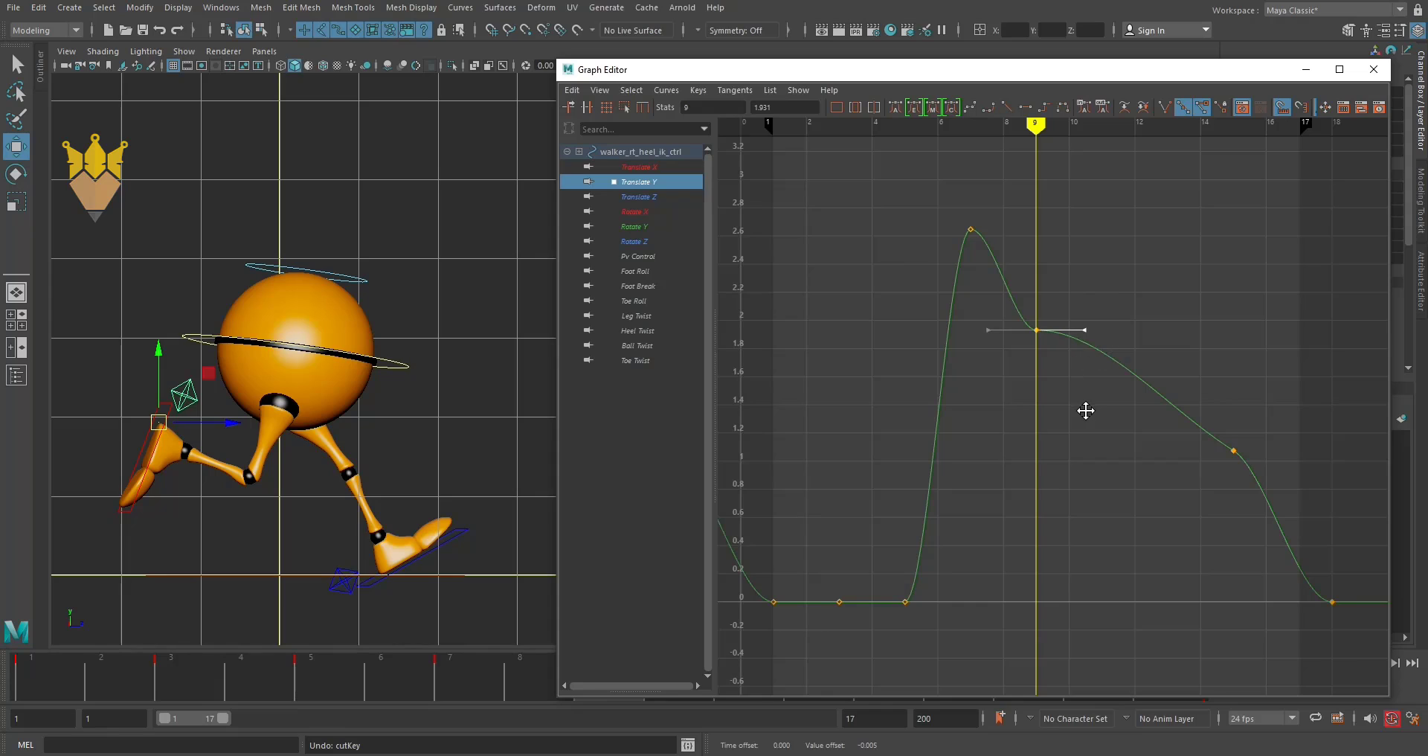
middle_drag(1086, 411, 1063, 435)
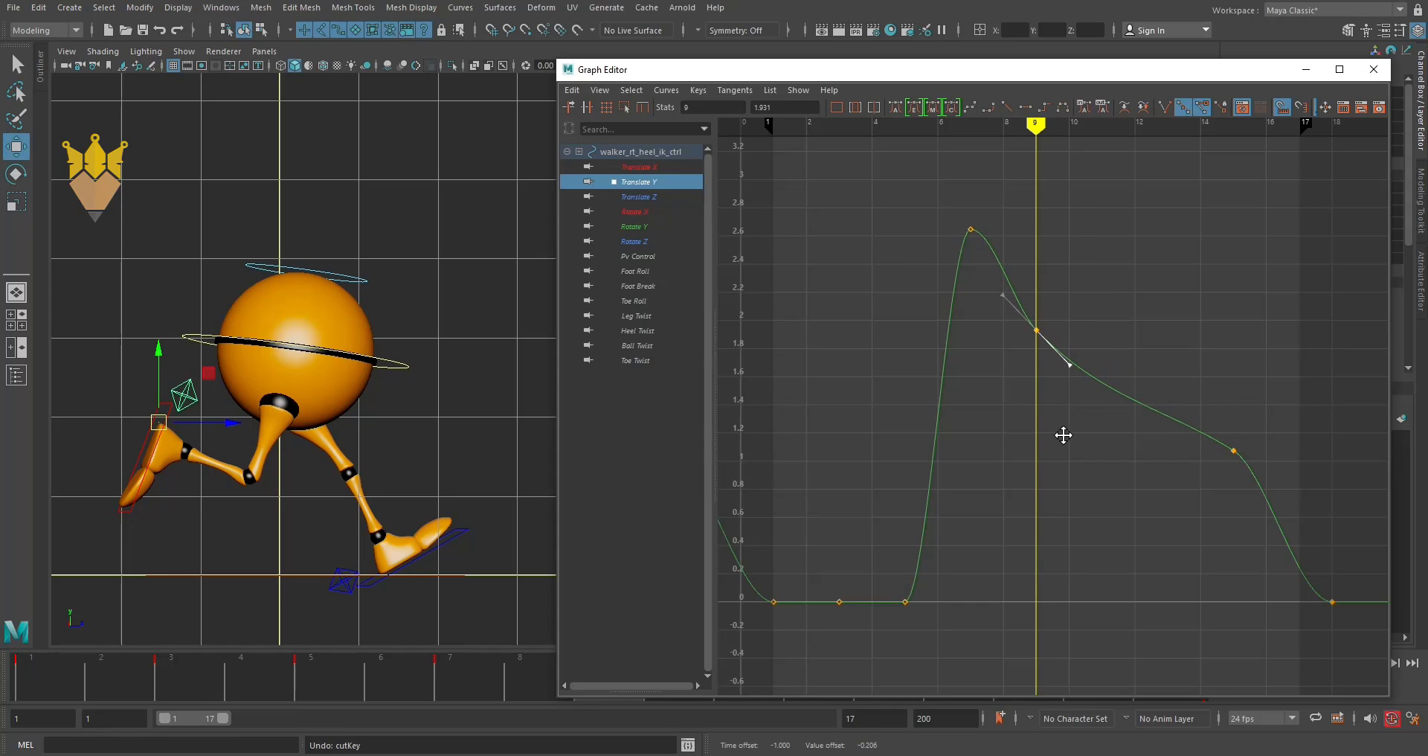
click(1234, 451)
click(1192, 425)
middle_drag(1140, 478, 1138, 484)
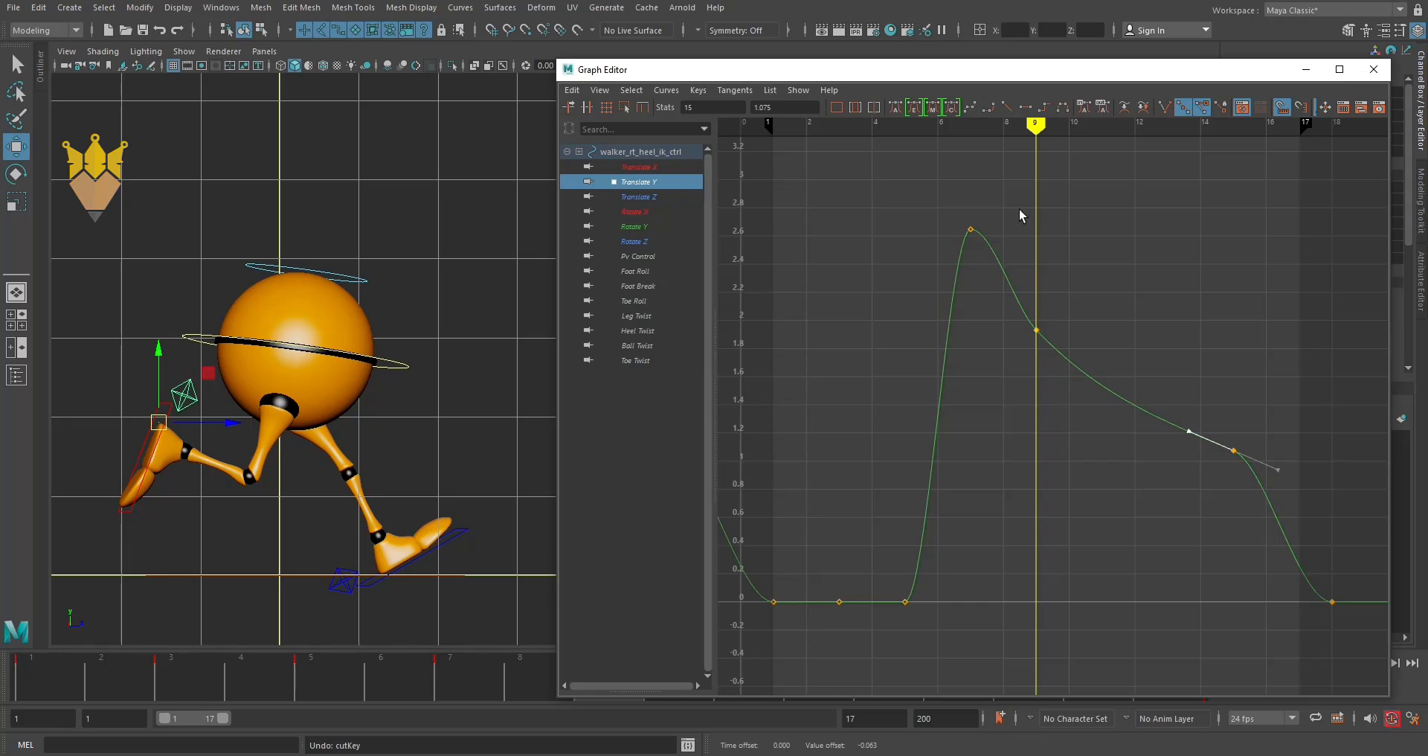
mouse_move(1037, 123)
mouse_down()
mouse_move(1113, 177)
mouse_move(1314, 200)
mouse_move(1233, 204)
mouse_up()
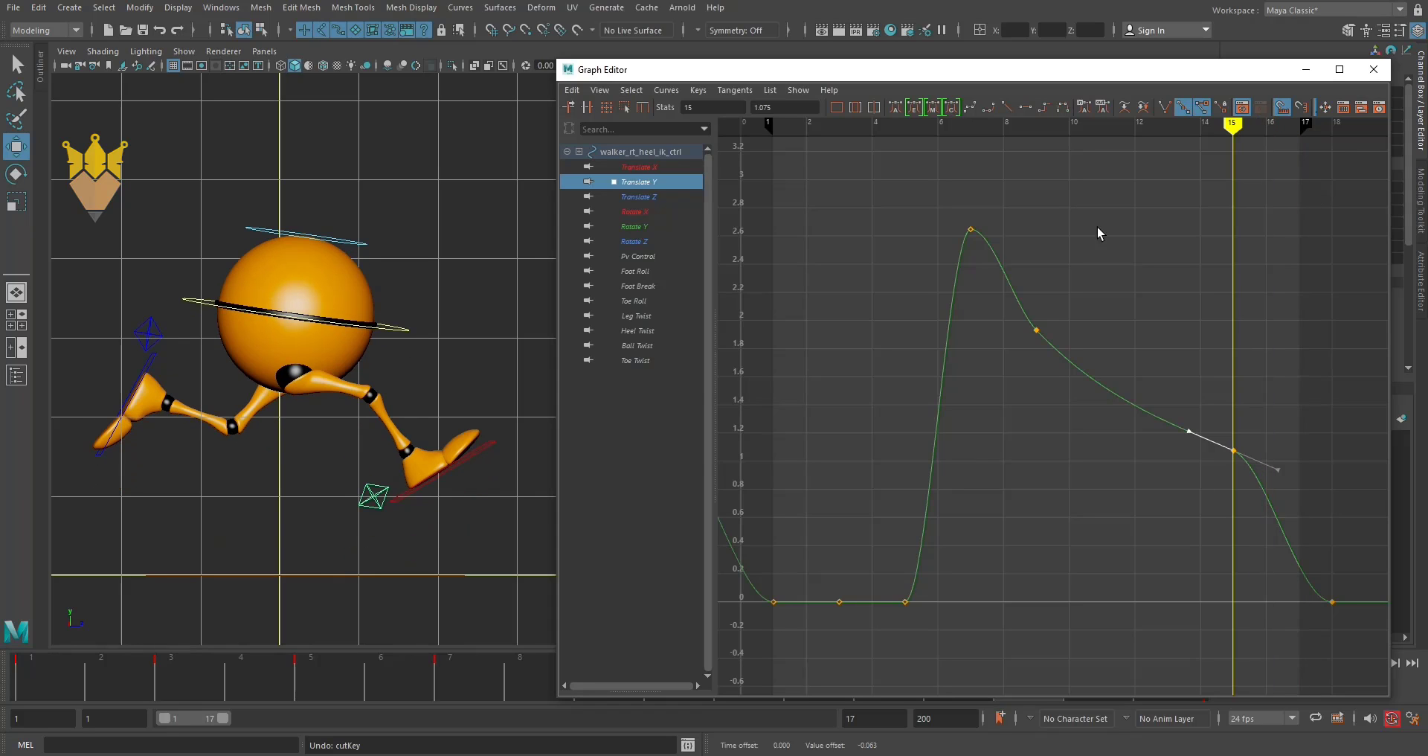
click(637, 198)
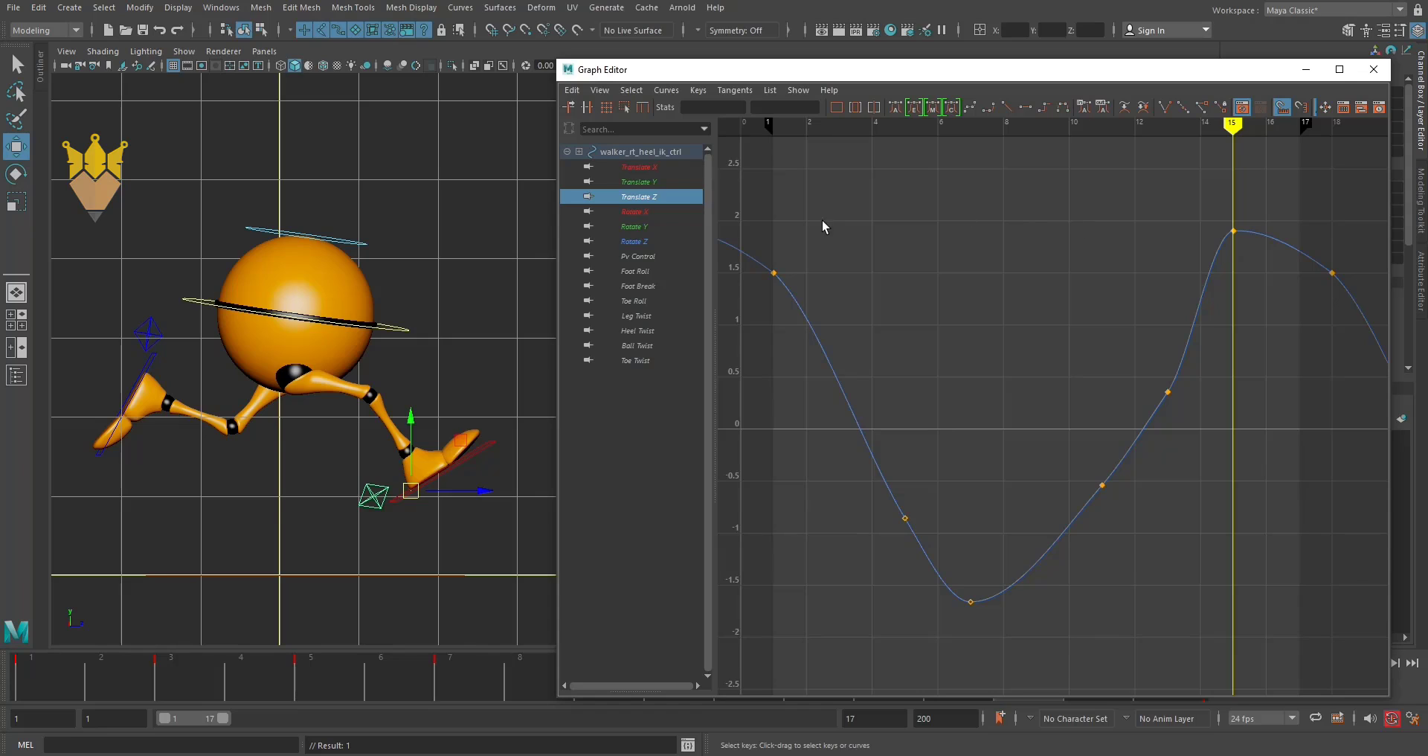
Lower the right heel's Rotate X keys at frames 13 and 11.
click(632, 213)
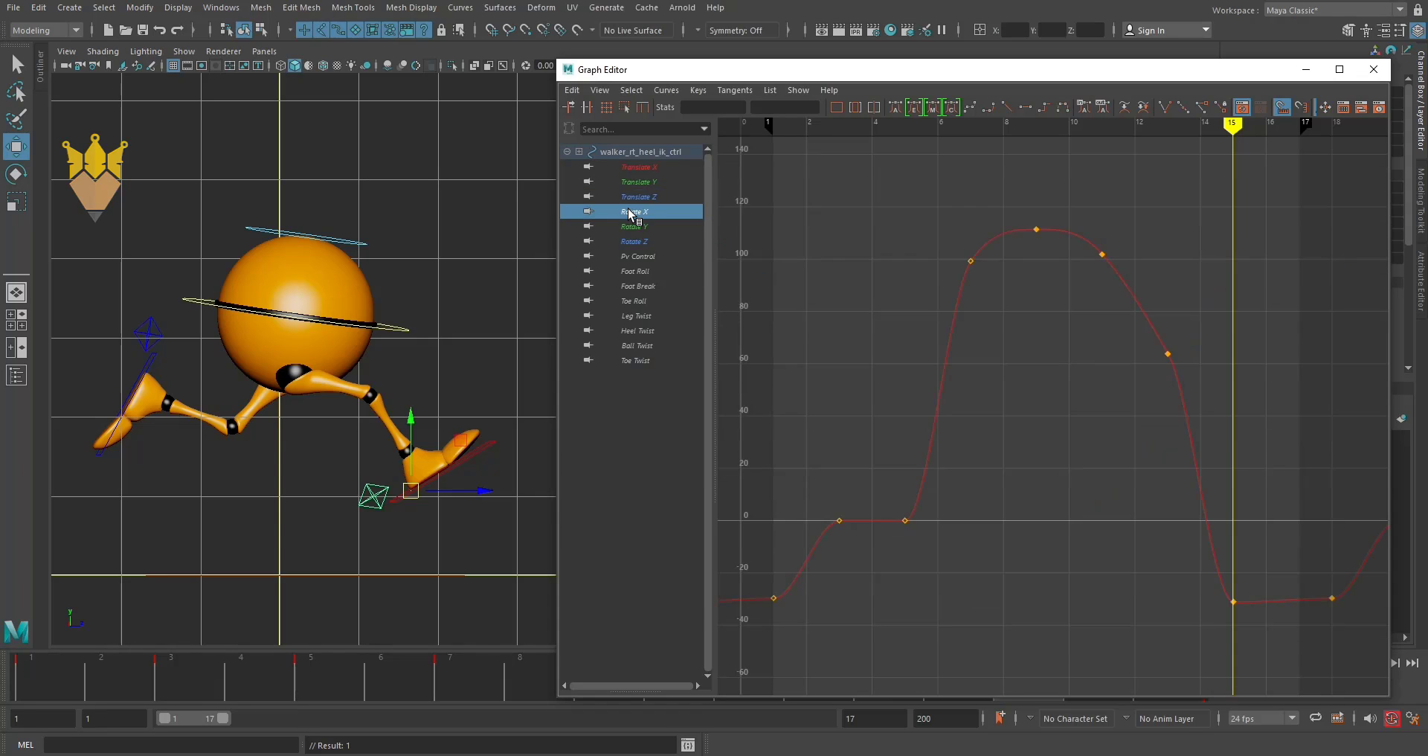
mouse_move(1207, 131)
mouse_down()
mouse_move(1103, 141)
mouse_move(1174, 162)
mouse_up()
click(1139, 144)
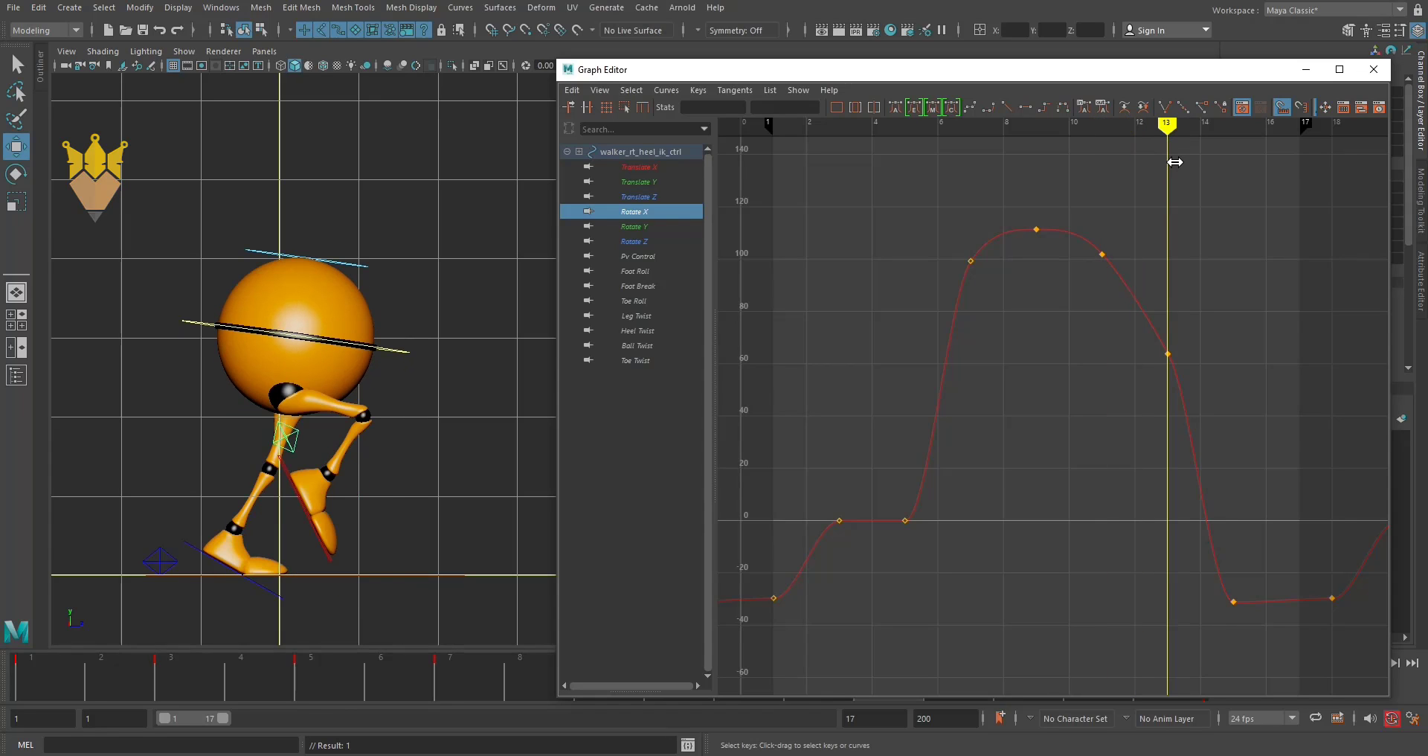
middle_drag(1039, 408, 1031, 455)
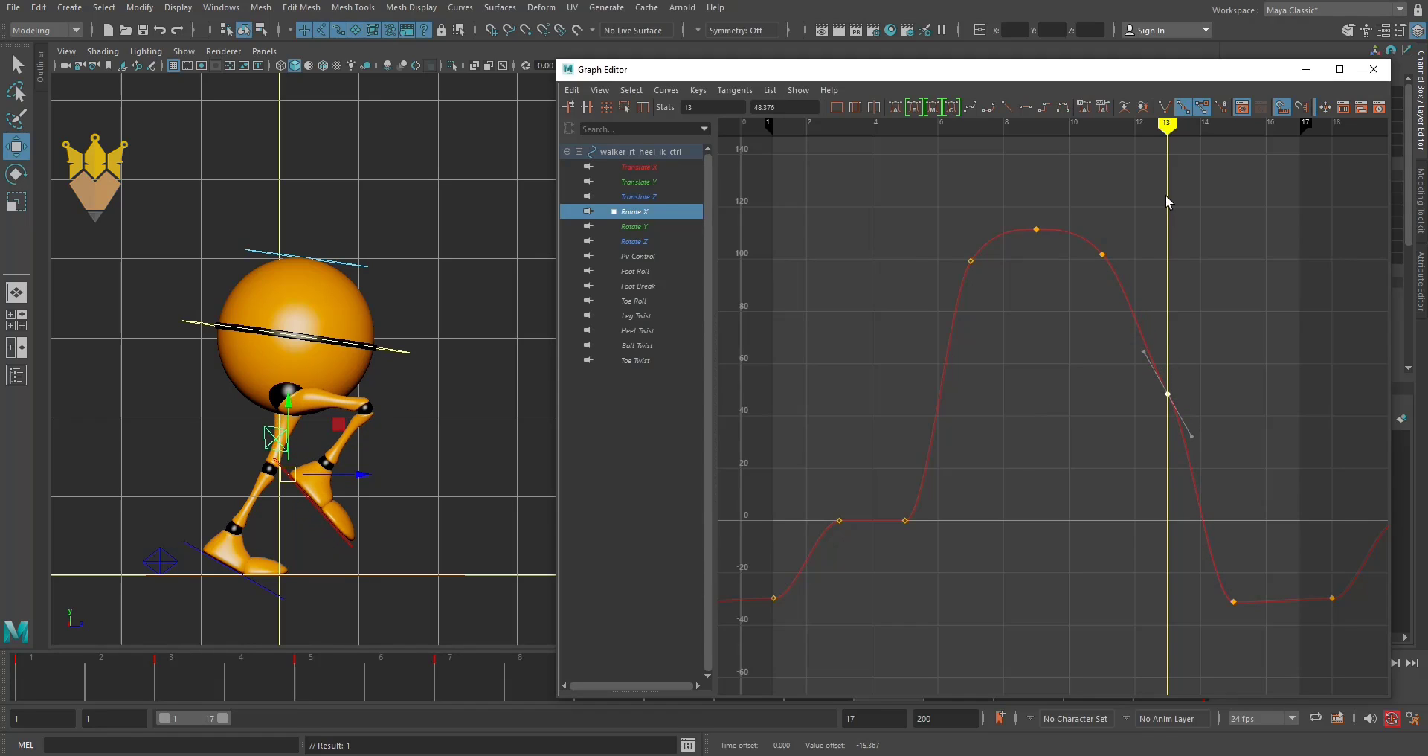
drag(1168, 129, 1102, 129)
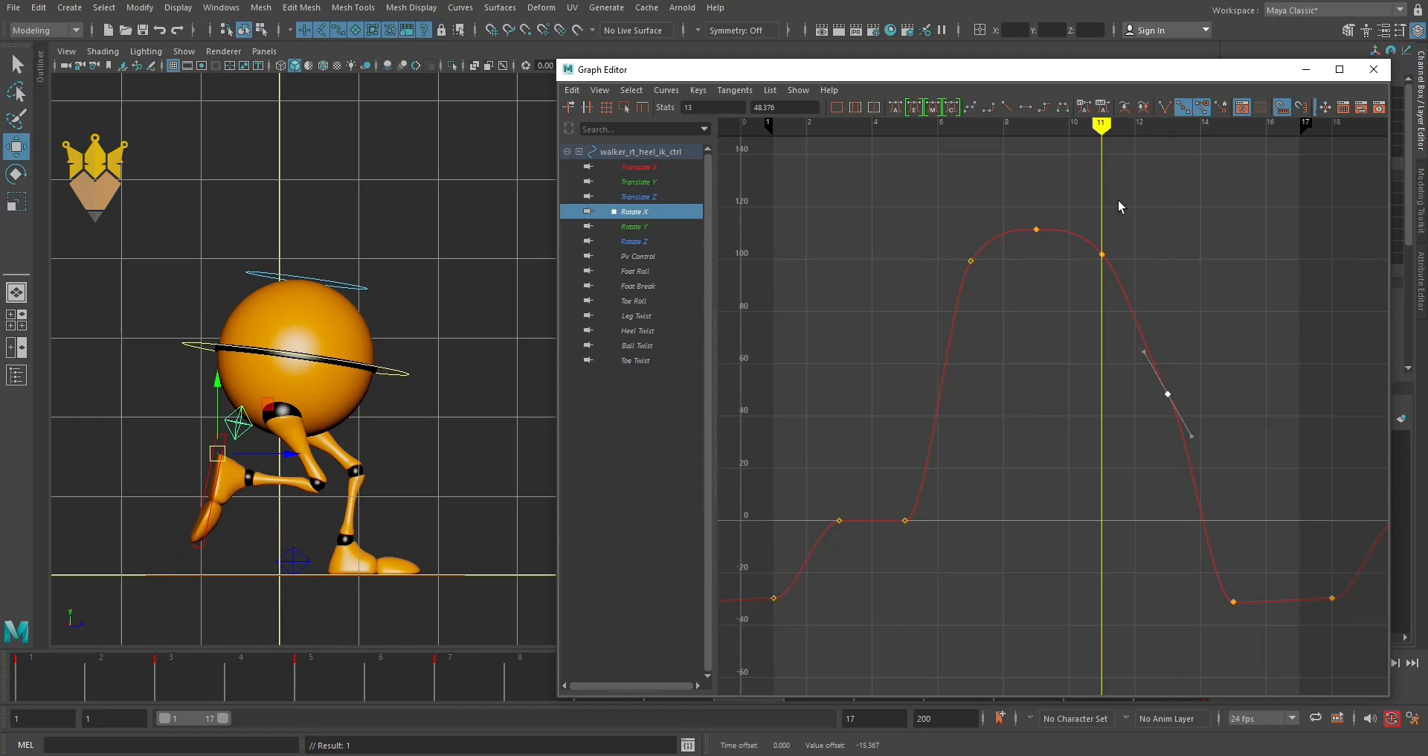
drag(1074, 295, 1046, 351)
middle_drag(1046, 351, 1047, 357)
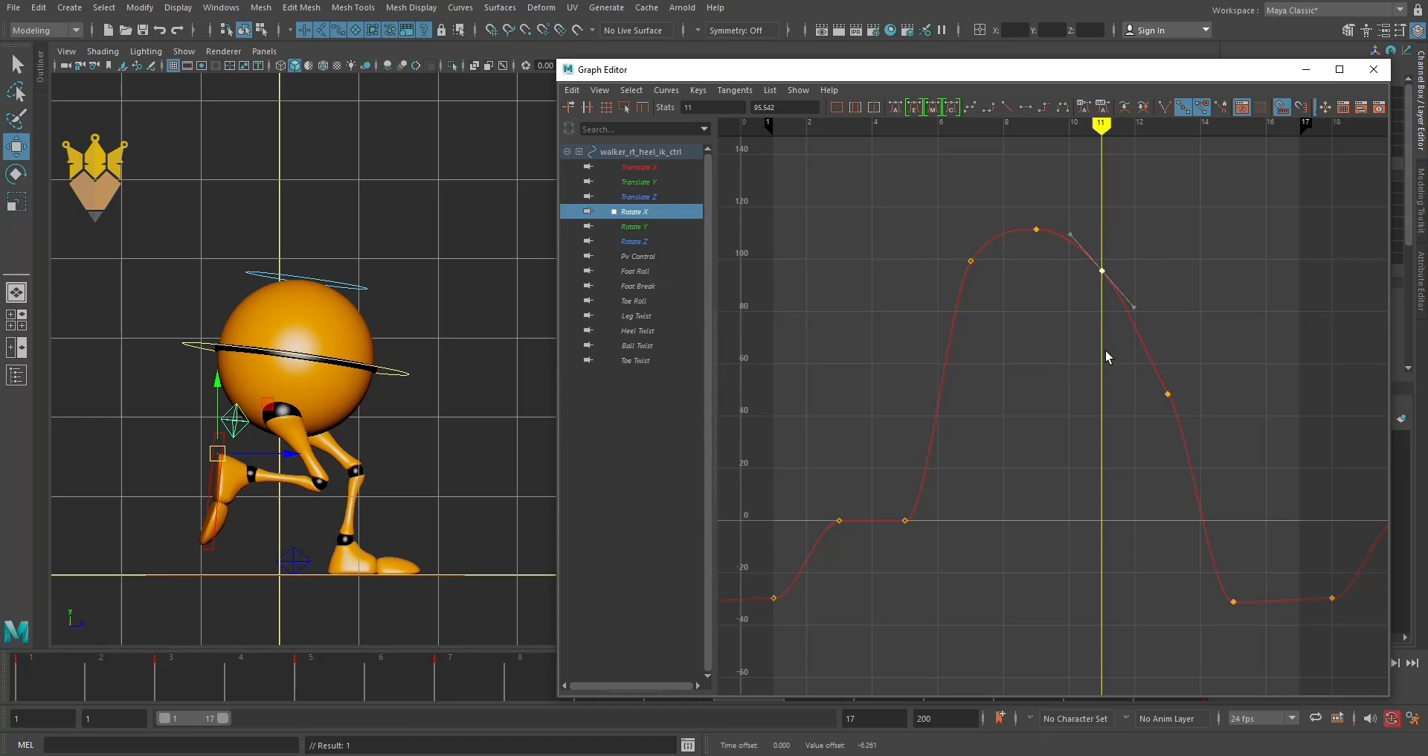
Select the flat Rotate Z curve's keys, then load CTRL_Main's curves.
click(642, 230)
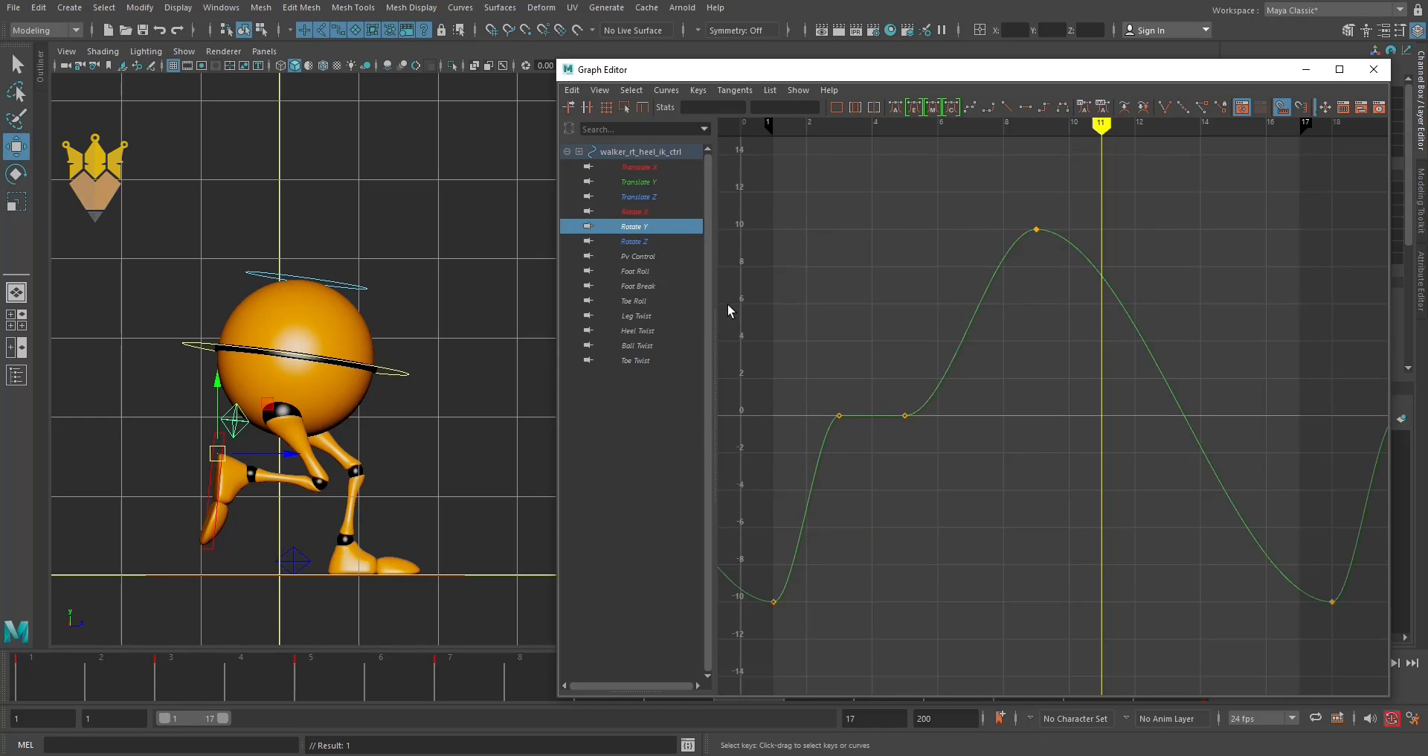
click(637, 243)
mouse_move(942, 342)
mouse_down()
mouse_move(1267, 469)
mouse_move(1332, 511)
mouse_up()
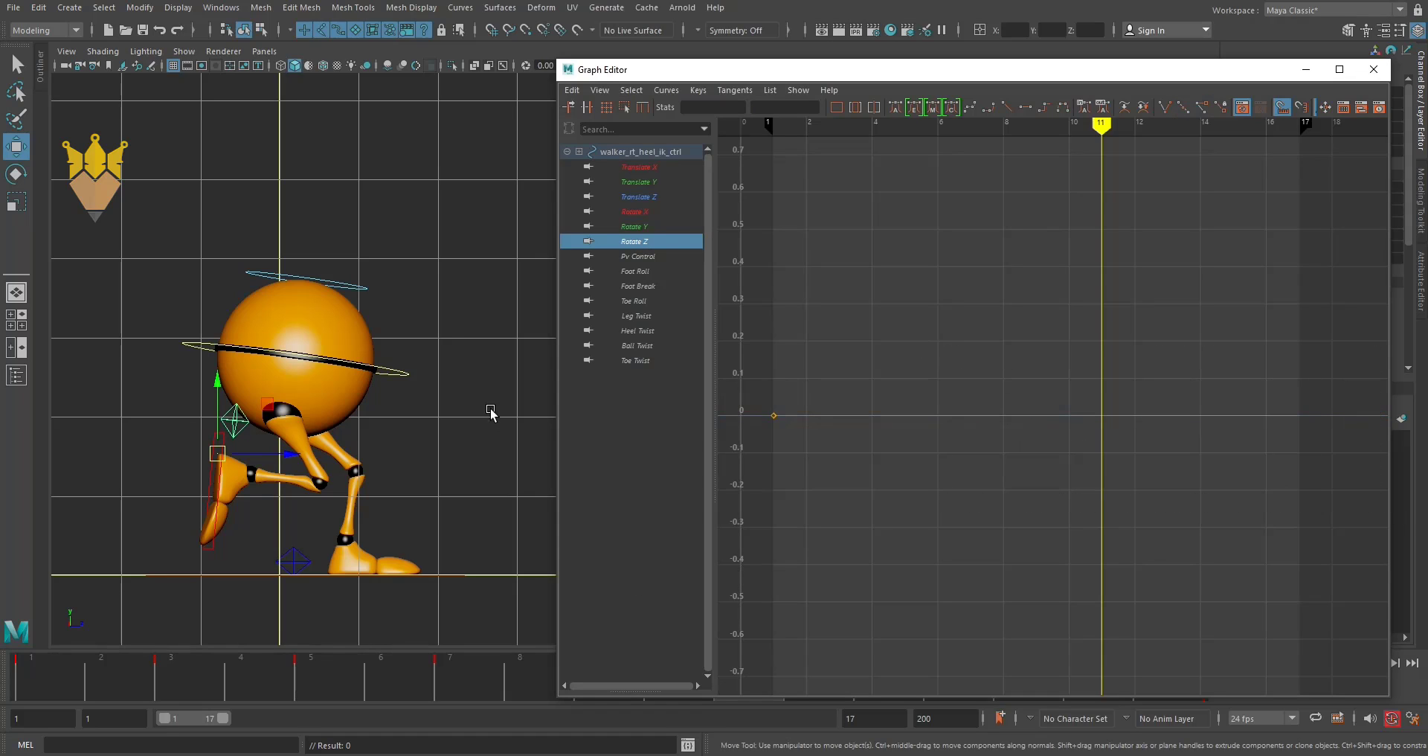
click(411, 372)
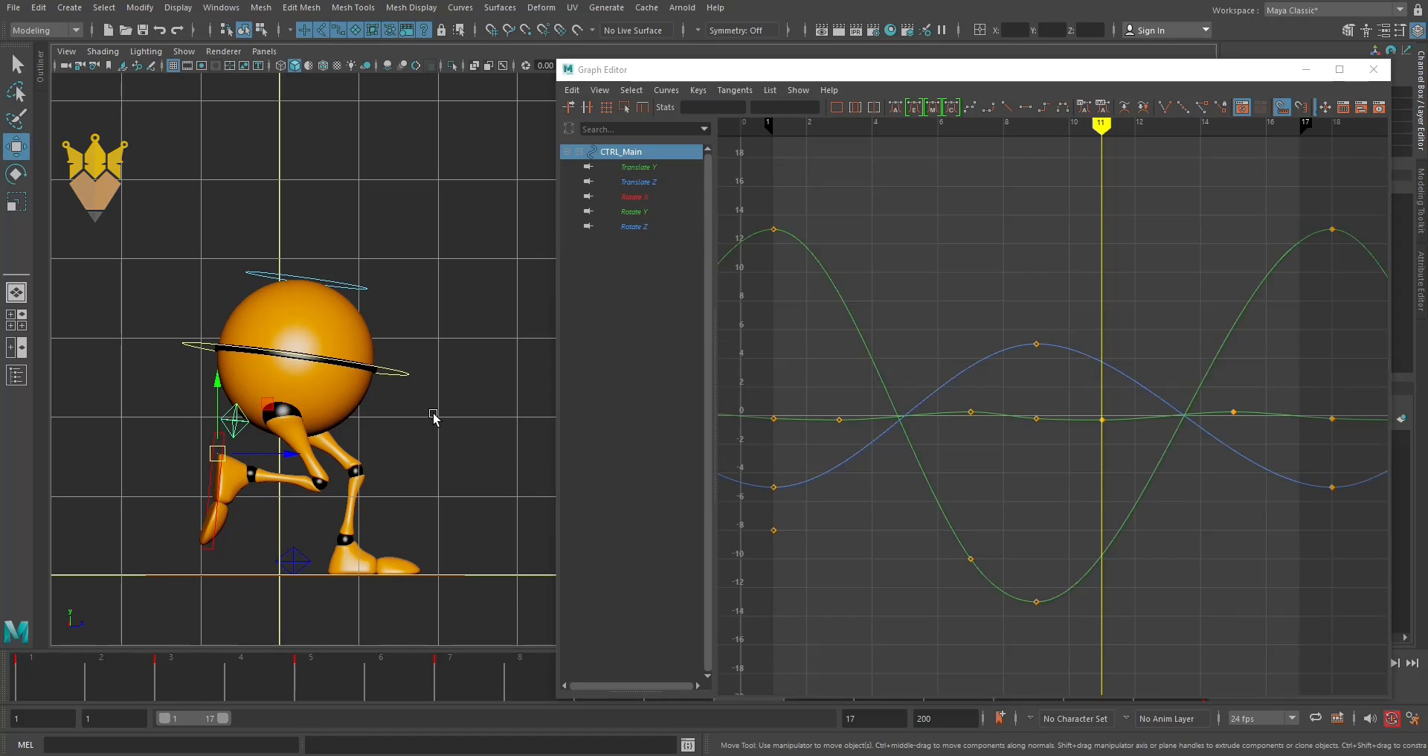
Lower CTRL_Main's Translate Y peaks at frames 7 and 15 to about 0.21, then minimize the Graph Editor.
click(627, 169)
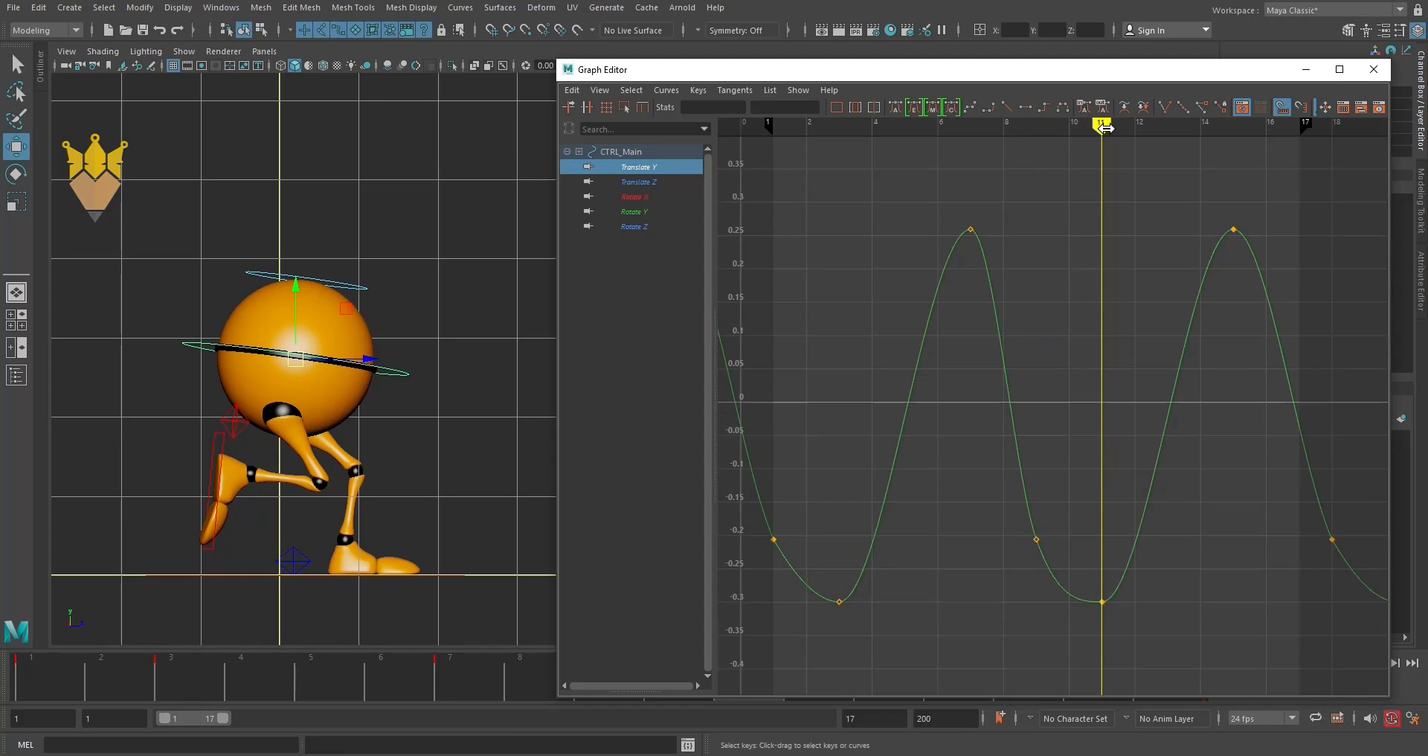
click(1069, 126)
mouse_move(1021, 128)
mouse_down()
mouse_move(954, 127)
mouse_move(987, 148)
mouse_move(971, 149)
mouse_move(1267, 280)
mouse_up()
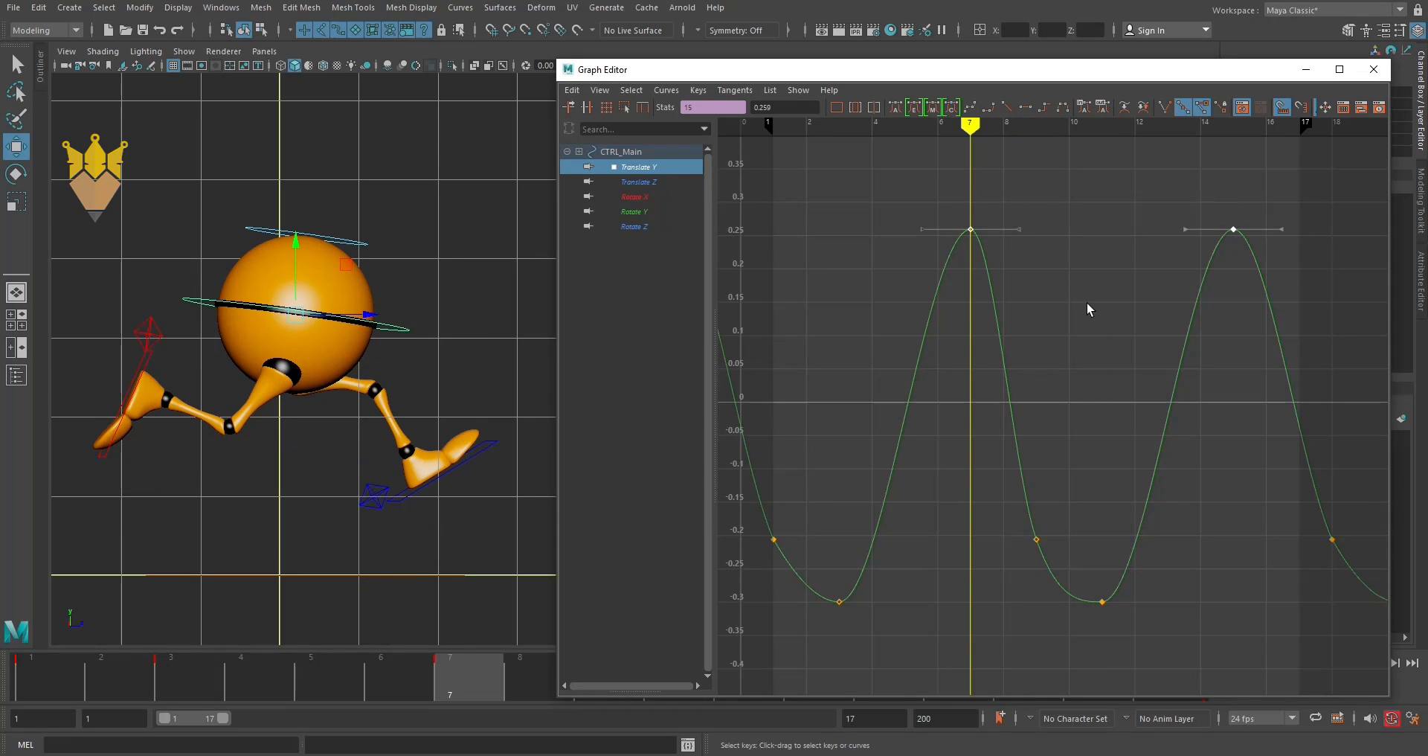
shift+middle_drag(1088, 309, 1072, 339)
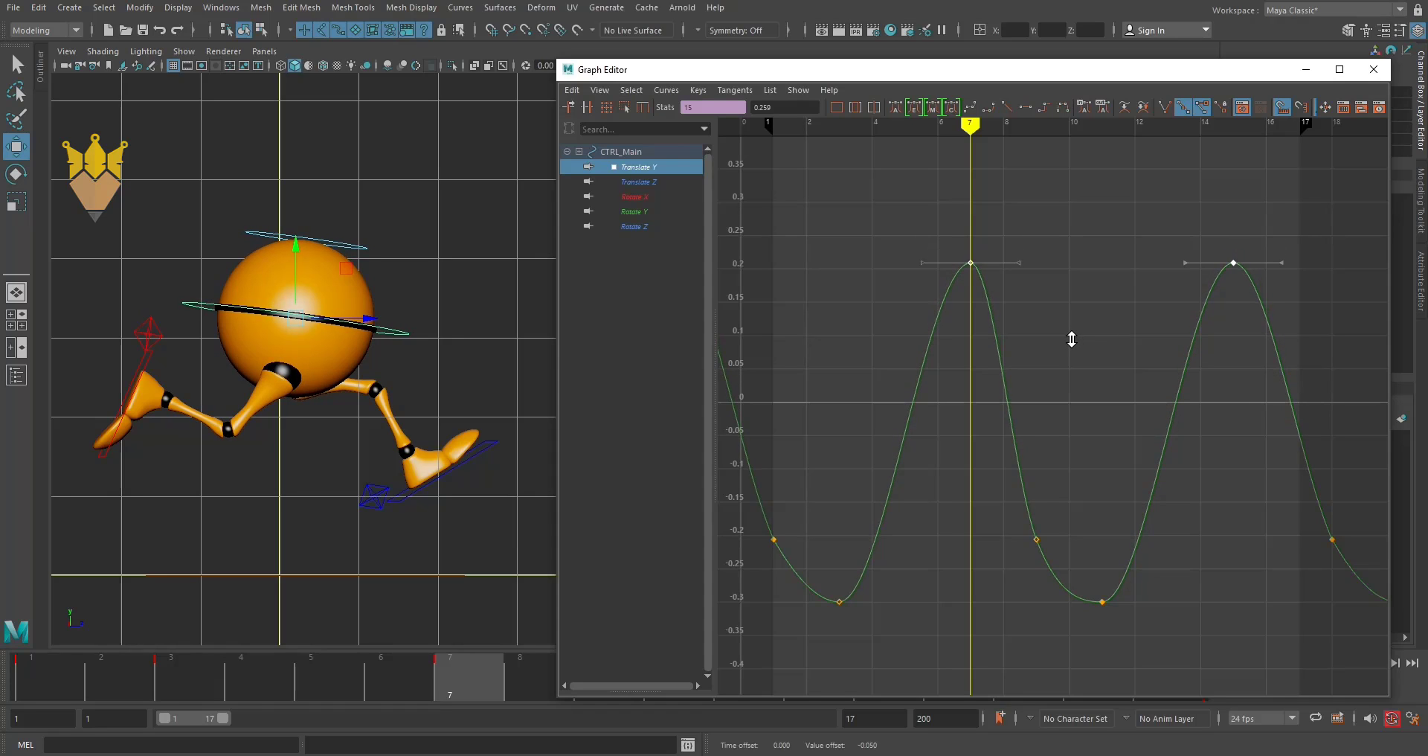
mouse_move(971, 134)
mouse_down()
mouse_move(805, 163)
mouse_move(1331, 246)
mouse_up()
click(1306, 69)
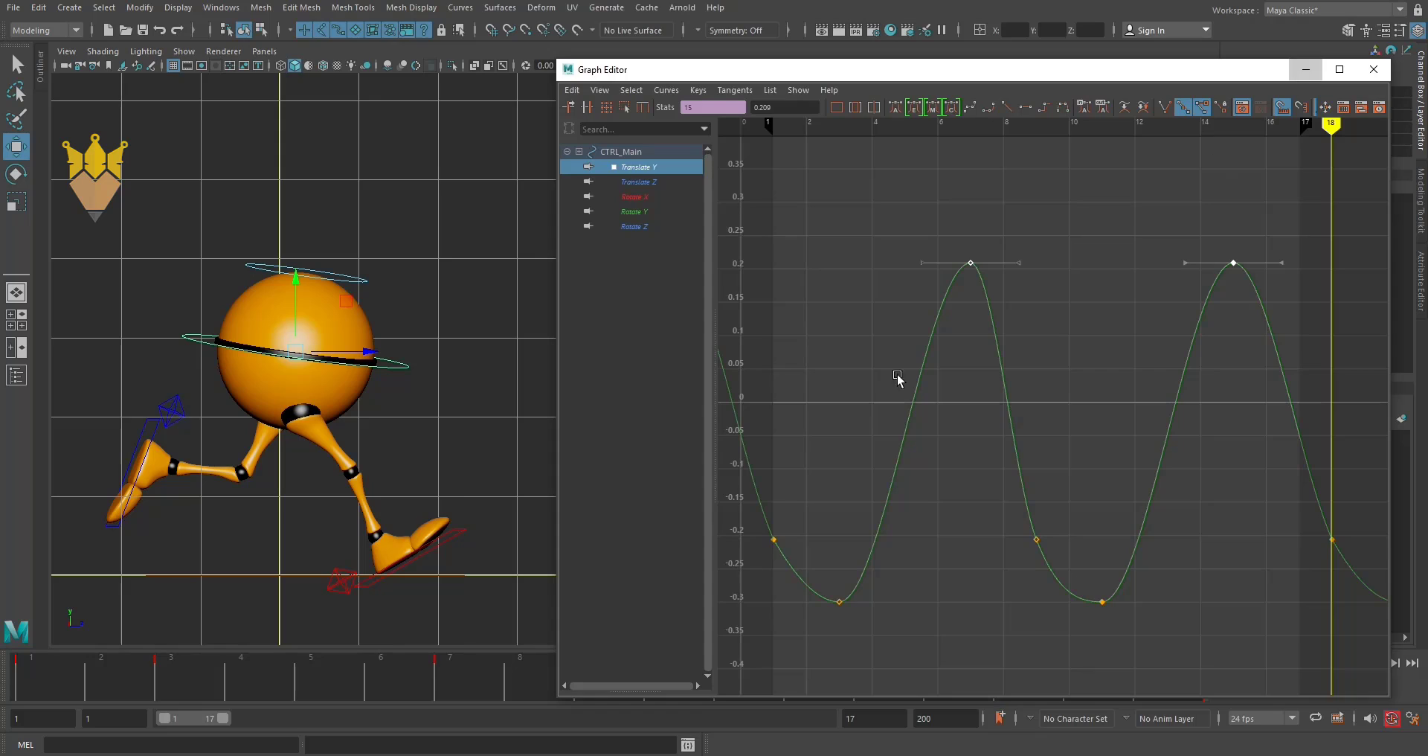
Hide the control curves, deselect CTRL_Main, and play the walk in a two-pane layout.
key(alt+1)
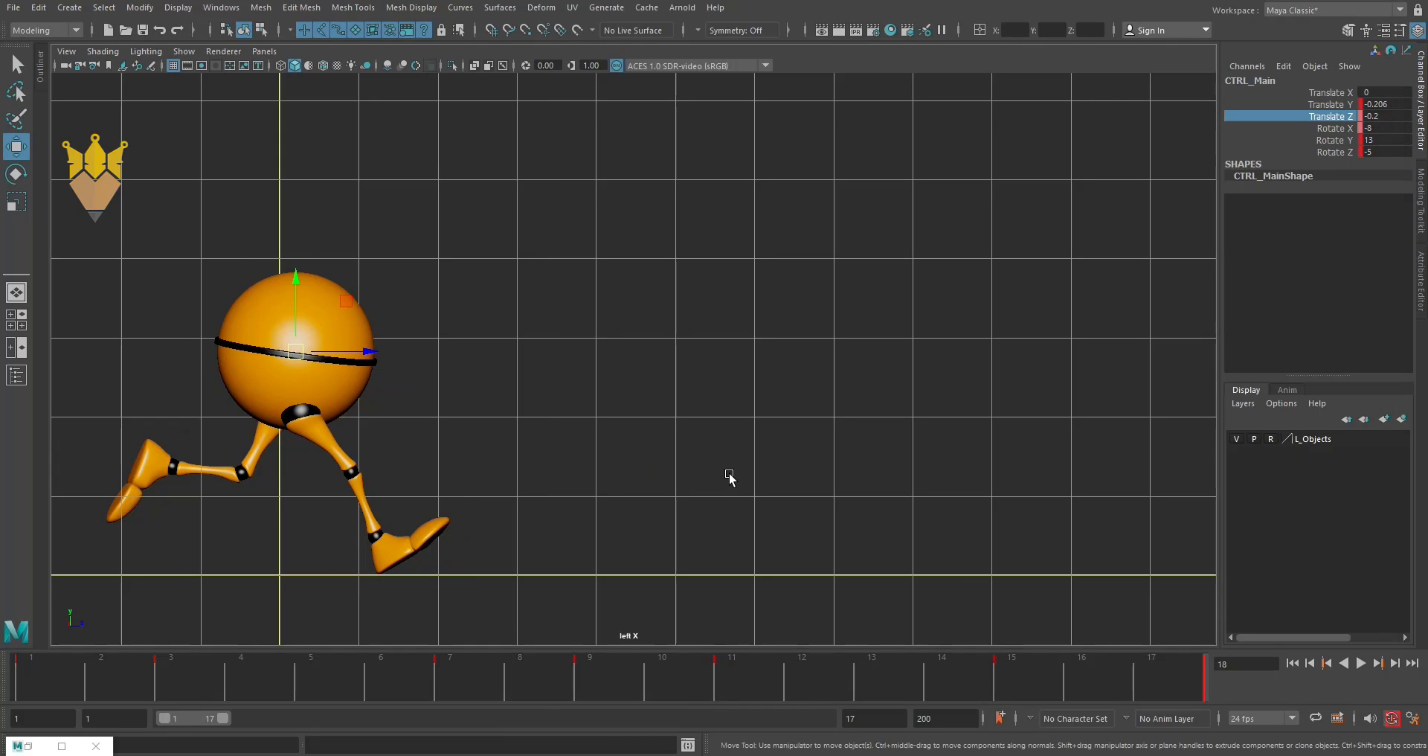
alt+middle_drag(574, 494, 972, 472)
click(839, 549)
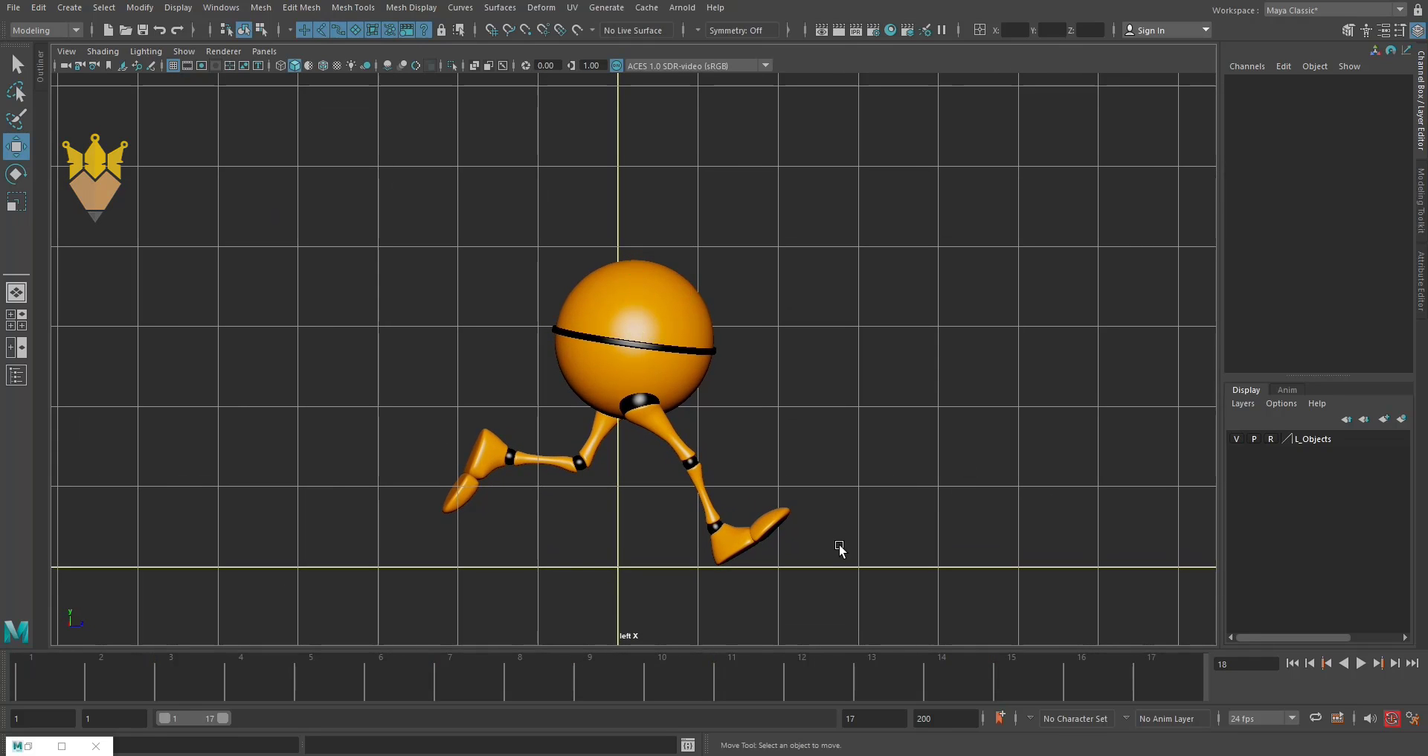
alt+right_drag(819, 533, 848, 513)
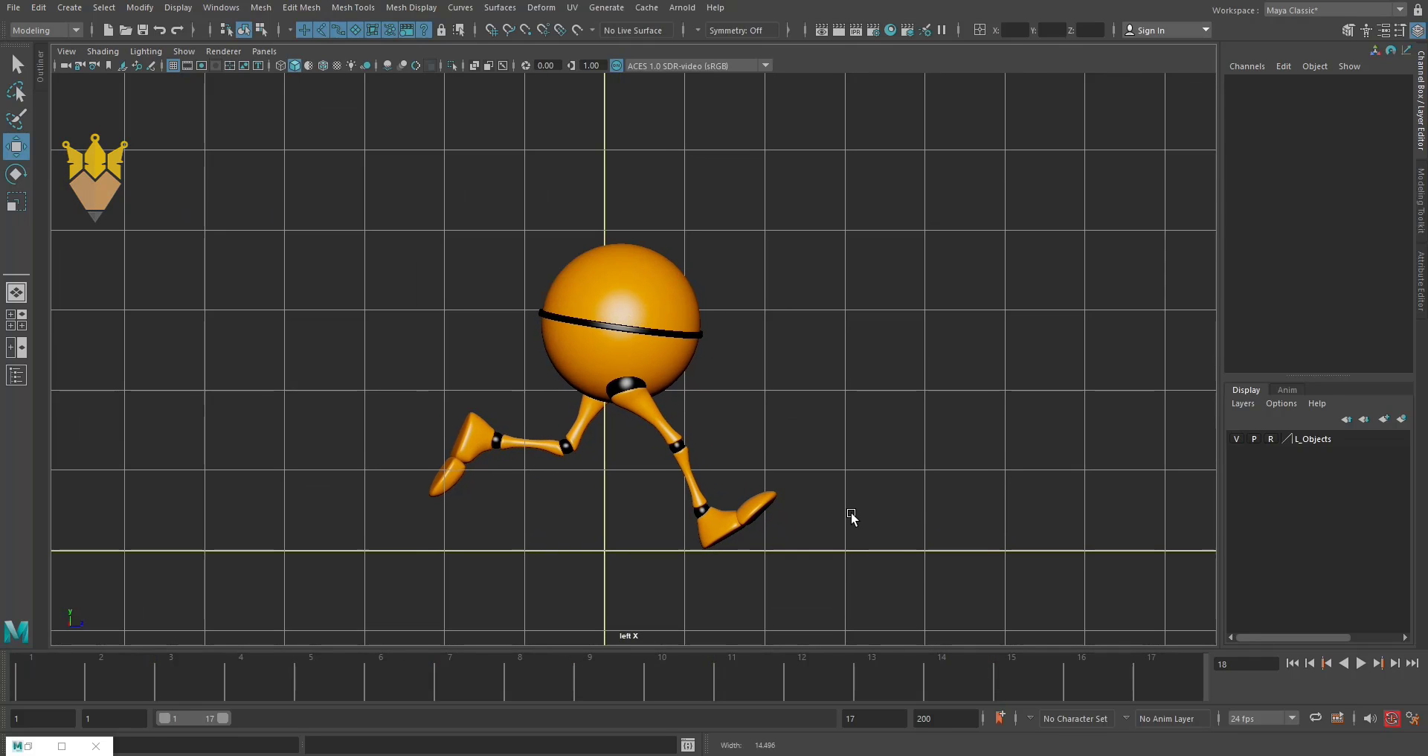
click(1361, 663)
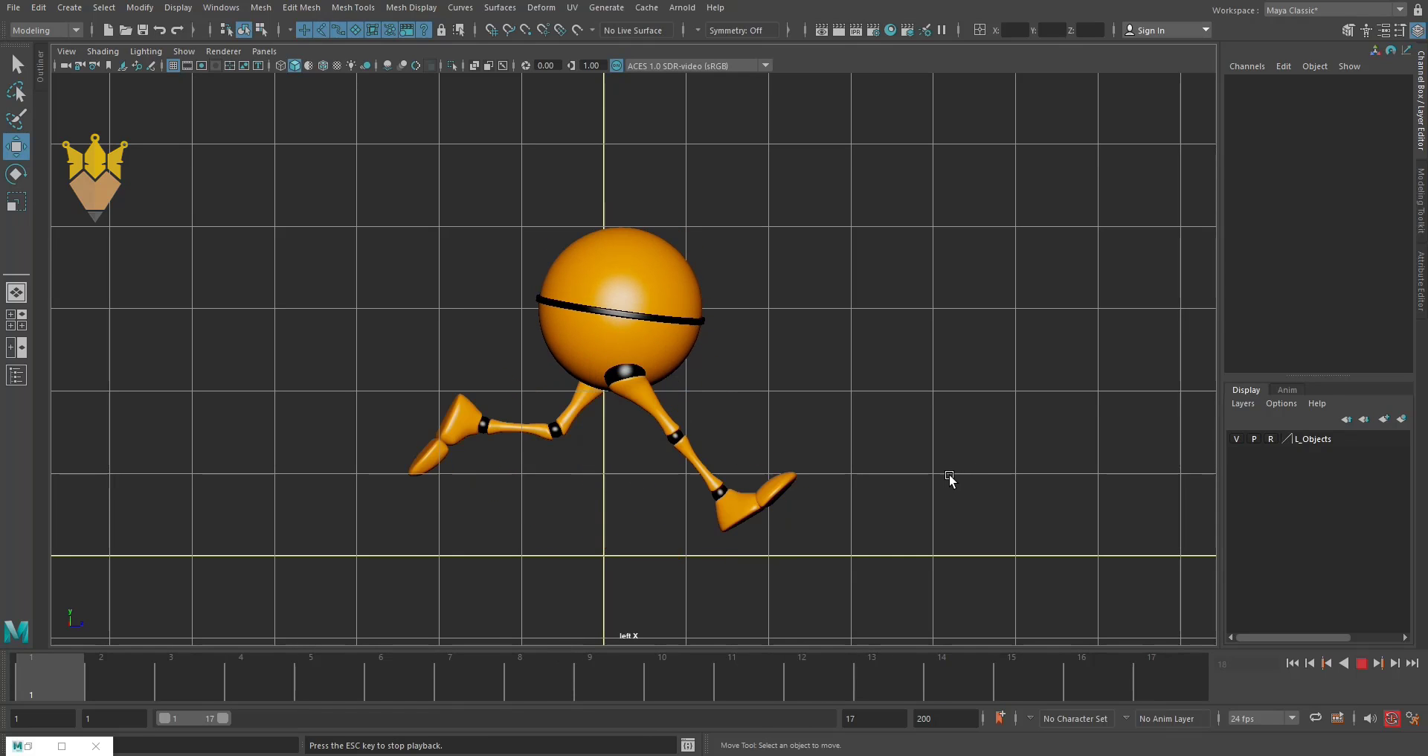
key(space)
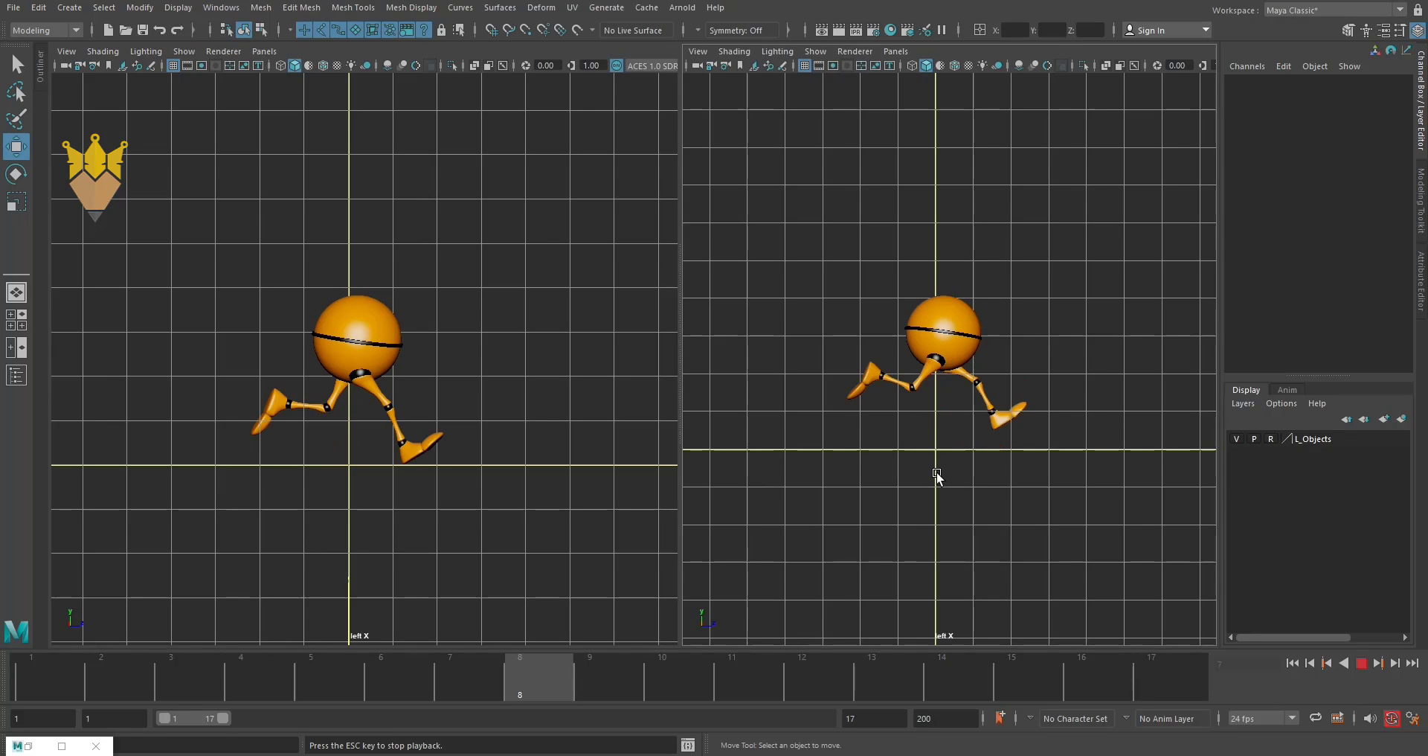
Switch the right pane to the persp camera and maximize it.
key(space)
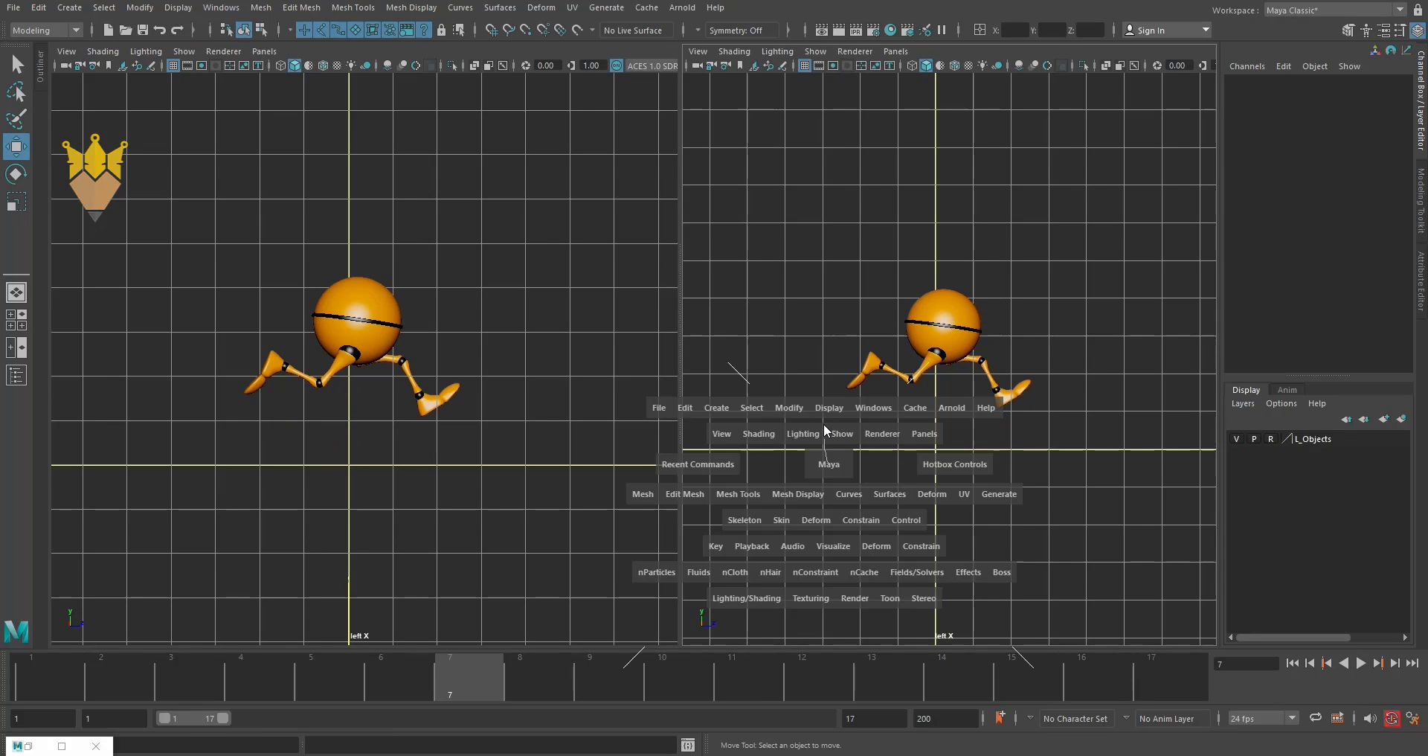
drag(830, 465, 842, 437)
alt+right_drag(893, 457, 957, 459)
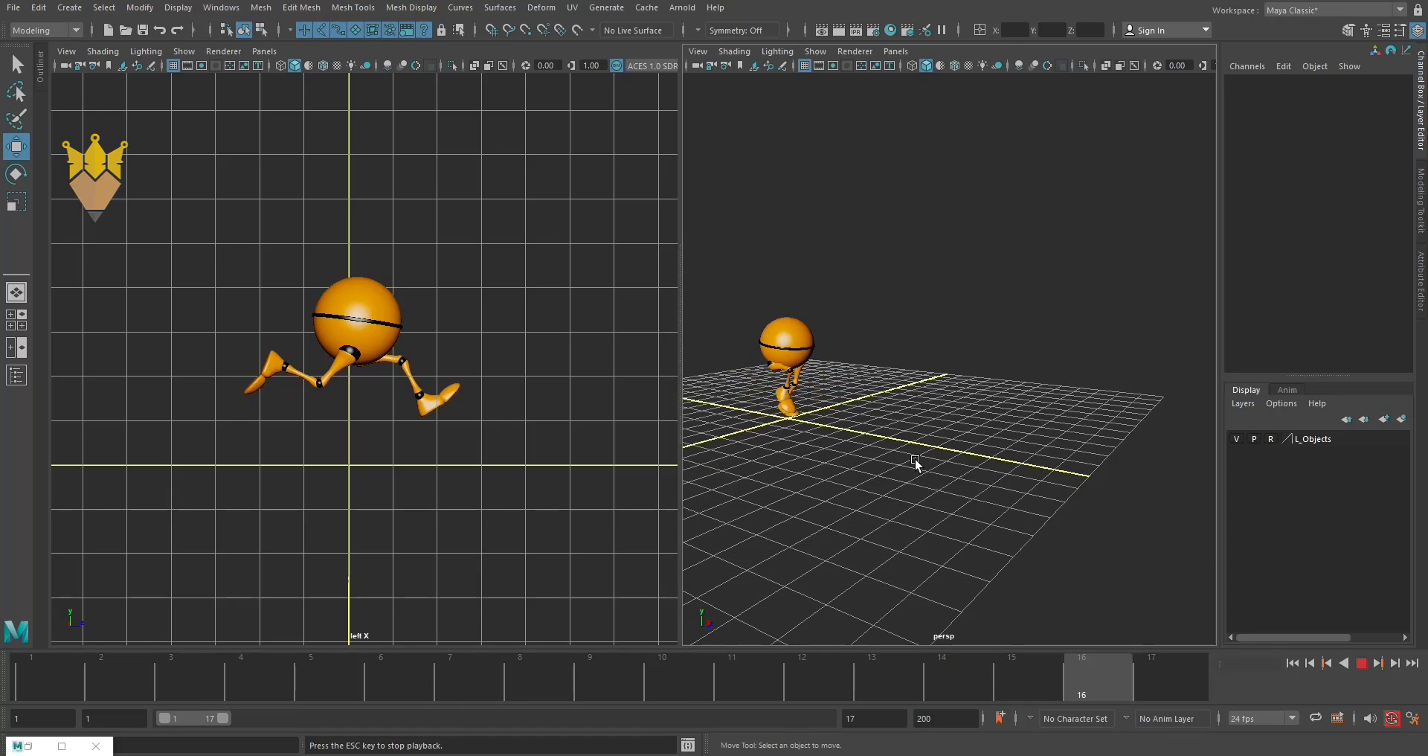
key(space)
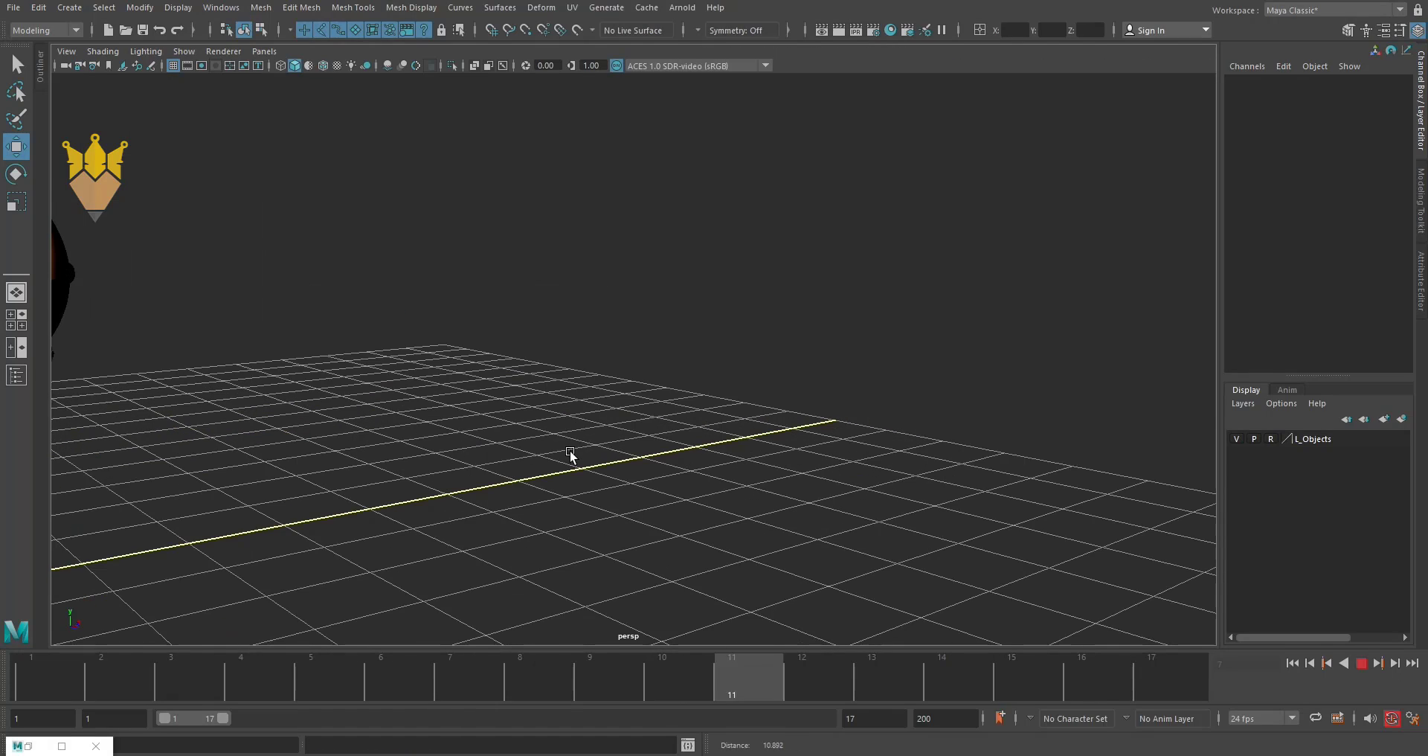
Tumble around the playing walk from several angles, including a low three-quarter view.
mouse_move(571, 455)
alt+mouse_down()
mouse_move(640, 445)
mouse_move(577, 440)
alt+mouse_up()
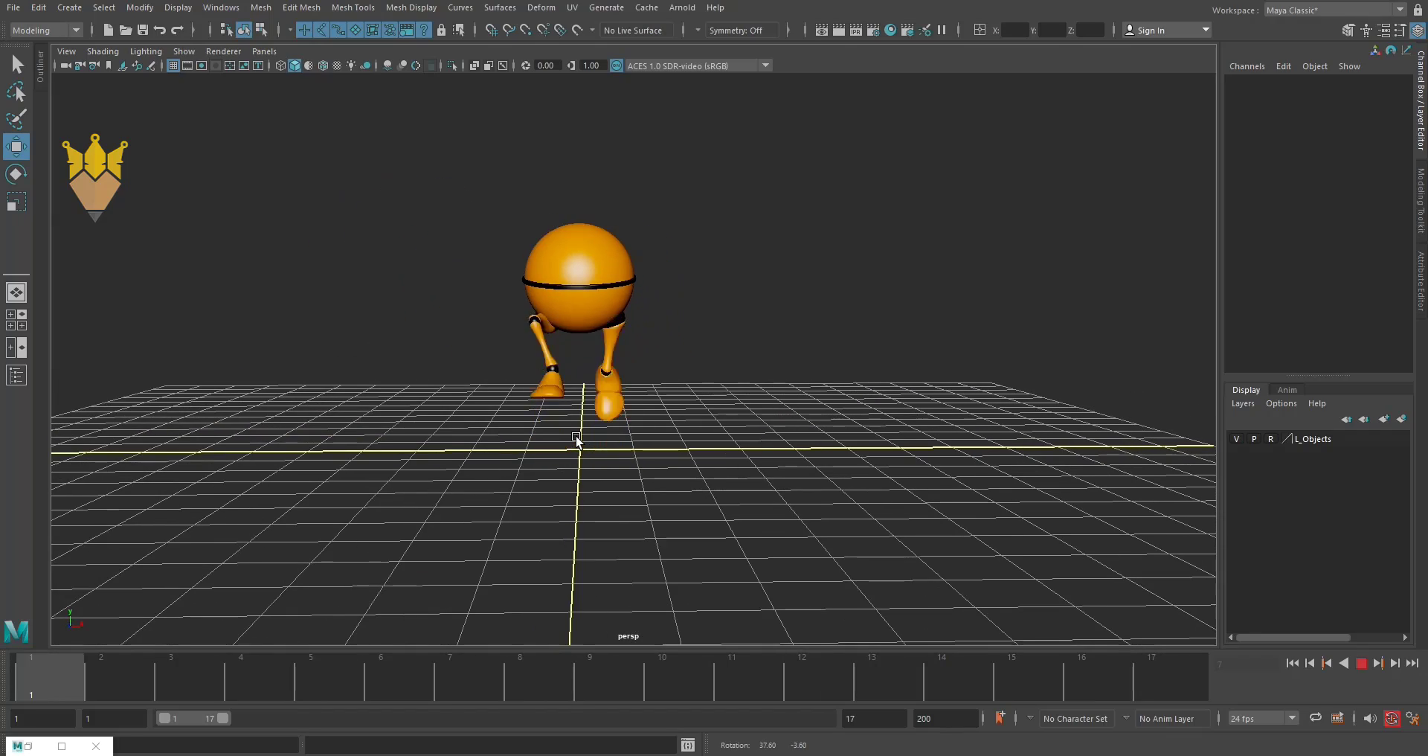
alt+drag(669, 449, 719, 452)
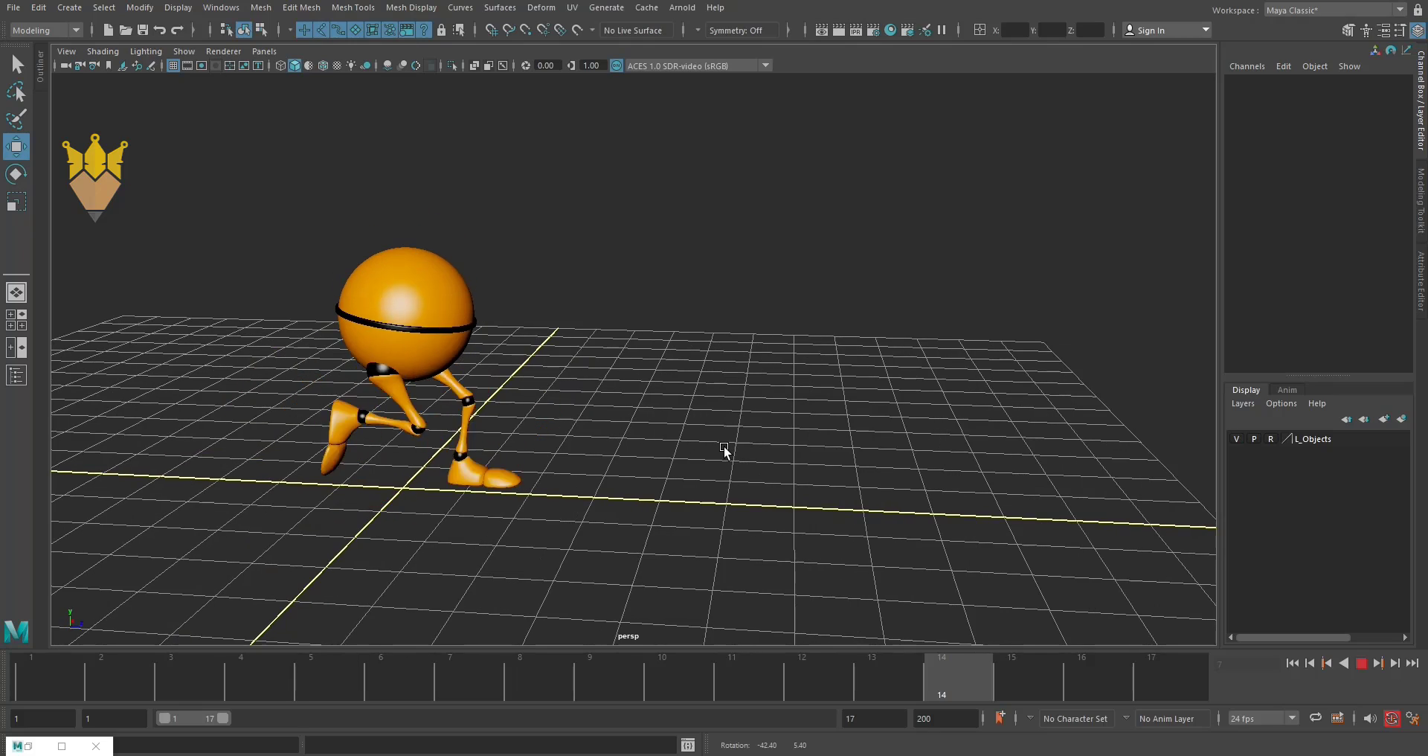
scroll(743, 437, down, 2)
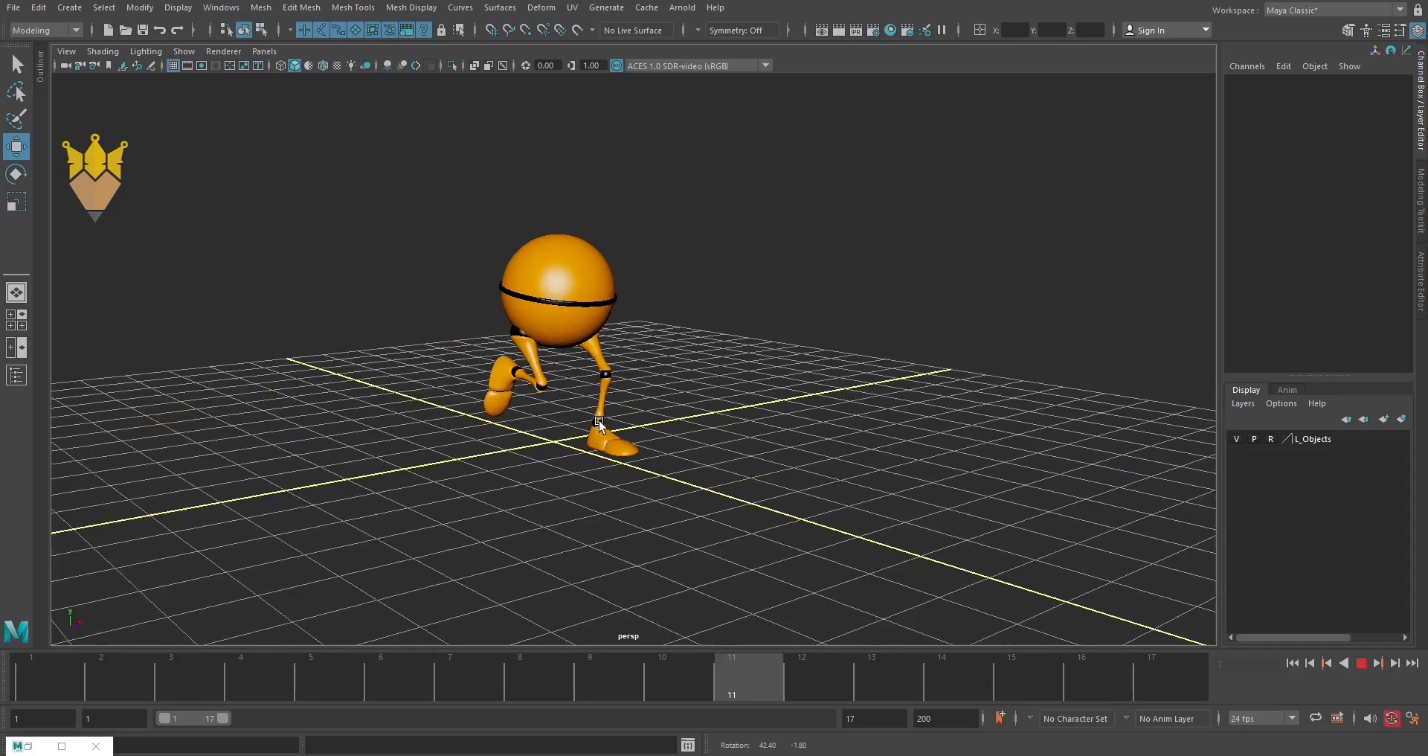
alt+drag(610, 424, 795, 429)
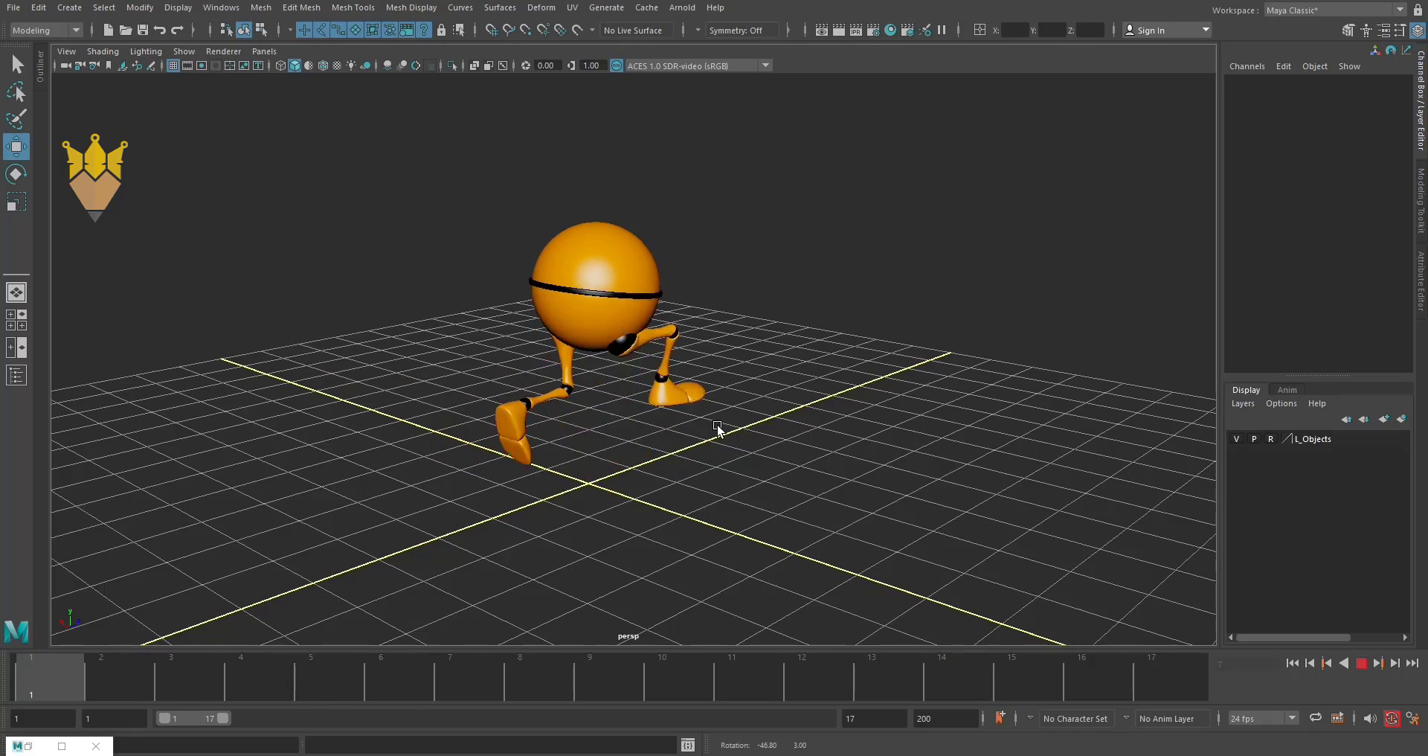
mouse_move(718, 429)
alt+mouse_down()
mouse_move(628, 409)
mouse_move(573, 424)
mouse_move(704, 431)
mouse_move(576, 419)
mouse_move(1116, 636)
alt+mouse_up()
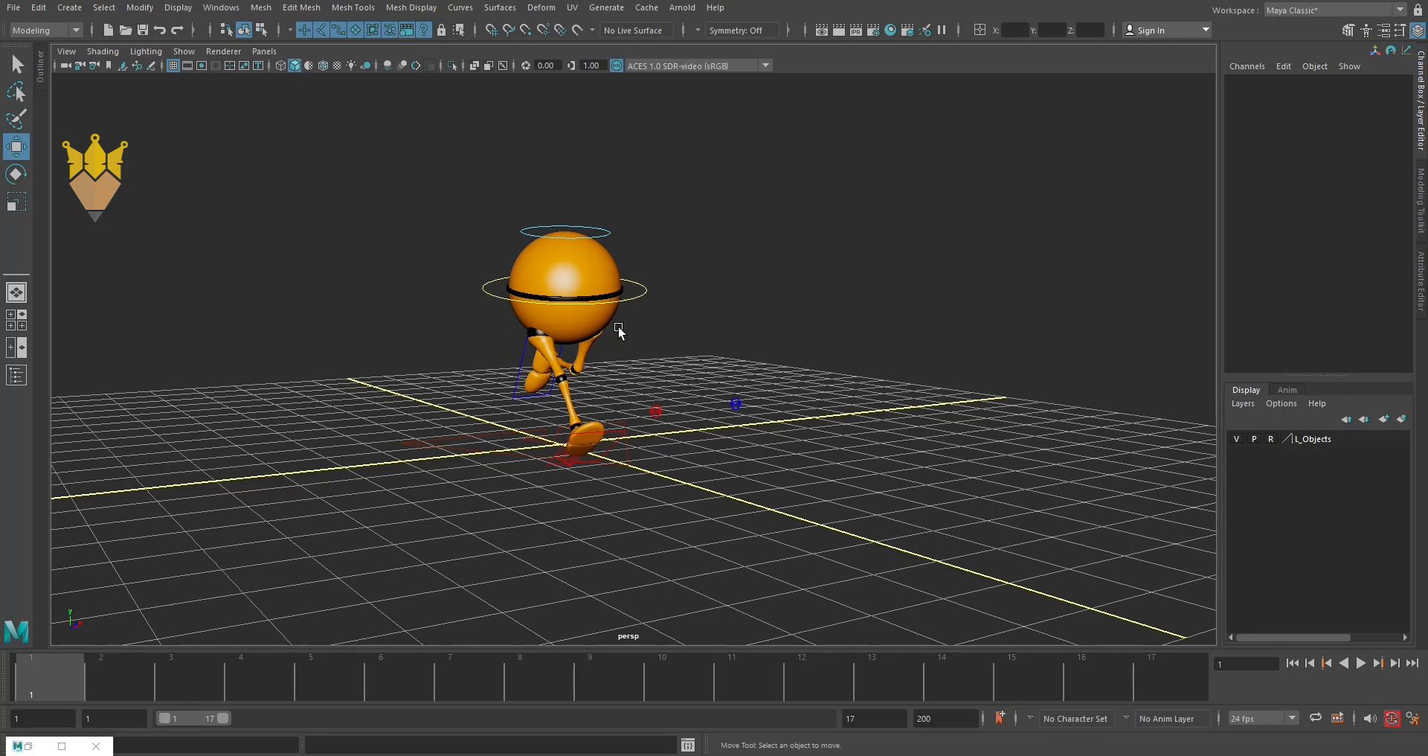
click(609, 238)
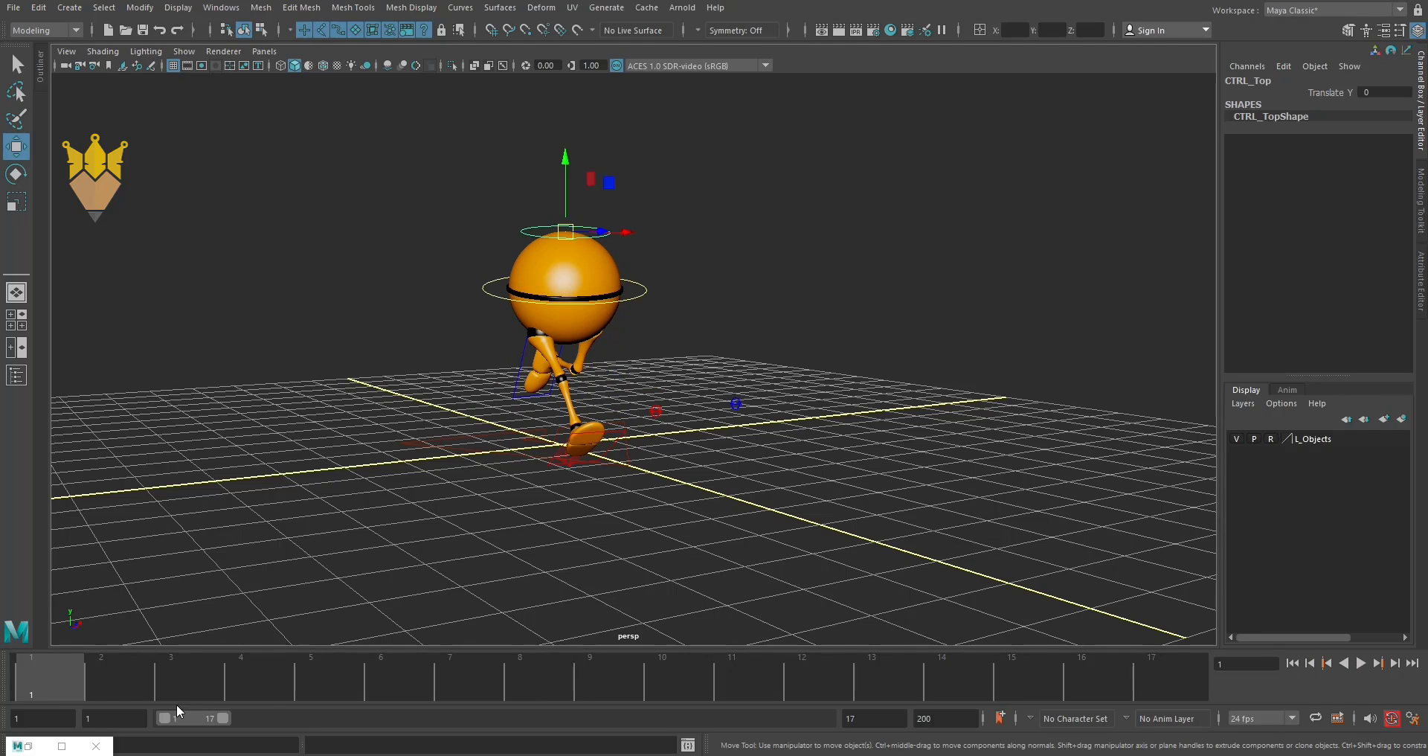
mouse_move(507, 529)
alt+mouse_down()
mouse_move(600, 504)
mouse_move(597, 530)
mouse_move(615, 526)
alt+mouse_up()
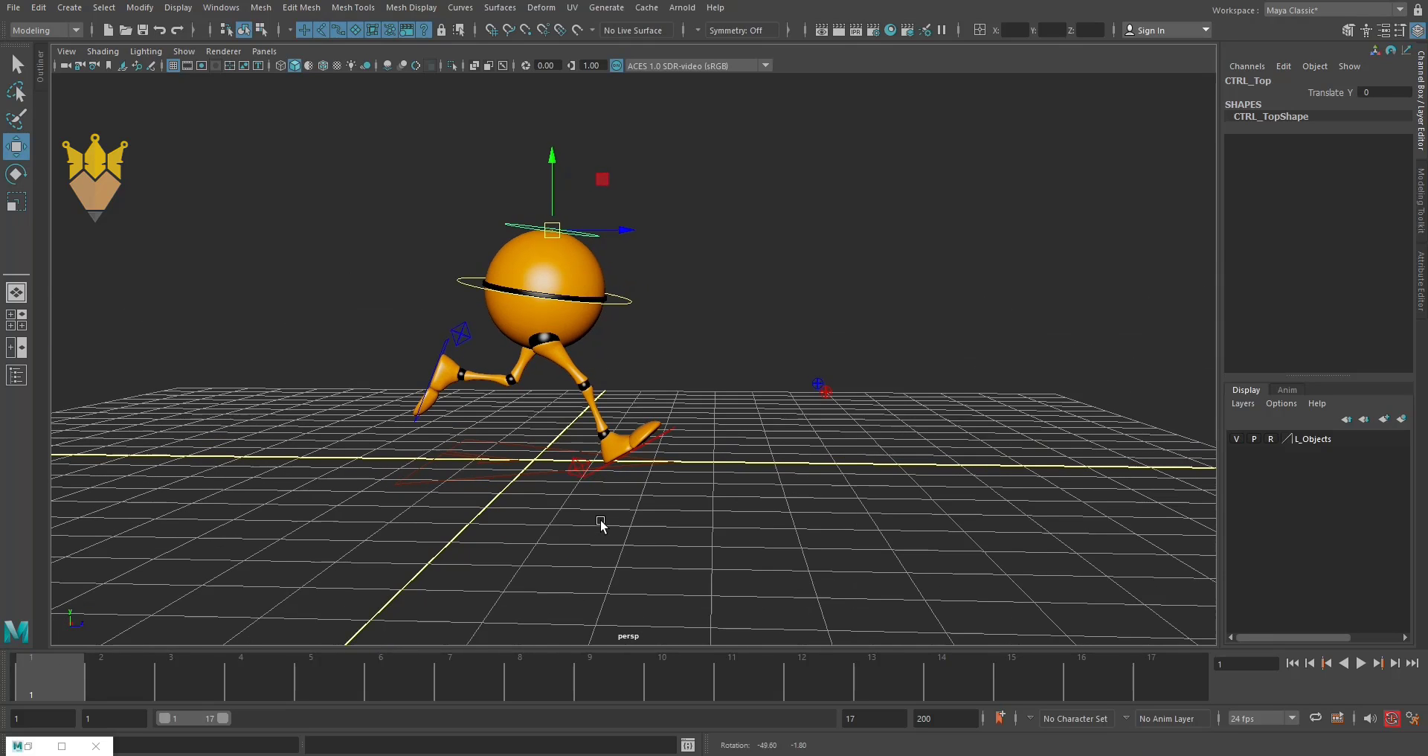